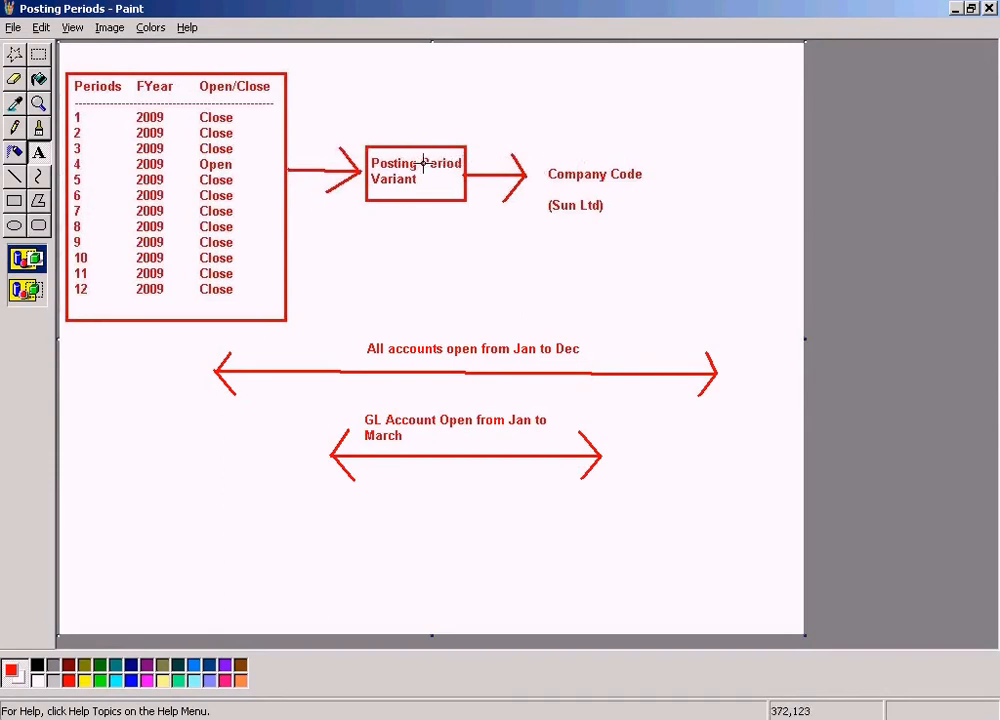
# - Switch to SAP, leave the posting periods overview and return to the Posting Periods activities in the Implementation Guide
pyautogui.click(374, 714)
pyautogui.click(372, 692)
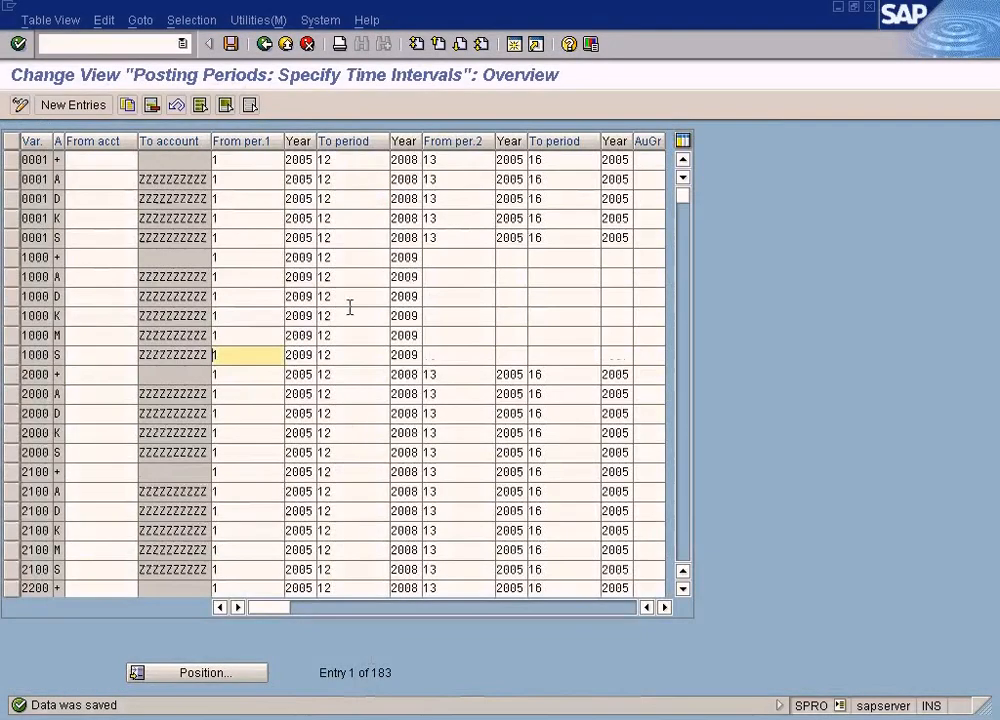
pyautogui.click(264, 44)
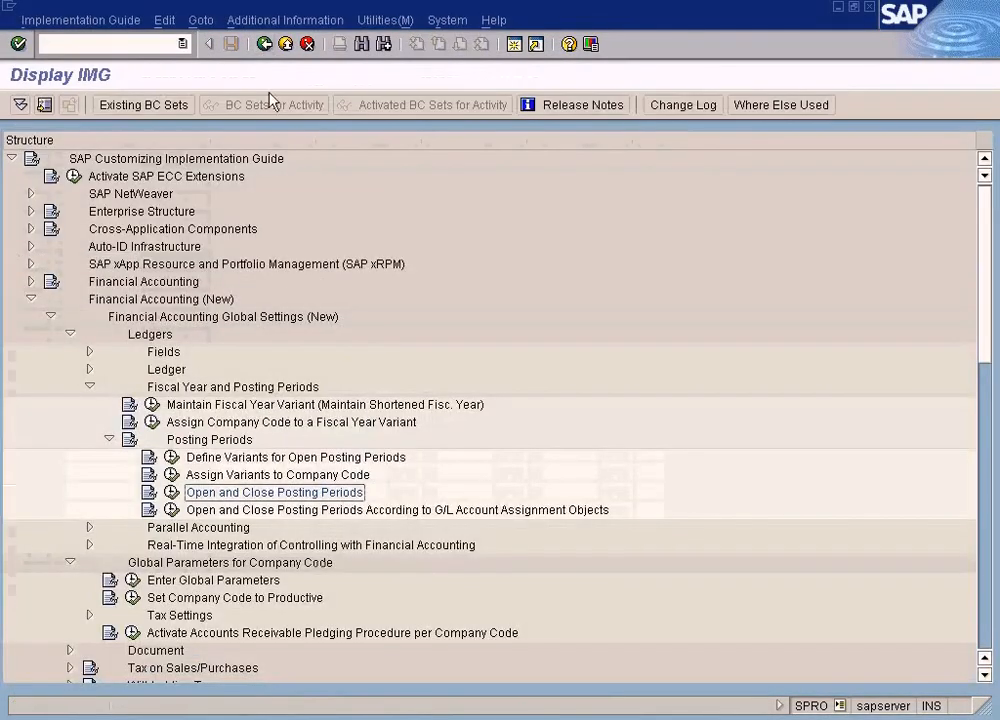
pyautogui.click(251, 460)
pyautogui.click(255, 472)
pyautogui.click(257, 462)
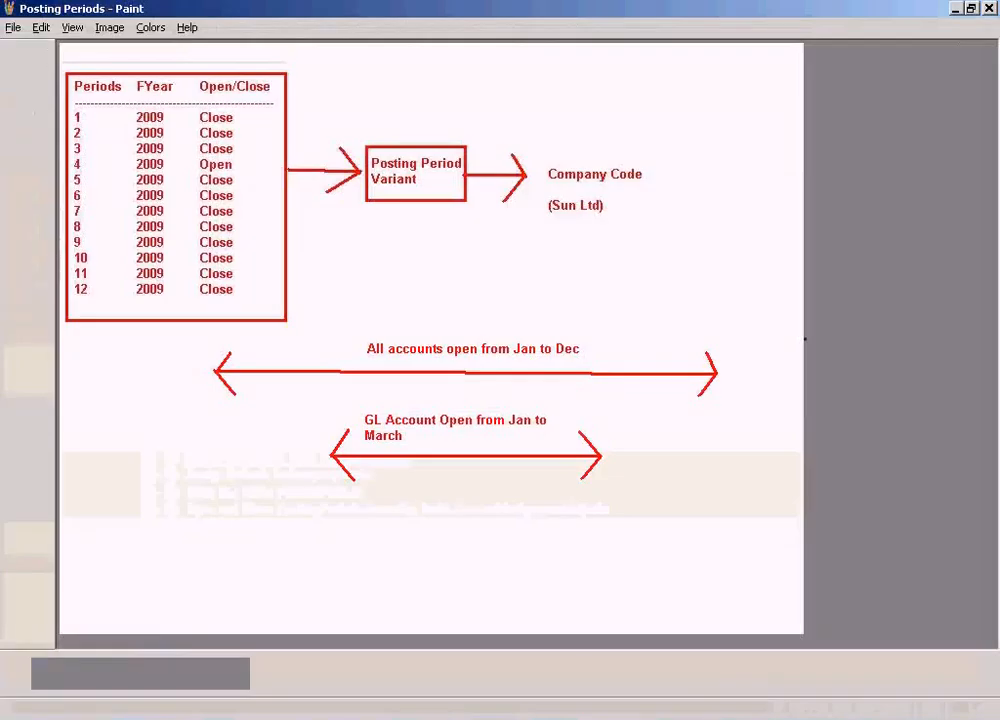
# - Review the posting period variant diagram in Paint and the first open/close period table in the Excel periods workbook
pyautogui.hotkey('alt', 'Tab')
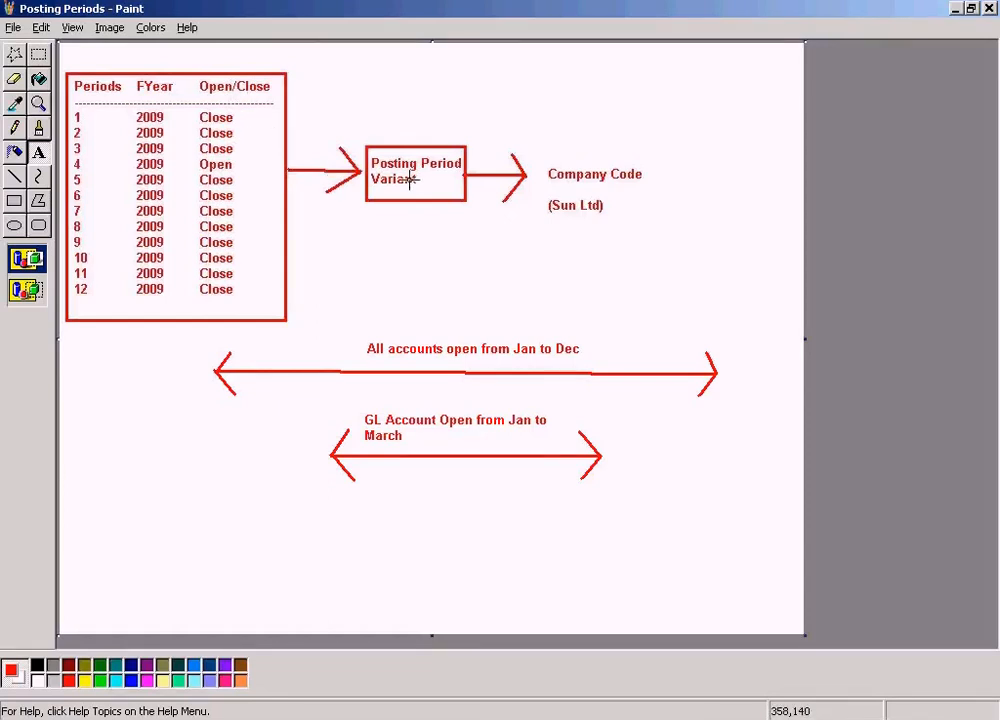
pyautogui.click(537, 718)
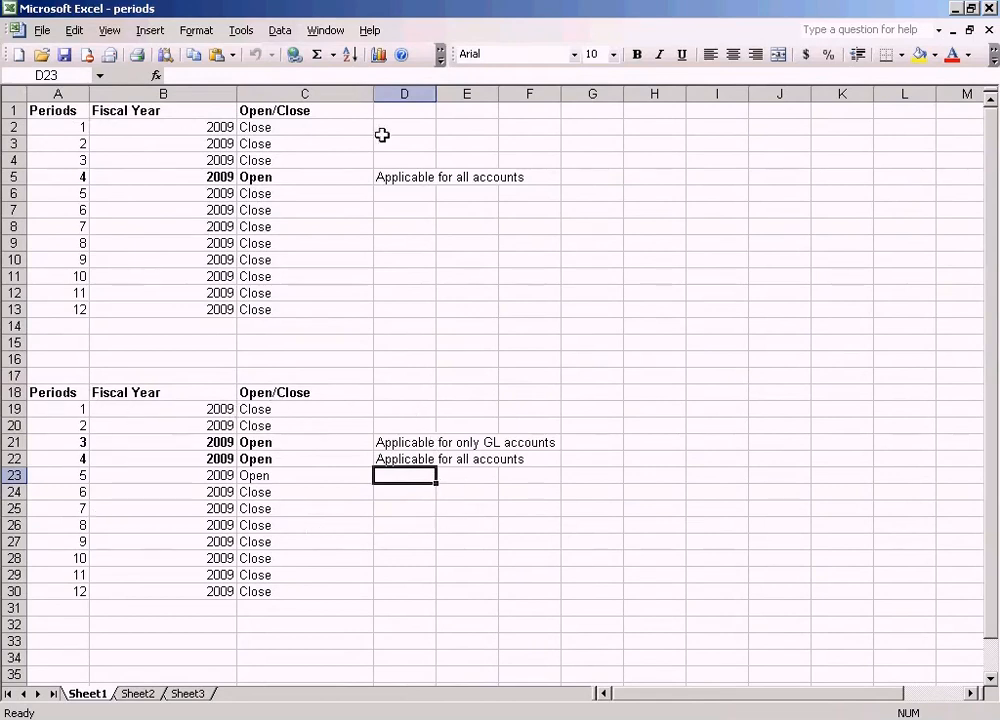
pyautogui.click(258, 130)
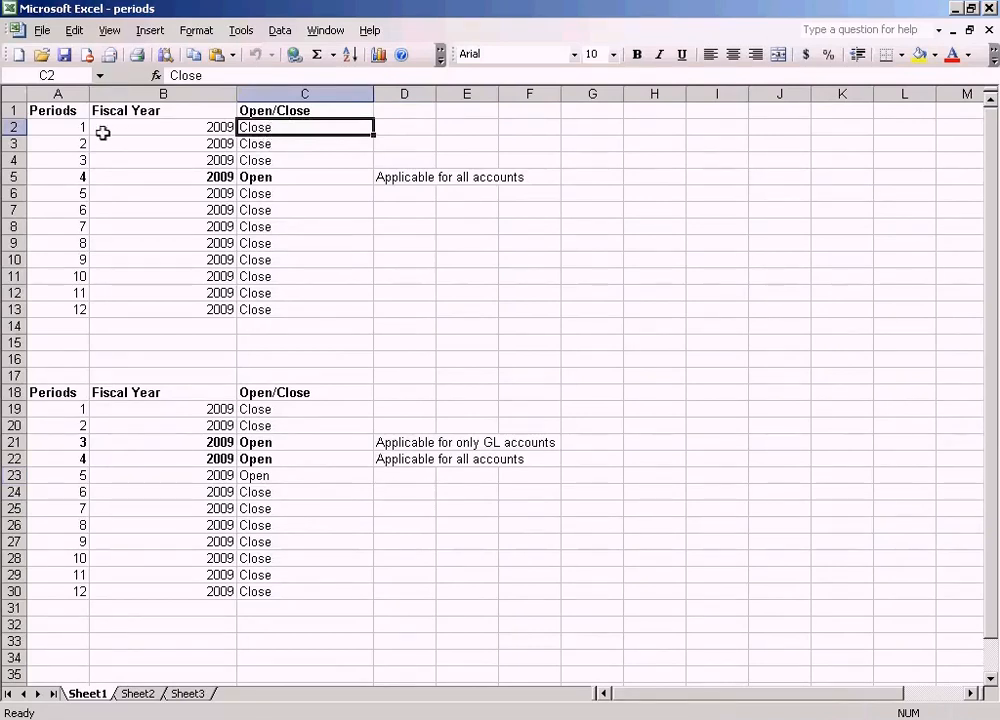
pyautogui.click(264, 194)
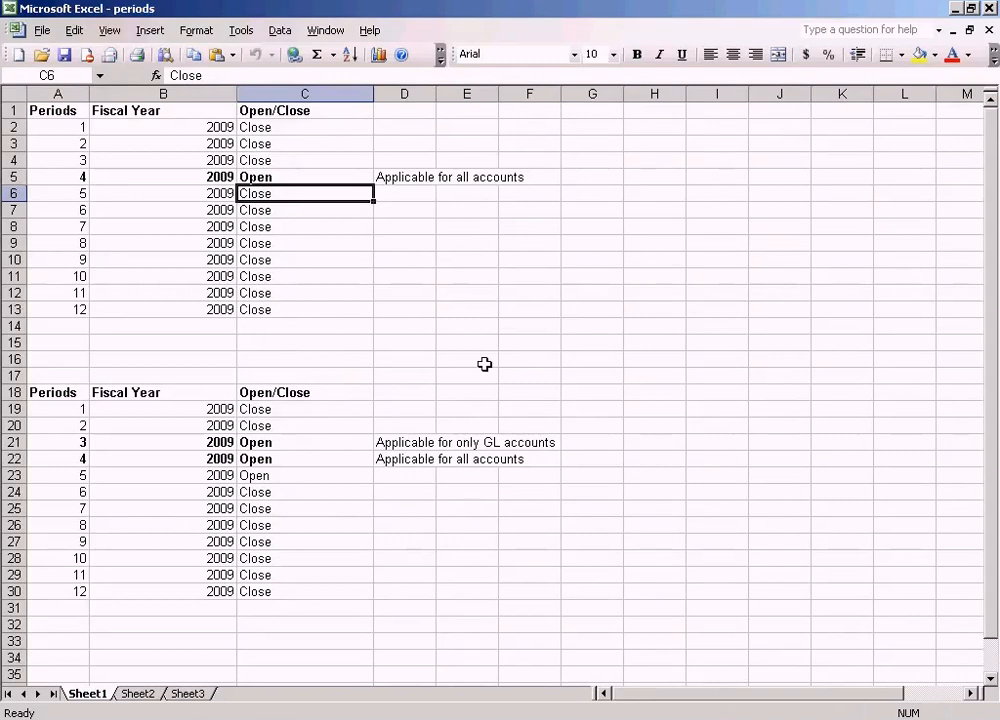
# - Switch back to the SAP Implementation Guide and execute the Open and Close Posting Periods activity
pyautogui.click(441, 718)
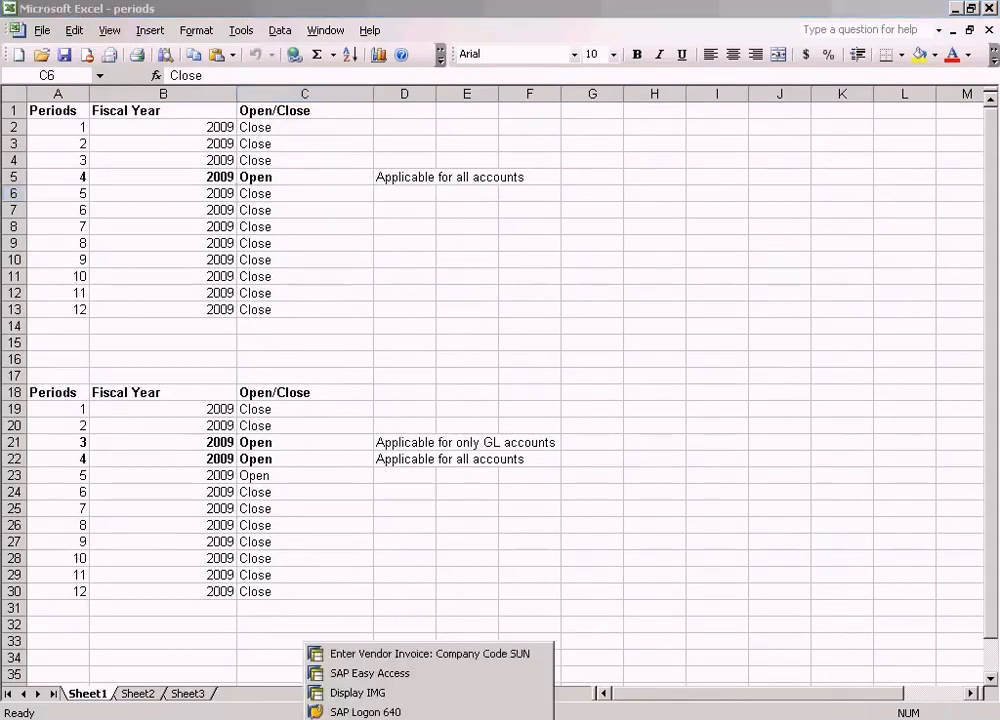
pyautogui.click(350, 692)
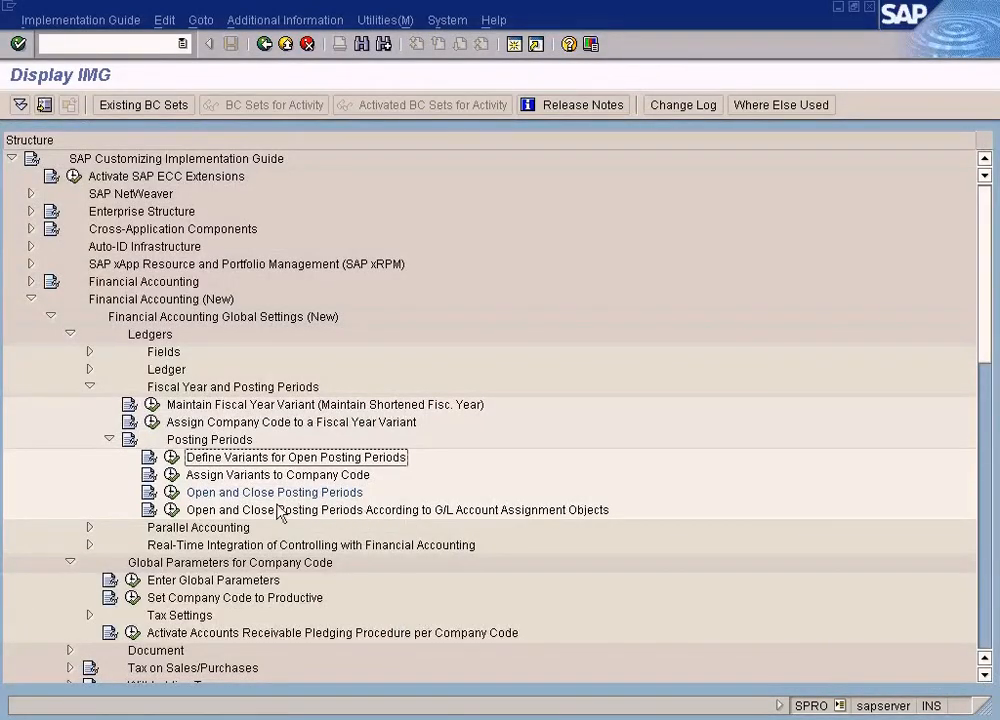
pyautogui.click(243, 493)
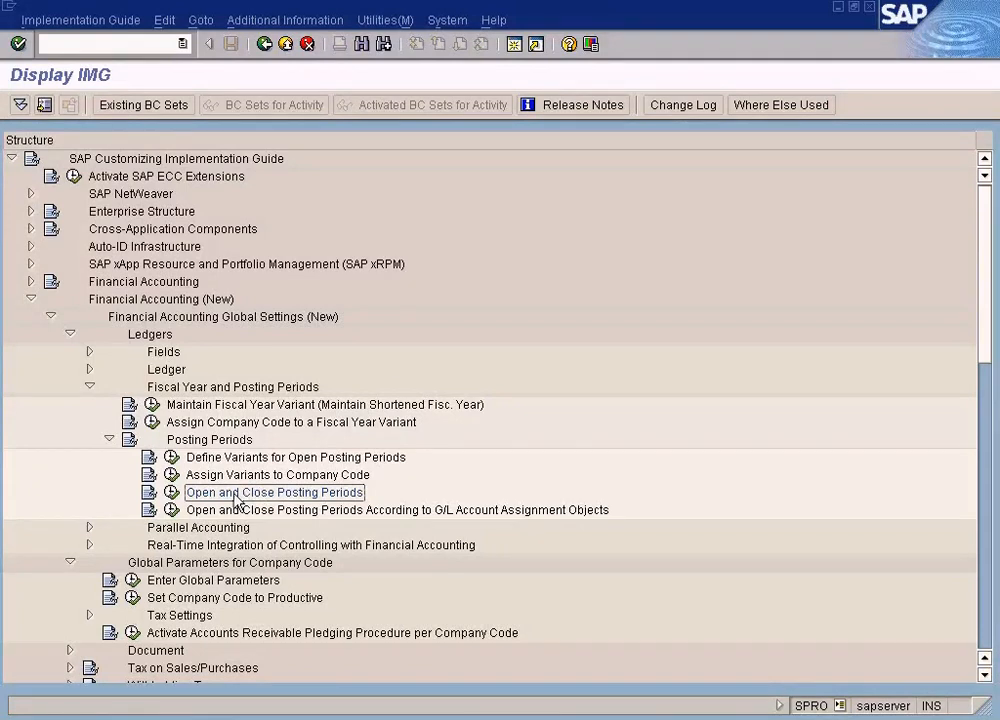
pyautogui.click(197, 442)
pyautogui.click(180, 494)
pyautogui.click(171, 493)
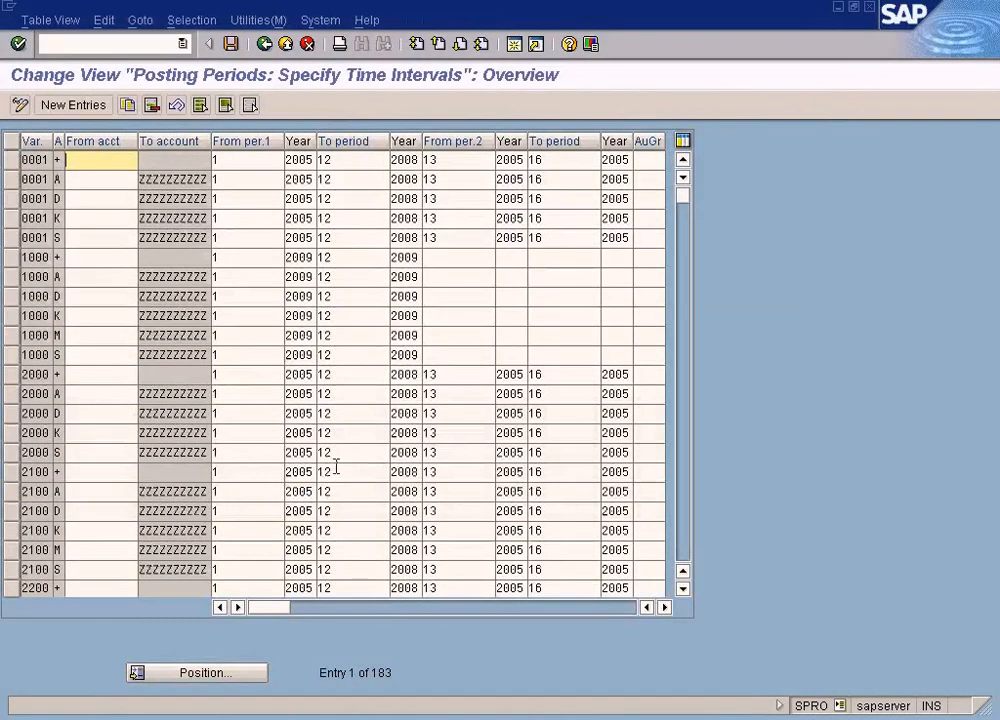
# - Position the posting periods table on variant 1000 and select the variant in its + row
pyautogui.click(212, 674)
pyautogui.write('1000')
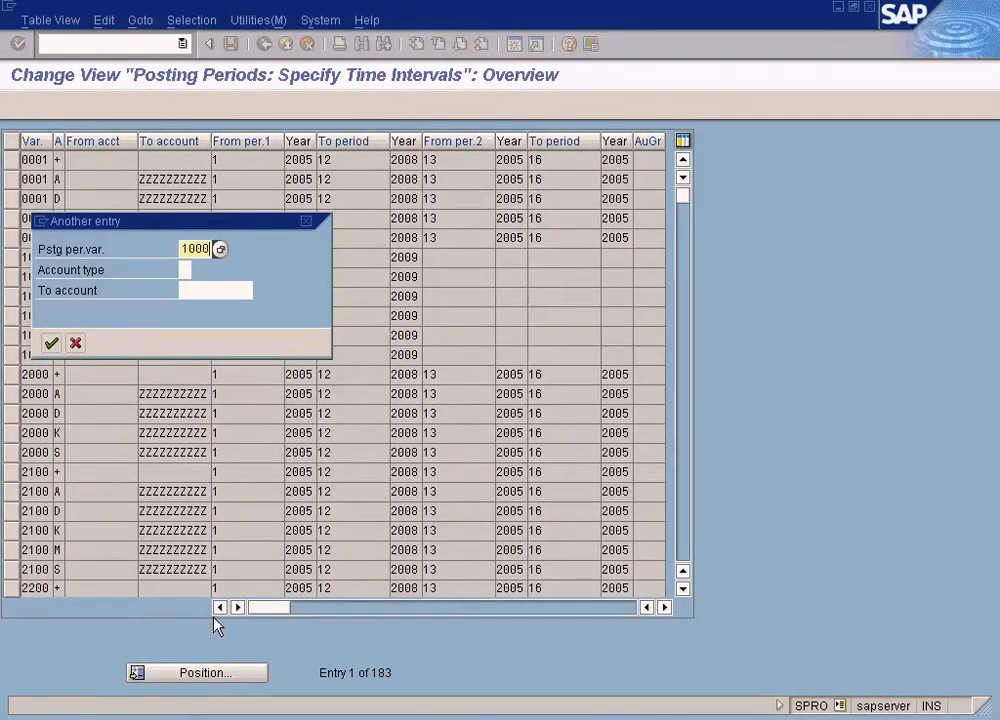
pyautogui.press('Return')
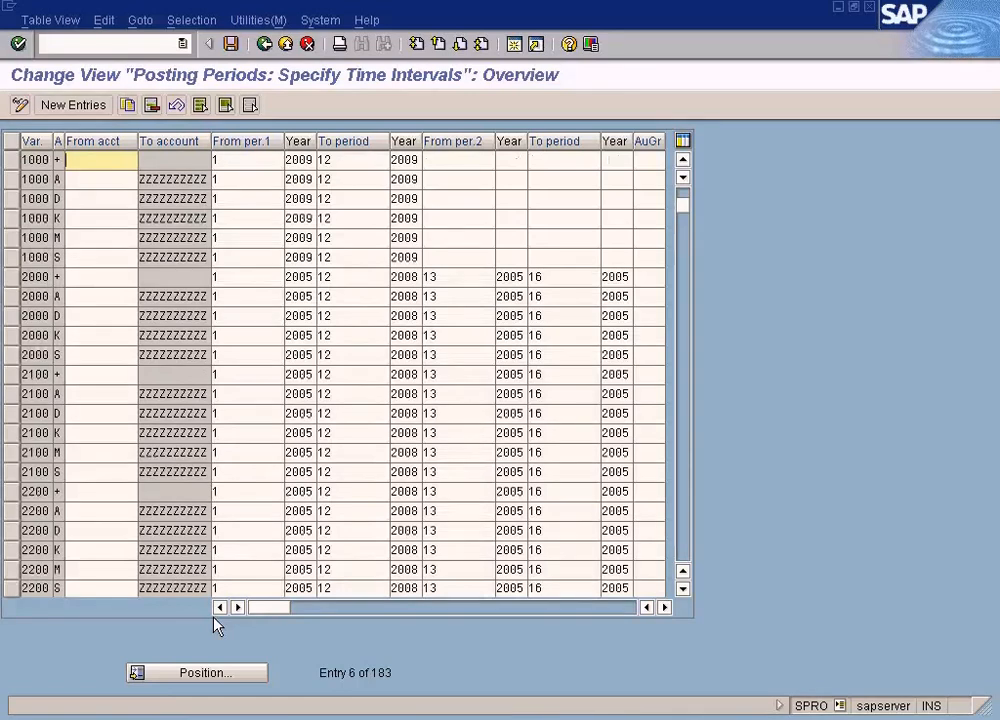
pyautogui.click(683, 162)
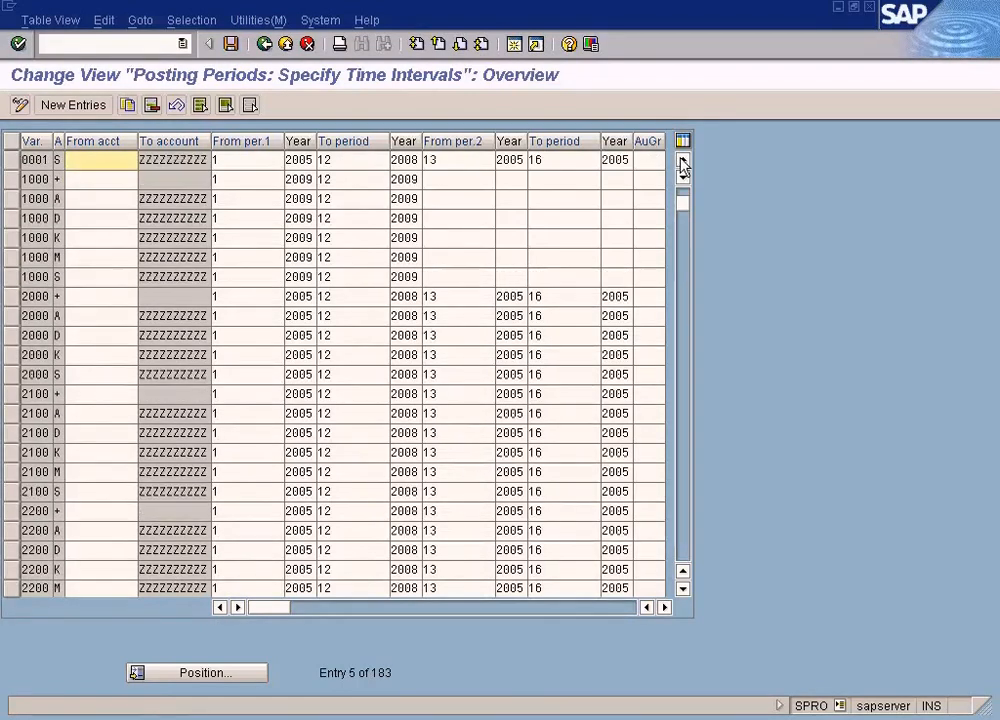
pyautogui.click(36, 177)
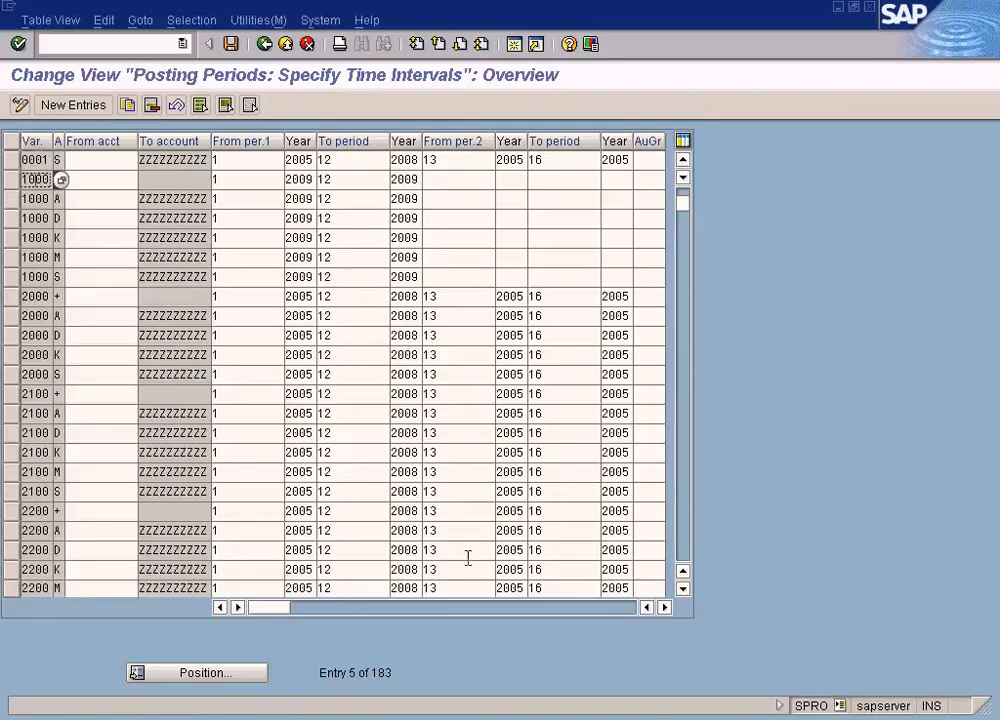
# - Check the posting period variant in the Paint diagram and return to the SAP posting periods overview
pyautogui.click(582, 706)
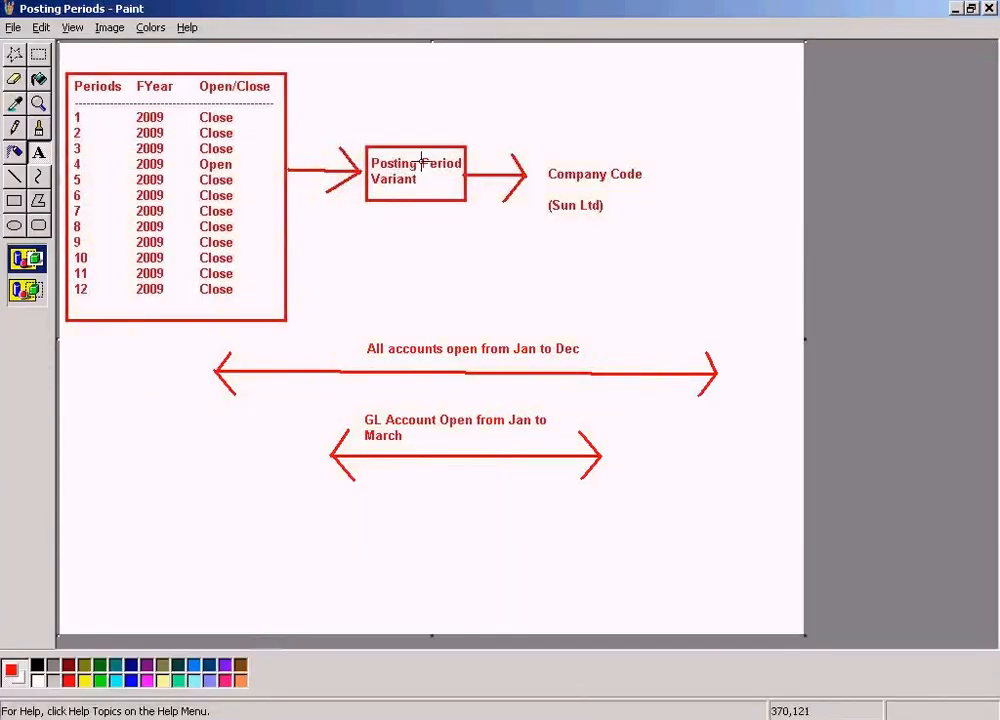
pyautogui.click(357, 714)
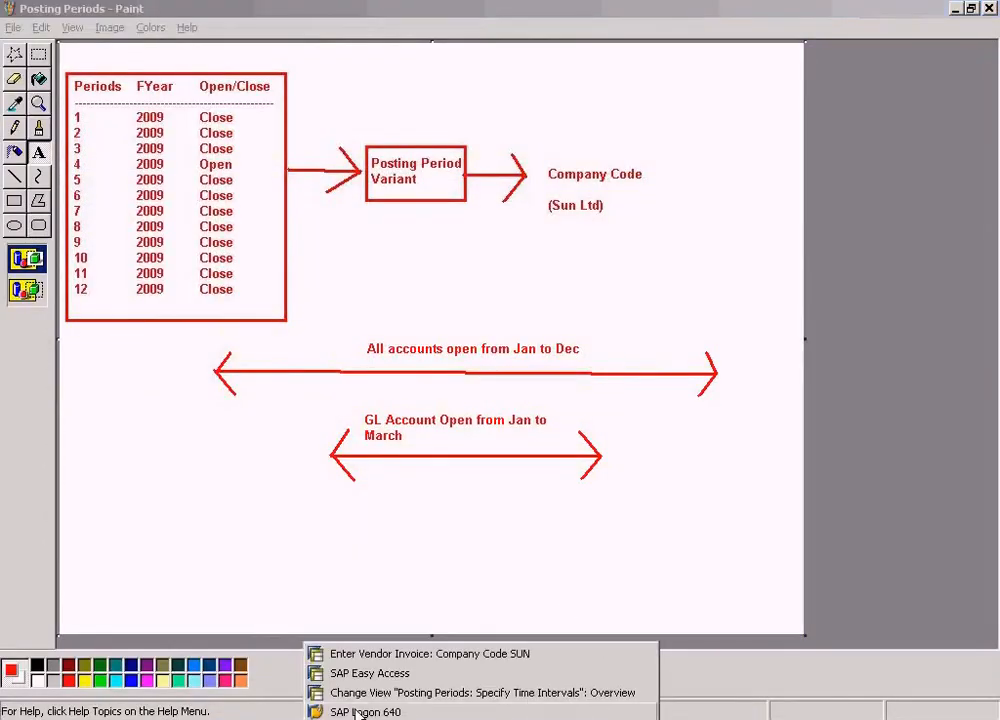
pyautogui.click(356, 694)
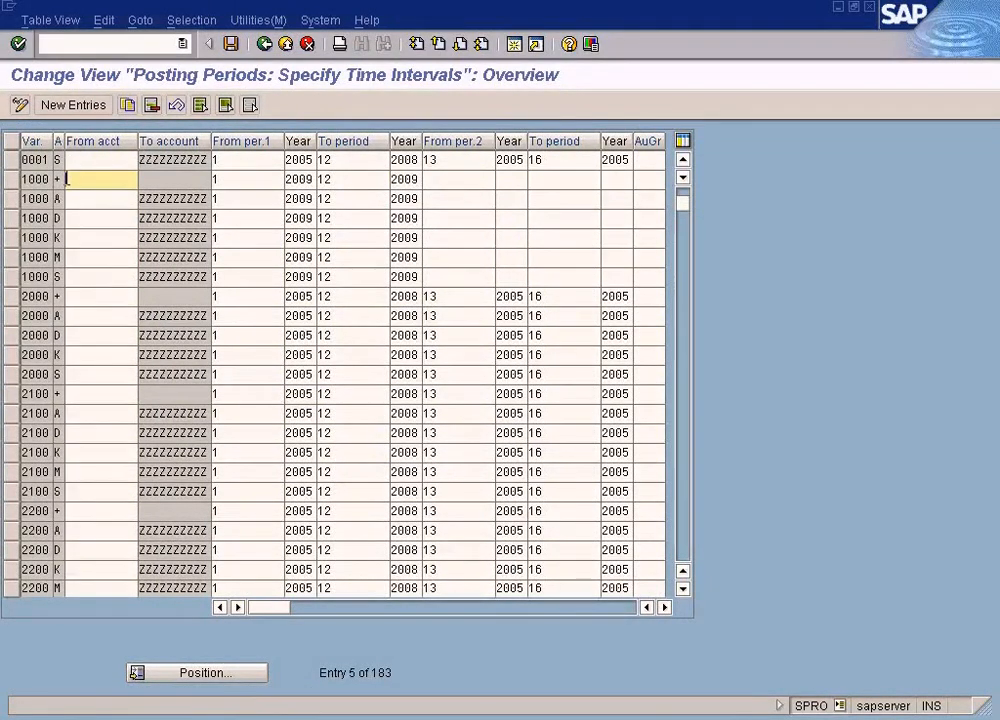
# - Examine the possible account types for variant 1000's + row, from assets through contract accounts, and close the list without choosing
pyautogui.click(57, 179)
pyautogui.click(72, 181)
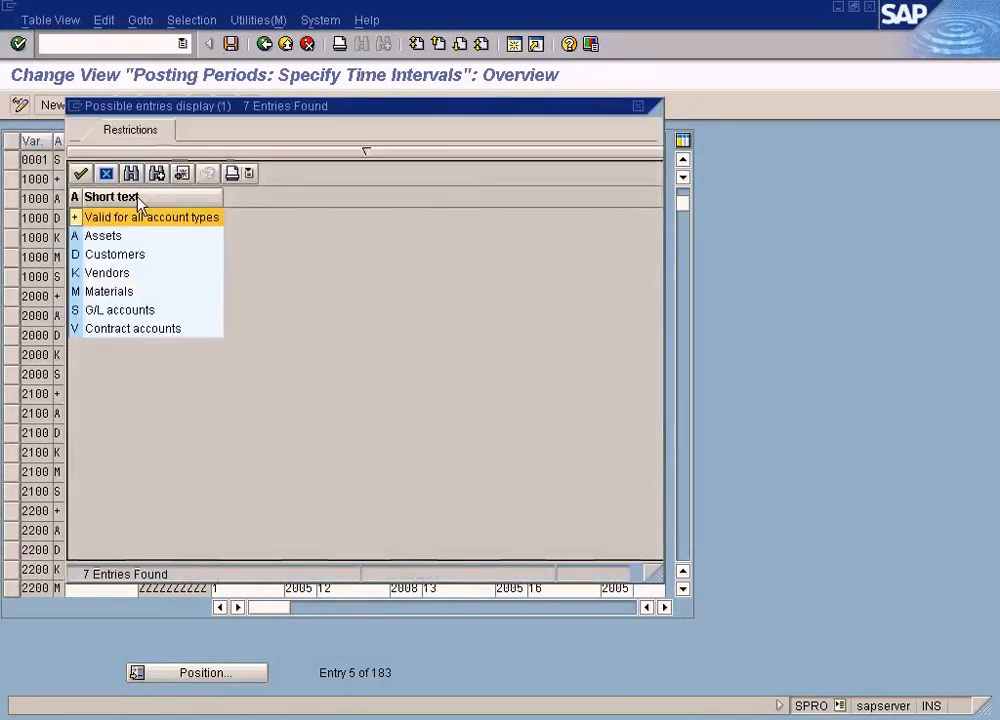
pyautogui.moveTo(339, 106); pyautogui.dragTo(444, 107)
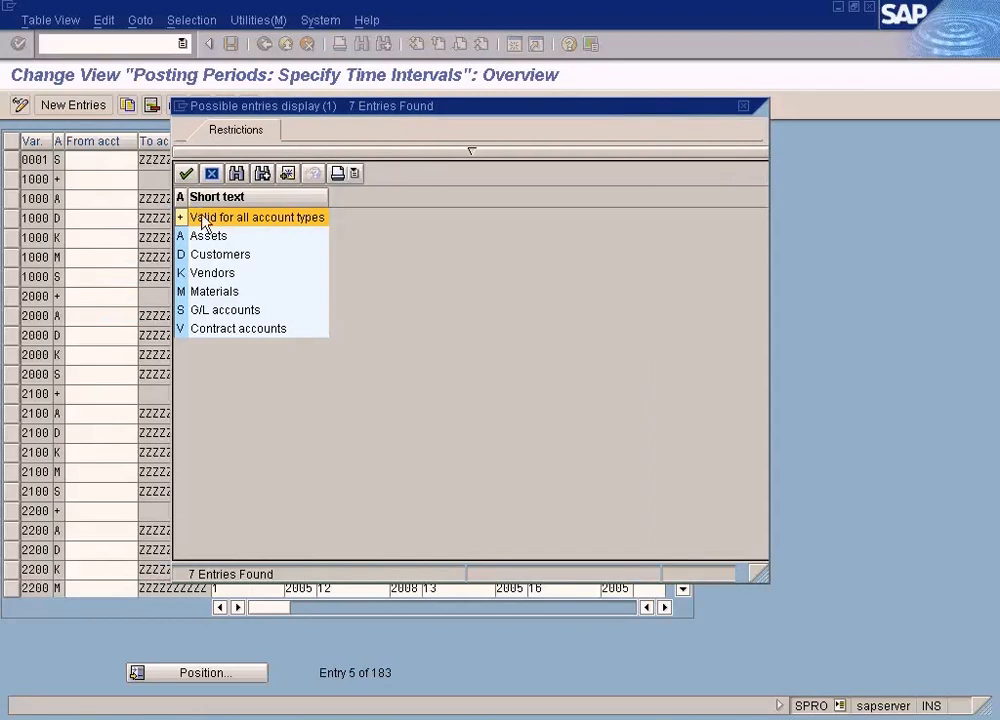
pyautogui.click(203, 235)
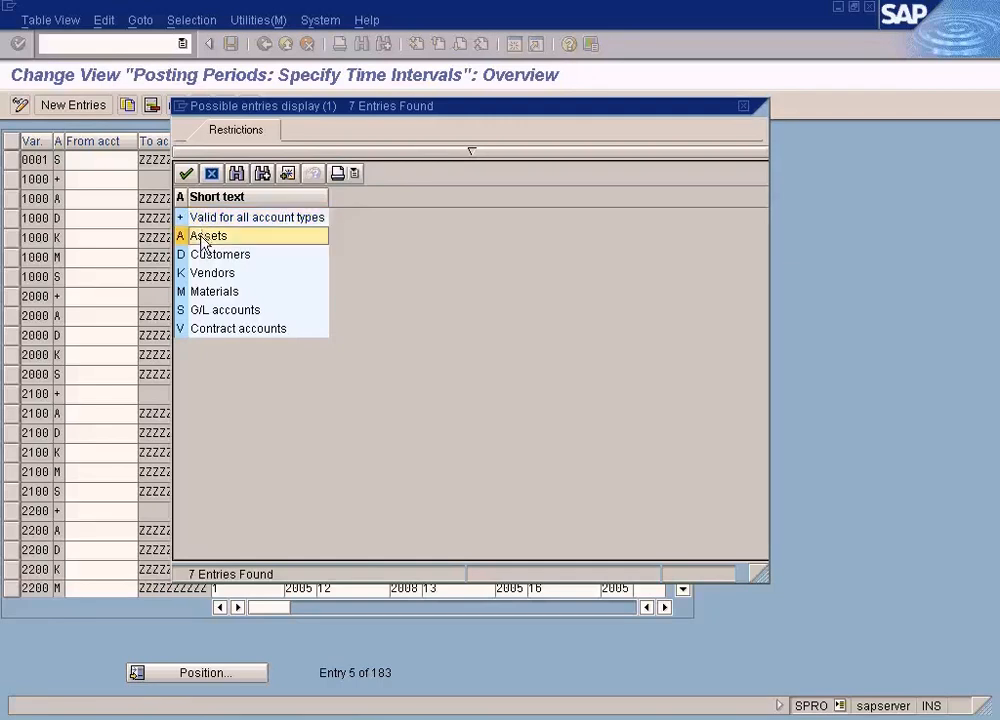
pyautogui.click(203, 257)
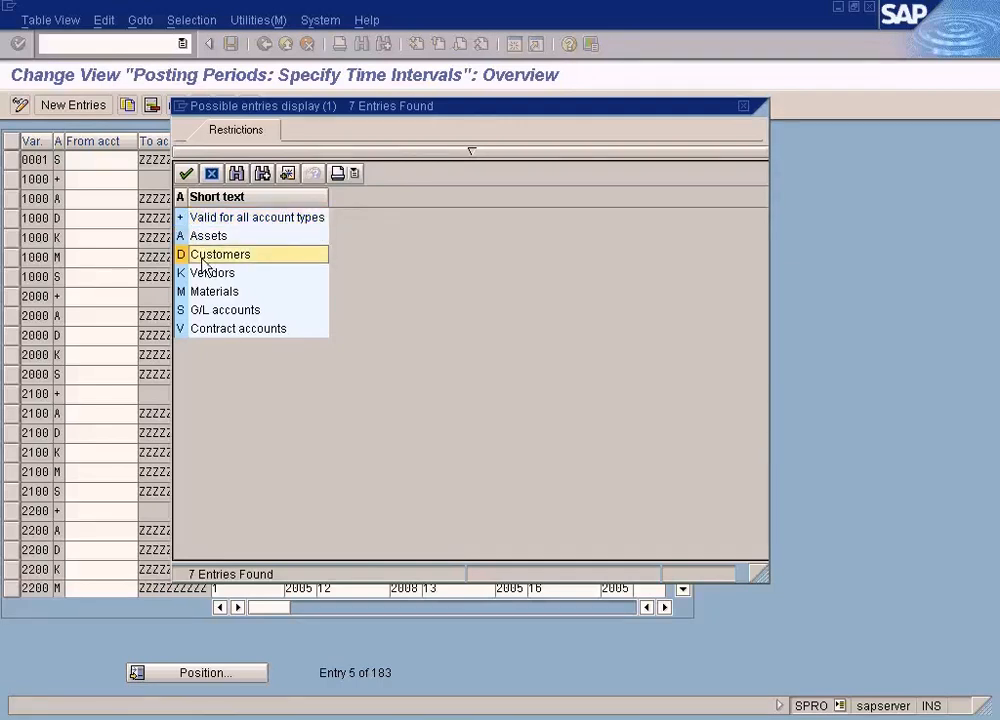
pyautogui.click(203, 276)
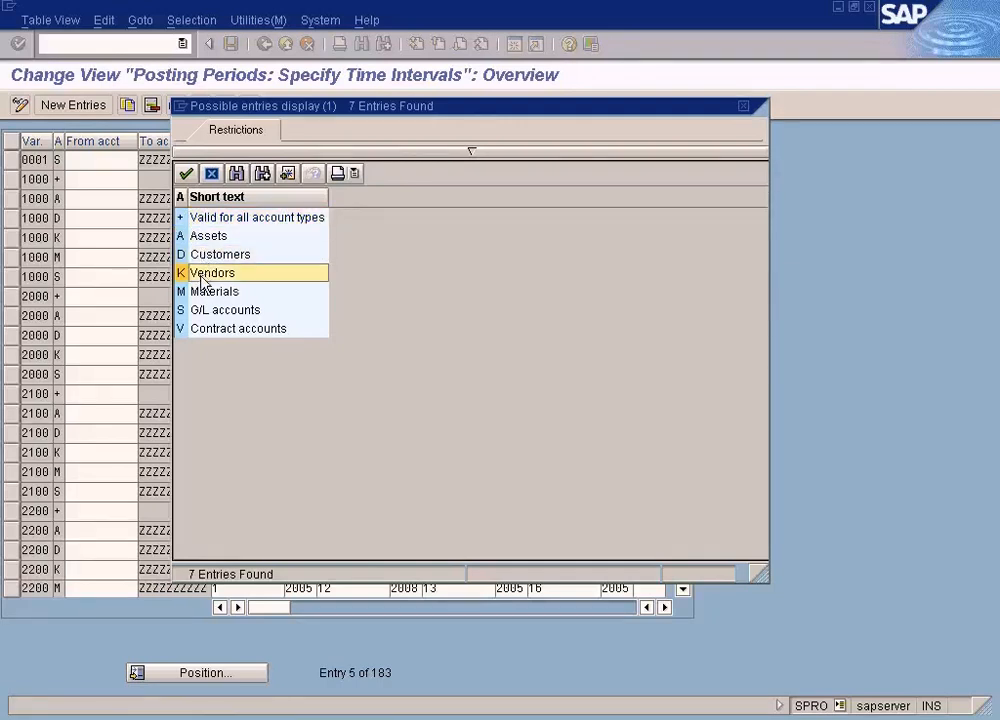
pyautogui.click(199, 309)
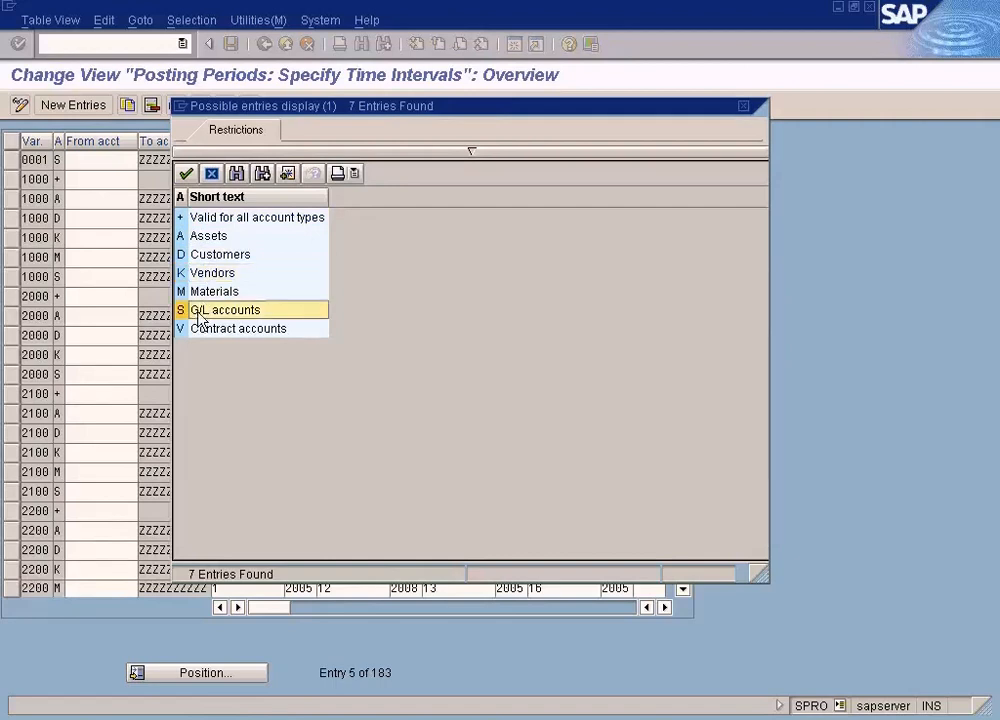
pyautogui.click(200, 292)
pyautogui.click(211, 332)
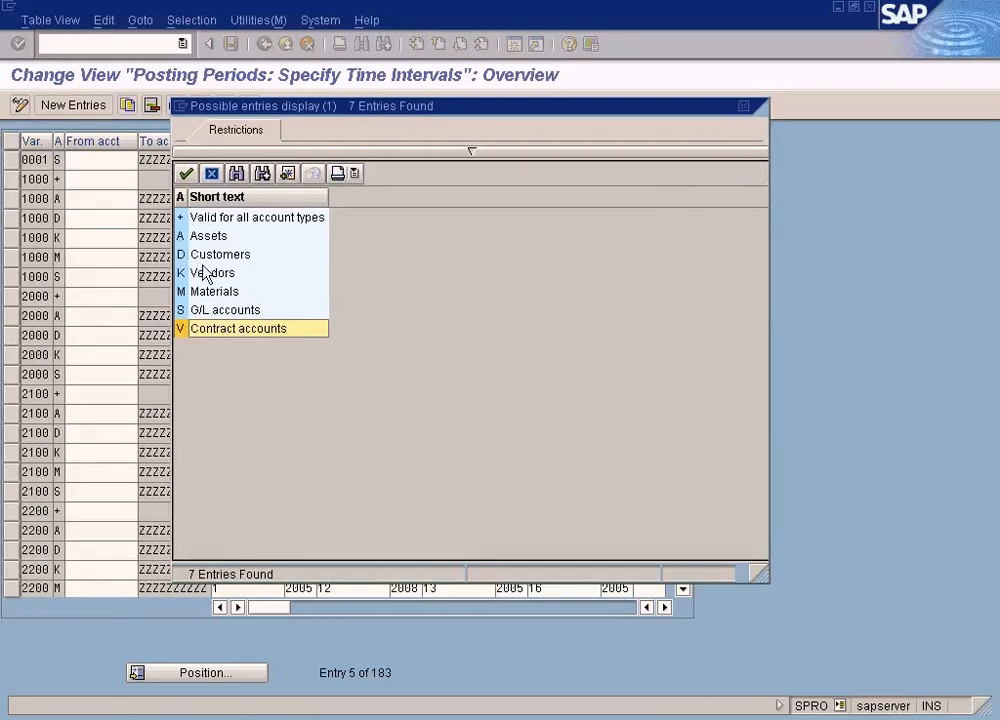
pyautogui.click(743, 106)
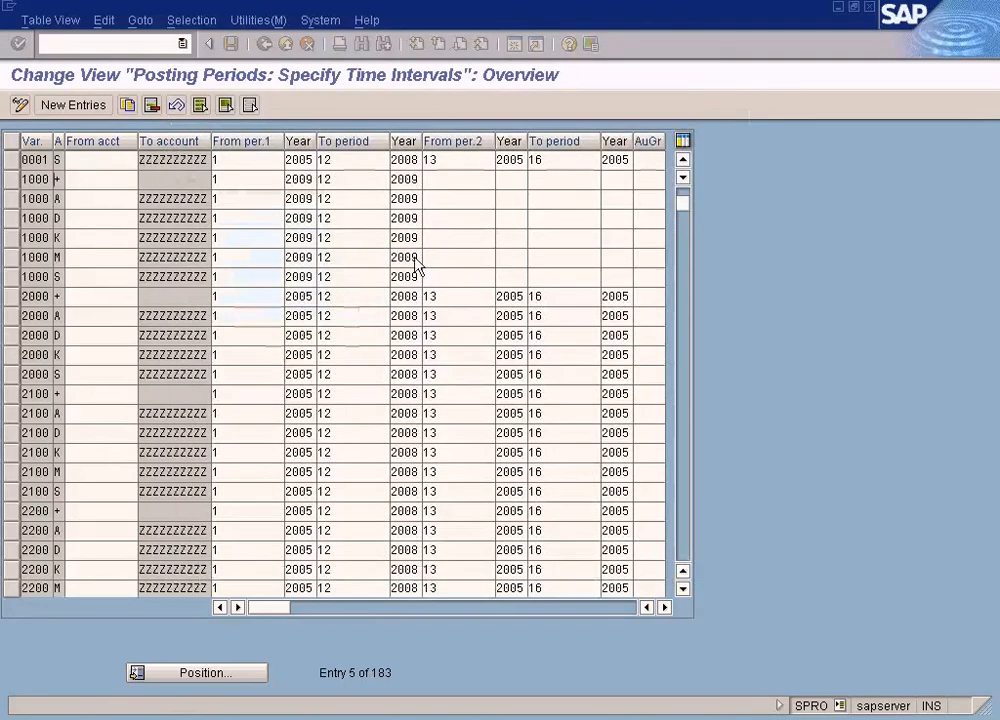
# - Compare the from-account and first from-period fields of variant 1000's + row with the period tables in the Excel workbook
pyautogui.click(103, 181)
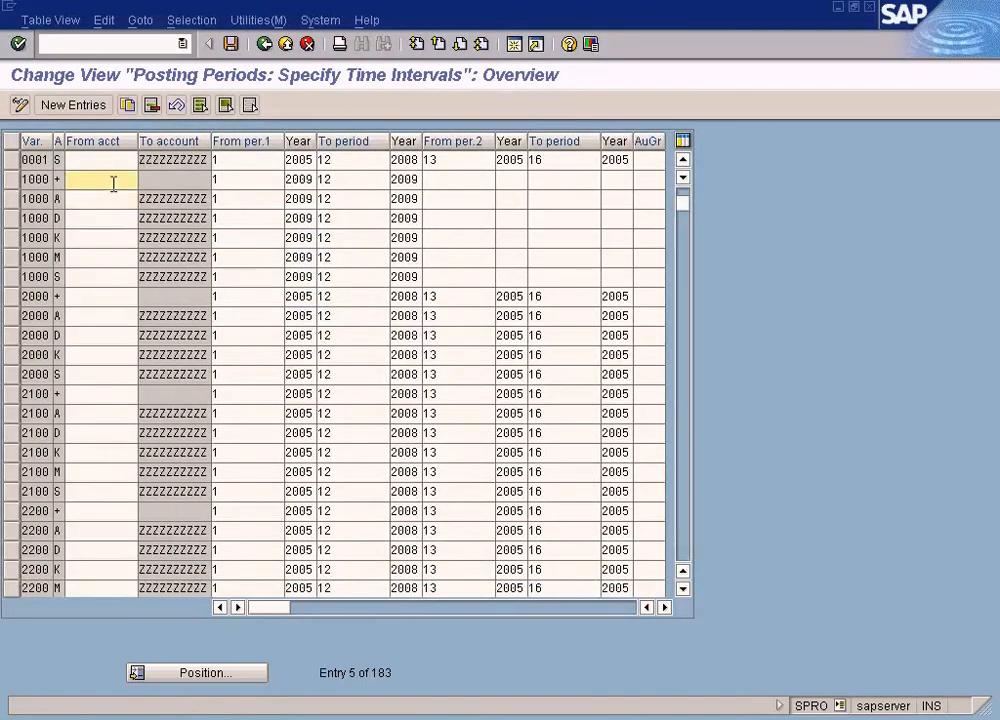
pyautogui.click(245, 182)
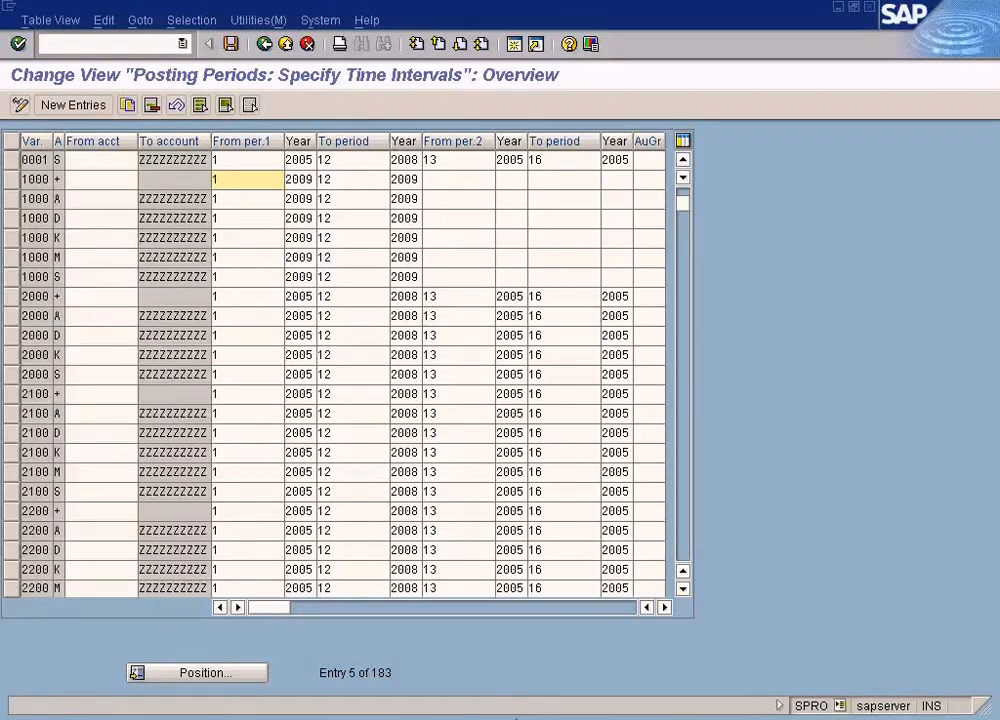
pyautogui.click(575, 716)
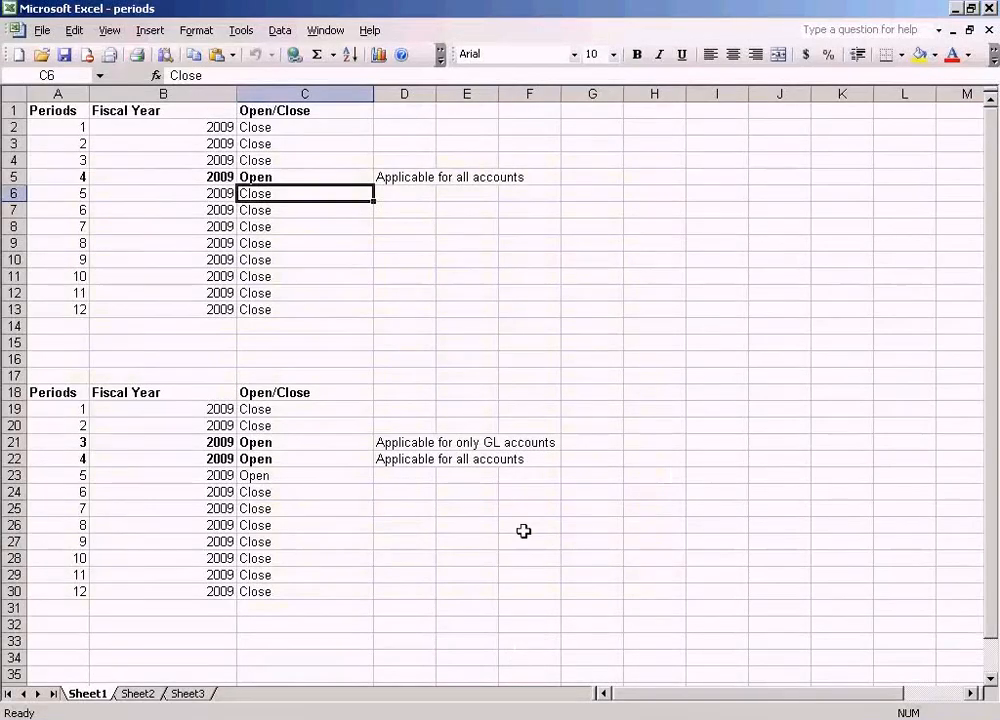
pyautogui.click(549, 325)
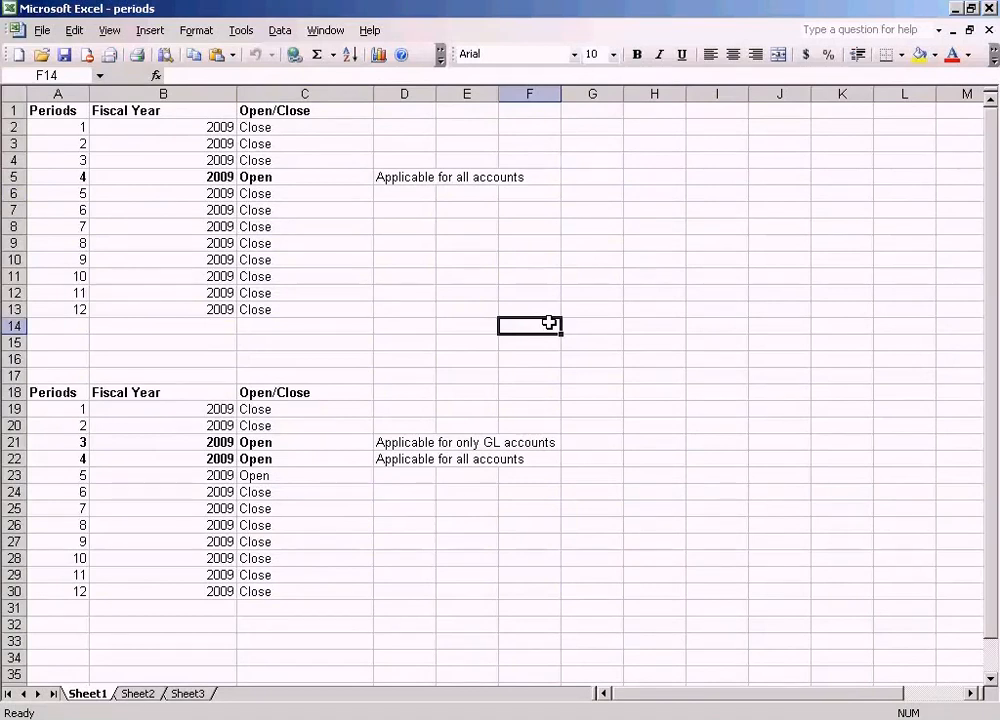
pyautogui.hotkey('alt', 'Tab')
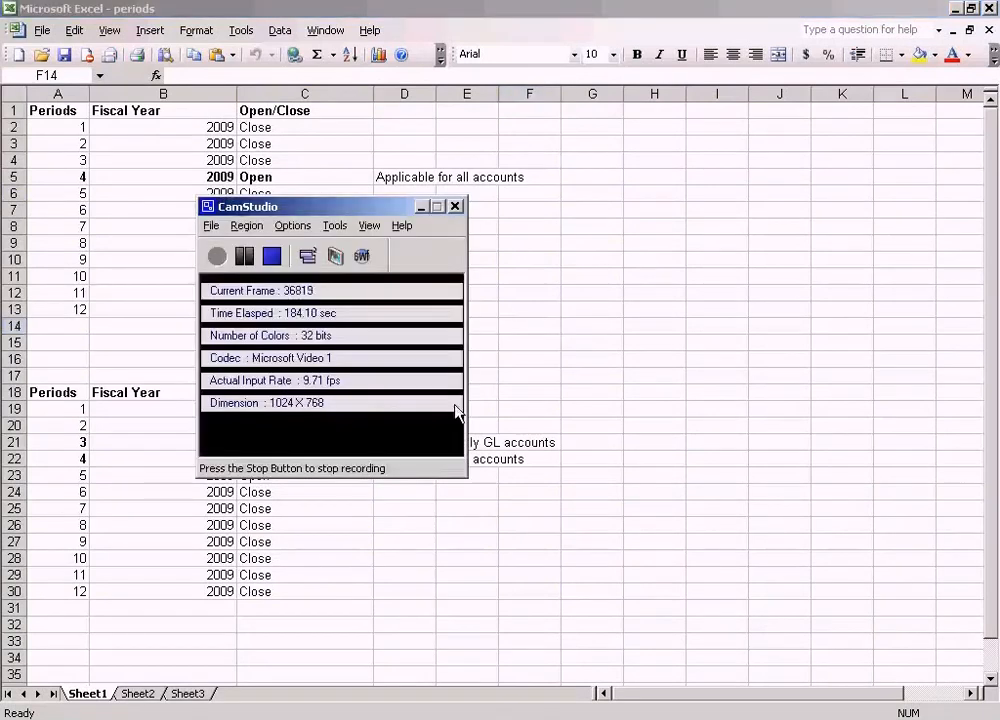
pyautogui.click(253, 257)
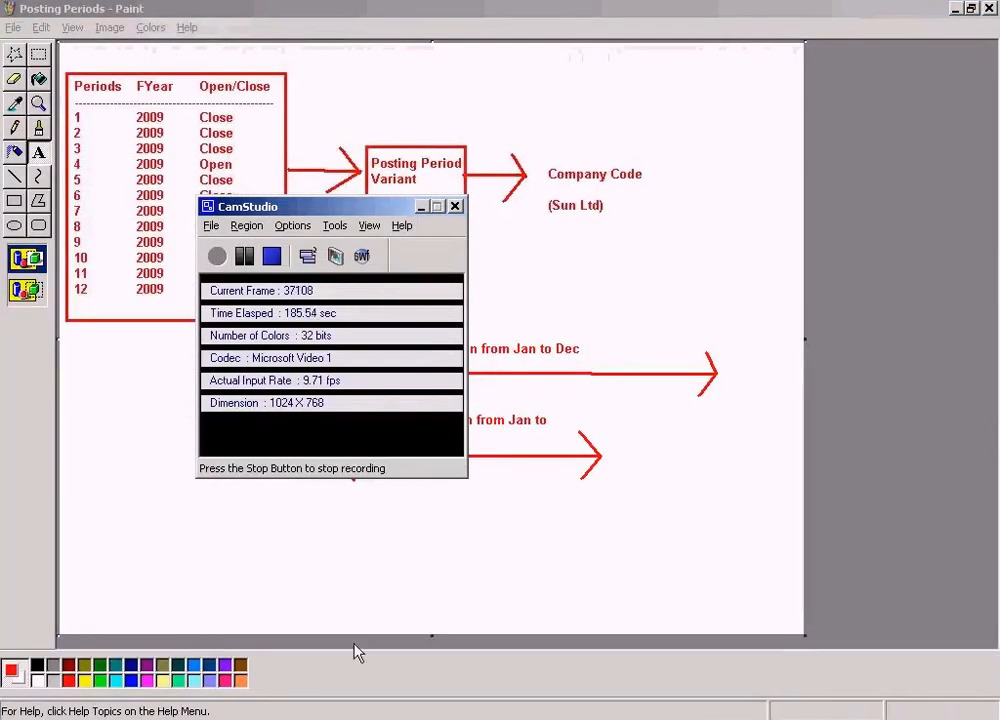
# - Return to the SAP posting periods overview and examine the from-account, from-period, to-period and end-year fields of variant 1000's + row
pyautogui.click(350, 719)
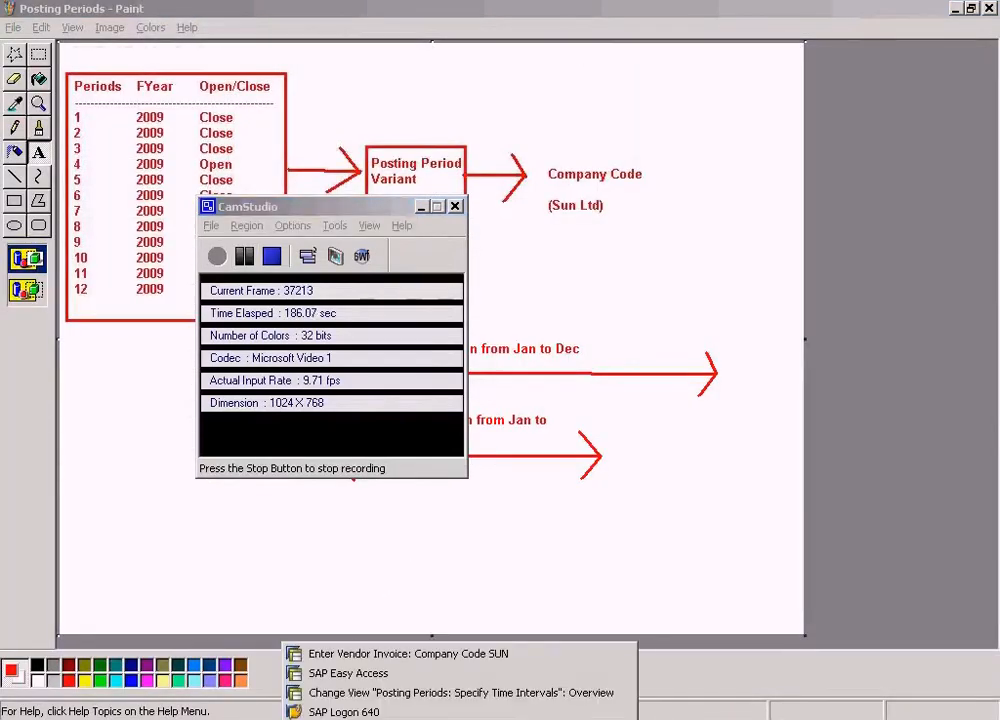
pyautogui.click(348, 691)
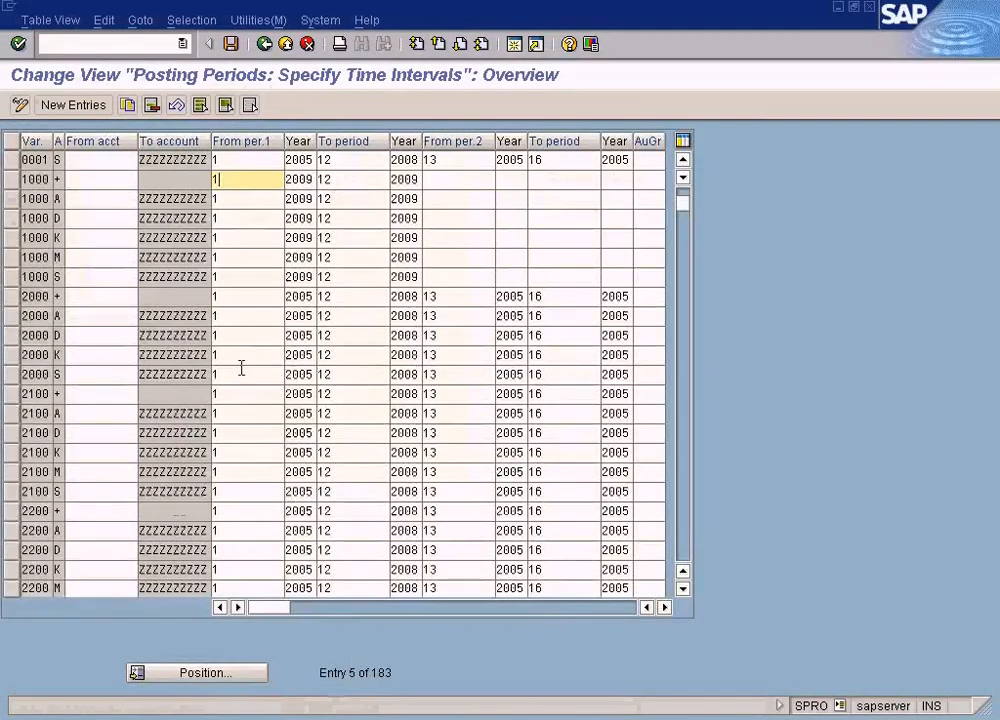
pyautogui.click(75, 180)
pyautogui.click(242, 180)
pyautogui.click(354, 182)
pyautogui.click(400, 181)
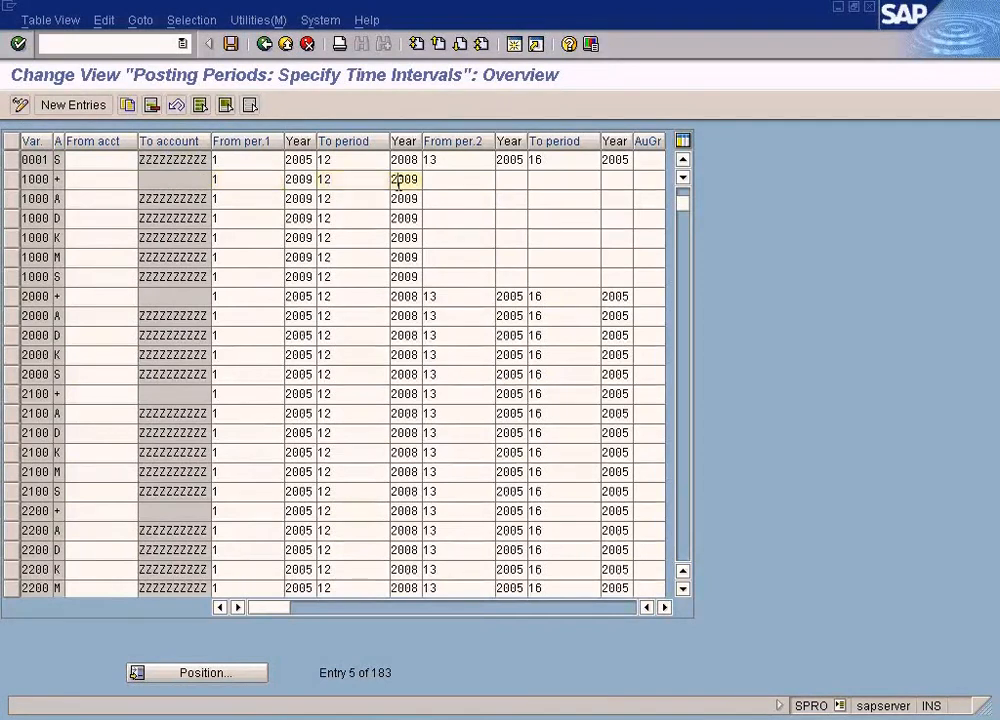
# - Compare the from-period and to-period fields of variant 1000's + row with the Paint diagram's period range, returning to the SAP overview
pyautogui.click(254, 180)
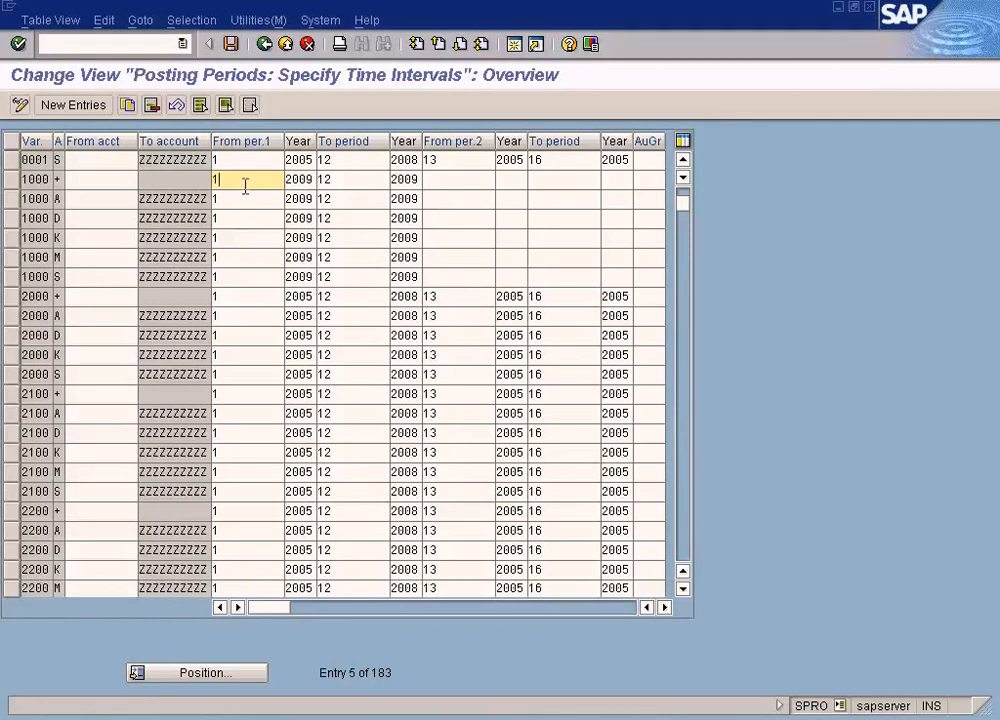
pyautogui.click(337, 180)
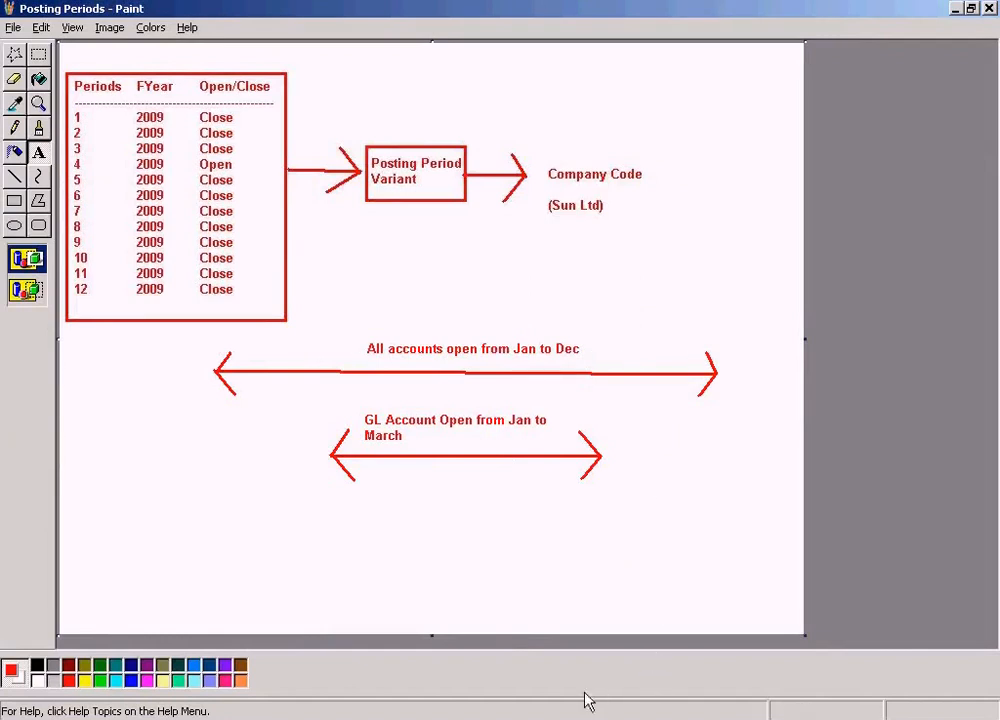
pyautogui.click(368, 714)
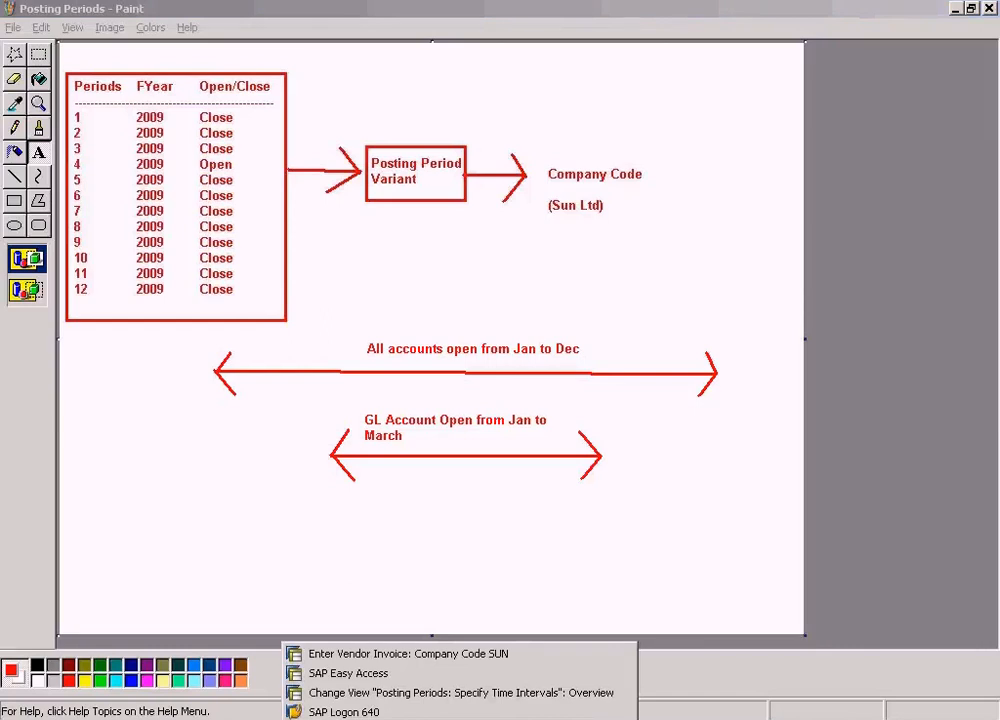
pyautogui.click(372, 692)
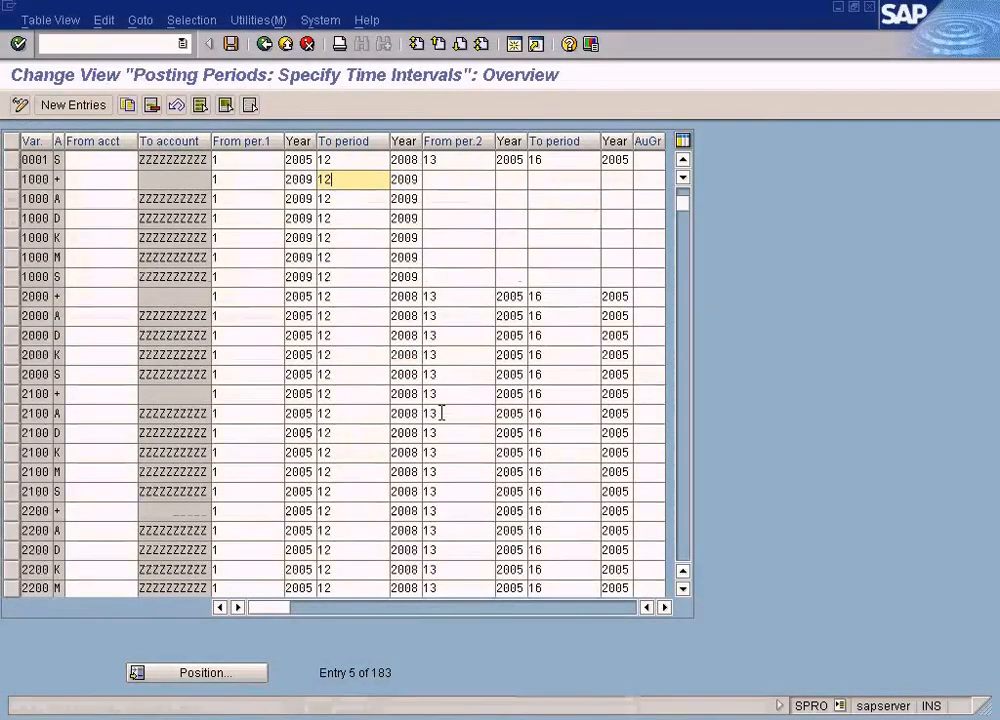
pyautogui.click(230, 183)
pyautogui.moveTo(231, 180); pyautogui.dragTo(212, 171)
pyautogui.moveTo(354, 174); pyautogui.dragTo(288, 176)
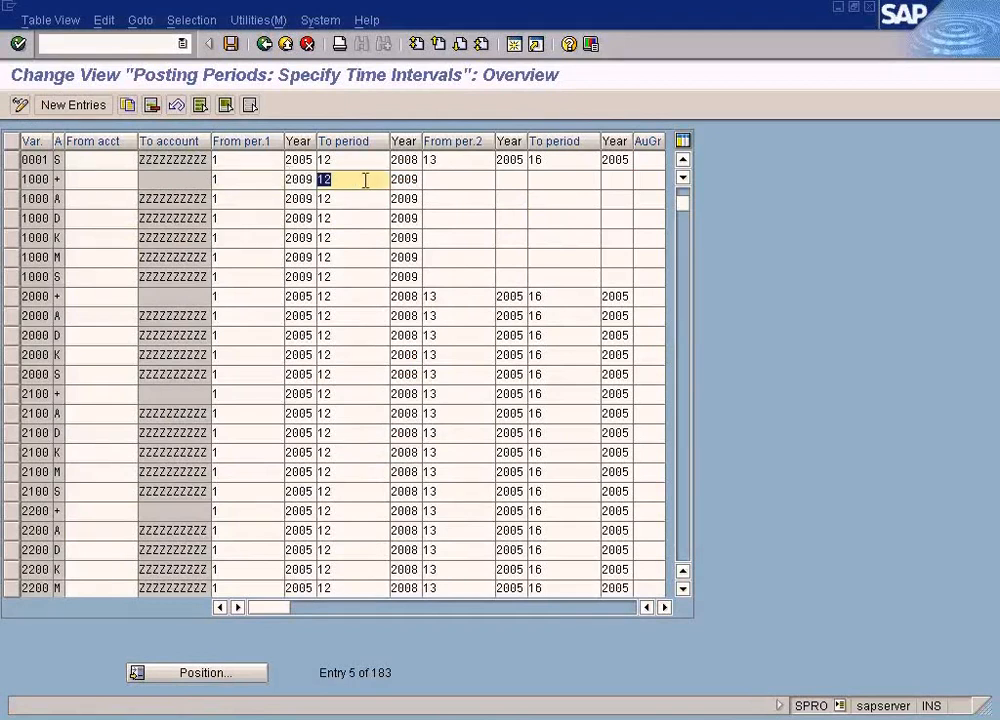
pyautogui.click(253, 177)
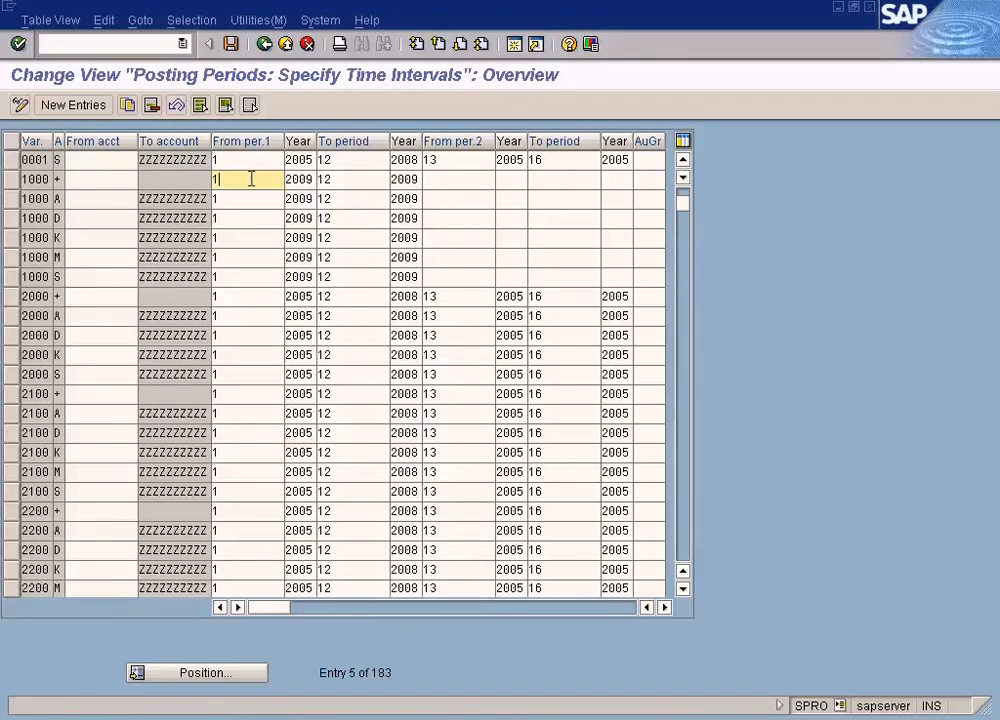
# - Switch to the Excel workbook and examine the open/close status of the 2009 periods in the first table
pyautogui.click(505, 719)
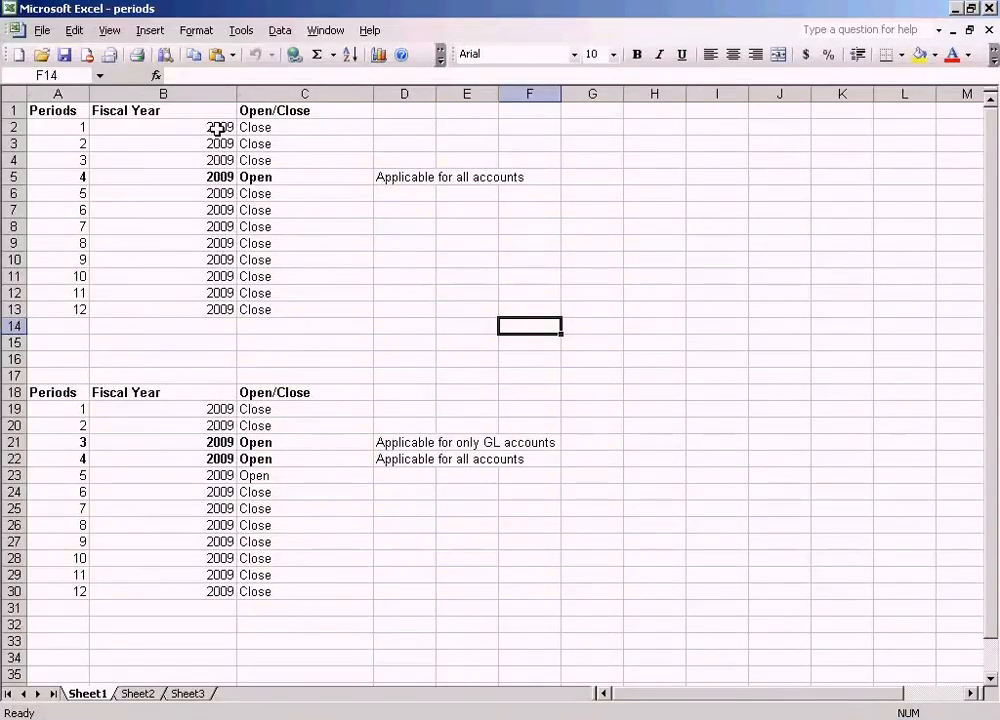
pyautogui.moveTo(261, 125); pyautogui.dragTo(260, 290)
pyautogui.click(268, 177)
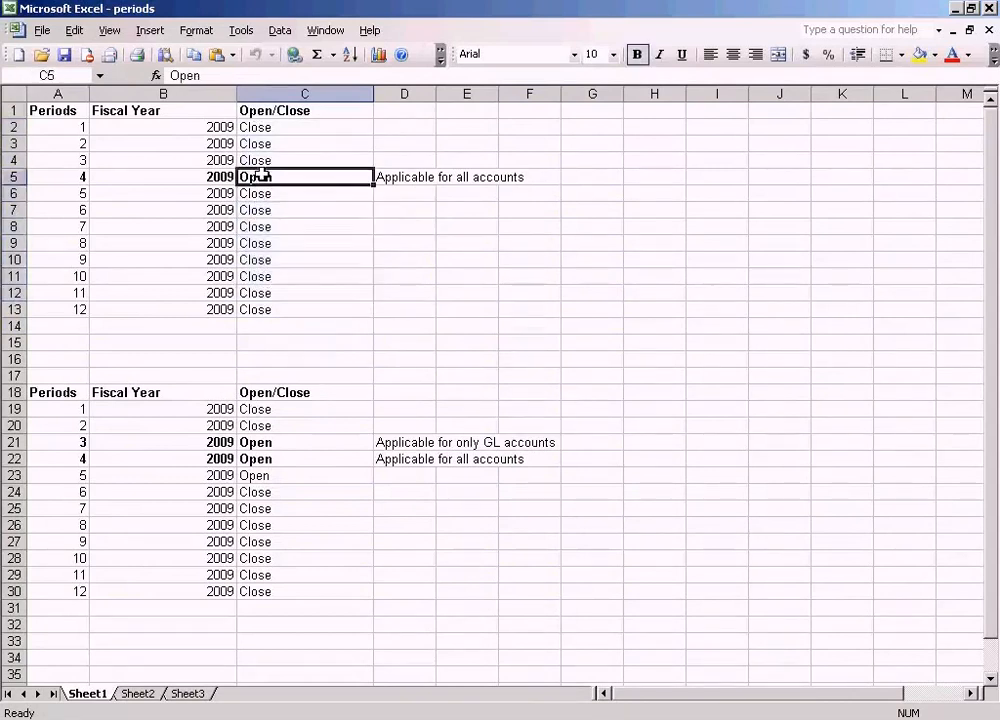
pyautogui.moveTo(85, 175); pyautogui.dragTo(332, 176)
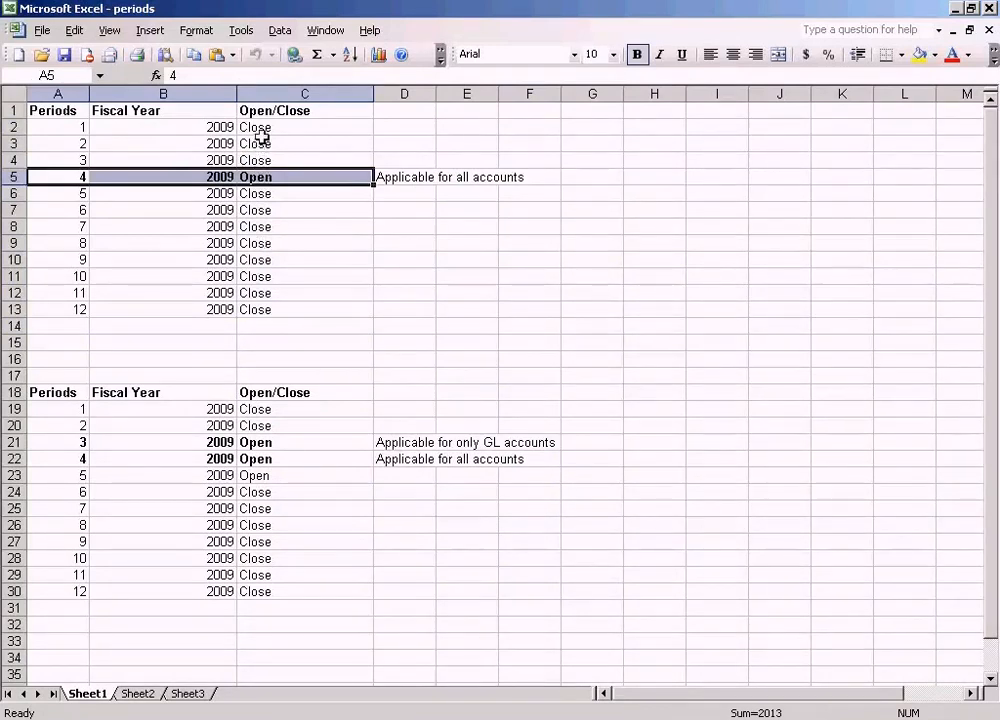
pyautogui.click(270, 305)
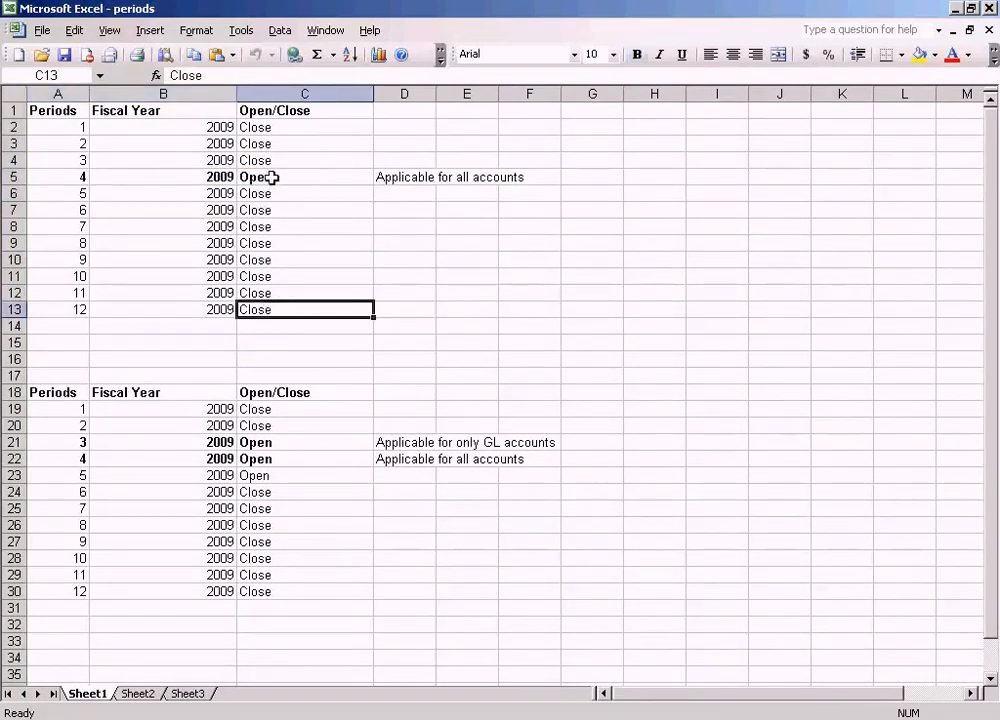
pyautogui.click(272, 177)
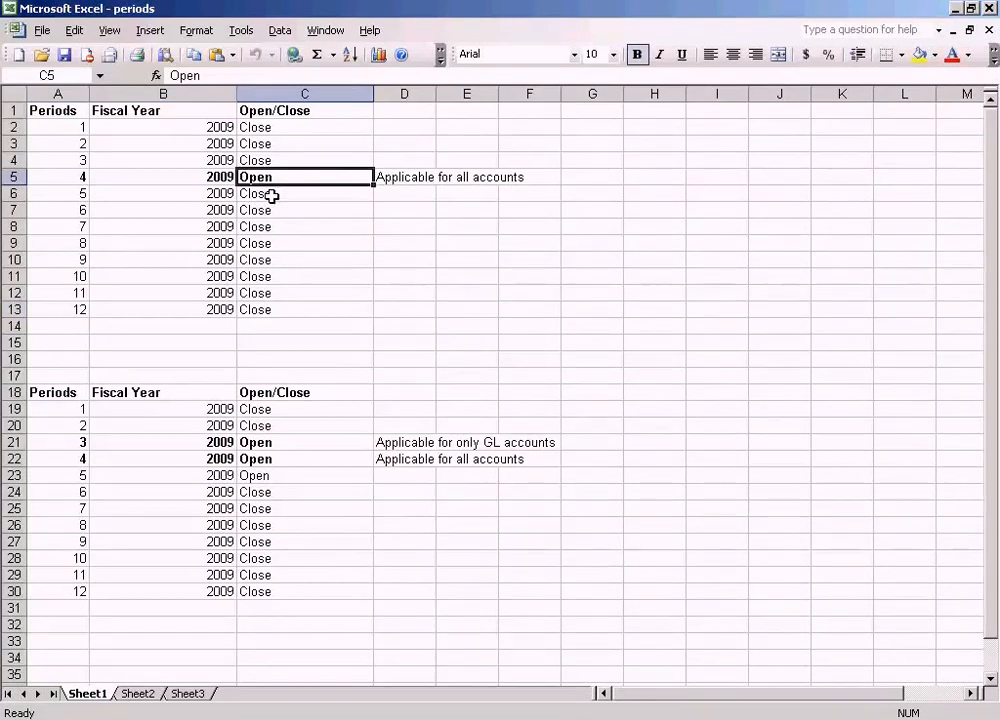
pyautogui.click(272, 206)
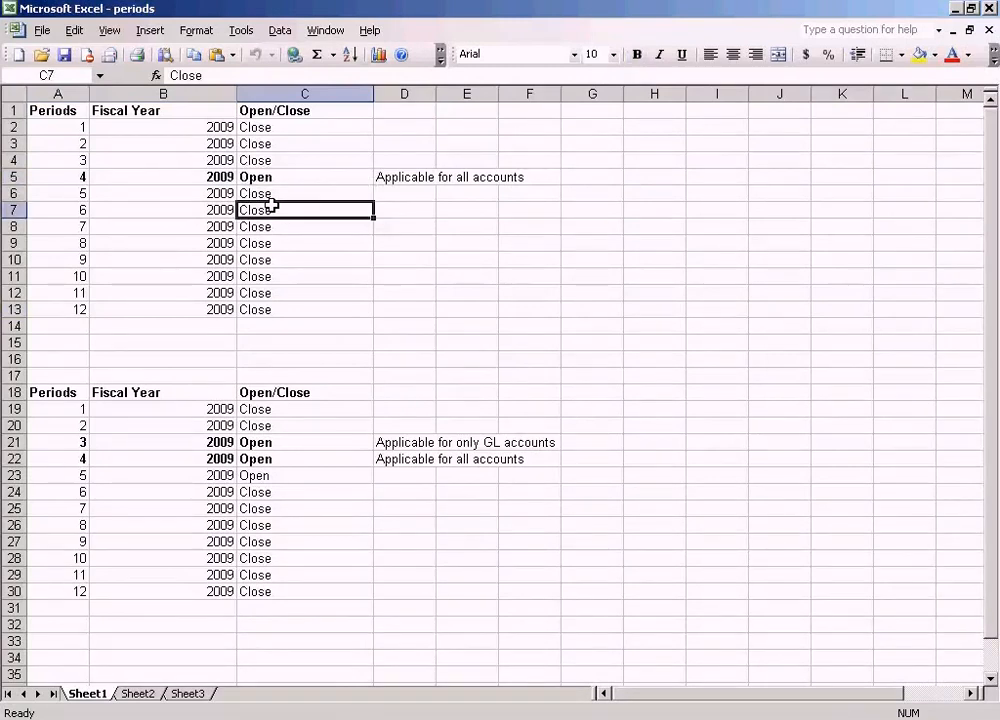
pyautogui.click(279, 179)
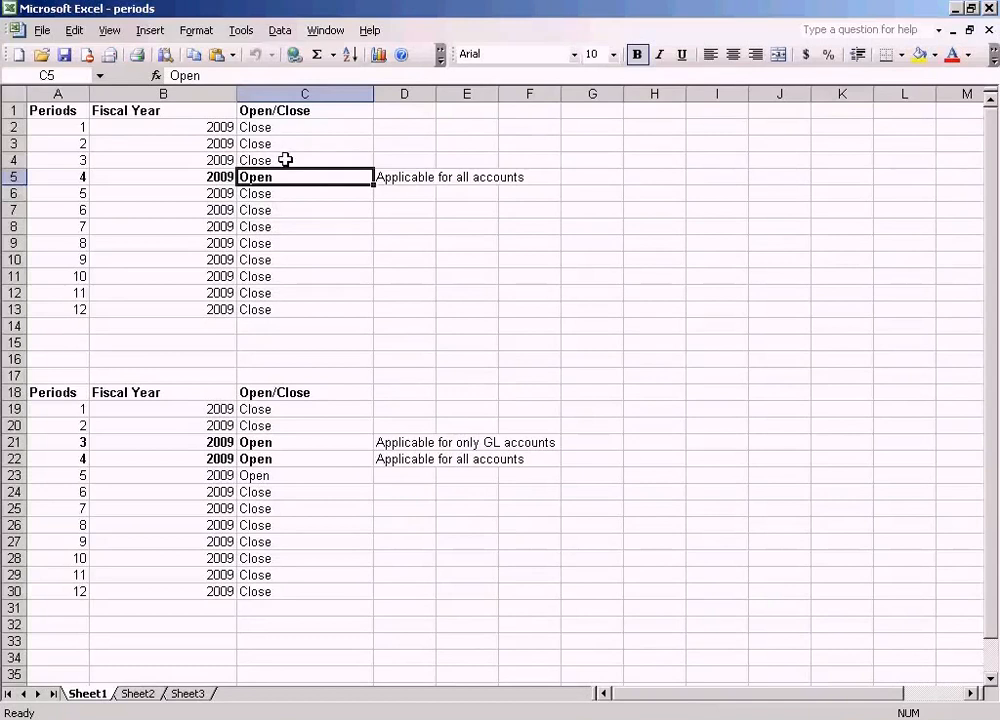
# - Compare the status of period 3 with period 4 in the first Excel period table
pyautogui.click(80, 175)
pyautogui.click(78, 160)
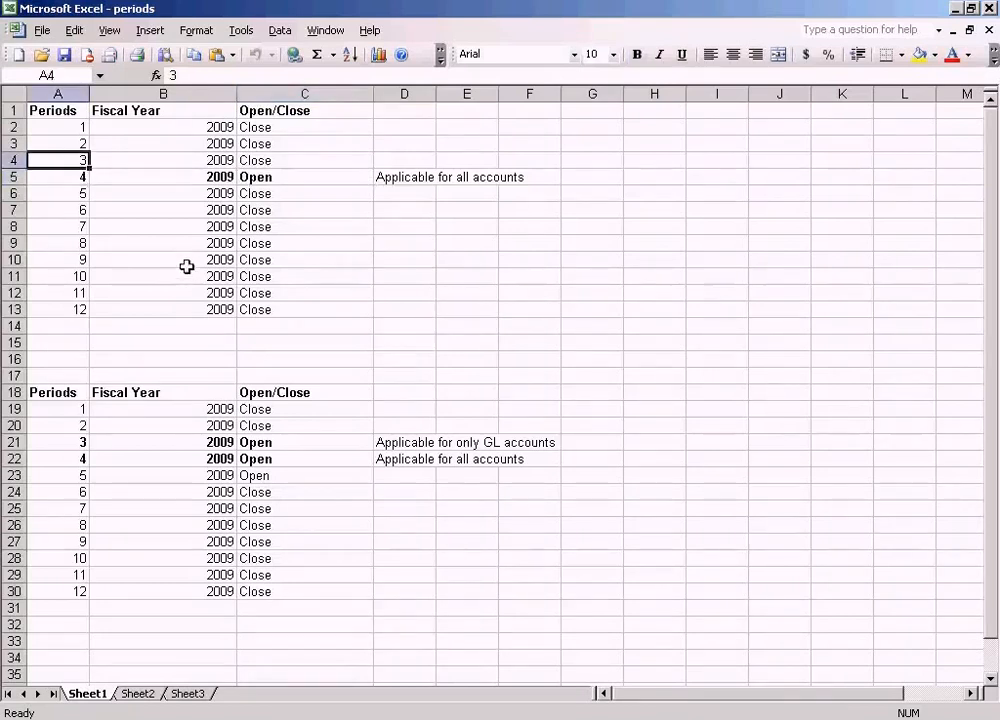
pyautogui.click(279, 181)
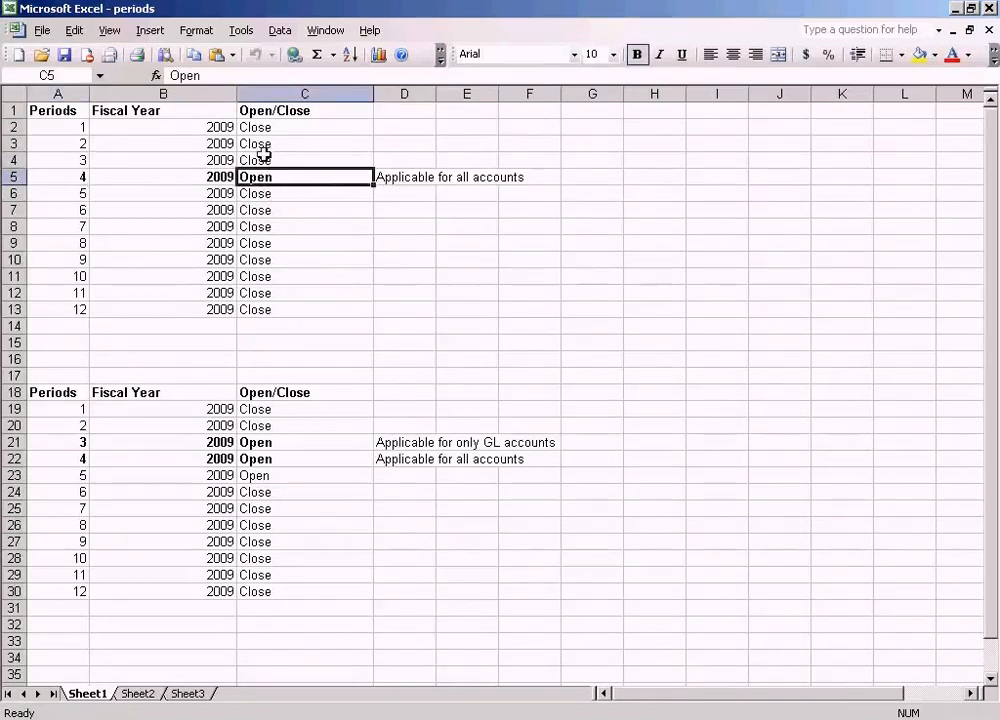
pyautogui.click(298, 161)
pyautogui.click(297, 182)
pyautogui.click(281, 157)
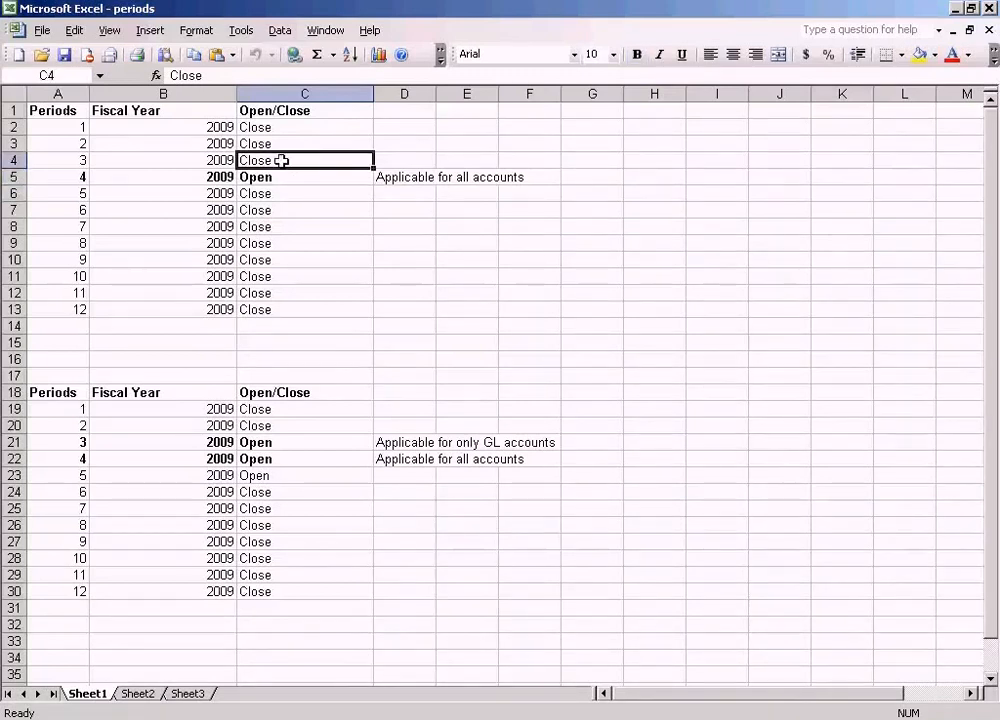
pyautogui.click(281, 176)
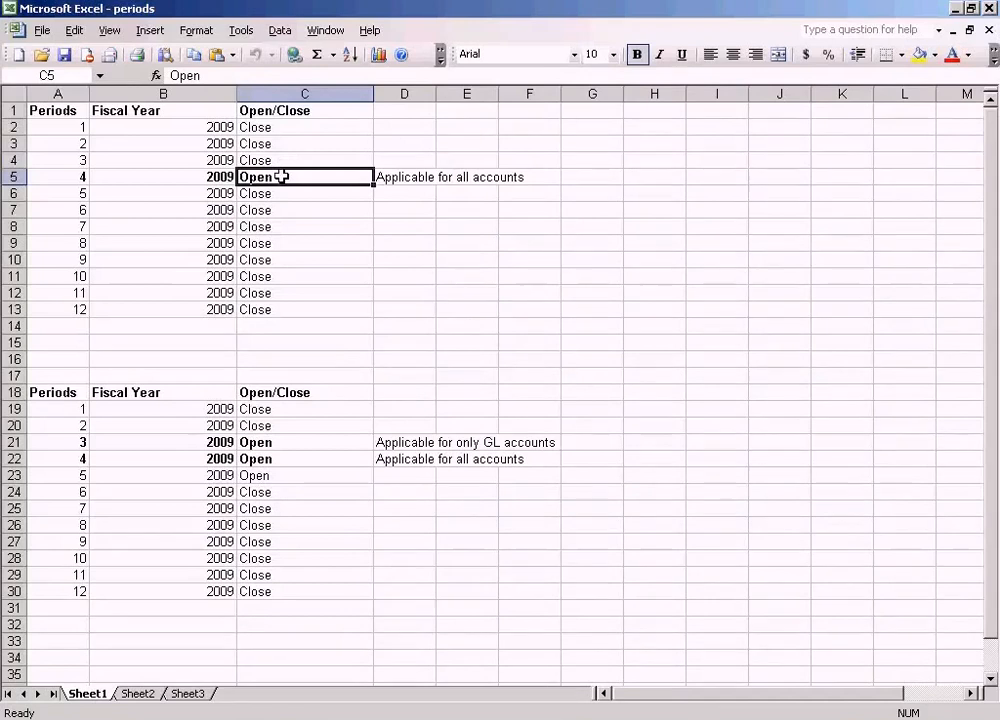
pyautogui.click(70, 177)
pyautogui.click(290, 177)
# - Return to the SAP posting periods overview, set variant 1000's + row to run from period 4 to period 4 of 2009, and save
pyautogui.click(346, 719)
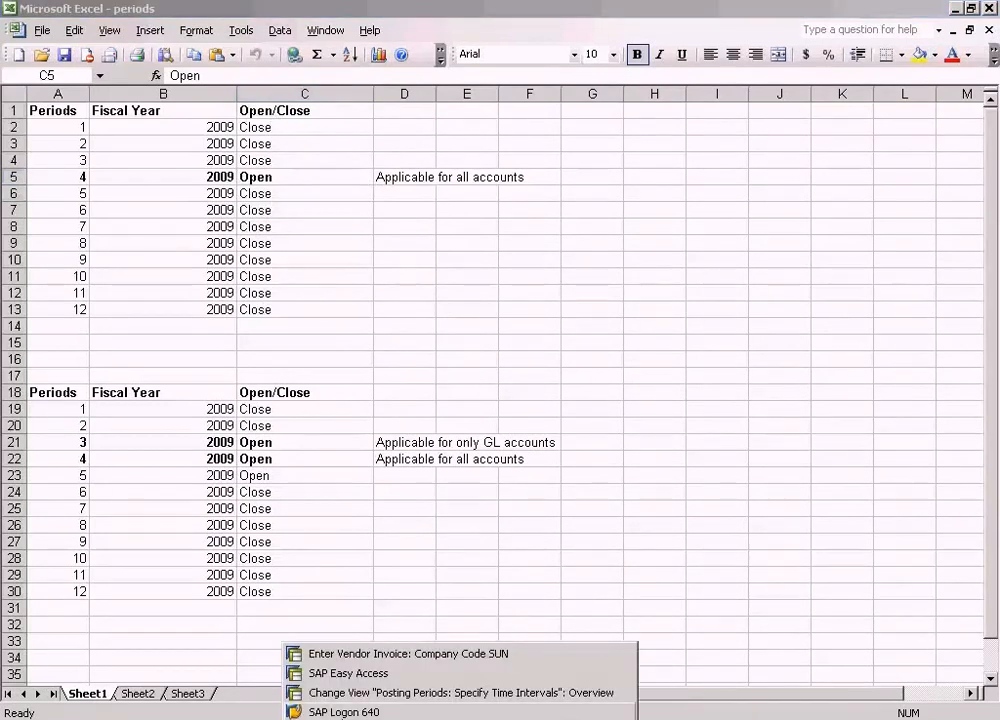
pyautogui.click(346, 696)
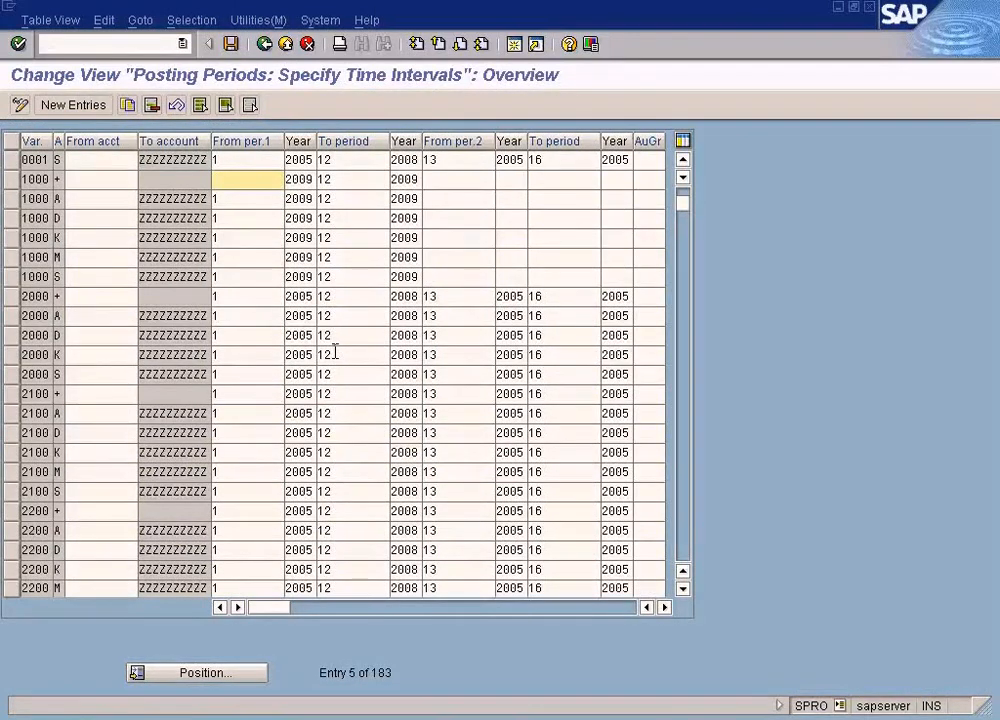
pyautogui.press('Tab')
pyautogui.press('Tab')
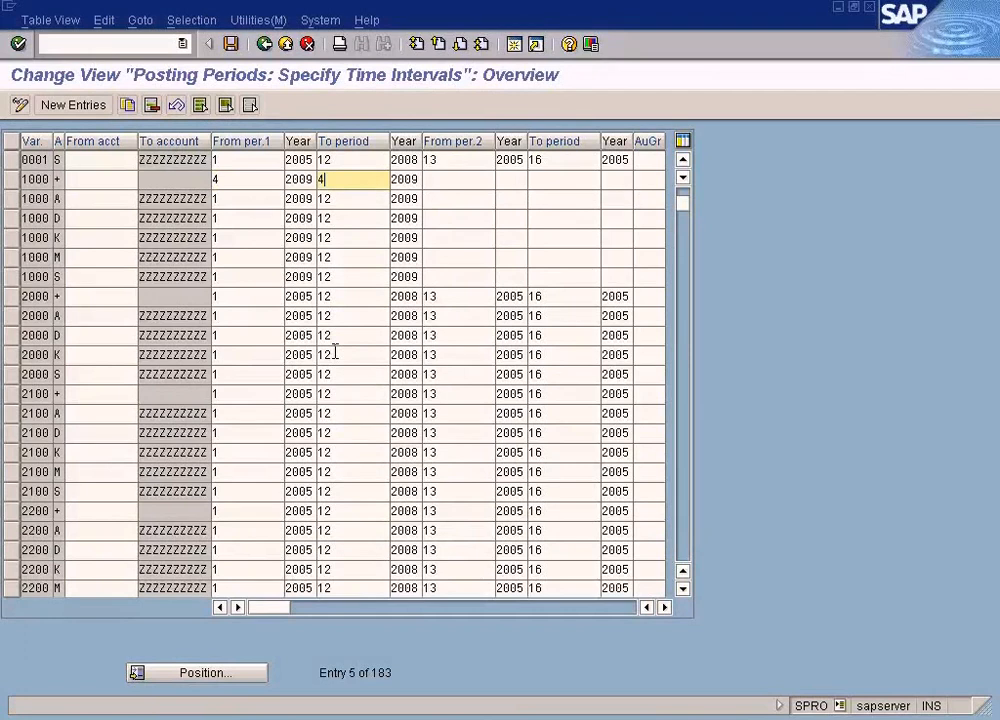
pyautogui.click(230, 44)
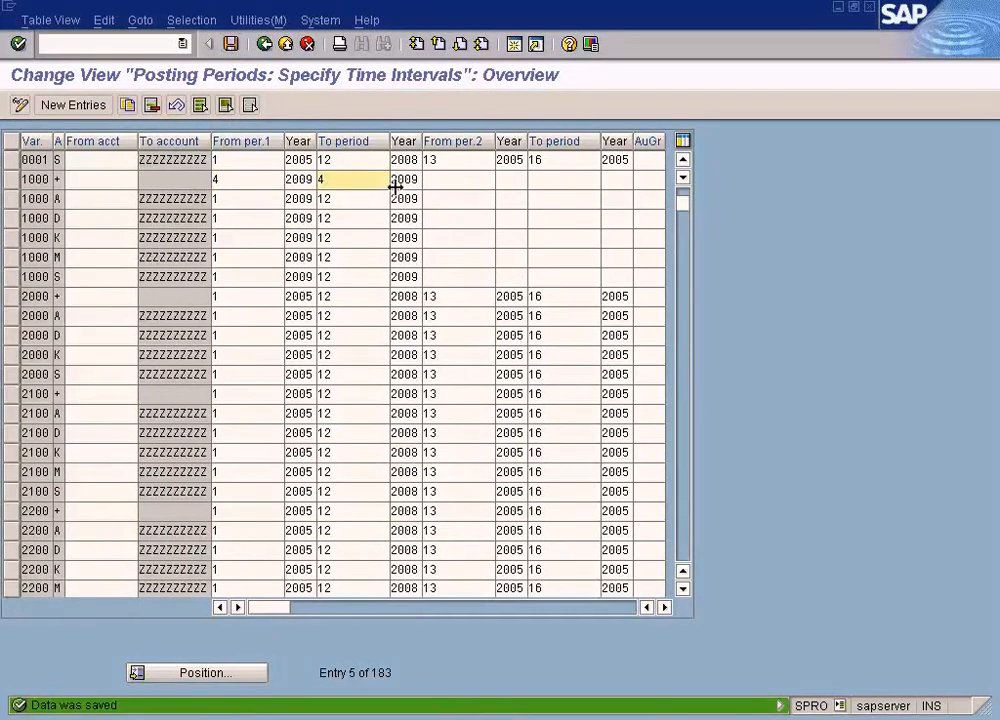
# - Check the saved from and to periods of variant 1000's + row against the period 4 row in the Excel workbook
pyautogui.click(252, 183)
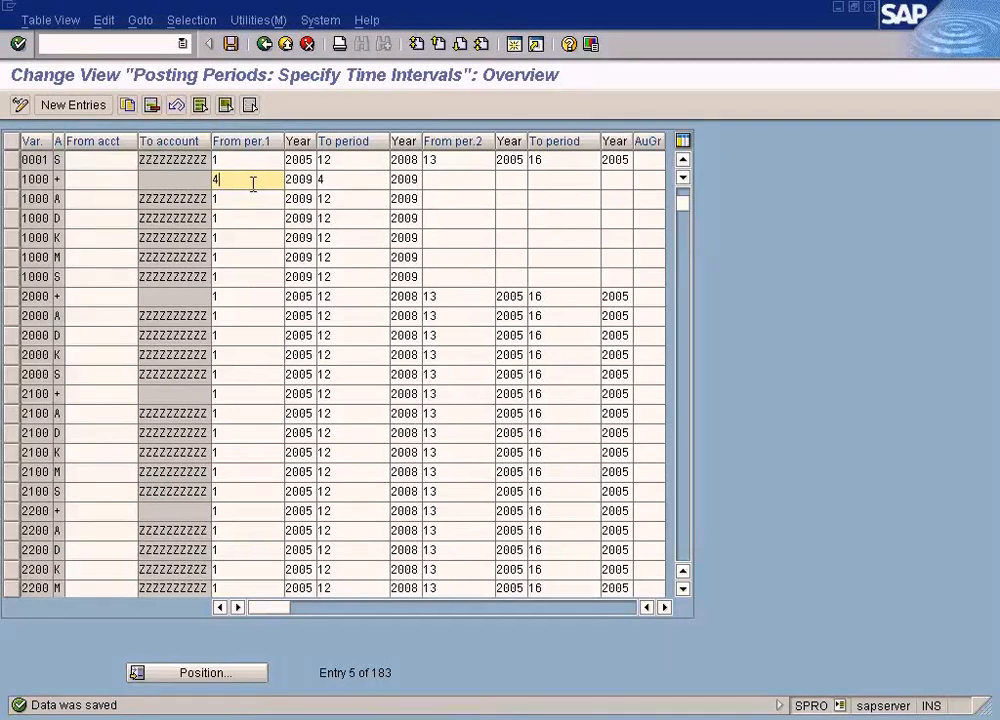
pyautogui.click(345, 179)
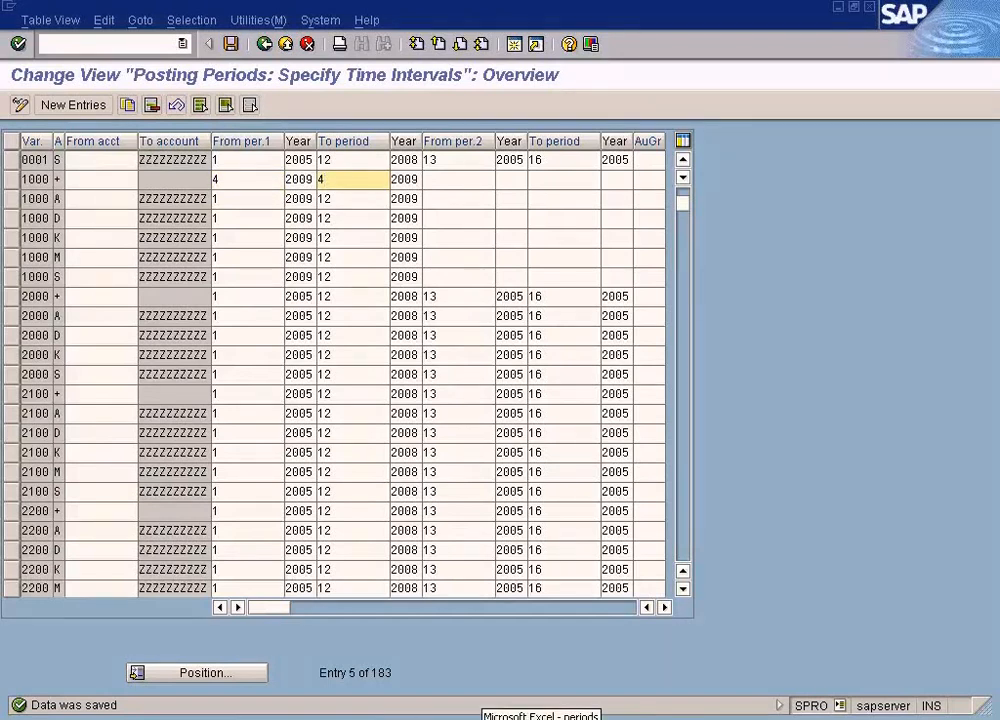
pyautogui.click(540, 719)
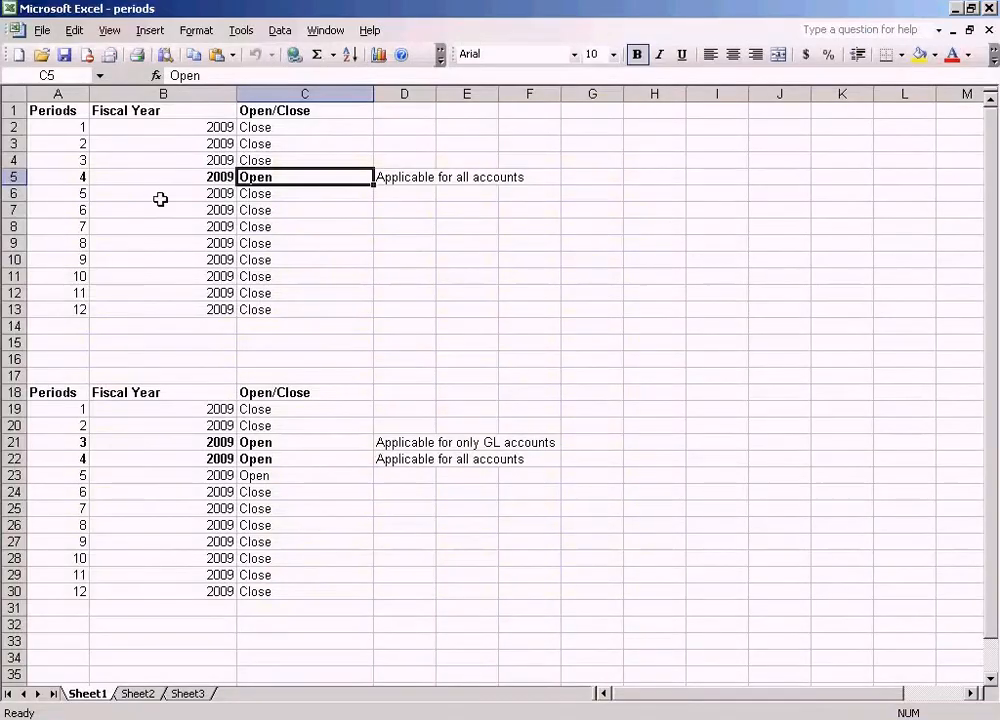
pyautogui.click(82, 178)
pyautogui.click(255, 177)
pyautogui.click(76, 176)
# - Switch to the SAP Easy Access session and start transaction FB50 to enter a G/L account document
pyautogui.click(340, 712)
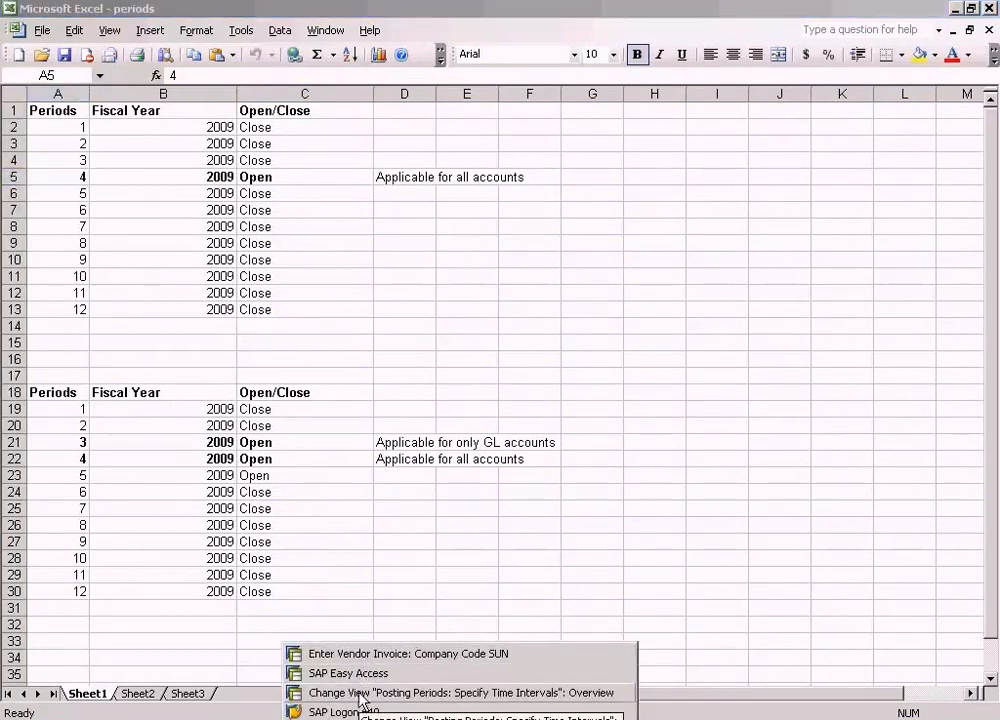
pyautogui.click(300, 675)
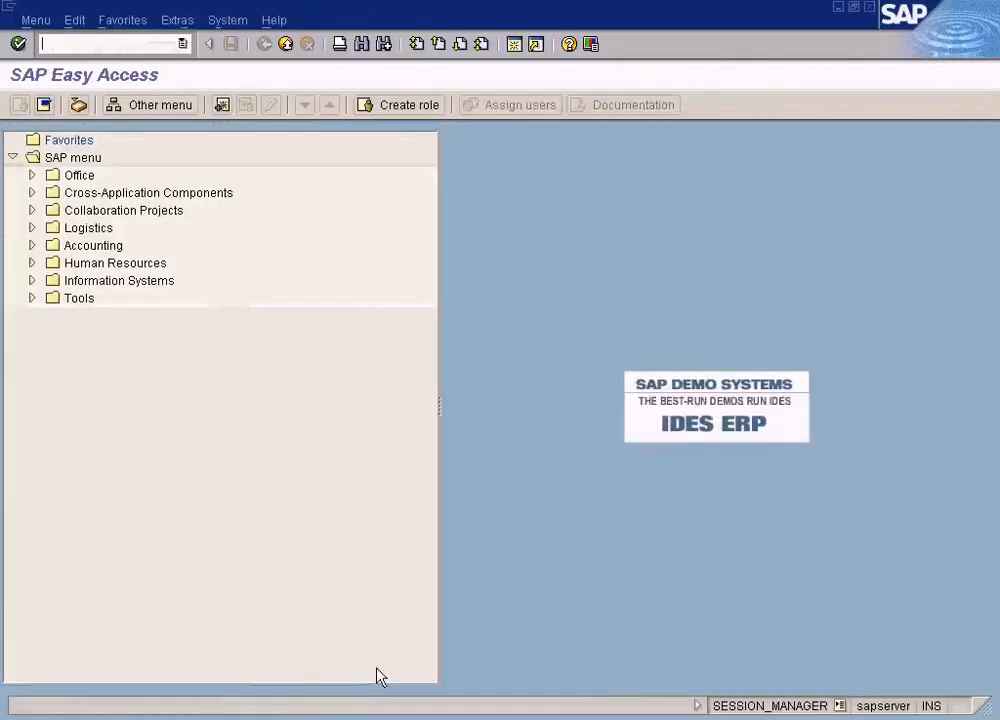
pyautogui.write('fb50')
pyautogui.press('Return')
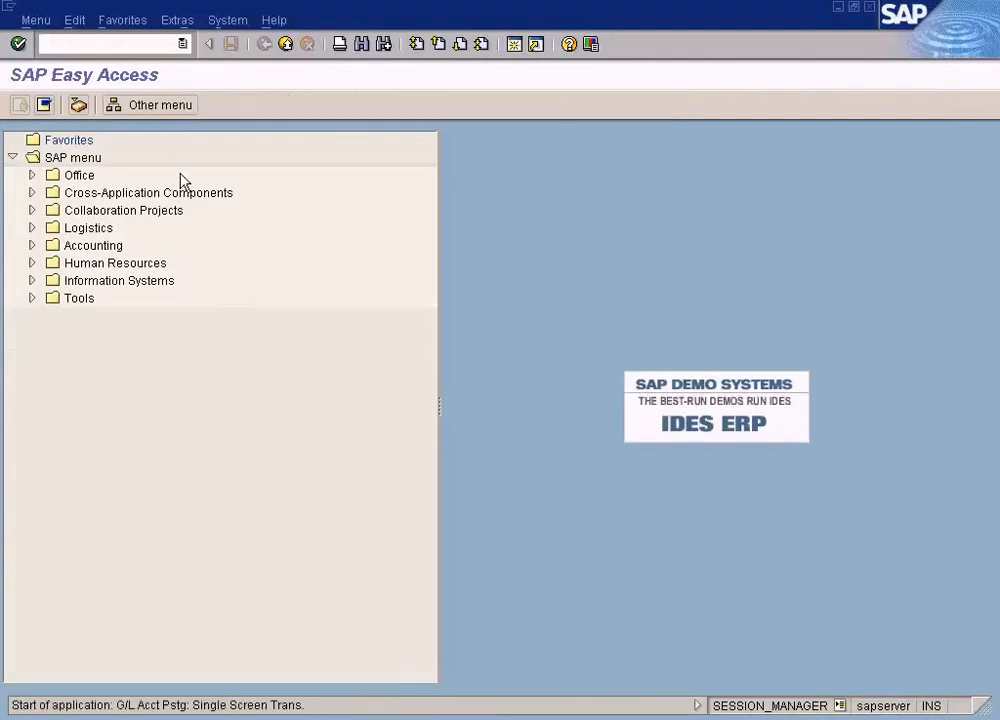
# - Set both the posting date and the document date of the G/L document to 09.03.2009
pyautogui.click(150, 199)
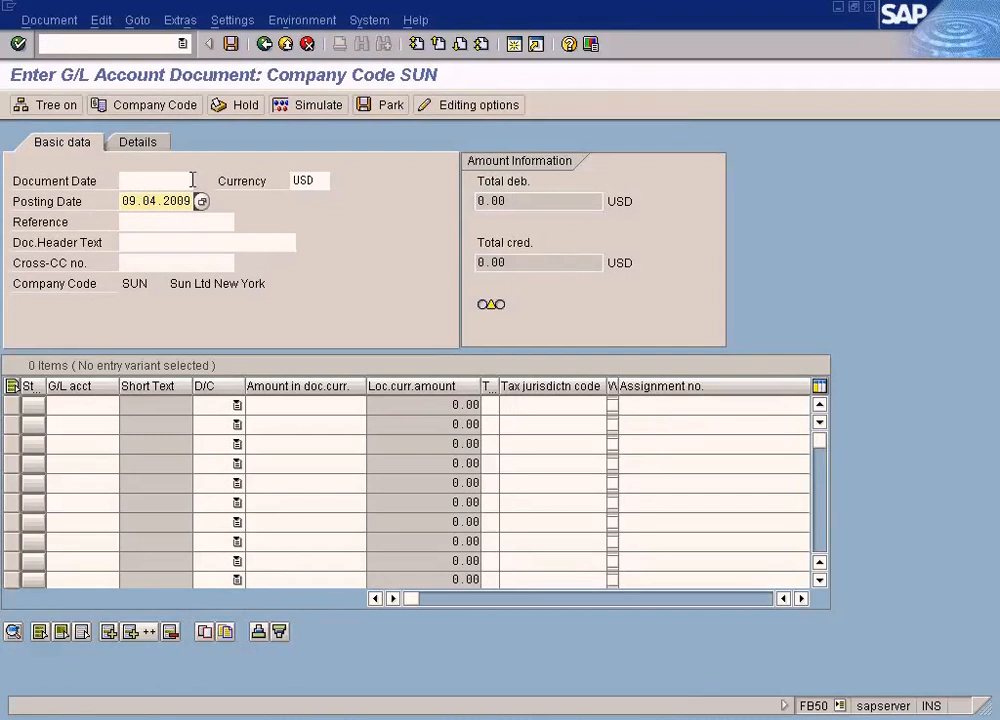
pyautogui.press('BackSpace')
pyautogui.write('3')
pyautogui.moveTo(120, 201); pyautogui.dragTo(239, 201)
pyautogui.hotkey('ctrl', 'c')
pyautogui.click(167, 180)
pyautogui.hotkey('ctrl', 'v')
# - Look up the Cash In Bank G/L account for company code SUN and enter it as a credit line of 100
pyautogui.click(105, 404)
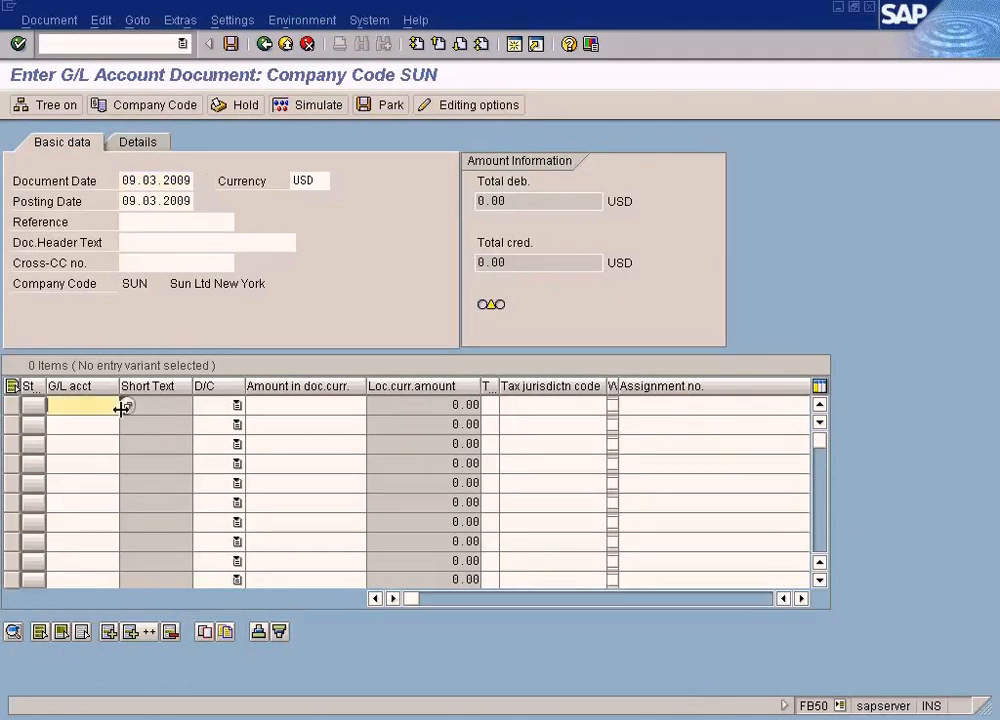
pyautogui.press('F4')
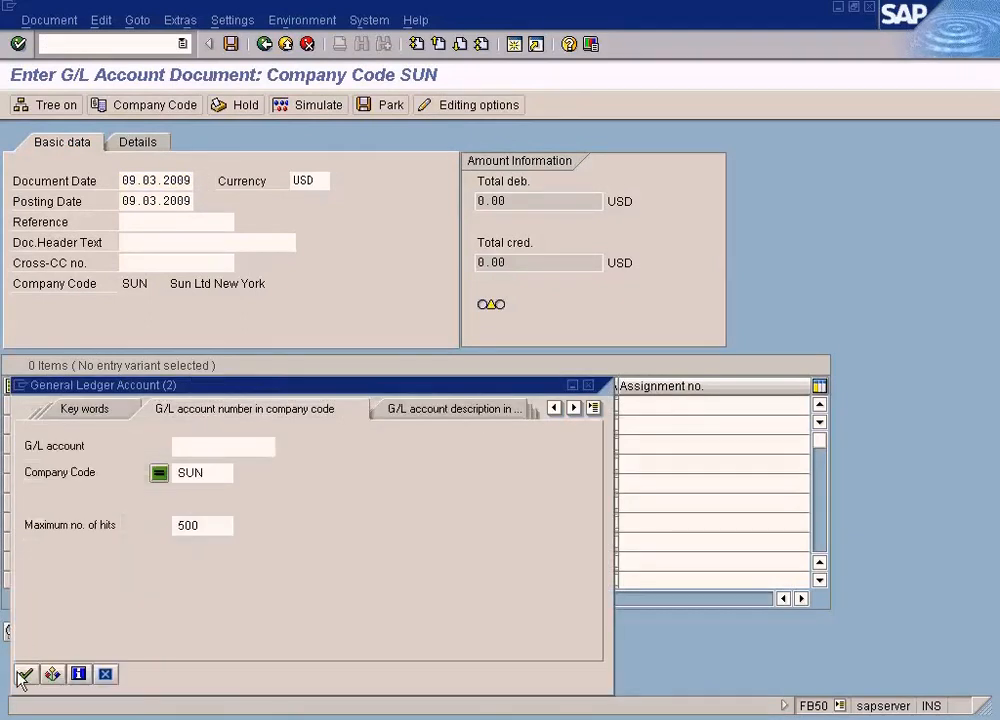
pyautogui.click(24, 671)
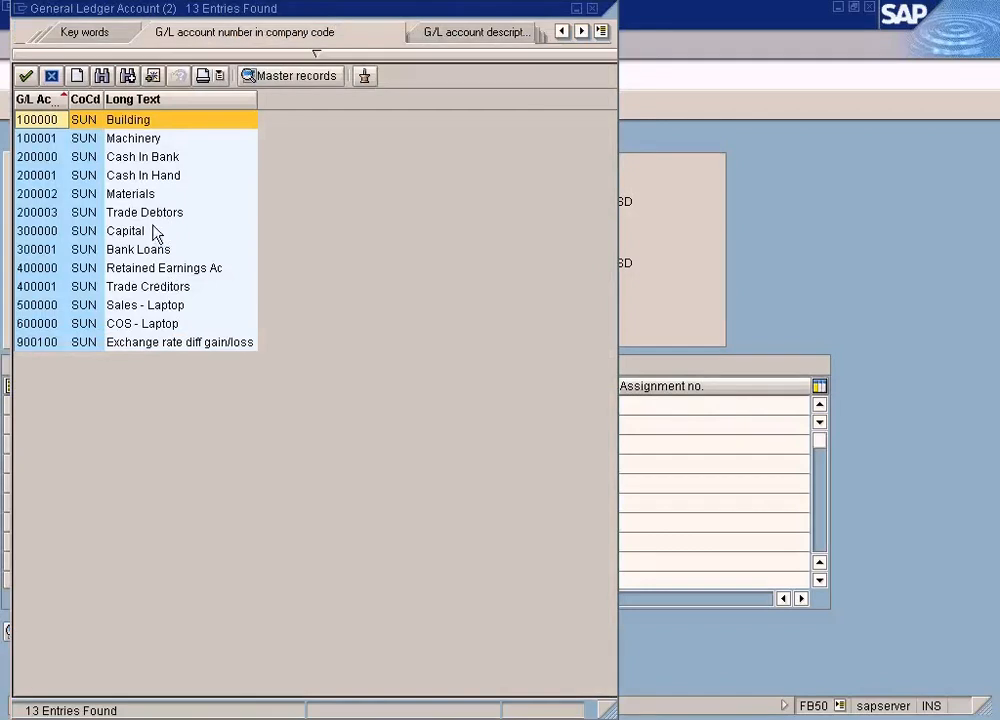
pyautogui.doubleClick(145, 158)
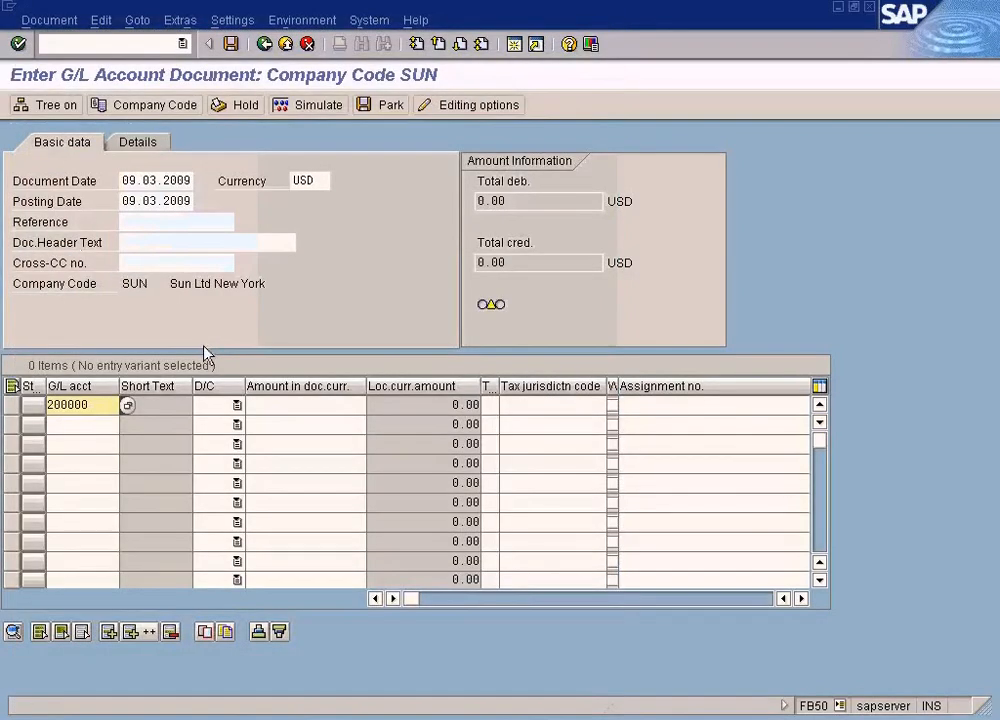
pyautogui.press('c')
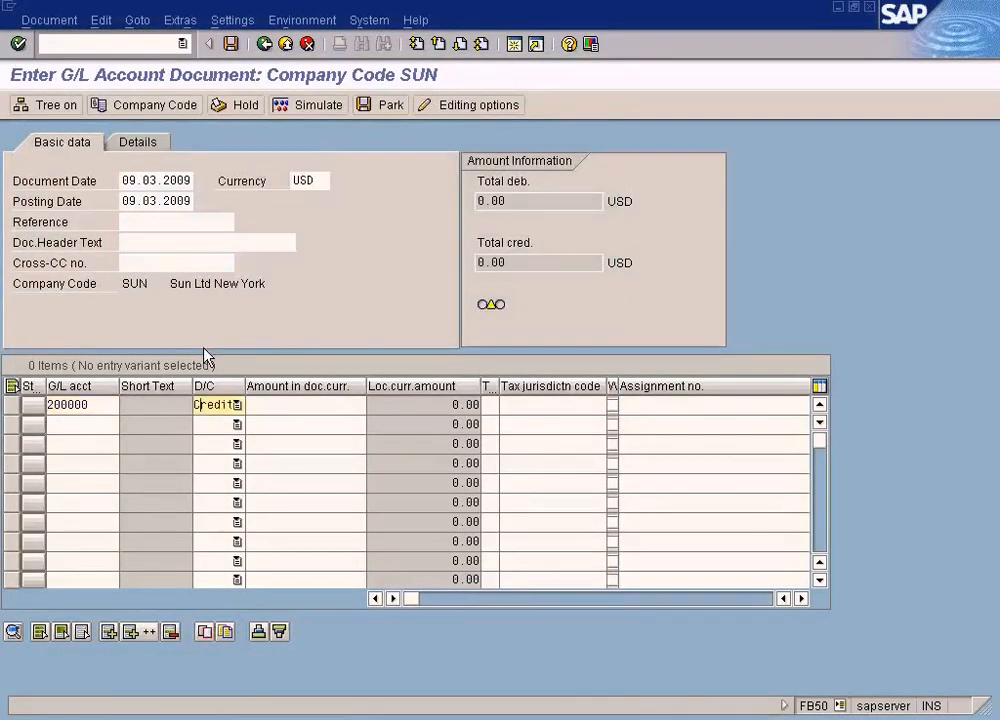
pyautogui.press('Tab')
pyautogui.write('100')
# - Add a second line item debiting the Cash In Hand G/L account with 100, reusing the first line's account code
pyautogui.moveTo(94, 405); pyautogui.dragTo(16, 411)
pyautogui.hotkey('ctrl', 'c')
pyautogui.click(69, 427)
pyautogui.hotkey('ctrl', 'v')
pyautogui.write('1')
pyautogui.press('Tab')
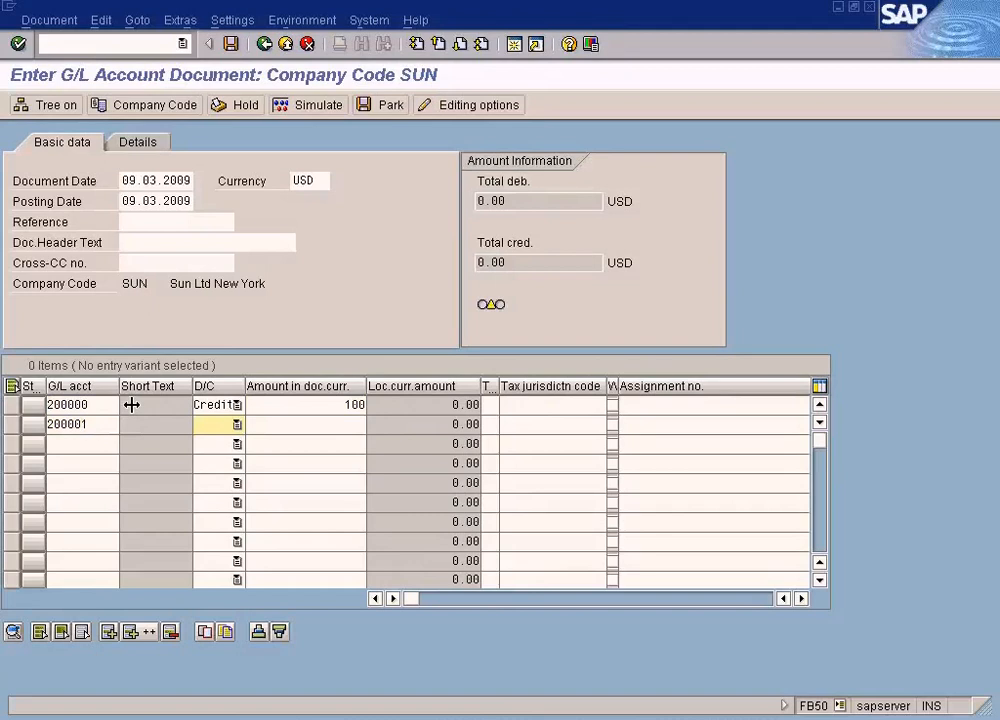
pyautogui.press('d')
pyautogui.press('Tab')
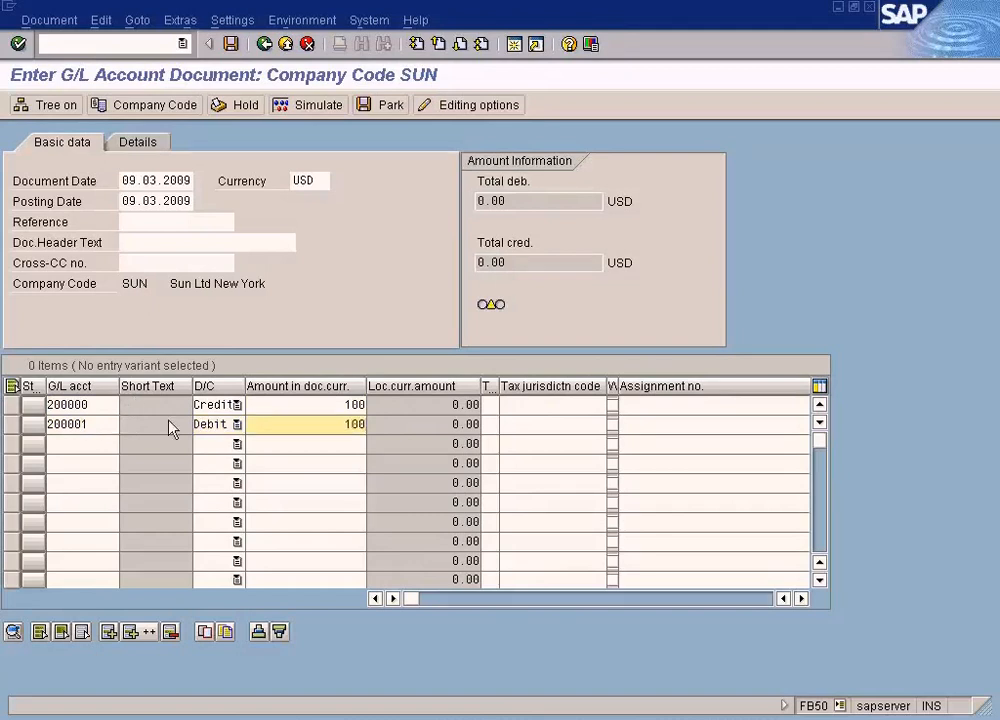
# - Validate the March G/L document and compare its period with variant 1000's posting periods and the plan in the Excel periods workbook
pyautogui.press('Return')
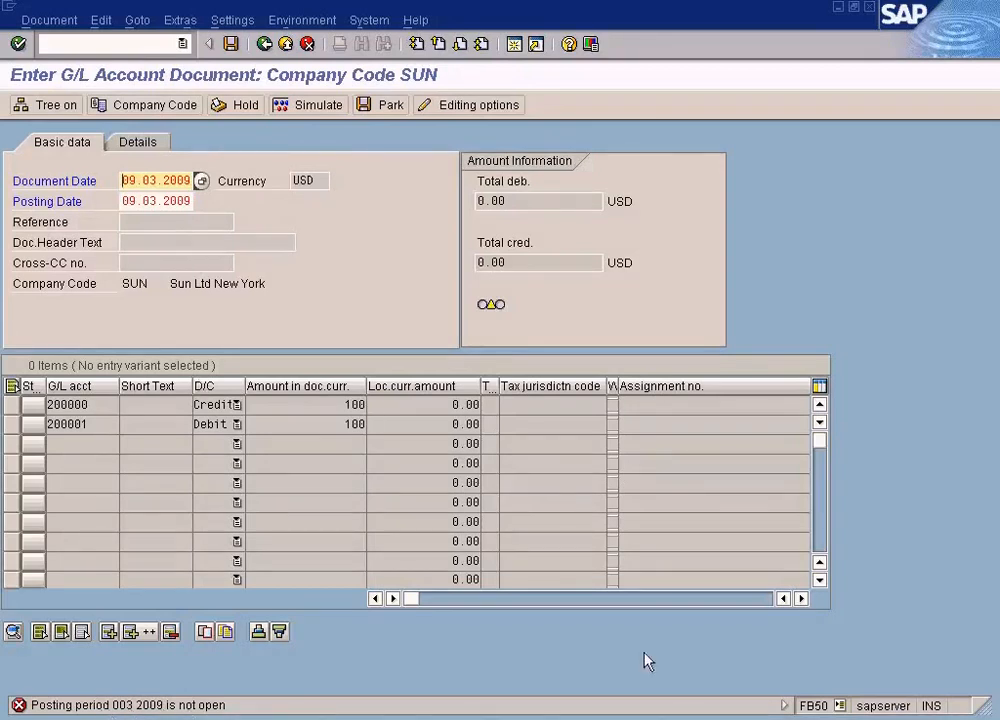
pyautogui.click(320, 692)
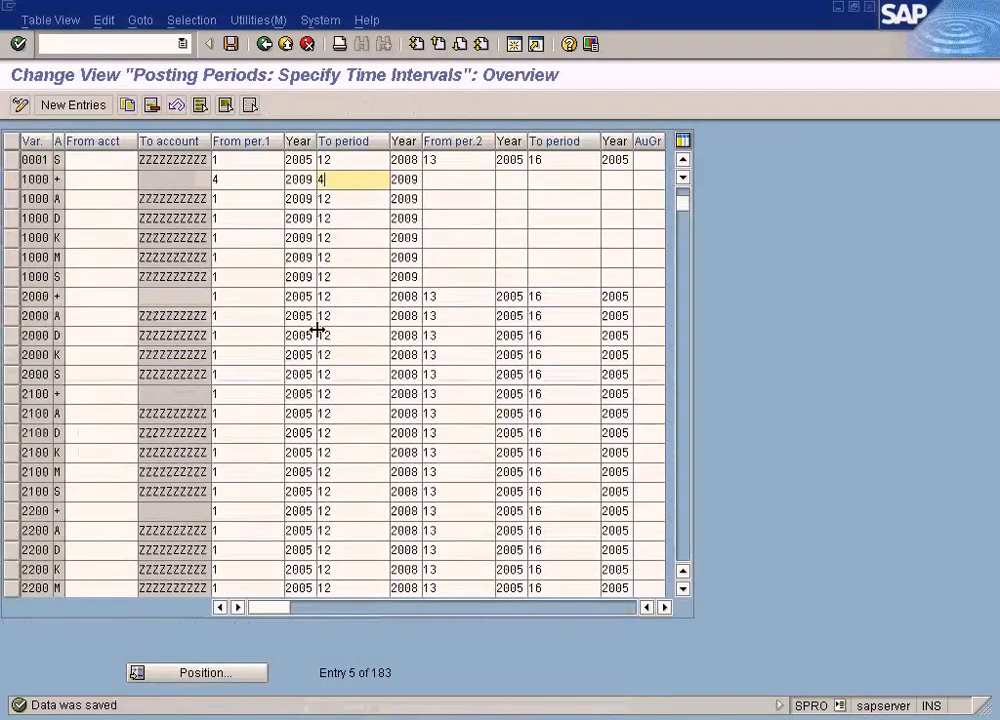
pyautogui.click(250, 181)
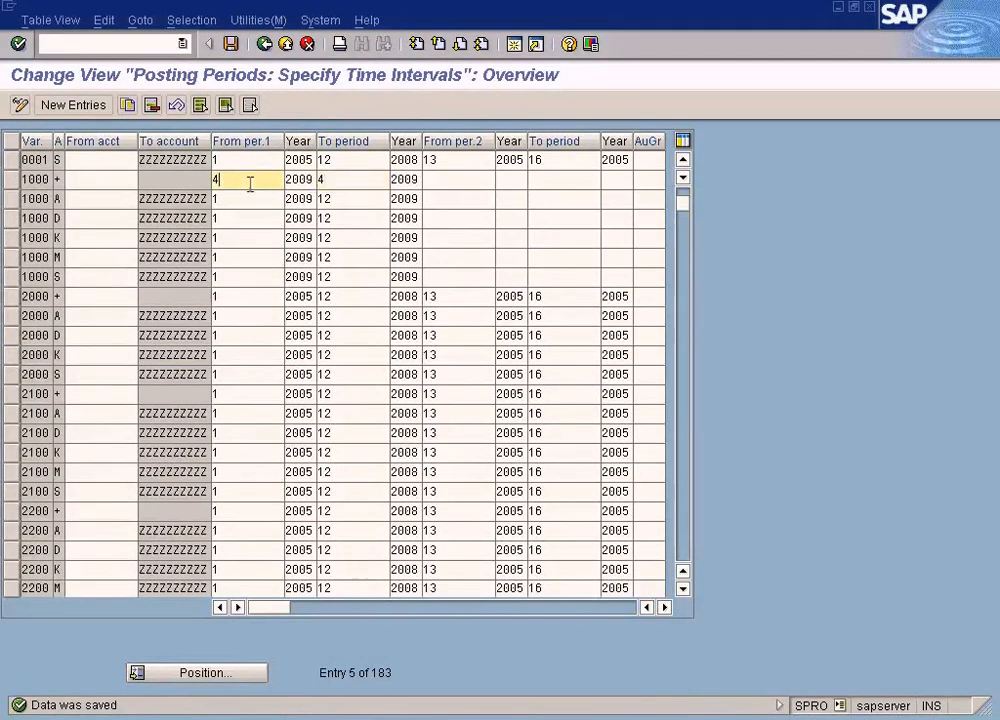
pyautogui.hotkey('alt', 'Tab')
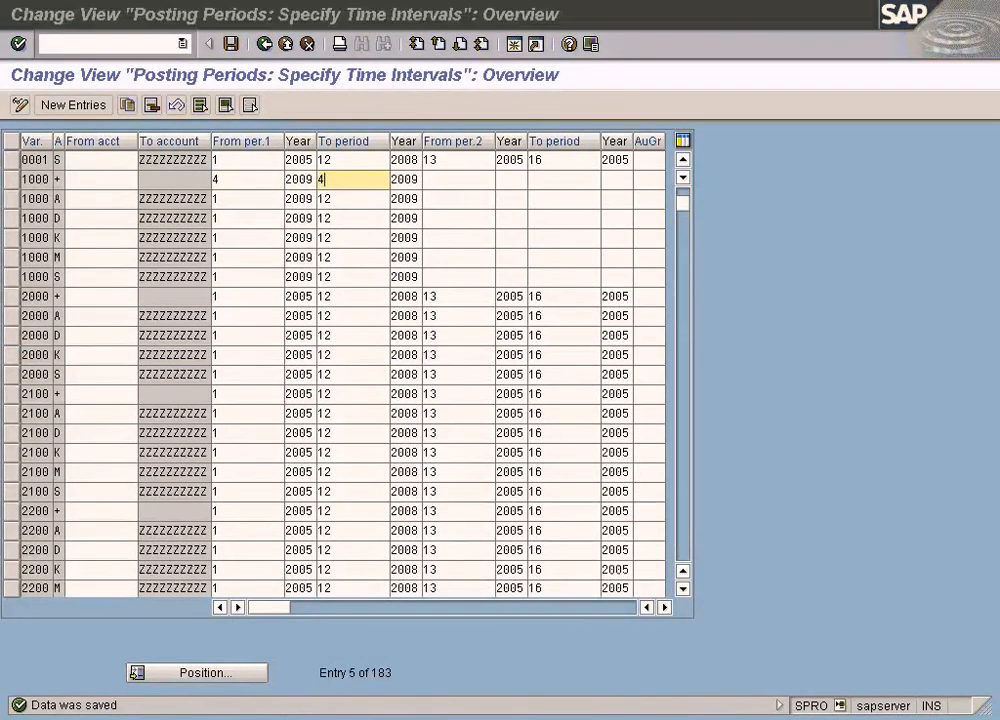
pyautogui.click(266, 160)
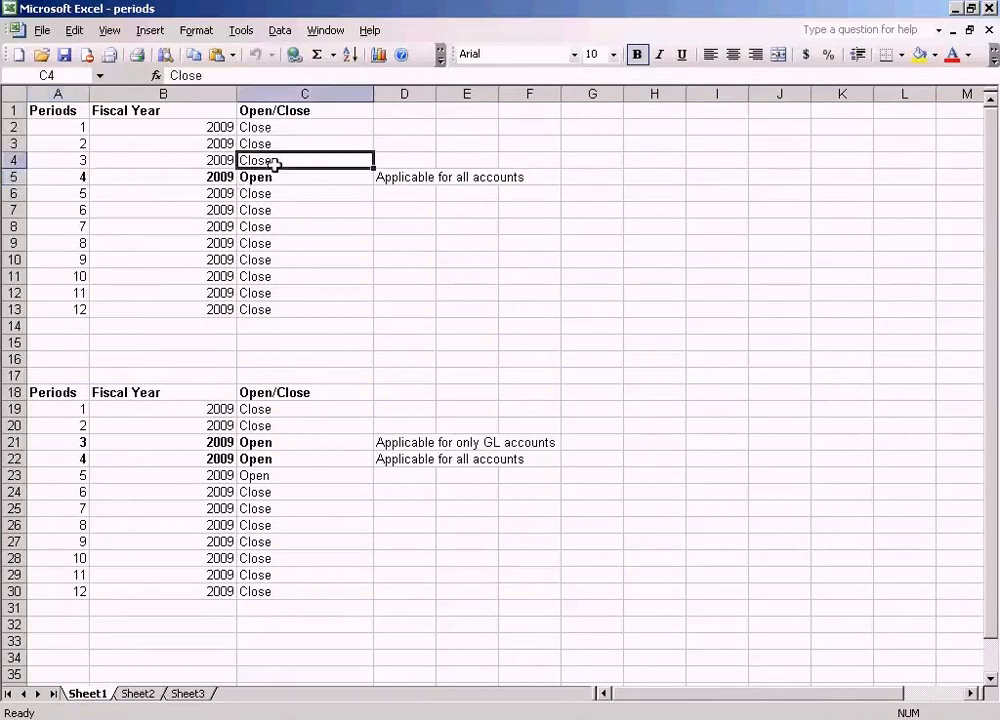
pyautogui.click(80, 161)
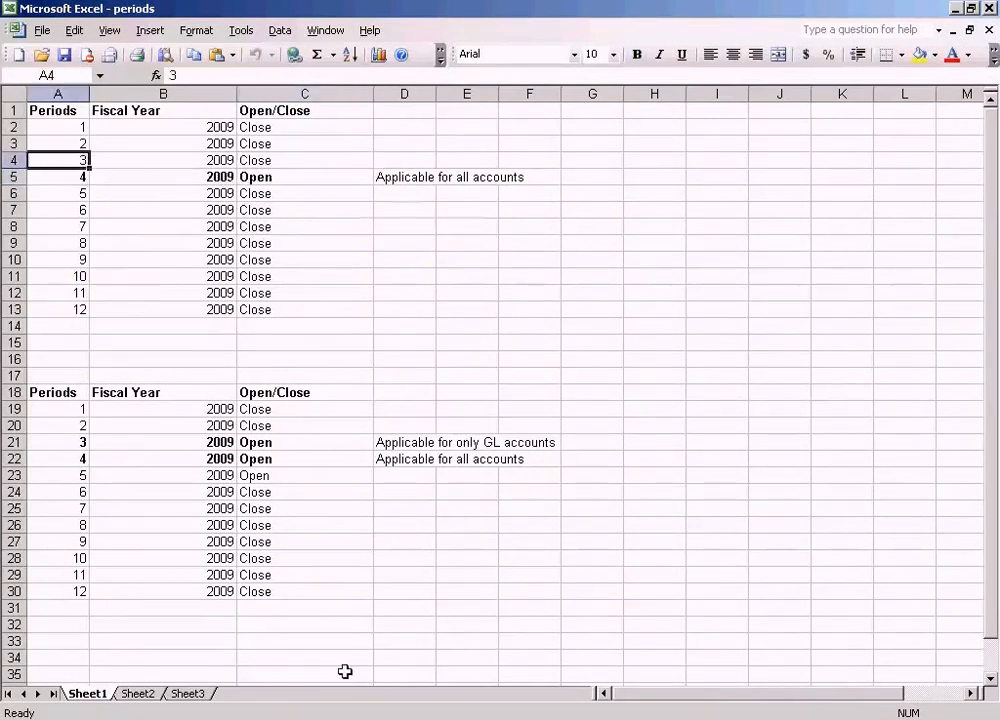
# - Switch back to the SAP G/L document session, discard the March document and restart transaction FB50
pyautogui.click(345, 718)
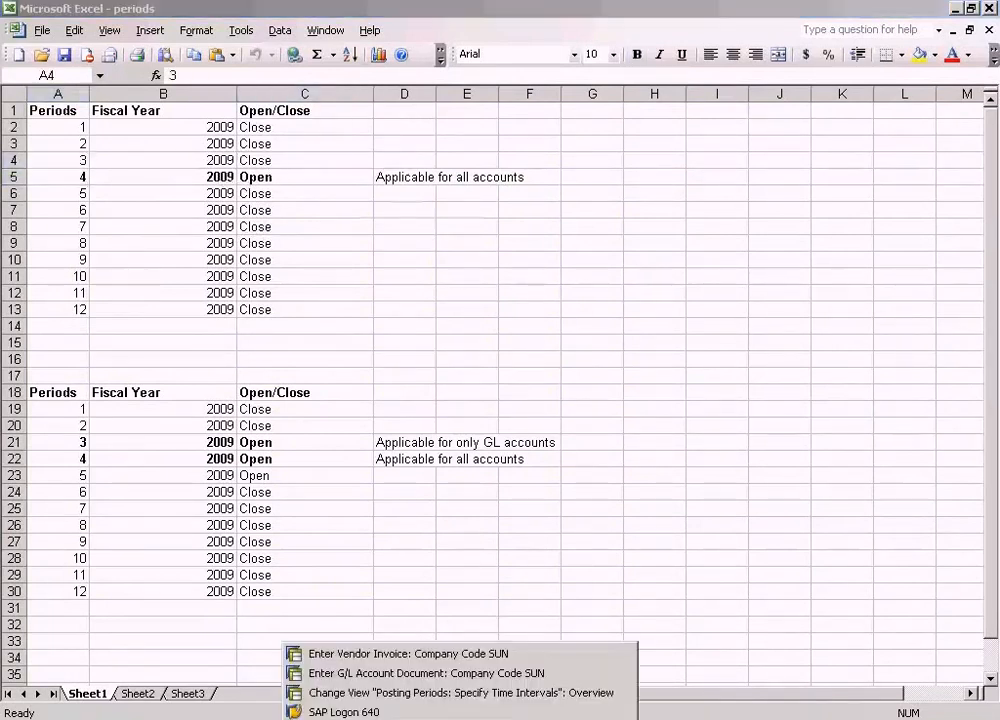
pyautogui.click(351, 694)
pyautogui.click(346, 716)
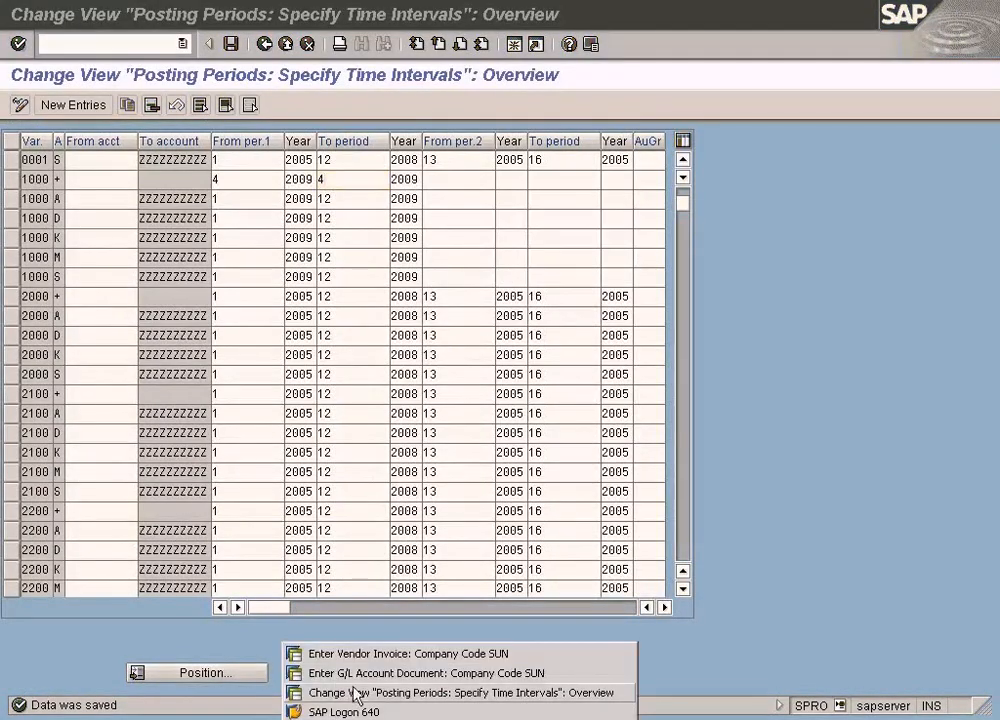
pyautogui.click(356, 673)
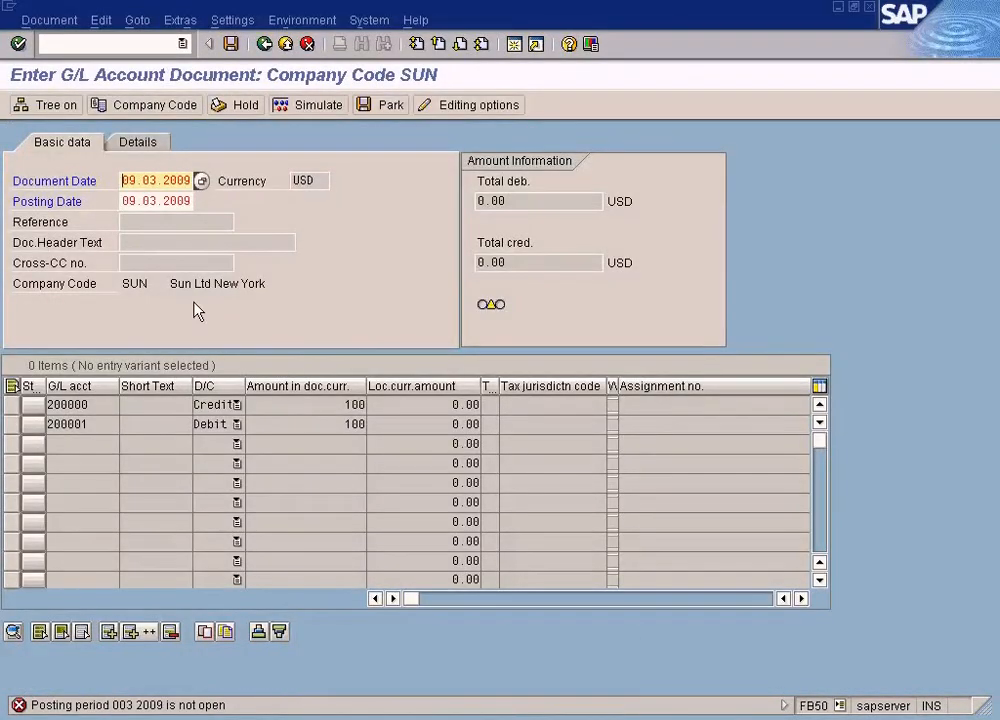
pyautogui.click(286, 45)
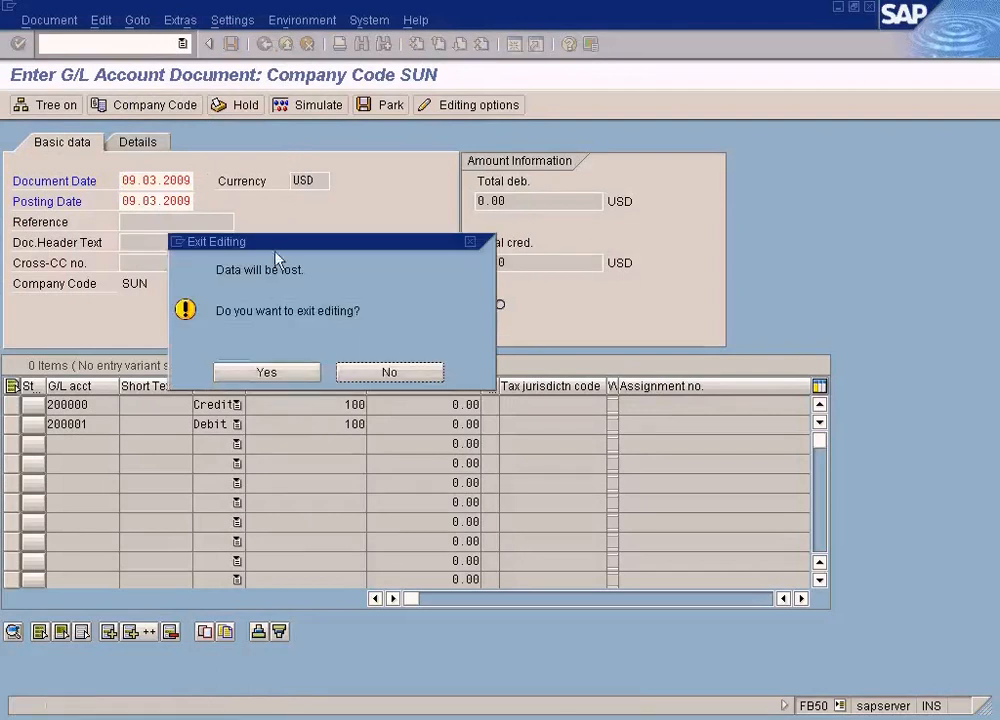
pyautogui.click(268, 372)
pyautogui.write('fb50')
pyautogui.press('Return')
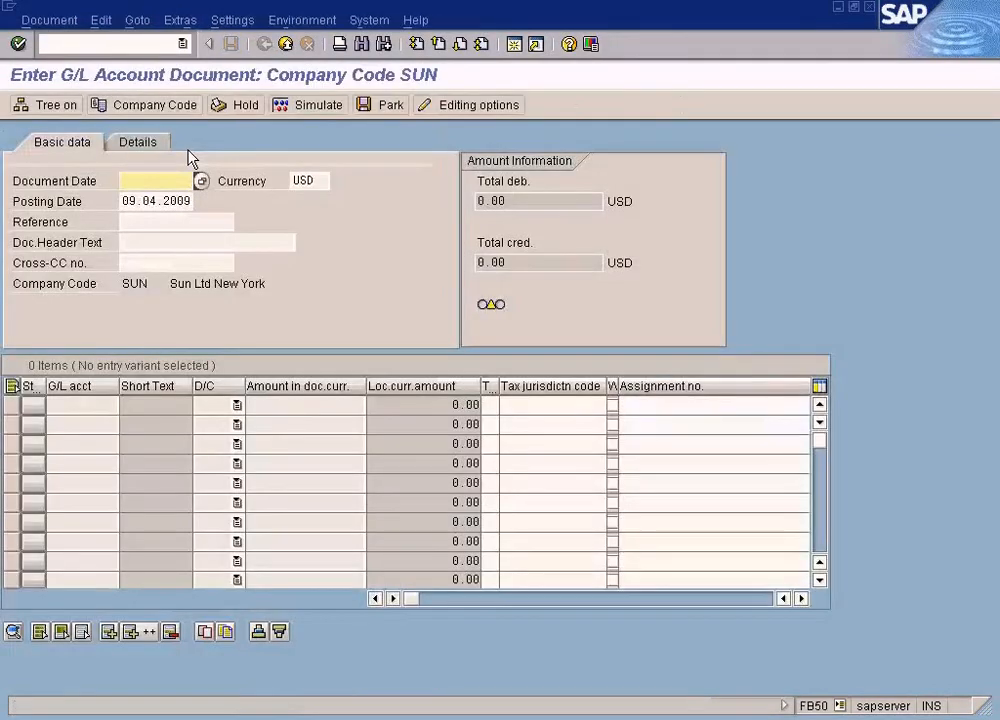
# - Set the document date to 09.04.2009 by reusing the posting date
pyautogui.moveTo(123, 203); pyautogui.dragTo(227, 201)
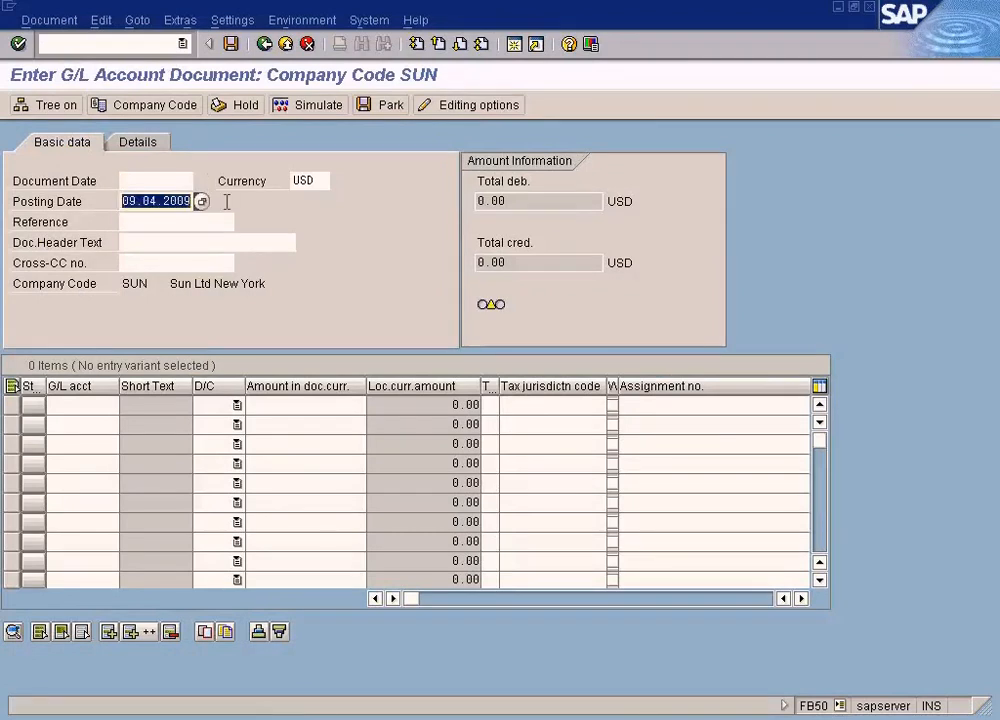
pyautogui.hotkey('ctrl', 'c')
pyautogui.click(172, 180)
pyautogui.hotkey('ctrl', 'v')
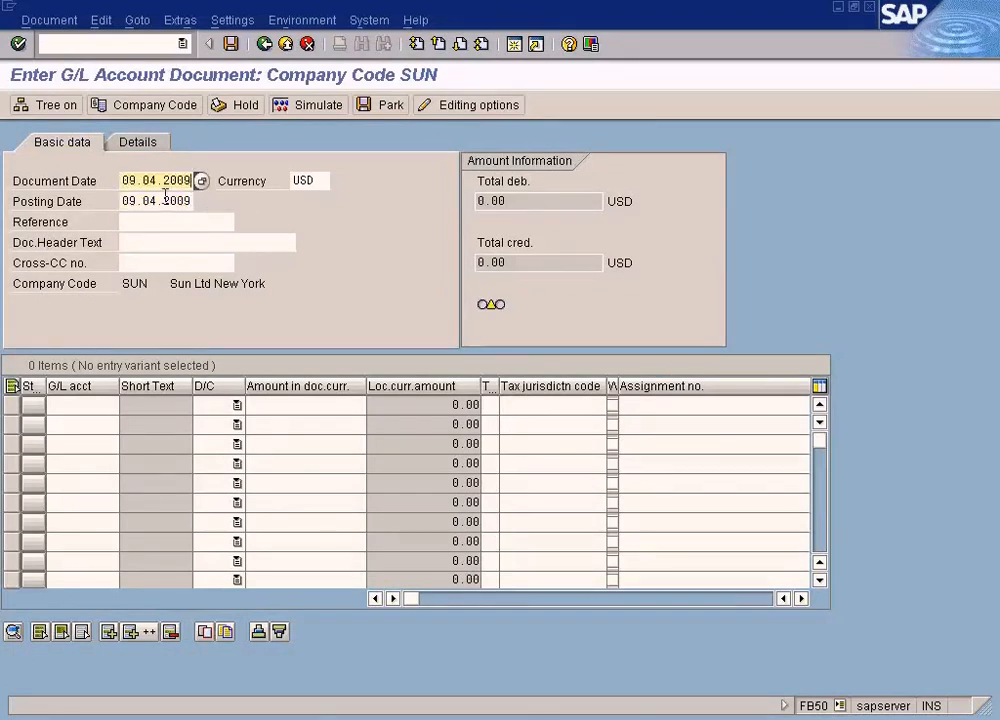
pyautogui.click(164, 200)
# - Look up the Cash In Bank G/L account and enter it as a credit line of 100
pyautogui.click(92, 410)
pyautogui.click(127, 411)
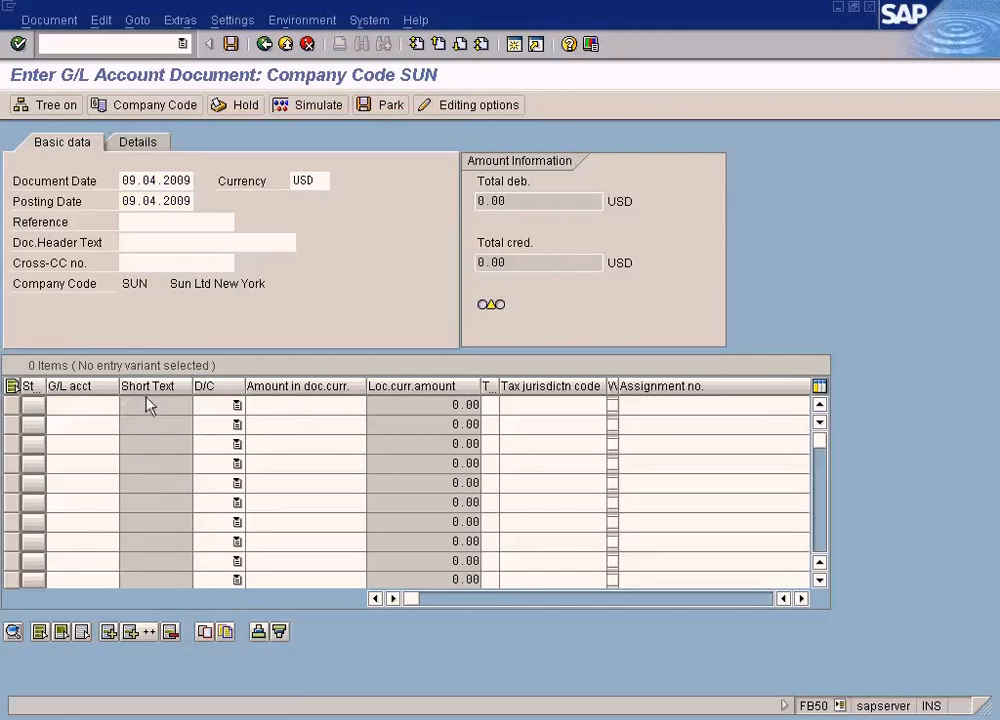
pyautogui.click(25, 674)
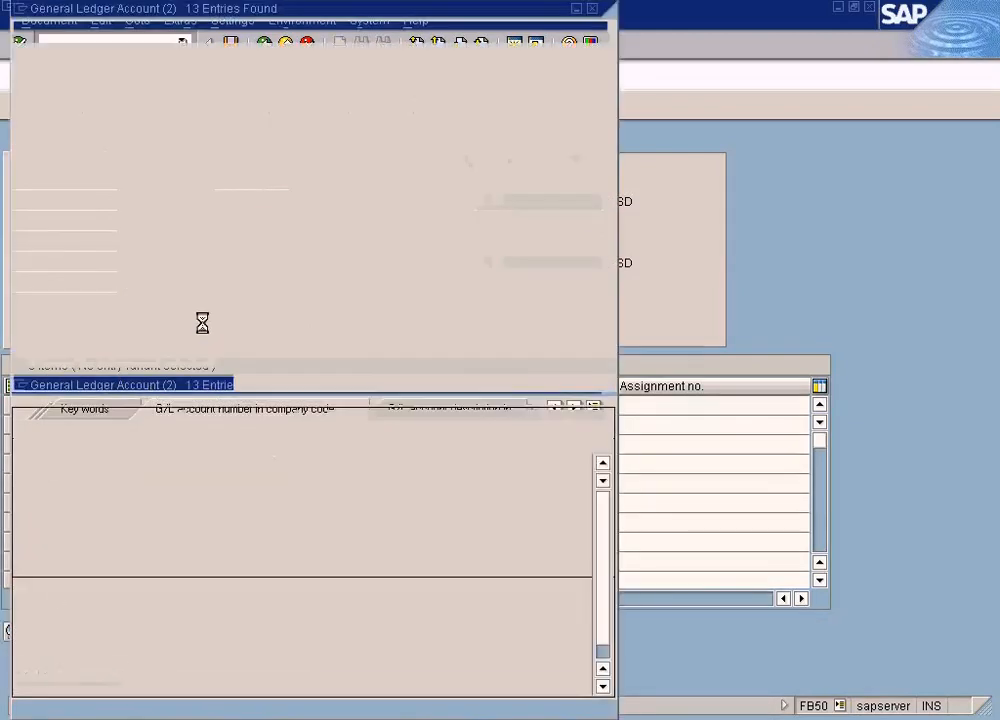
pyautogui.doubleClick(148, 158)
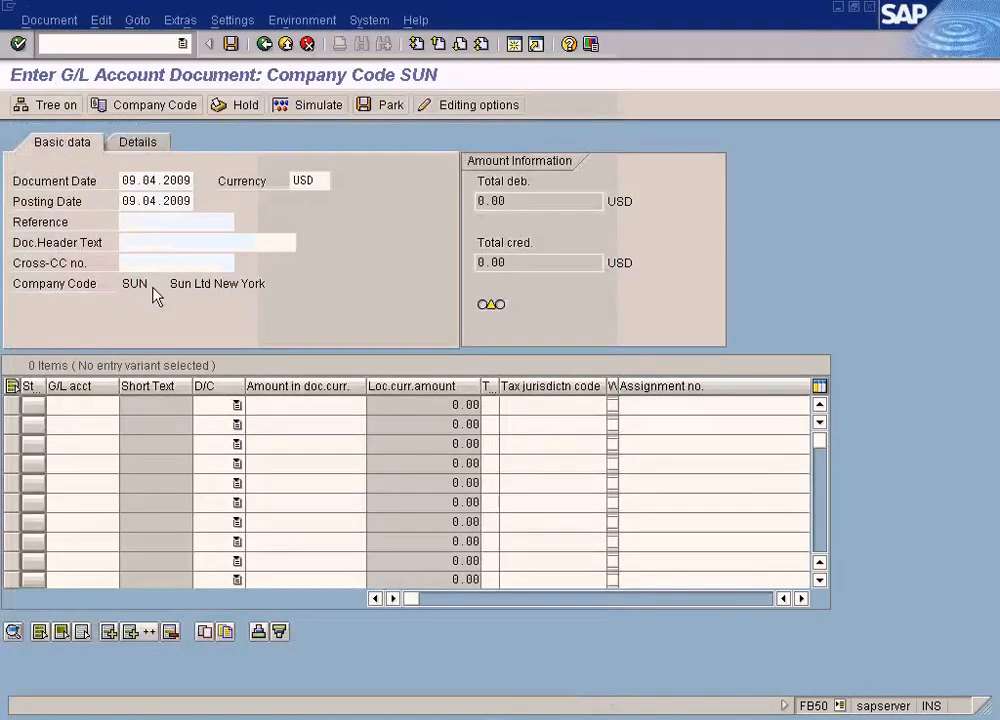
pyautogui.click(203, 412)
pyautogui.press('Tab')
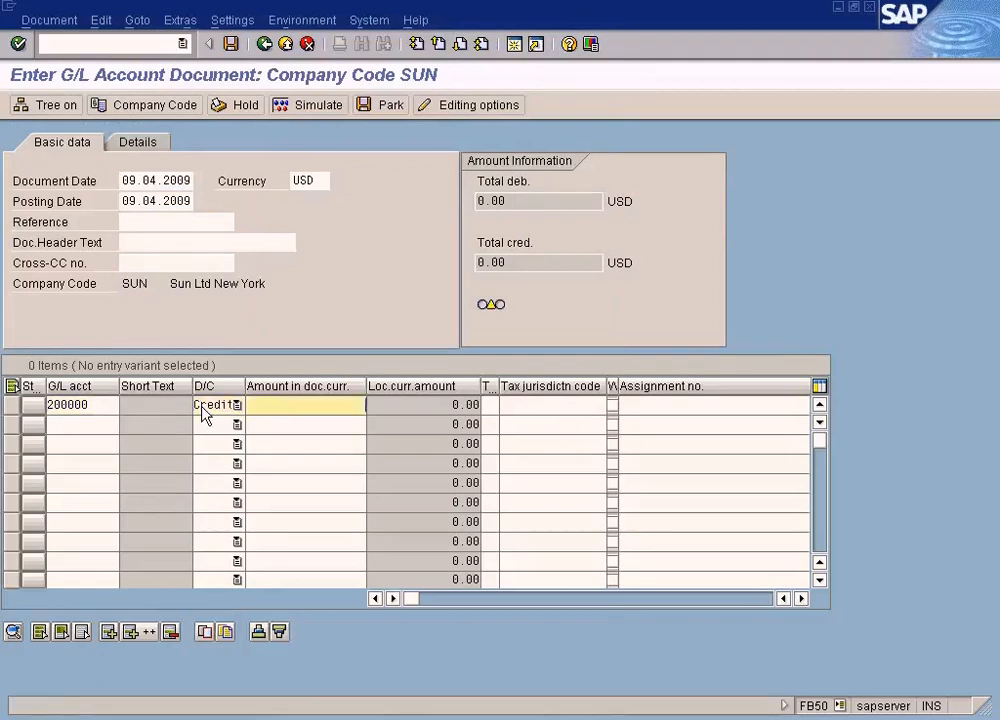
pyautogui.write('100')
# - Add a second line debiting the Cash In Hand G/L account with 100, reusing the first line's account code
pyautogui.doubleClick(103, 404)
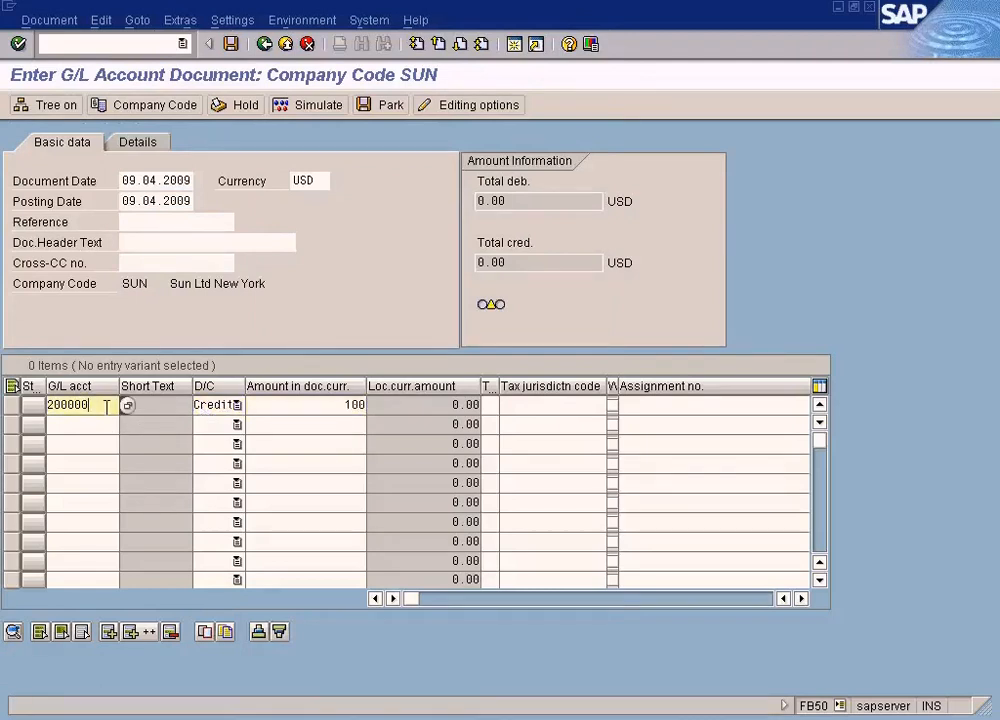
pyautogui.hotkey('ctrl', 'c')
pyautogui.click(88, 428)
pyautogui.hotkey('ctrl', 'v')
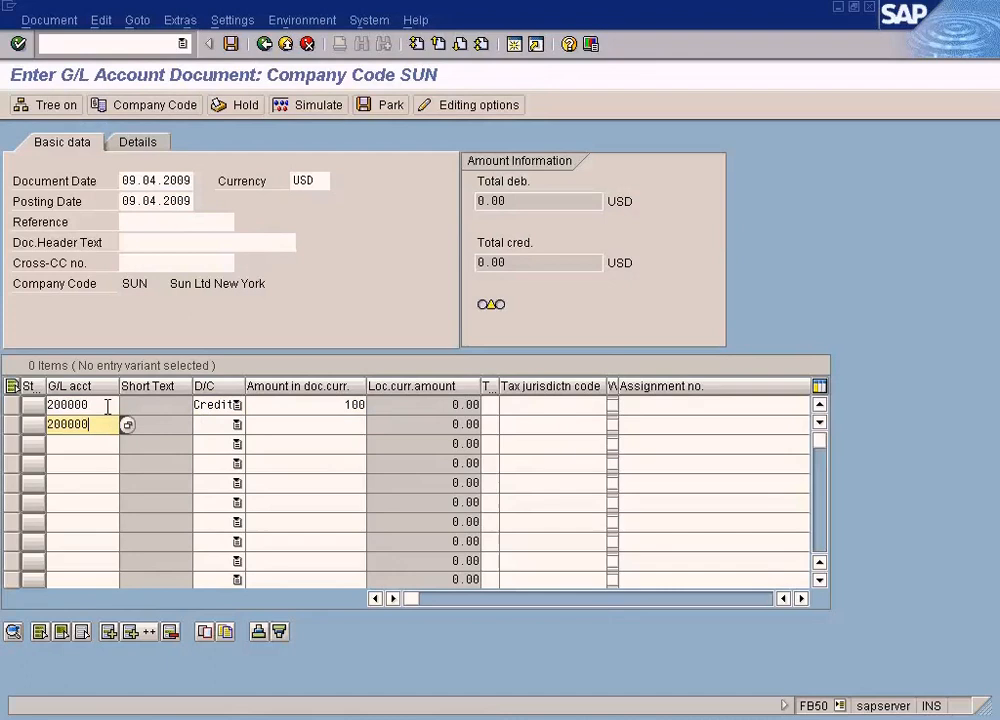
pyautogui.press('Tab')
pyautogui.press('Down')
pyautogui.press('Tab')
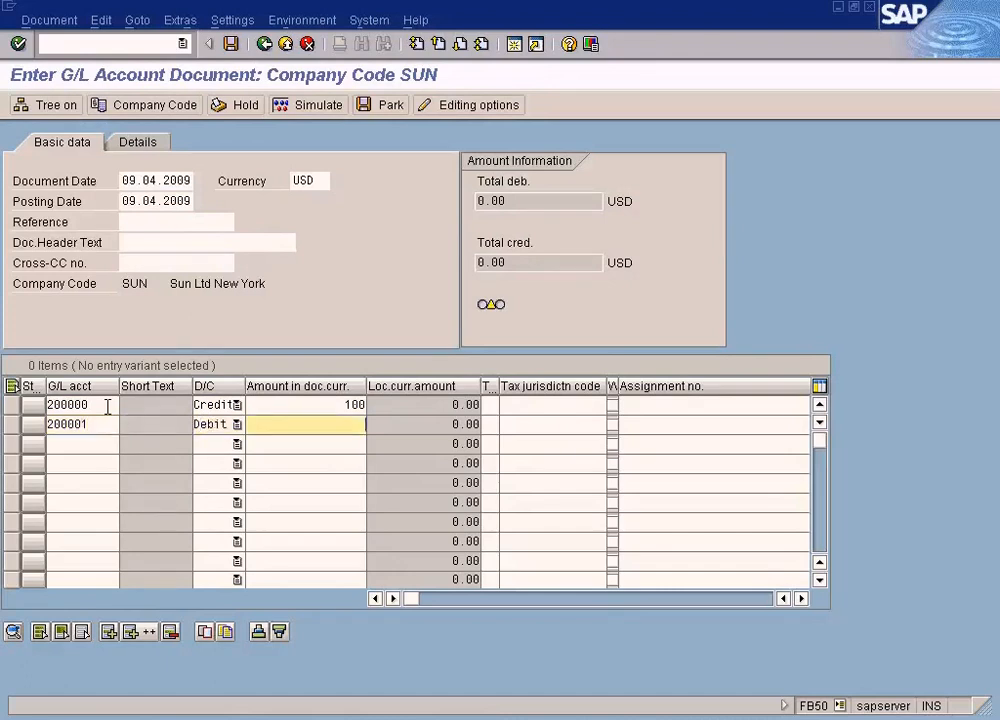
# - Set the due date to 09.04.2009 on both the Cash In Bank and the Cash In Hand line items
pyautogui.doubleClick(286, 404)
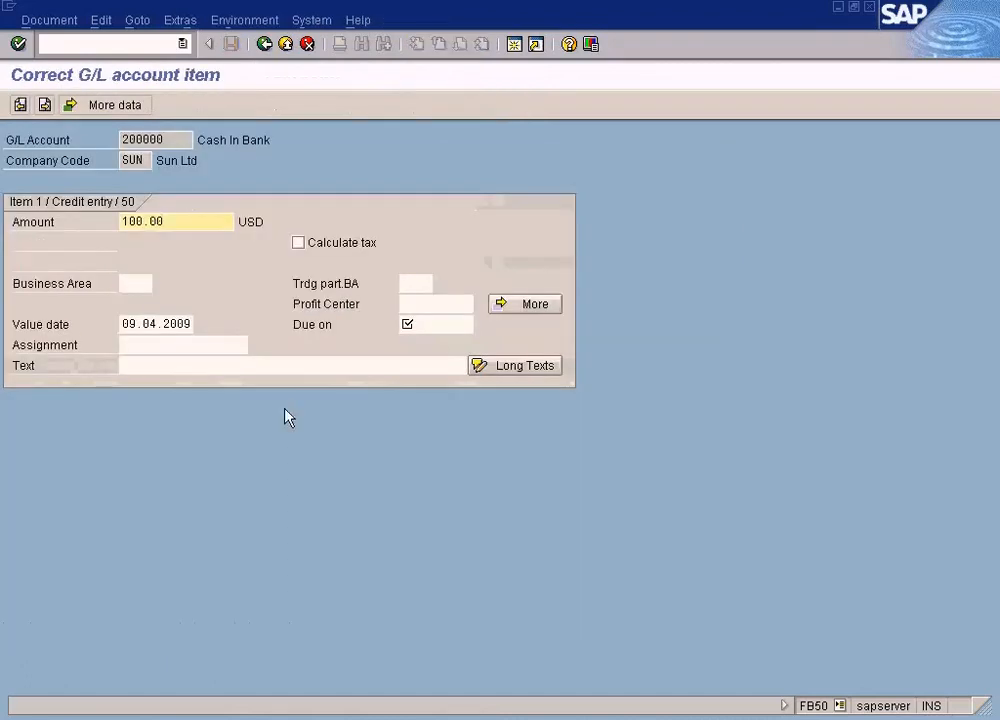
pyautogui.moveTo(122, 324); pyautogui.dragTo(259, 329)
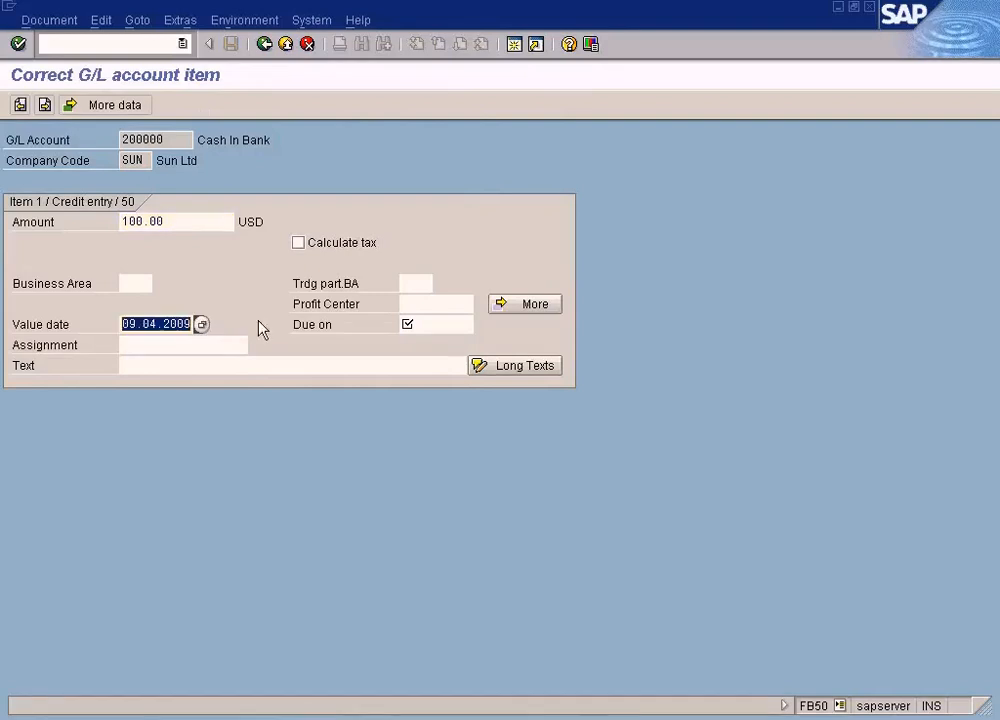
pyautogui.click(418, 320)
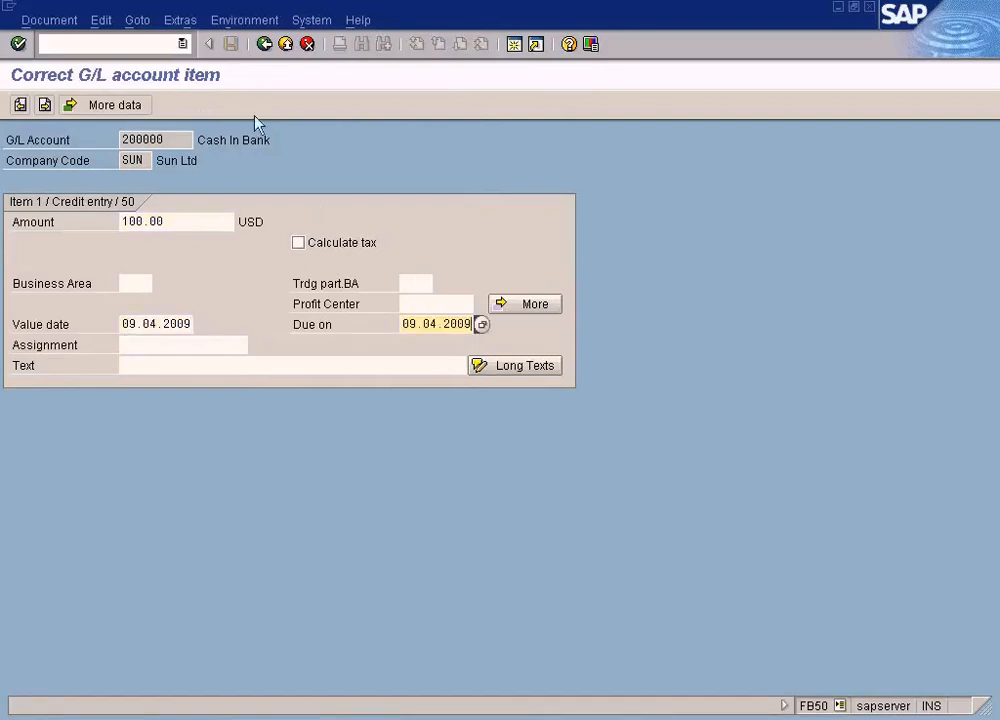
pyautogui.click(264, 44)
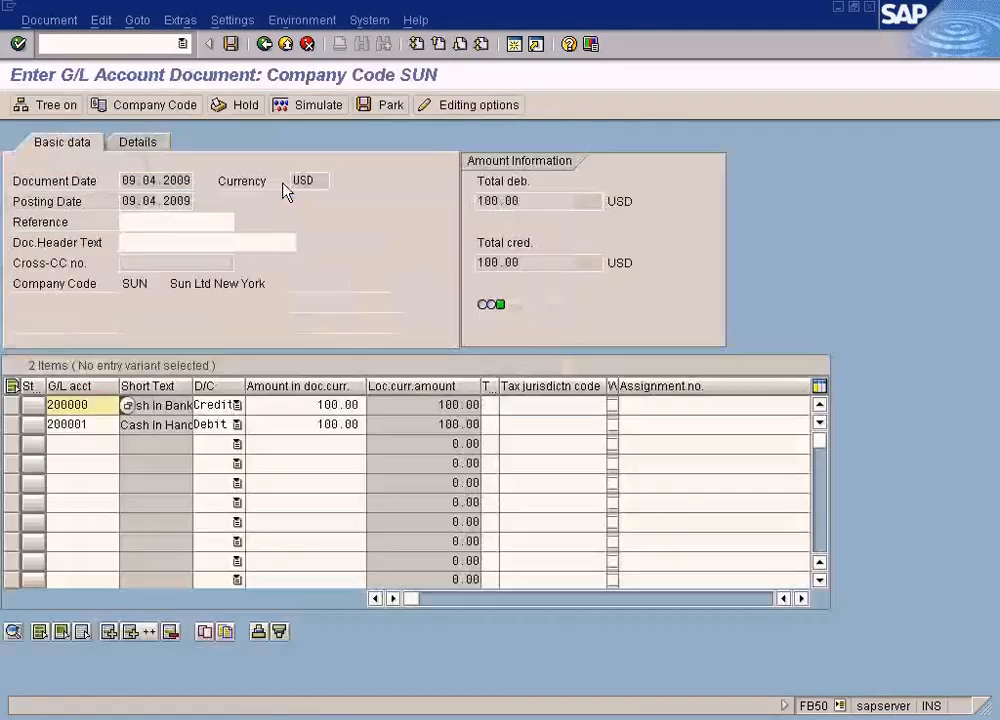
pyautogui.doubleClick(271, 425)
pyautogui.click(431, 304)
pyautogui.hotkey('ctrl', 'v')
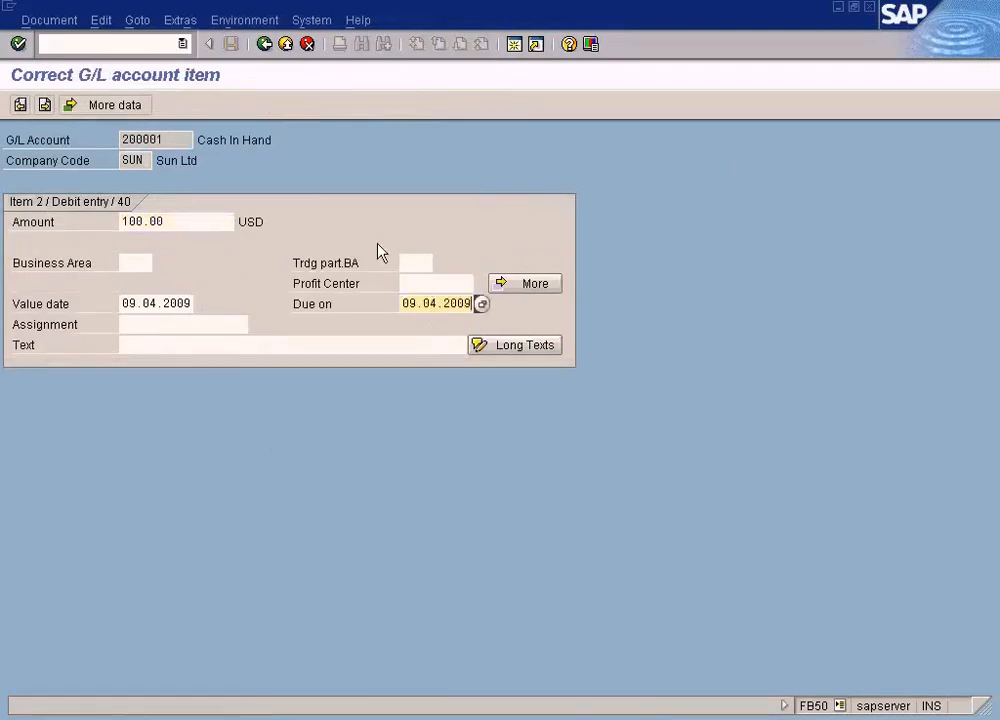
pyautogui.click(262, 47)
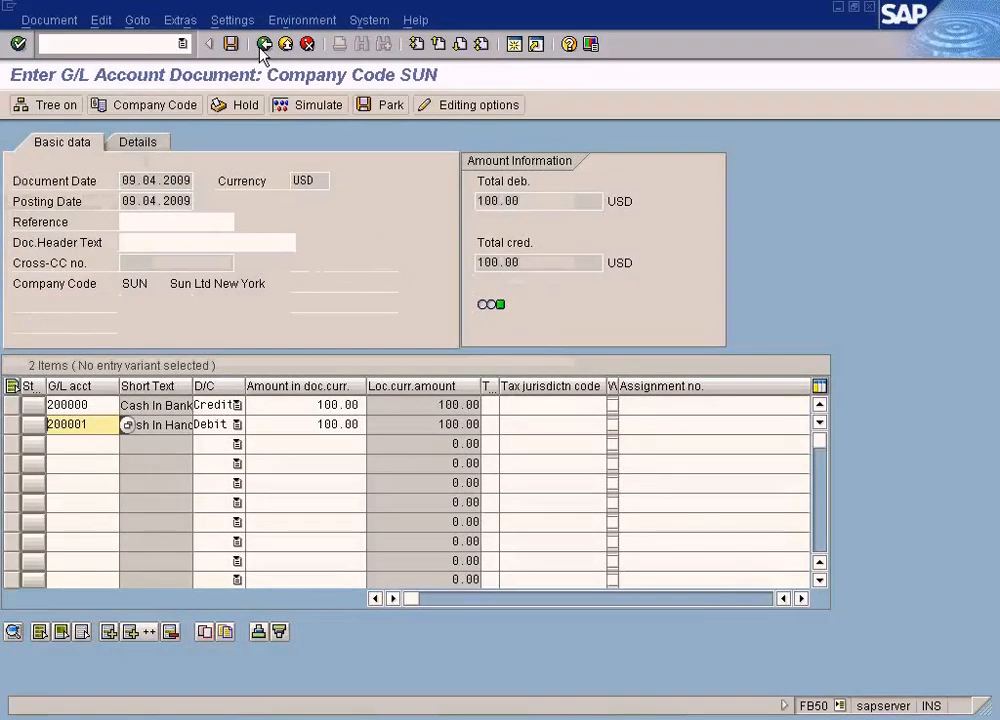
# - Simulate the April G/L document and check its fiscal year and posting period in the document overview
pyautogui.click(330, 105)
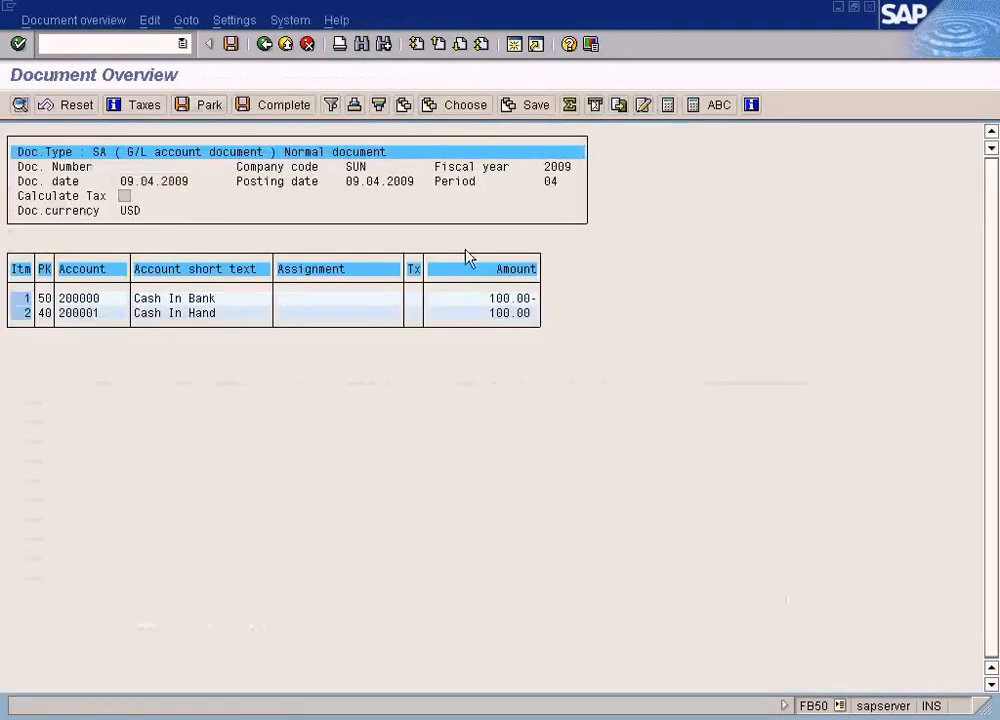
pyautogui.click(552, 182)
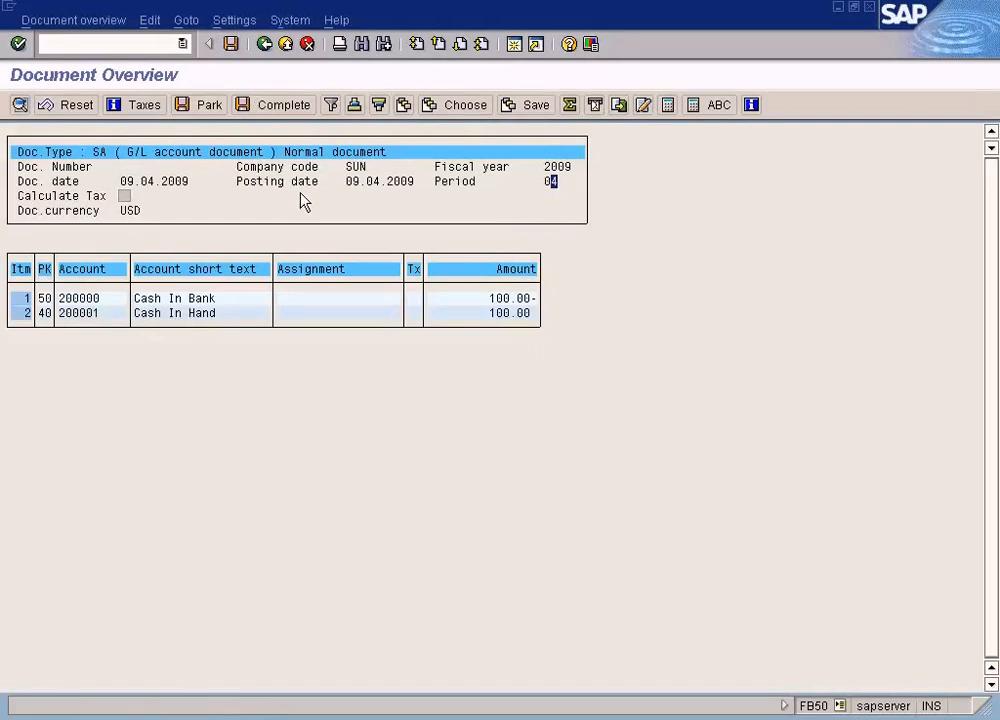
pyautogui.click(478, 166)
pyautogui.click(559, 182)
# - Switch to the posting periods overview and examine variant 1000's + row interval and its account type rows A, D, K, M and S
pyautogui.click(345, 719)
pyautogui.click(400, 692)
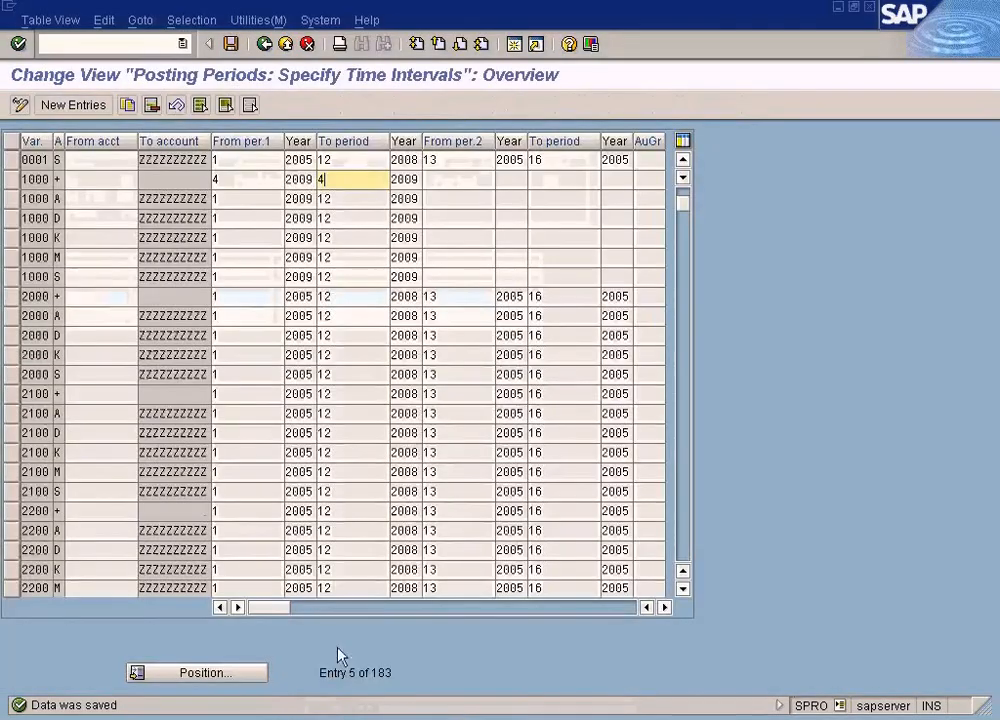
pyautogui.click(256, 181)
pyautogui.click(344, 181)
pyautogui.click(266, 181)
pyautogui.click(339, 180)
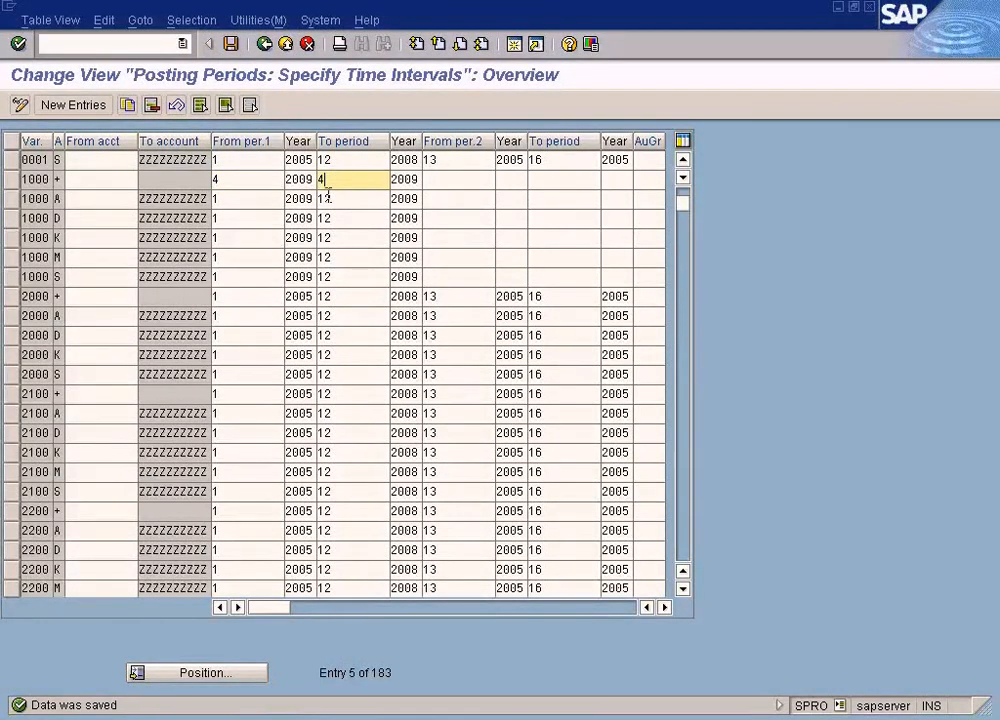
pyautogui.click(87, 203)
pyautogui.click(87, 220)
pyautogui.click(87, 238)
pyautogui.click(87, 257)
pyautogui.click(87, 274)
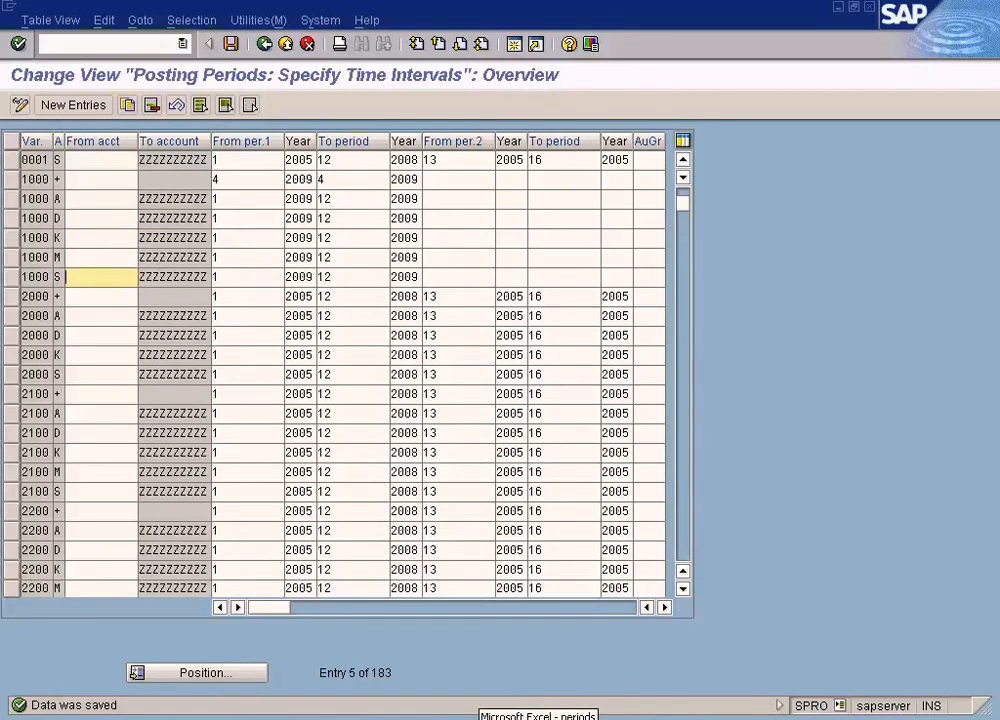
# - Switch to the Excel periods workbook and review the second table's rows for periods 3 and 4 and the accounts they apply to
pyautogui.click(480, 705)
pyautogui.click(570, 392)
pyautogui.click(398, 374)
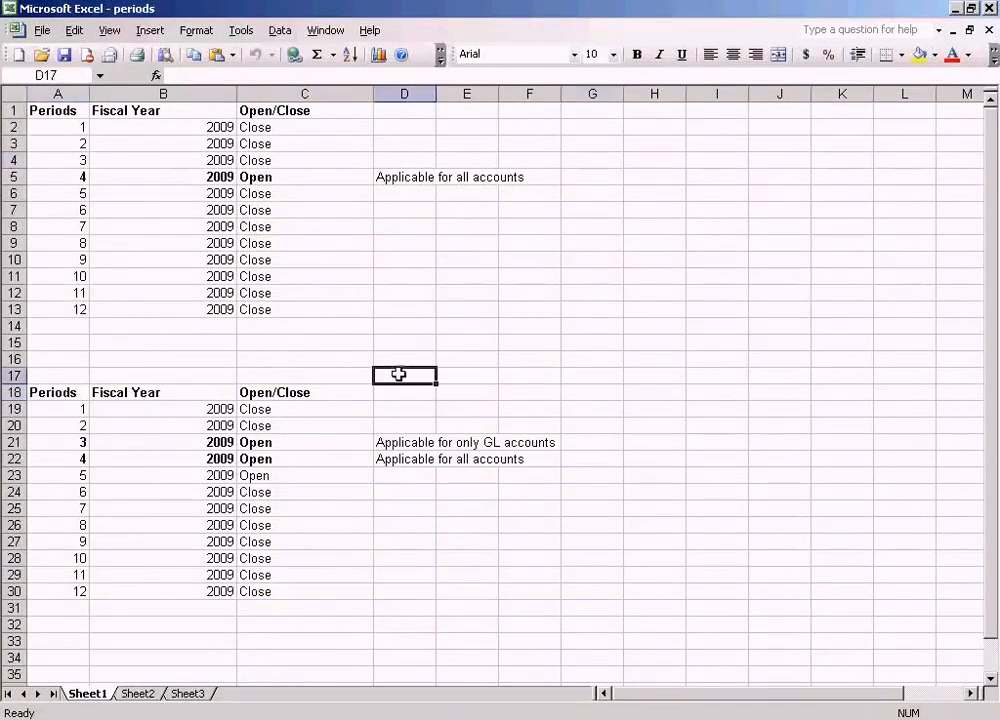
pyautogui.click(395, 459)
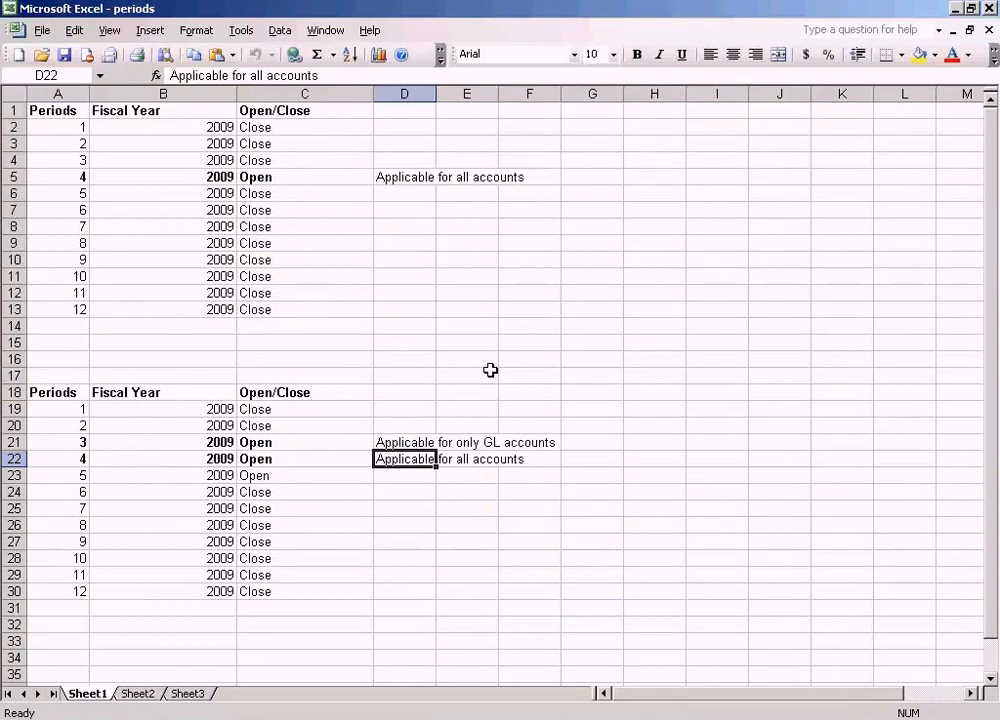
pyautogui.click(80, 462)
pyautogui.click(160, 462)
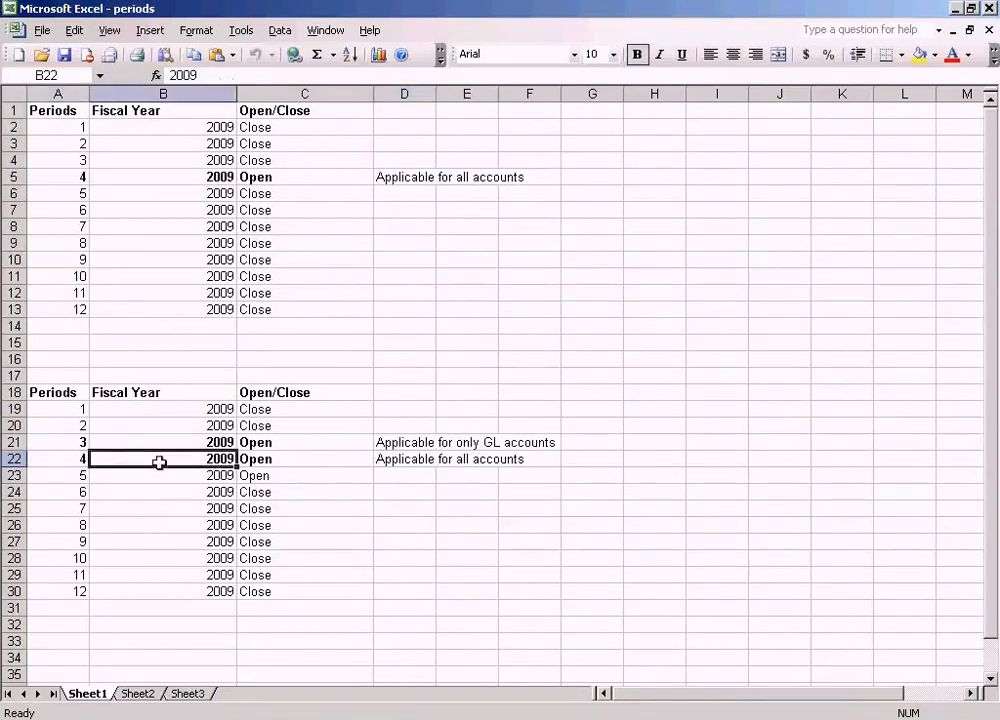
pyautogui.click(272, 462)
pyautogui.click(413, 443)
pyautogui.click(504, 442)
pyautogui.click(353, 442)
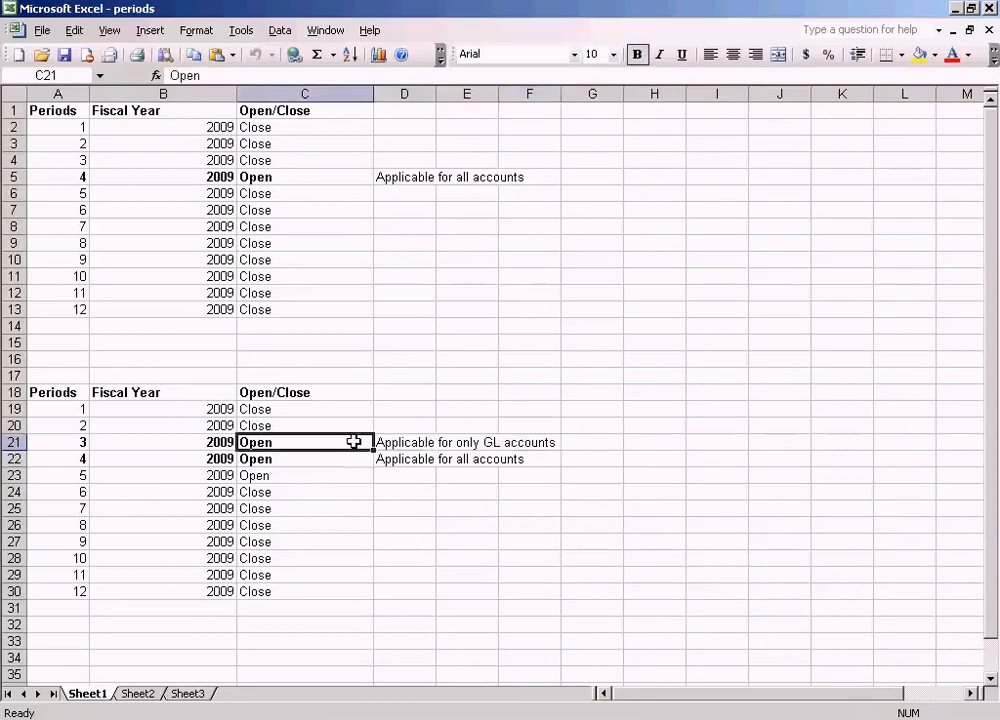
# - Review period 3's fiscal year, open status and applicable accounts in the workbook's second table
pyautogui.click(90, 442)
pyautogui.click(200, 442)
pyautogui.click(340, 442)
pyautogui.click(390, 442)
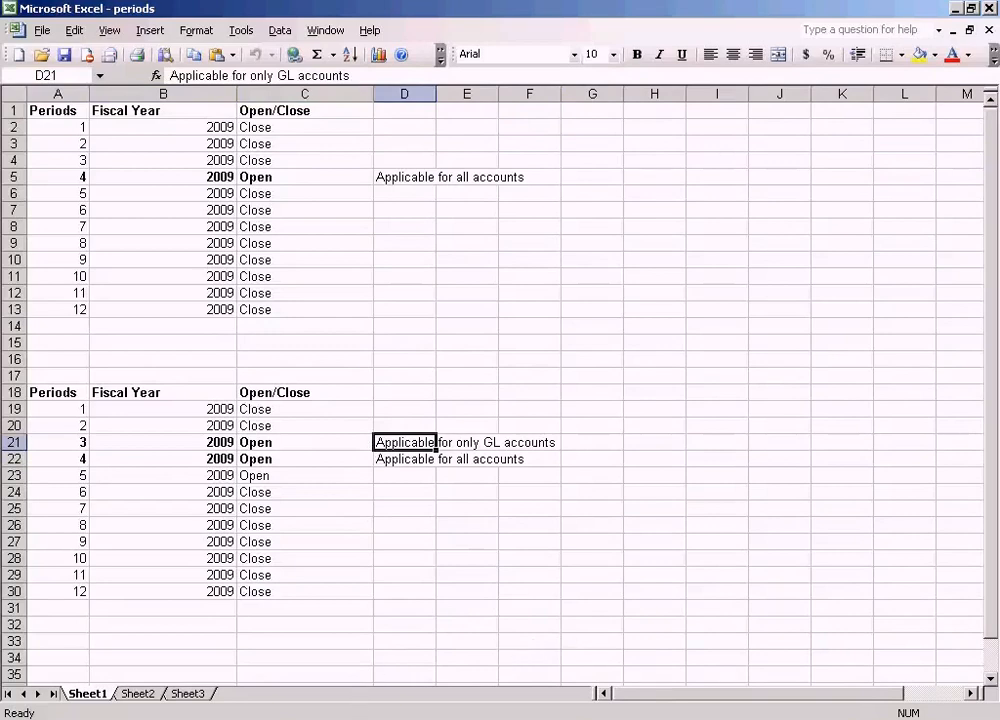
# - Switch to SAP's posting periods overview and check the period range in variant 1000's + row
pyautogui.click(325, 712)
pyautogui.click(324, 693)
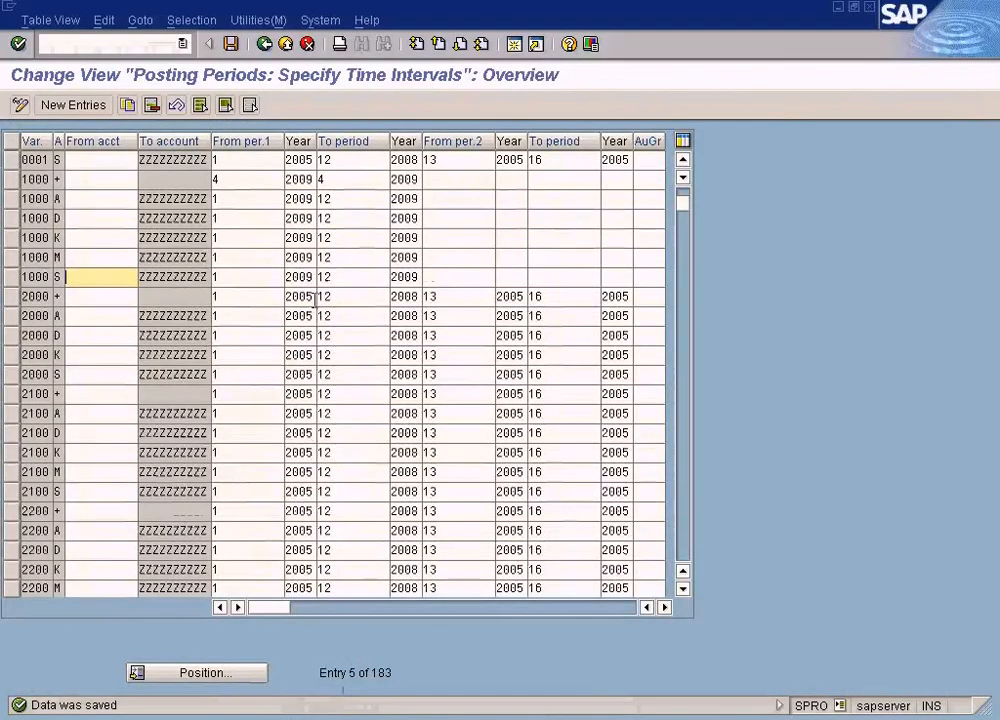
pyautogui.click(250, 179)
pyautogui.click(96, 179)
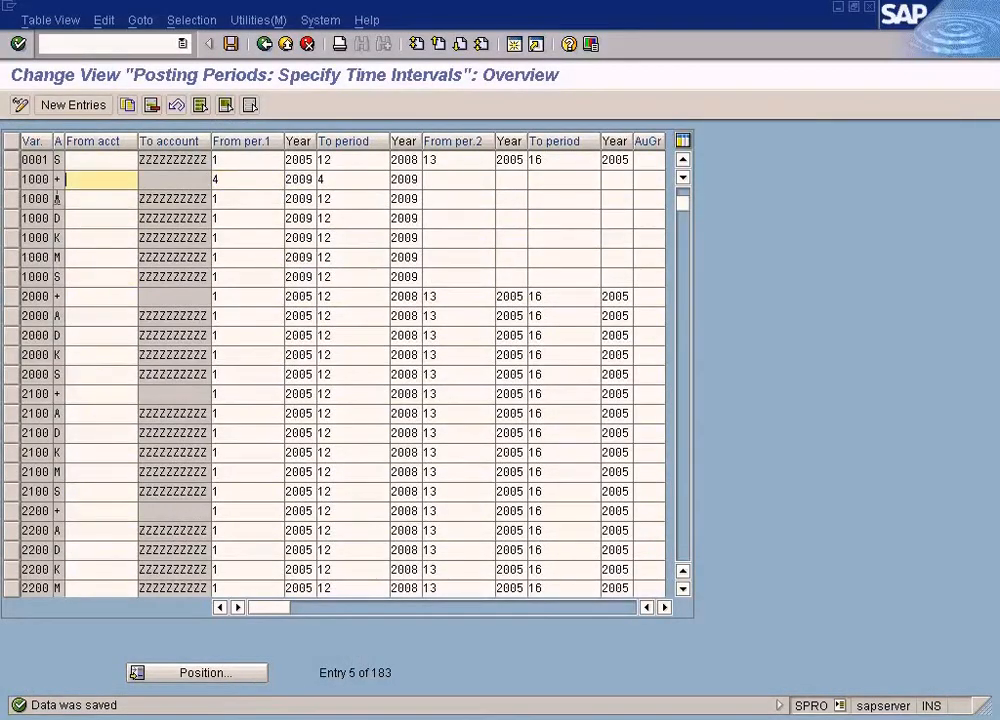
pyautogui.click(272, 179)
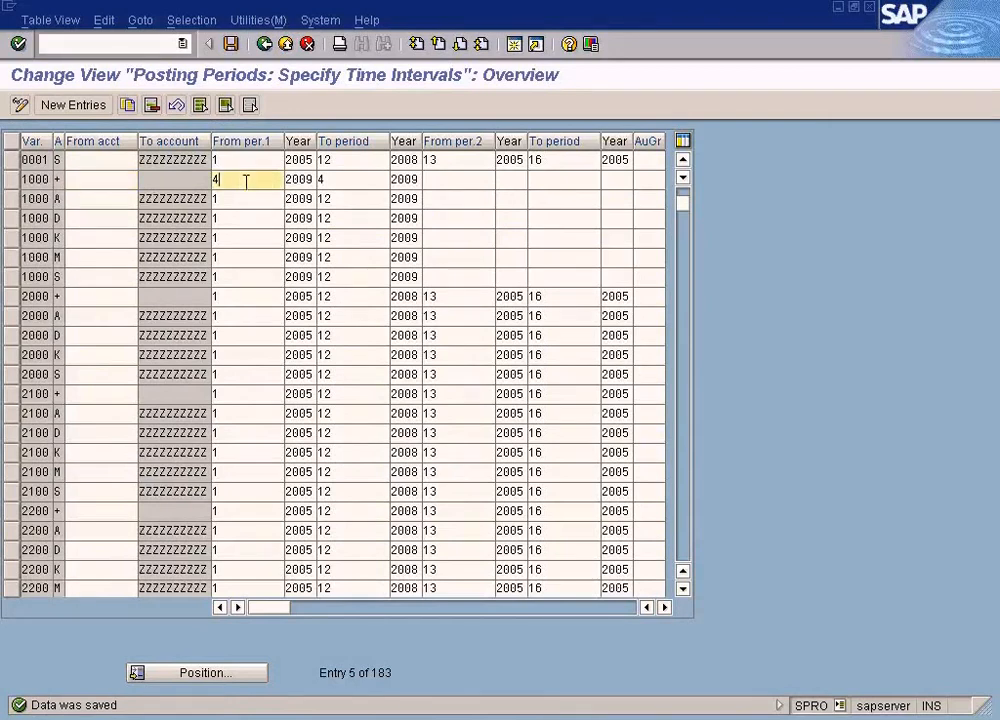
pyautogui.click(336, 184)
# - Switch back to the Excel periods workbook and compare which accounts periods 3 and 4 apply to in the second table
pyautogui.hotkey('alt', 'Tab')
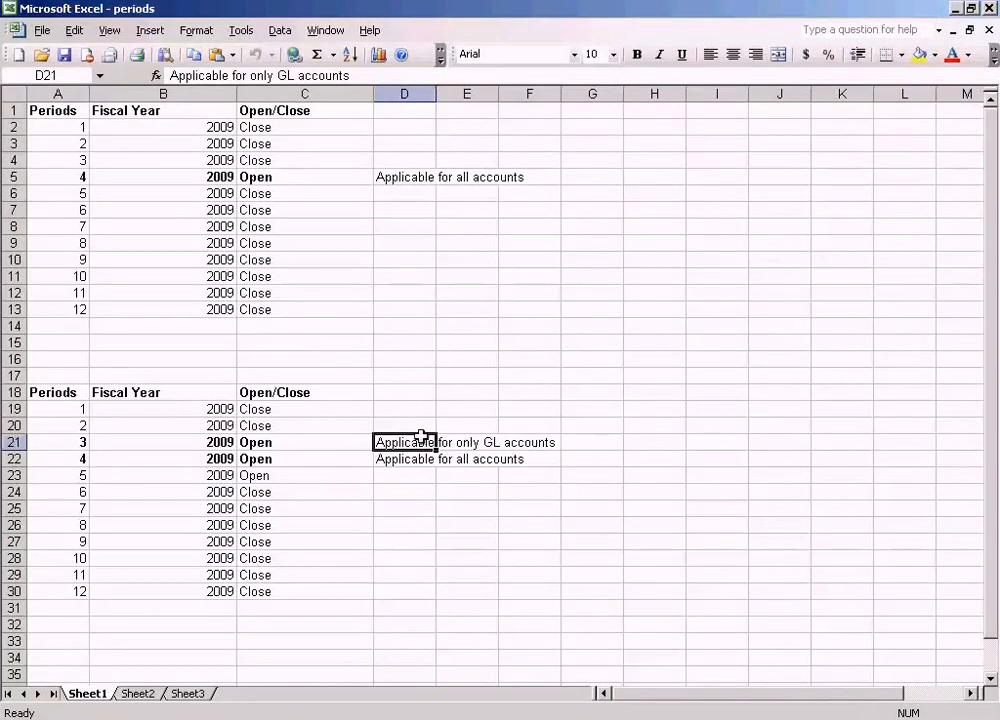
pyautogui.click(335, 457)
pyautogui.click(414, 445)
pyautogui.click(415, 458)
pyautogui.click(416, 446)
pyautogui.click(415, 458)
pyautogui.click(415, 445)
pyautogui.click(397, 459)
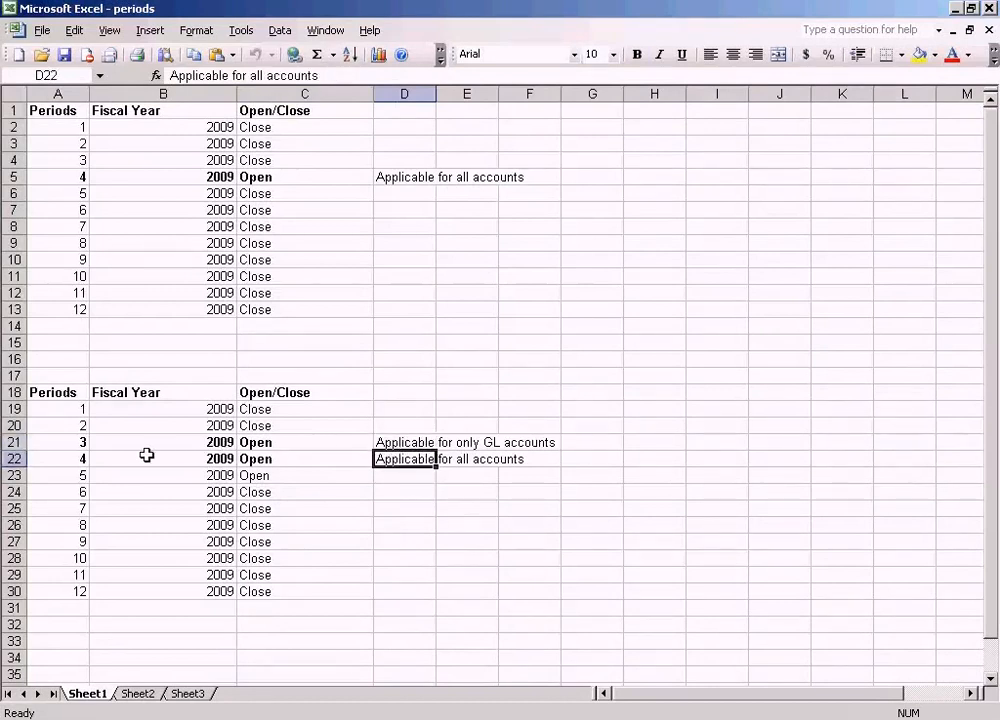
pyautogui.click(80, 459)
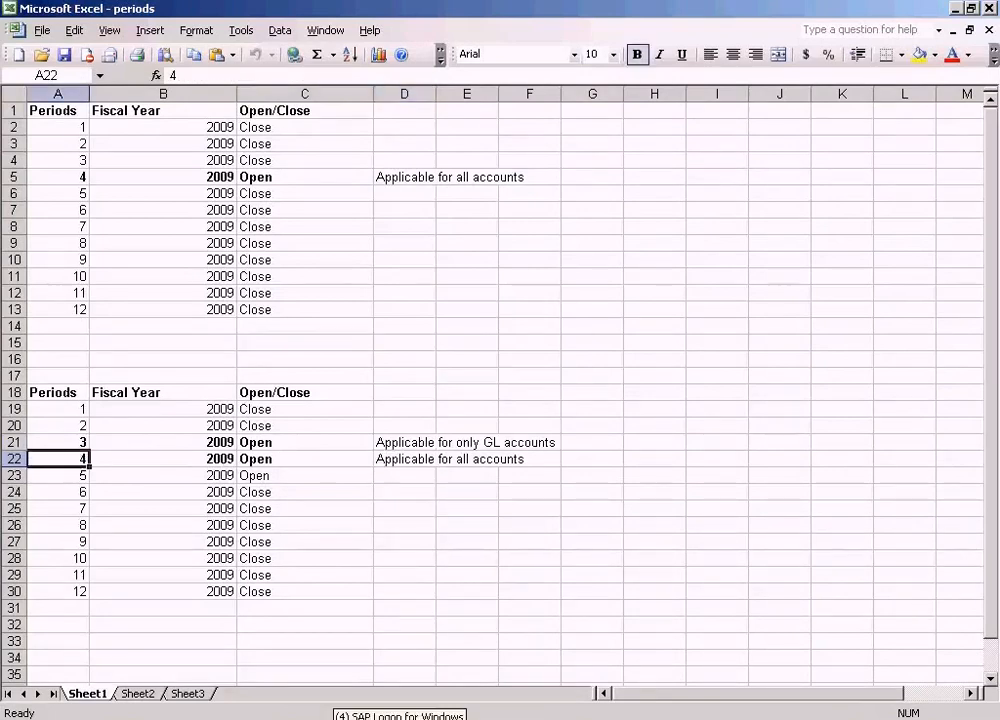
# - Return to SAP's posting periods overview and examine variant 1000's + row and account types A, D and K
pyautogui.click(340, 718)
pyautogui.click(340, 692)
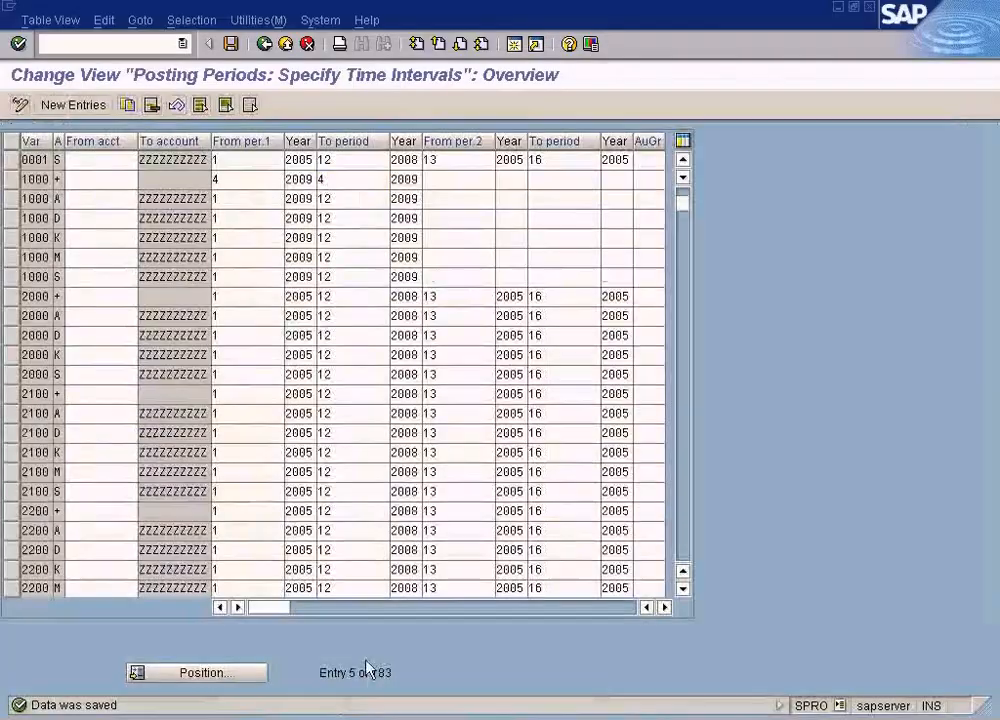
pyautogui.click(239, 179)
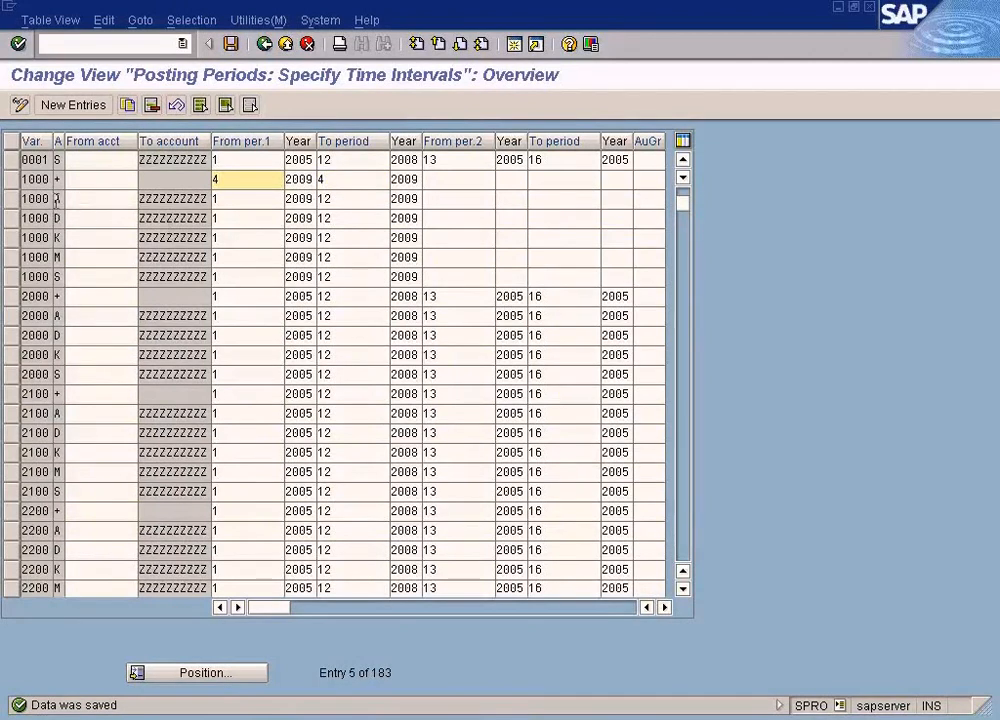
pyautogui.click(57, 200)
pyautogui.click(57, 219)
pyautogui.click(58, 238)
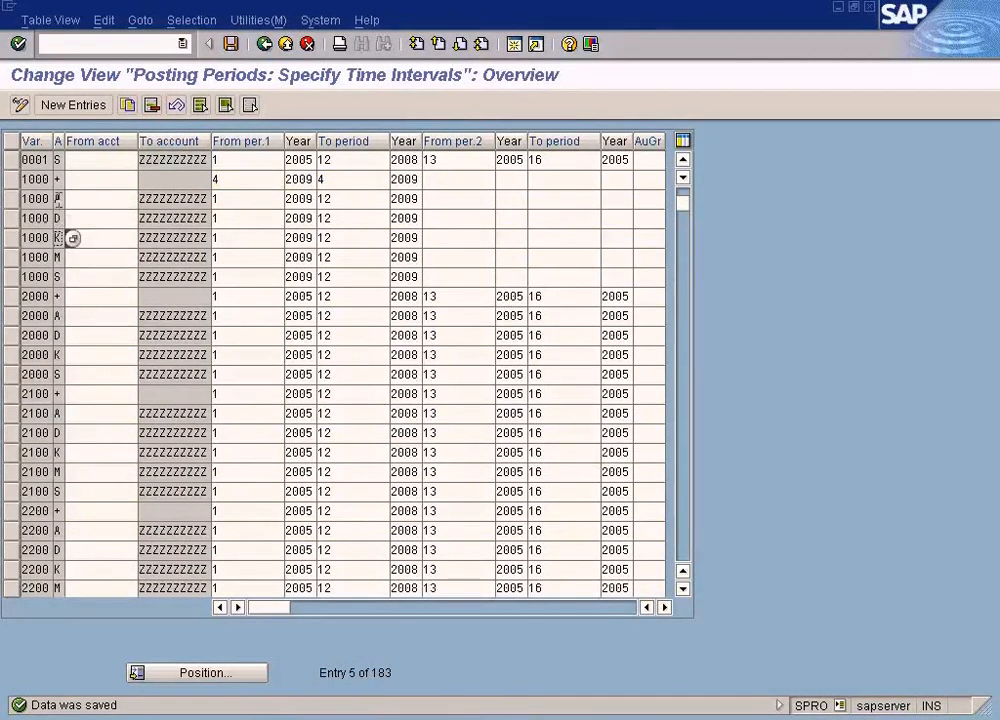
# - Widen the account type column and look up the possible account types for variant 1000's A row
pyautogui.moveTo(64, 141); pyautogui.dragTo(78, 141)
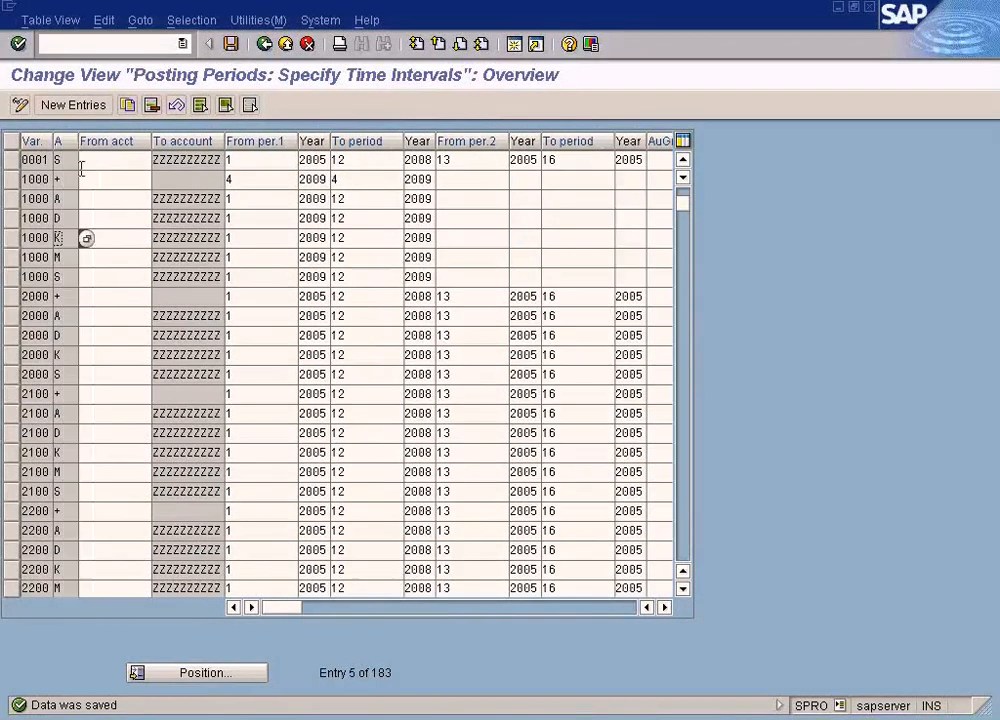
pyautogui.click(57, 199)
pyautogui.click(58, 217)
pyautogui.click(66, 199)
pyautogui.click(86, 200)
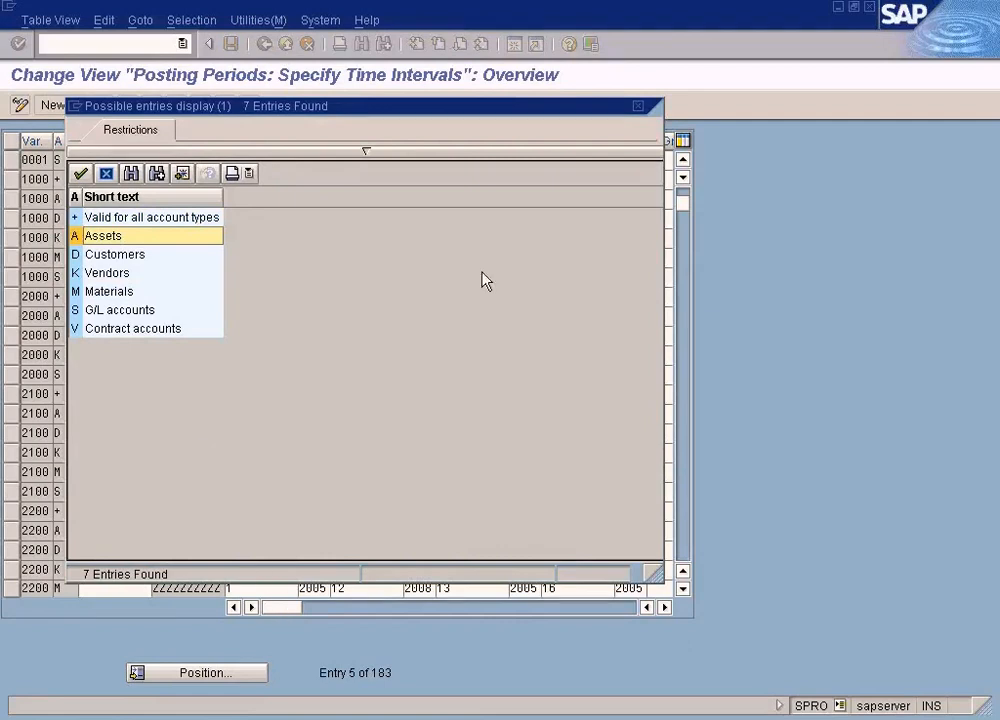
pyautogui.click(638, 107)
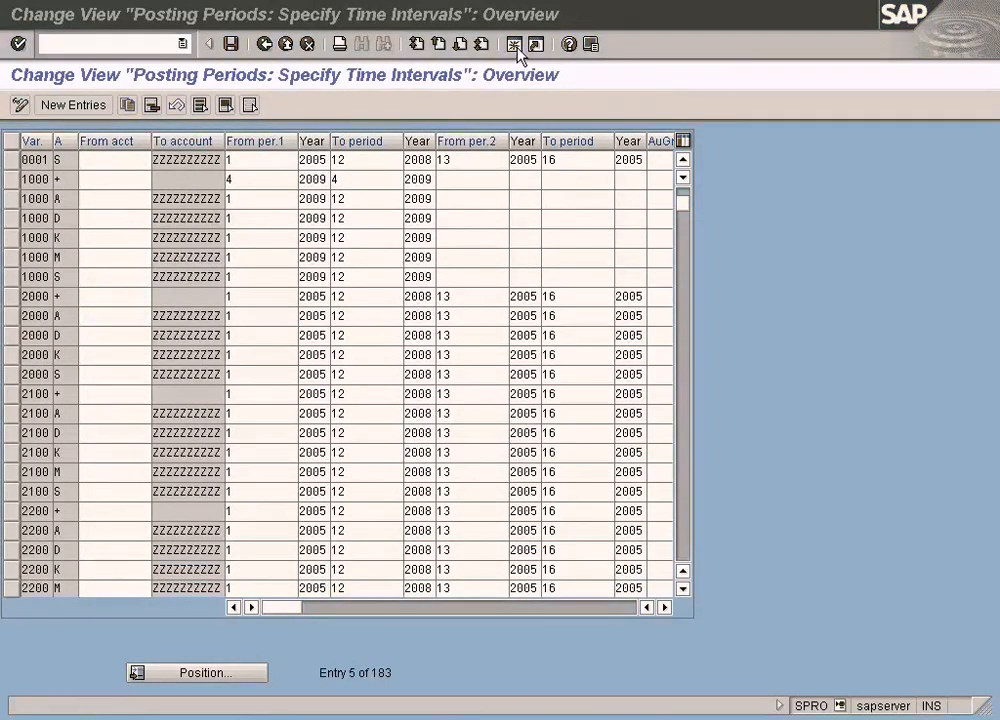
# - Start transaction FS00 in a new session and display G/L account 100000 Building for company code SUN
pyautogui.click(514, 44)
pyautogui.write('fs00')
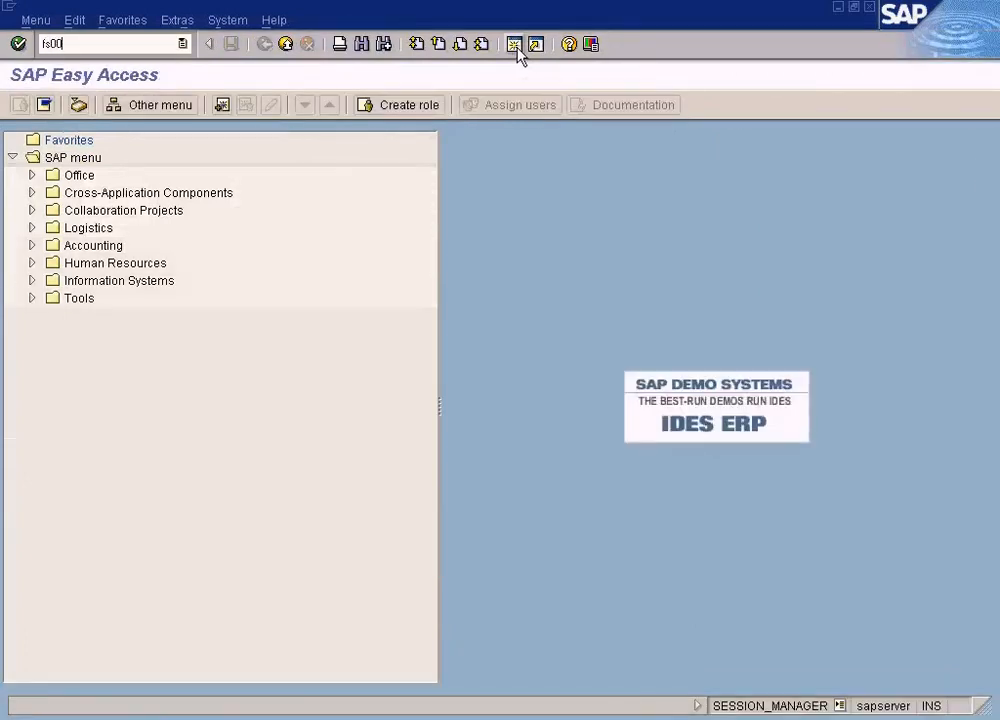
pyautogui.press('Return')
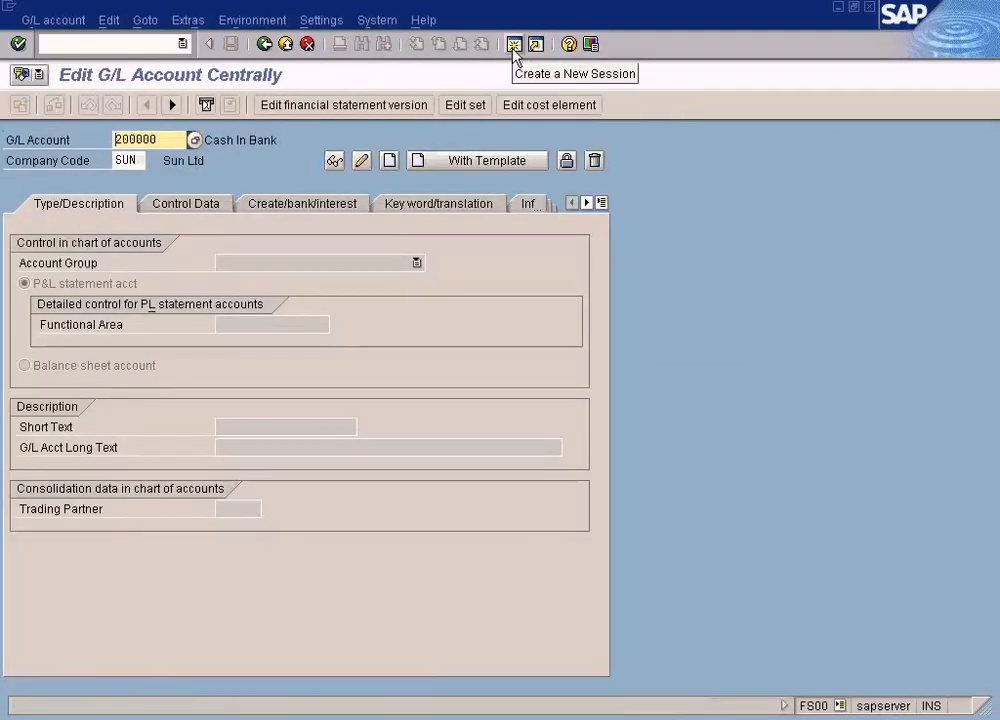
pyautogui.click(193, 141)
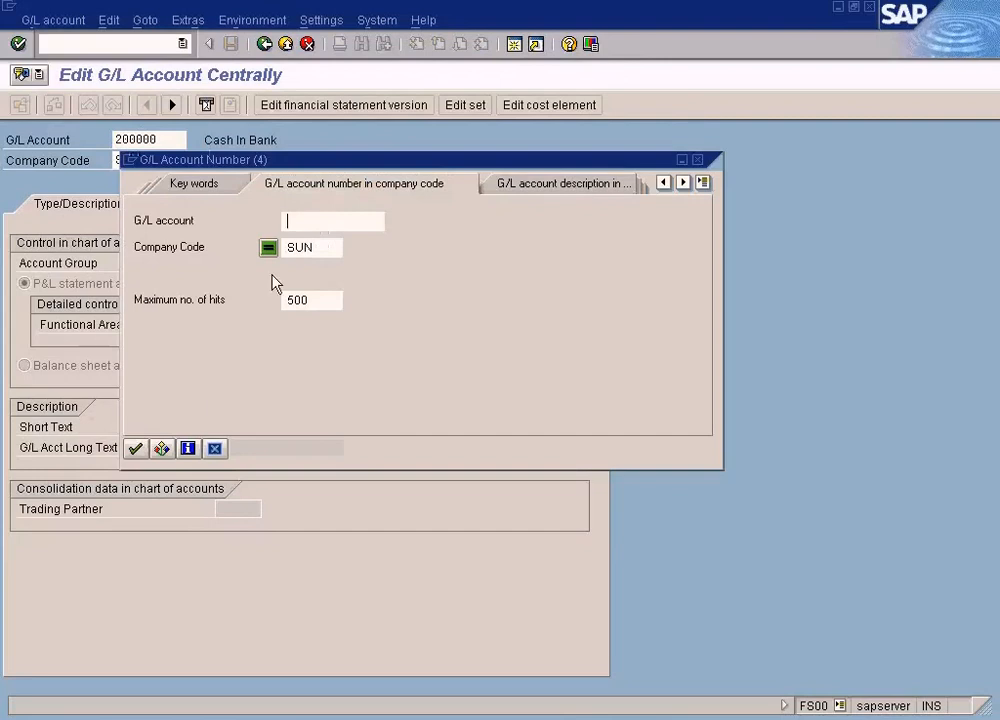
pyautogui.click(145, 445)
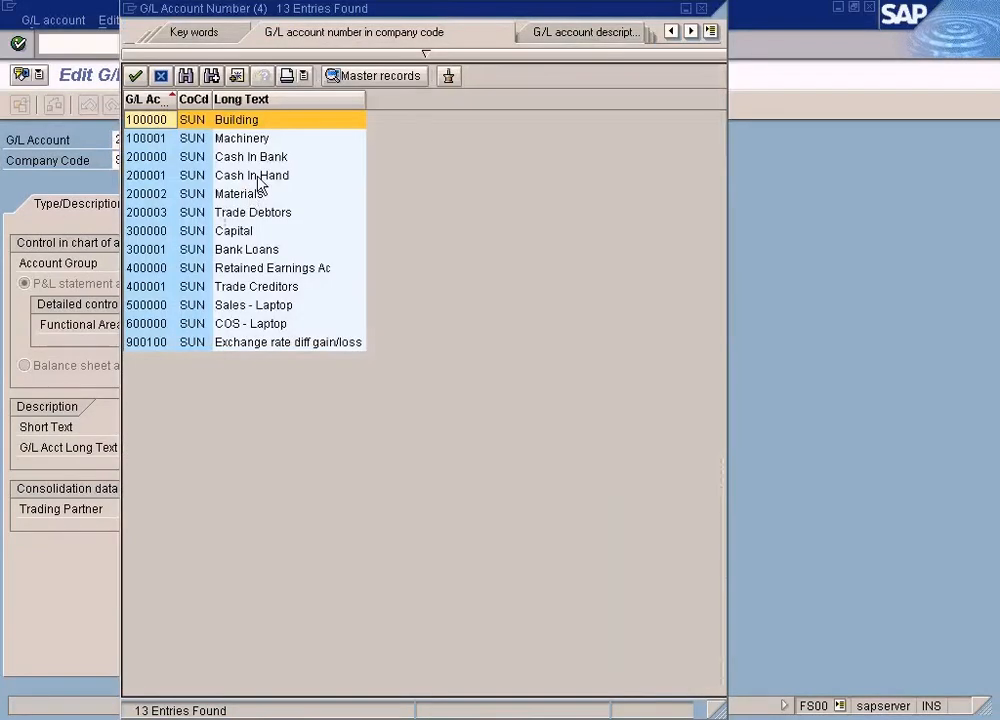
pyautogui.doubleClick(258, 120)
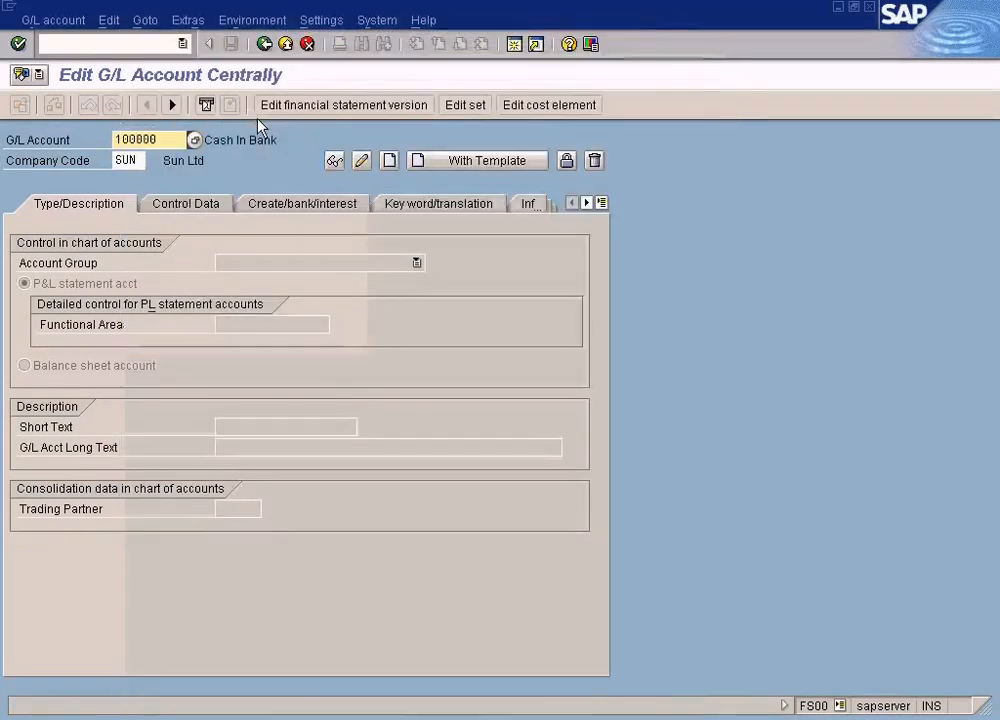
pyautogui.press('Return')
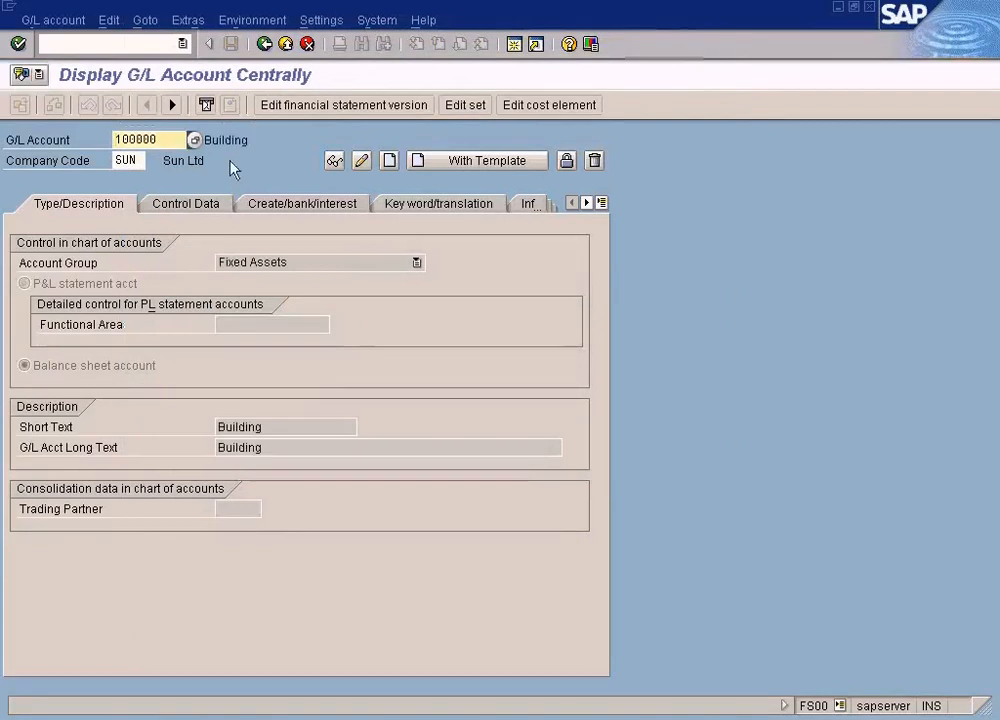
# - Inspect the Building account's control data and the options for its reconciliation account type
pyautogui.click(194, 205)
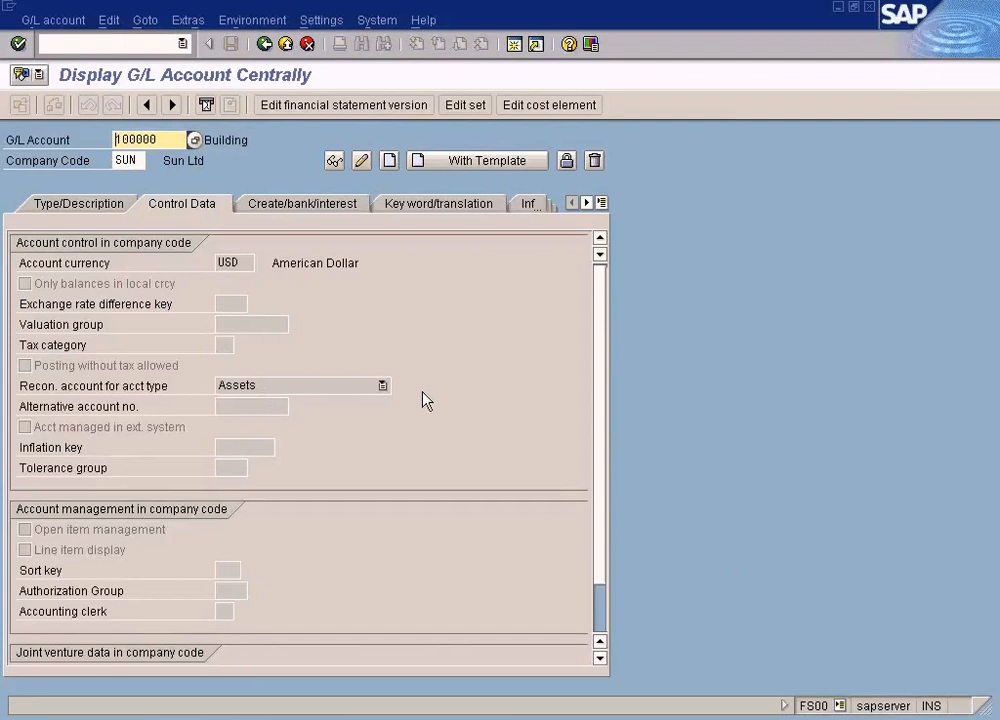
pyautogui.click(383, 387)
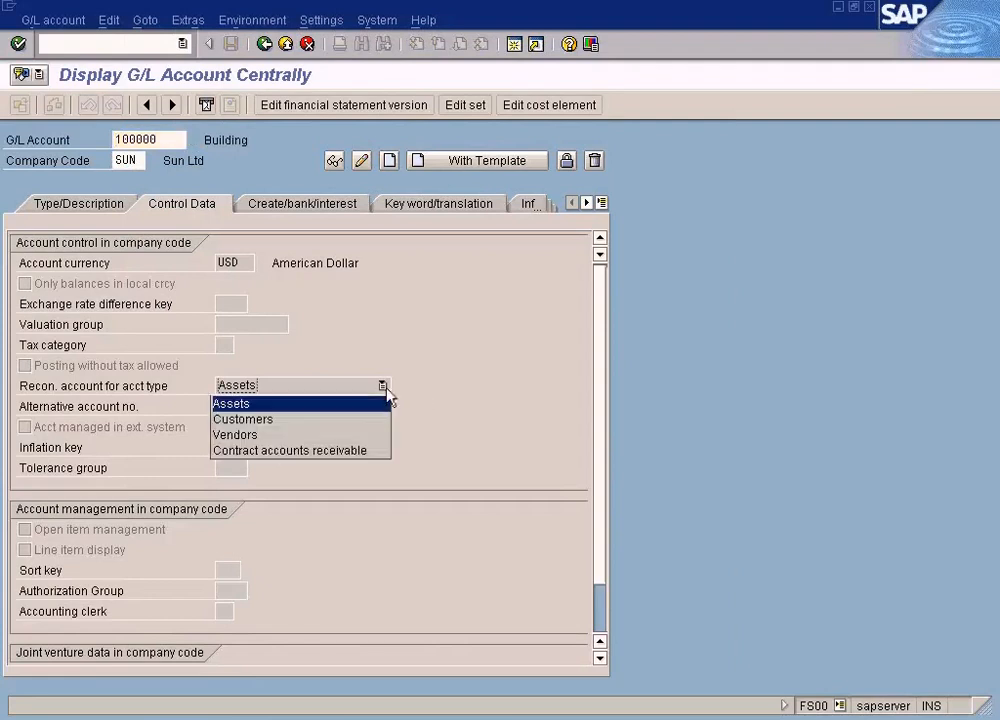
pyautogui.click(290, 404)
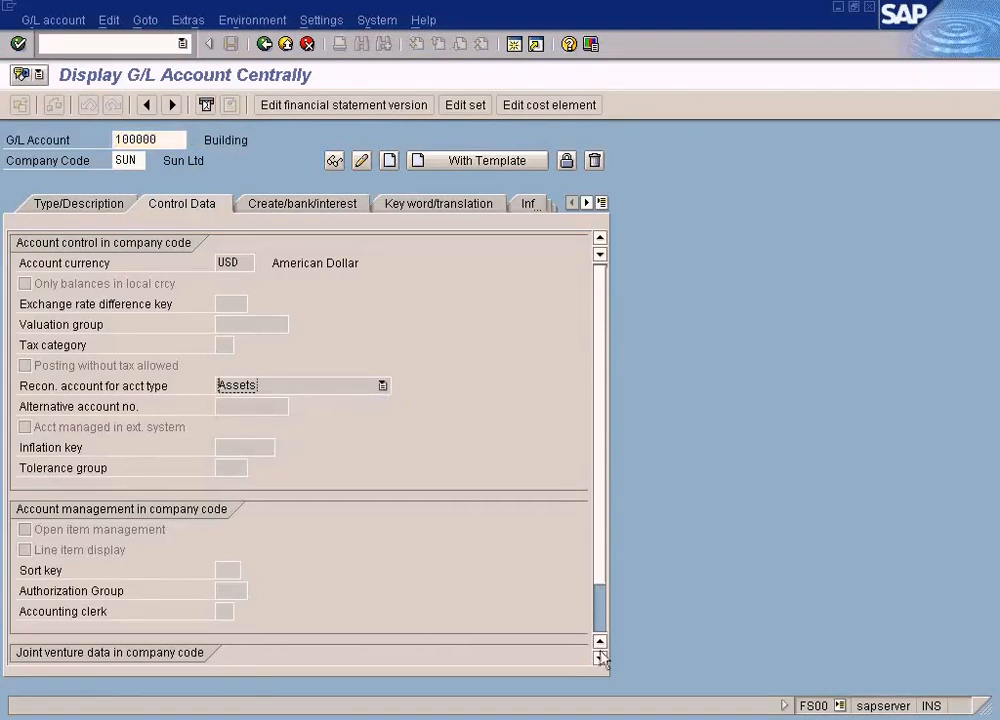
# - Switch to the posting periods overview and relate the Building account to variant 1000's A row
pyautogui.click(345, 718)
pyautogui.click(344, 698)
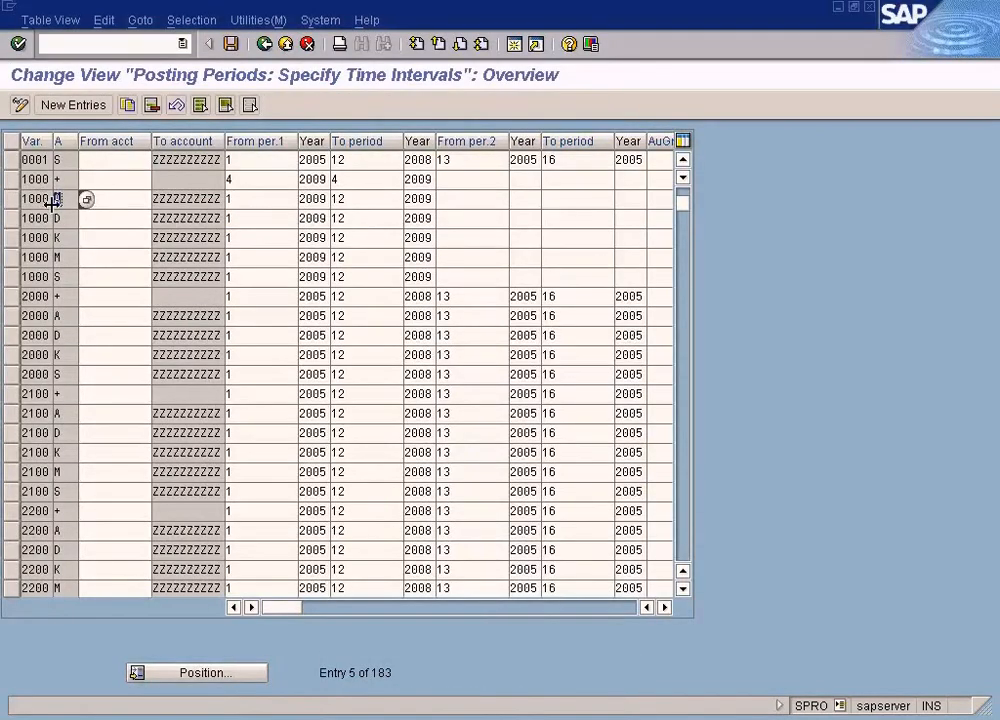
pyautogui.hotkey('alt', 'Tab')
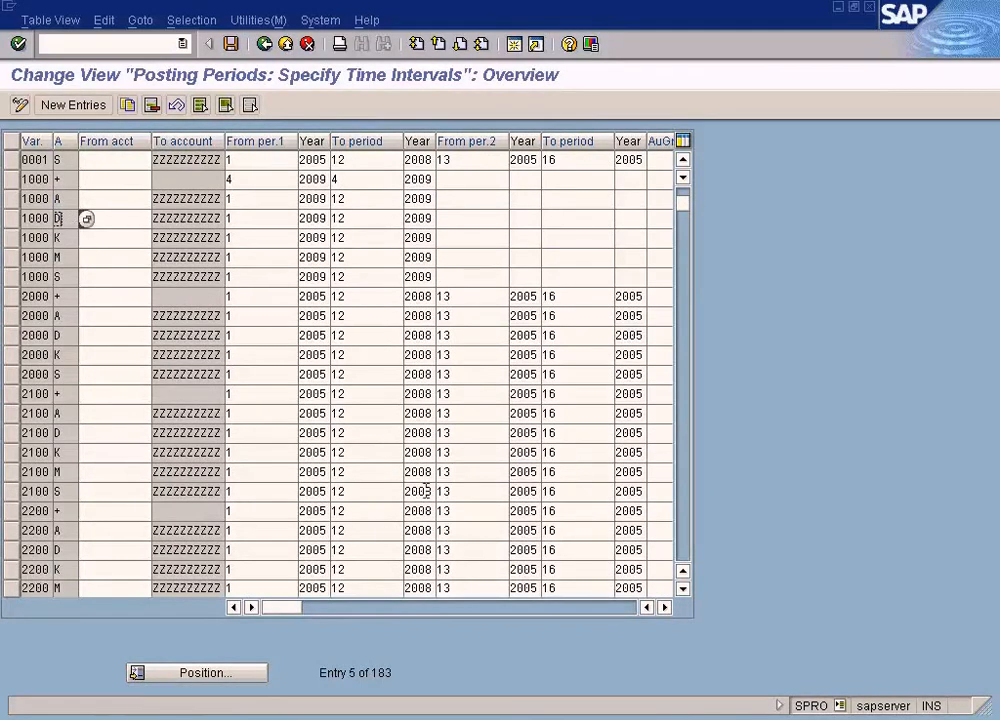
pyautogui.click(800, 718)
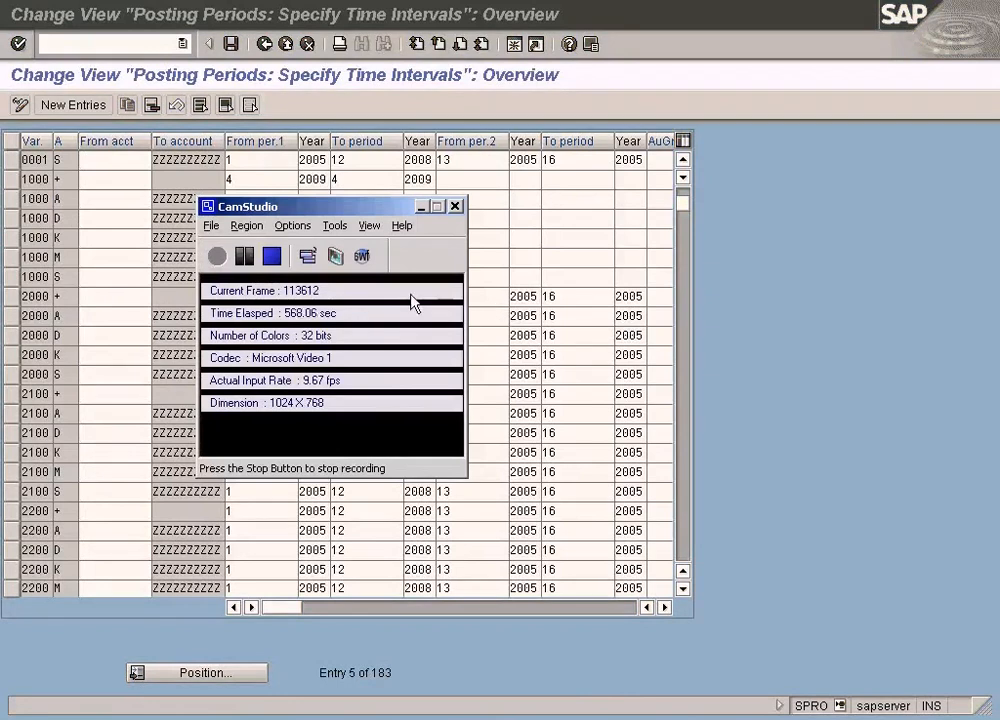
pyautogui.click(245, 260)
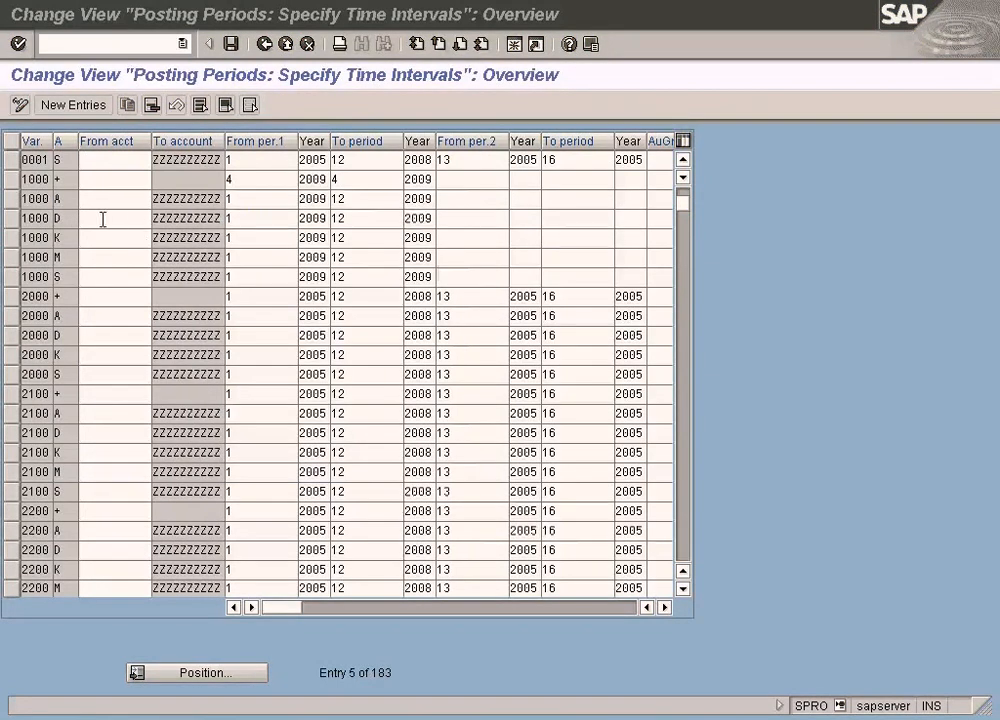
# - Widen the account type column further and examine variant 1000's D and K rows
pyautogui.click(72, 218)
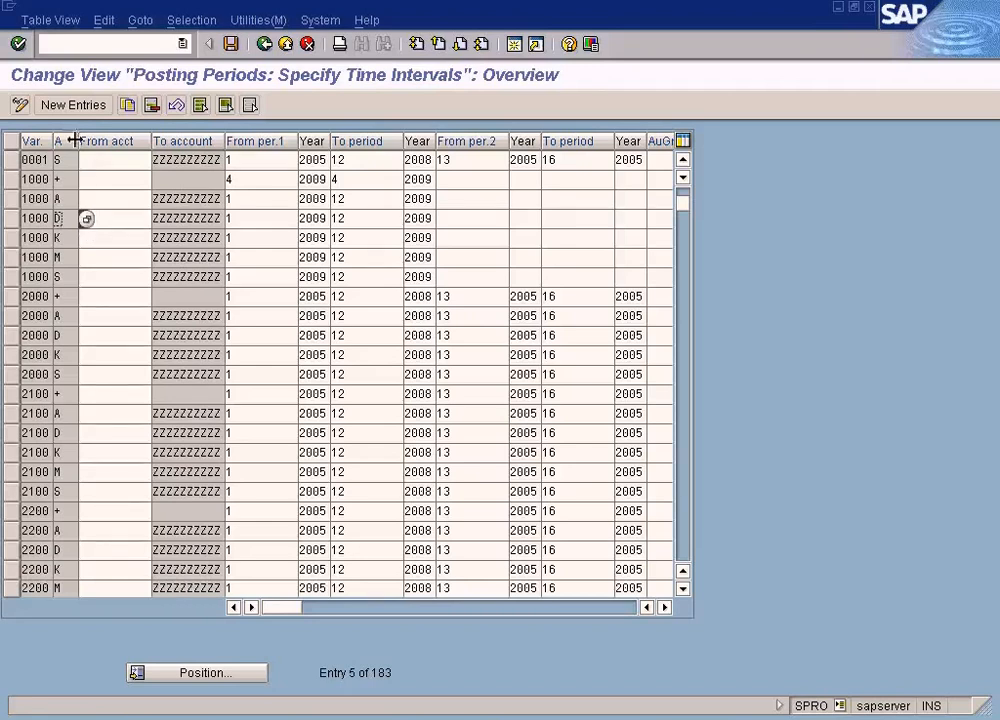
pyautogui.moveTo(78, 141); pyautogui.dragTo(92, 141)
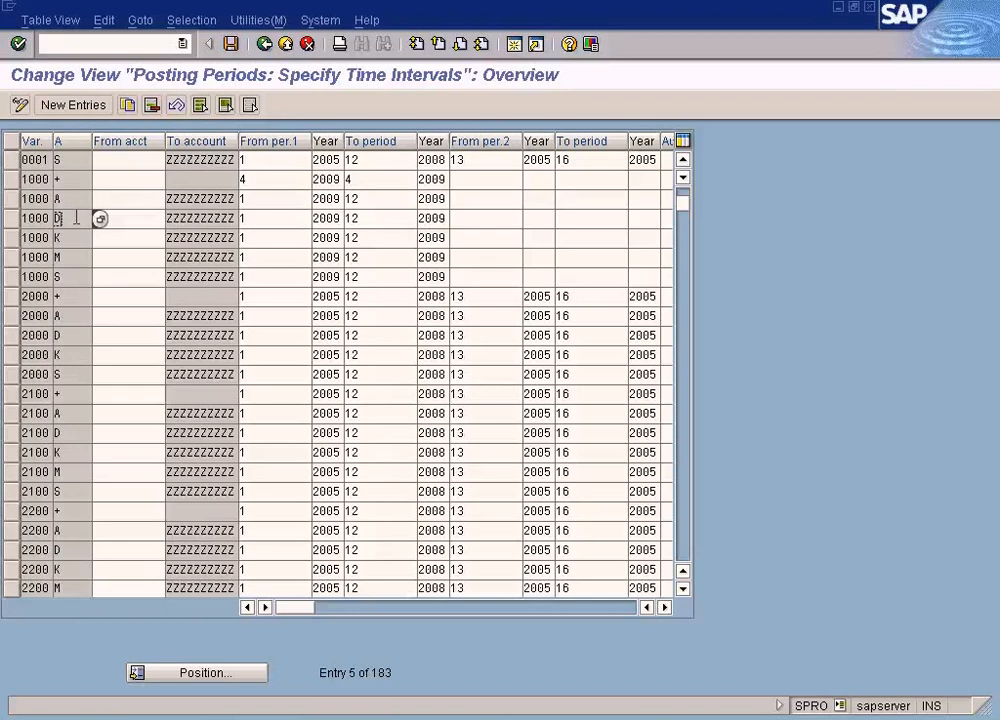
pyautogui.click(74, 239)
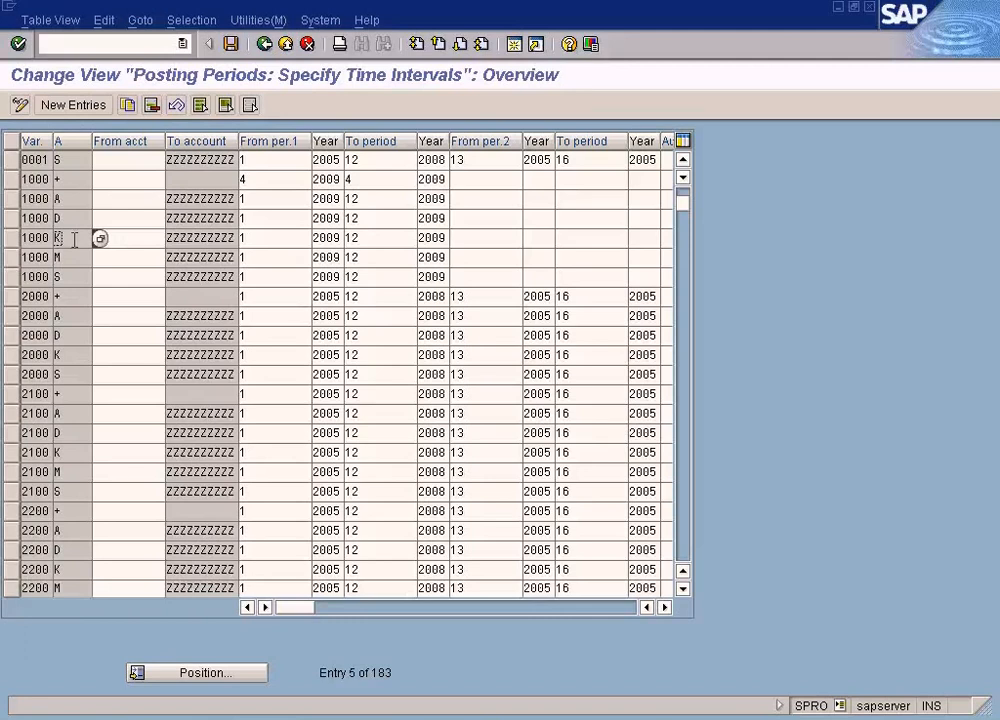
pyautogui.click(74, 217)
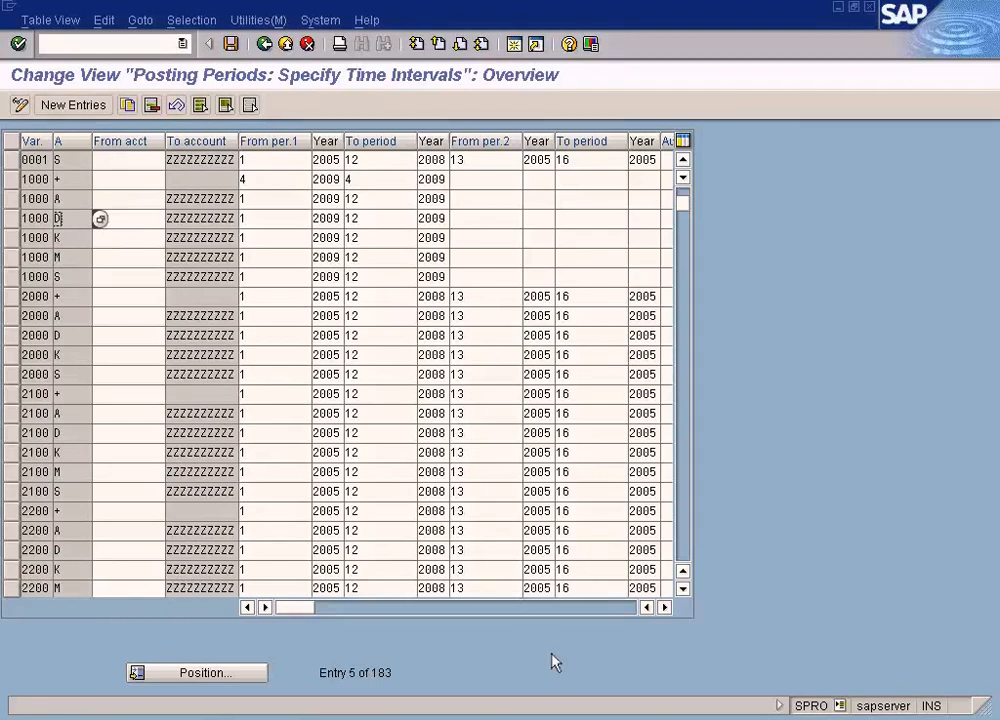
# - Switch to the FS00 session and display G/L account 200003 Trade Debtors to check its reconciliation account type
pyautogui.click(378, 719)
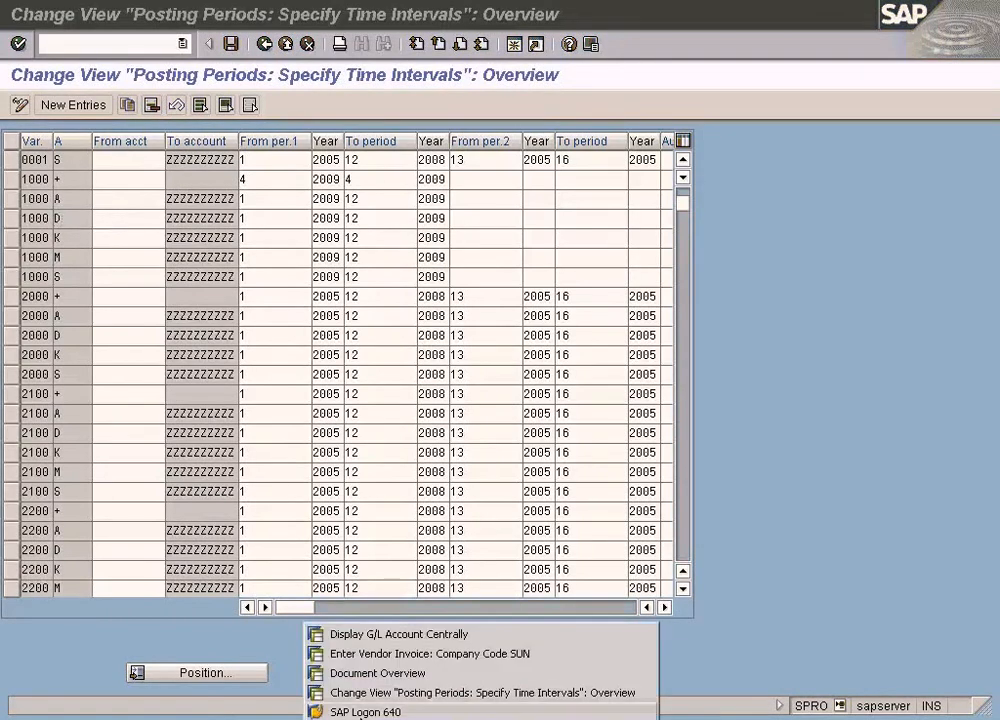
pyautogui.click(391, 641)
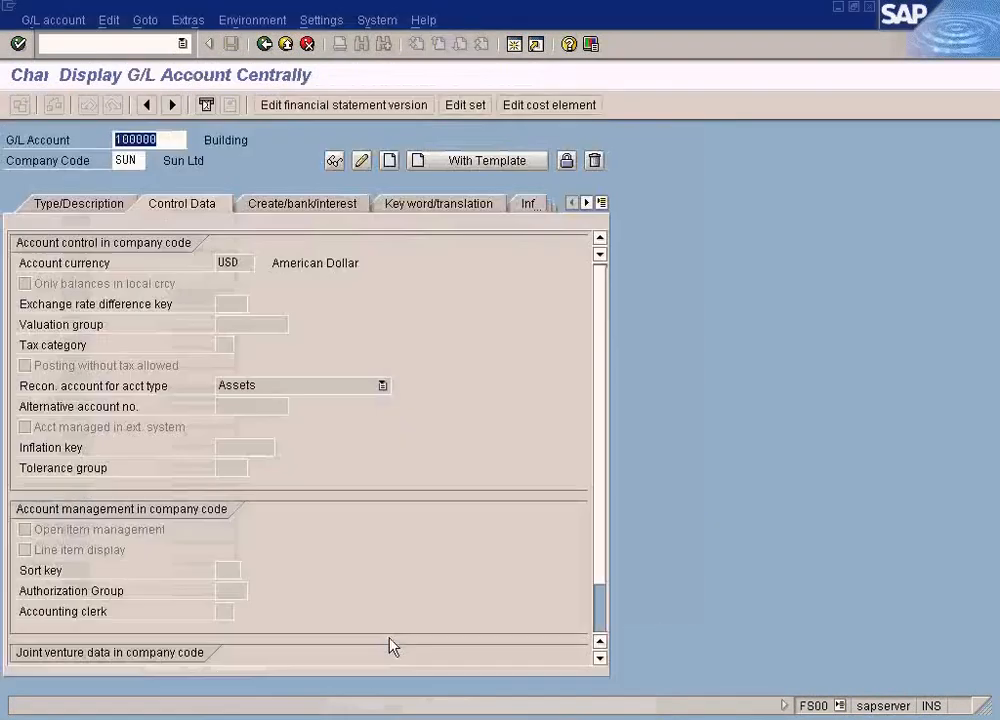
pyautogui.press('F4')
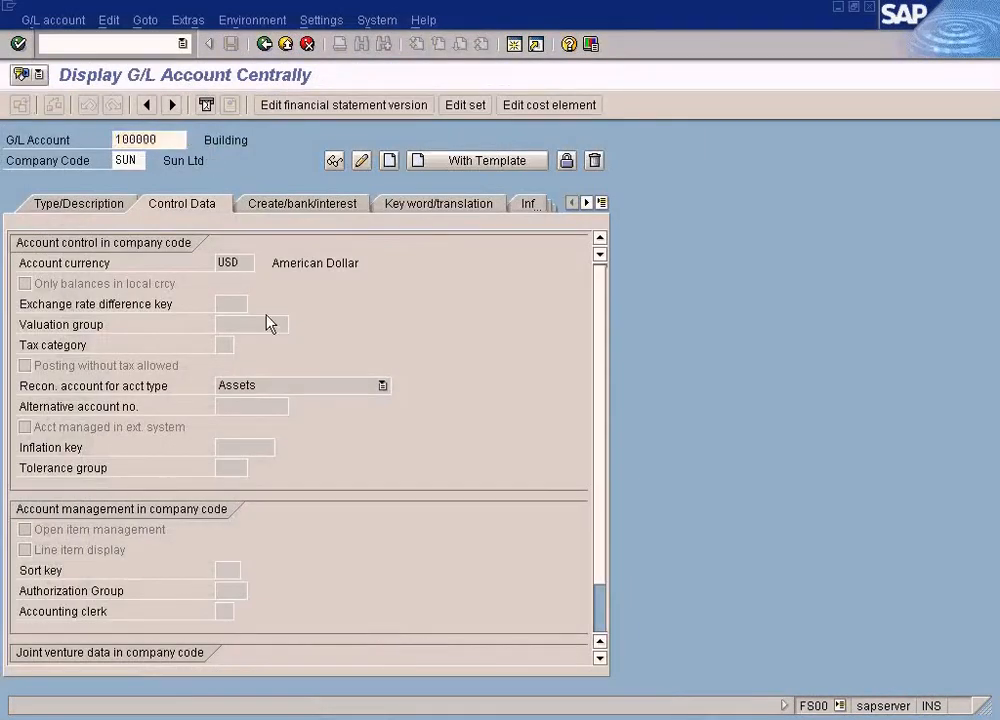
pyautogui.click(136, 446)
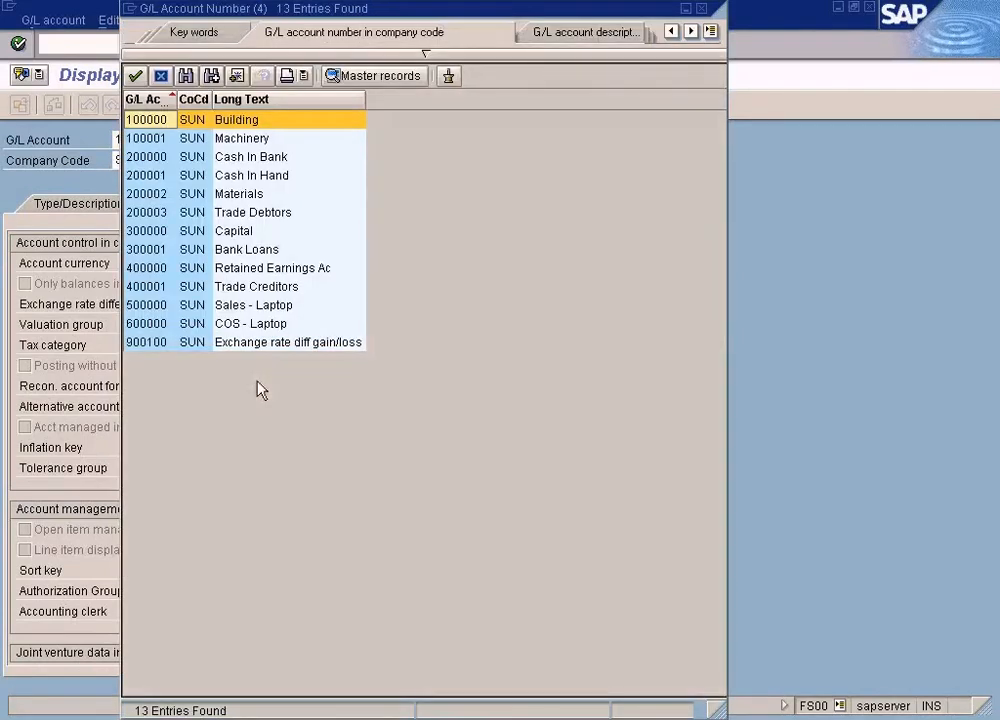
pyautogui.doubleClick(273, 213)
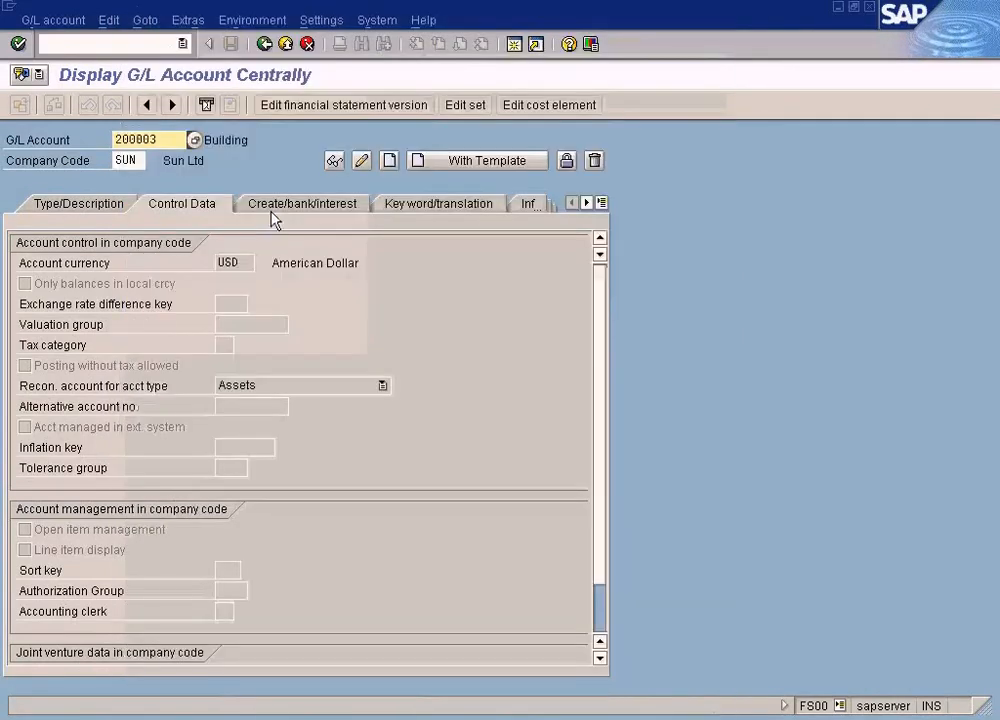
pyautogui.press('Return')
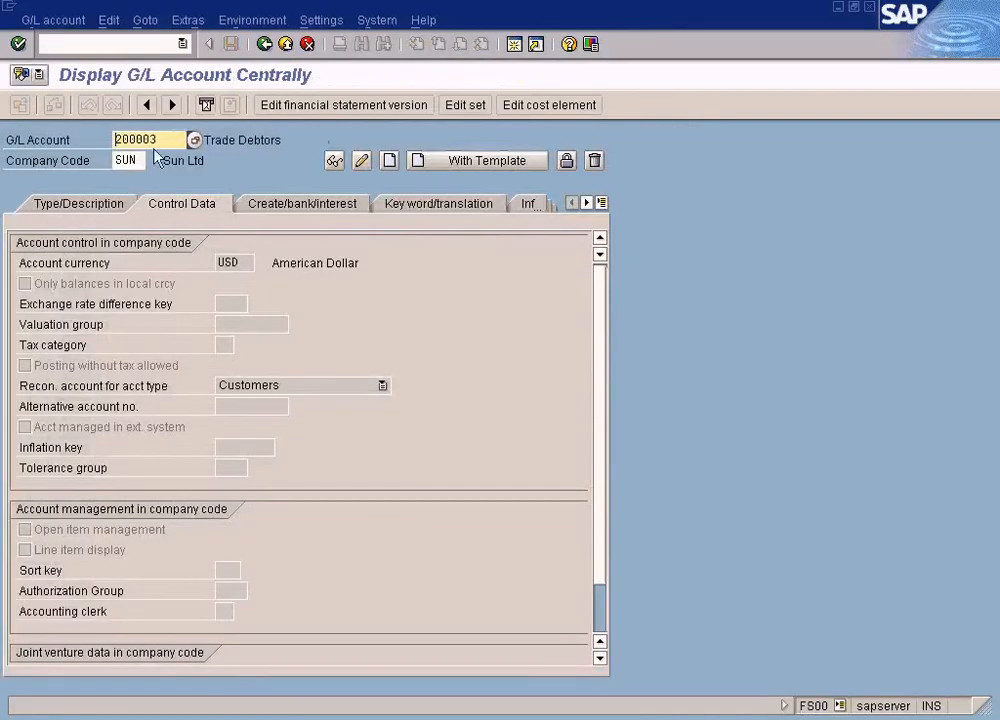
pyautogui.moveTo(158, 140); pyautogui.dragTo(14, 140)
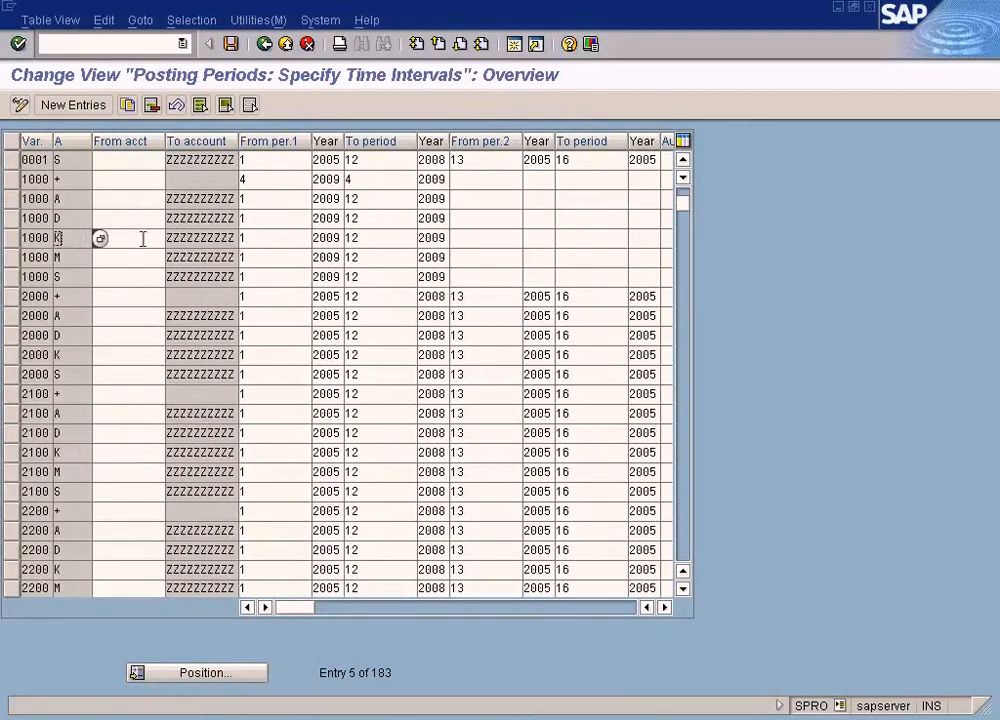
# - Review variant 1000's A, D, K and M rows in the posting periods overview against the reconciliation account types
pyautogui.click(71, 201)
pyautogui.click(71, 220)
pyautogui.click(71, 240)
pyautogui.click(71, 261)
pyautogui.click(70, 198)
pyautogui.click(70, 220)
pyautogui.click(70, 201)
pyautogui.click(72, 212)
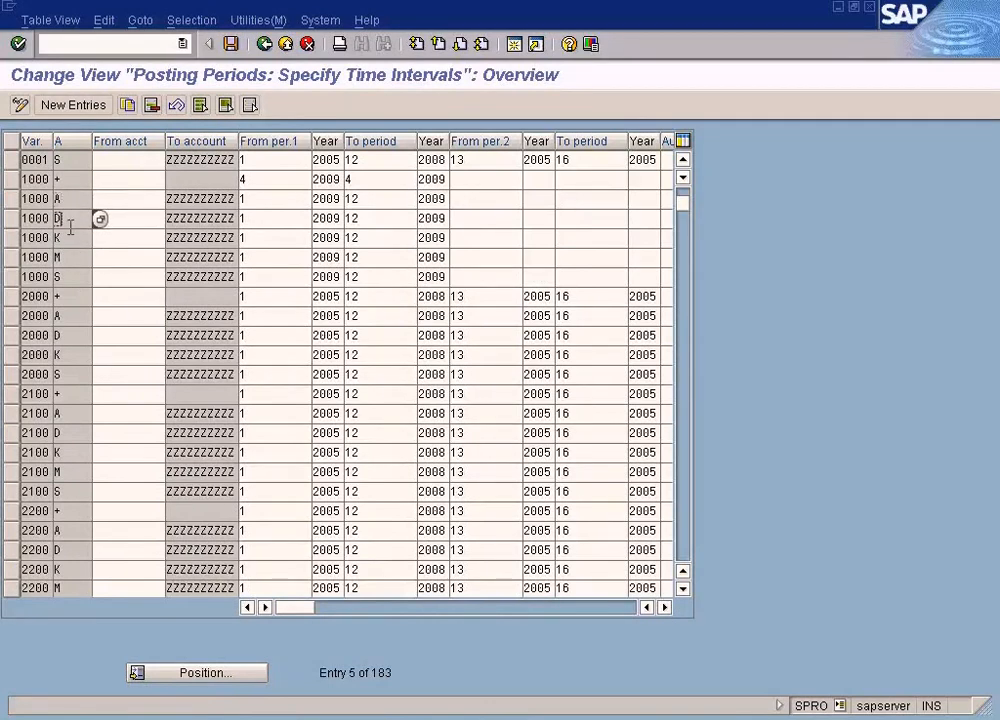
# - Switch to the periods workbook in Excel and review period 3's open status and account applicability in row 21
pyautogui.click(520, 719)
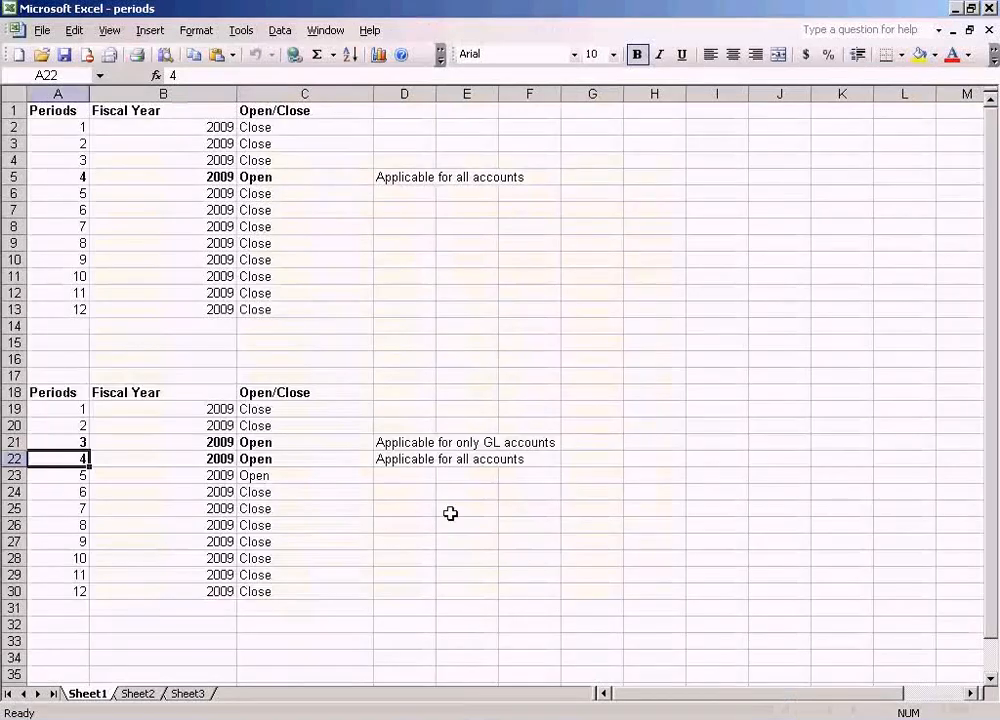
pyautogui.click(415, 442)
pyautogui.click(275, 443)
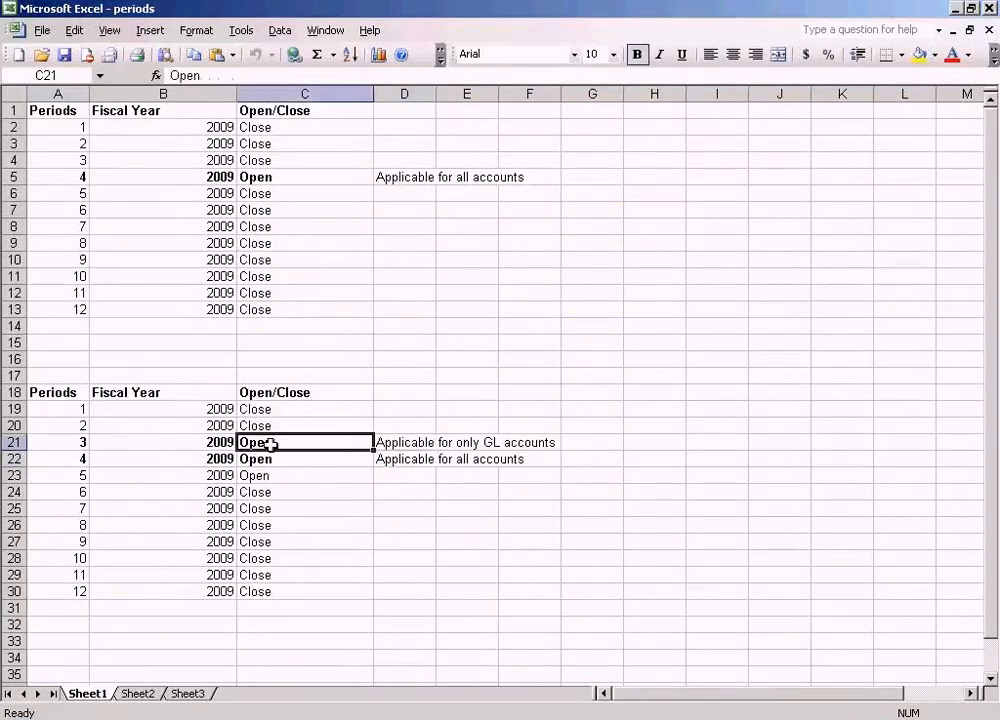
pyautogui.click(530, 444)
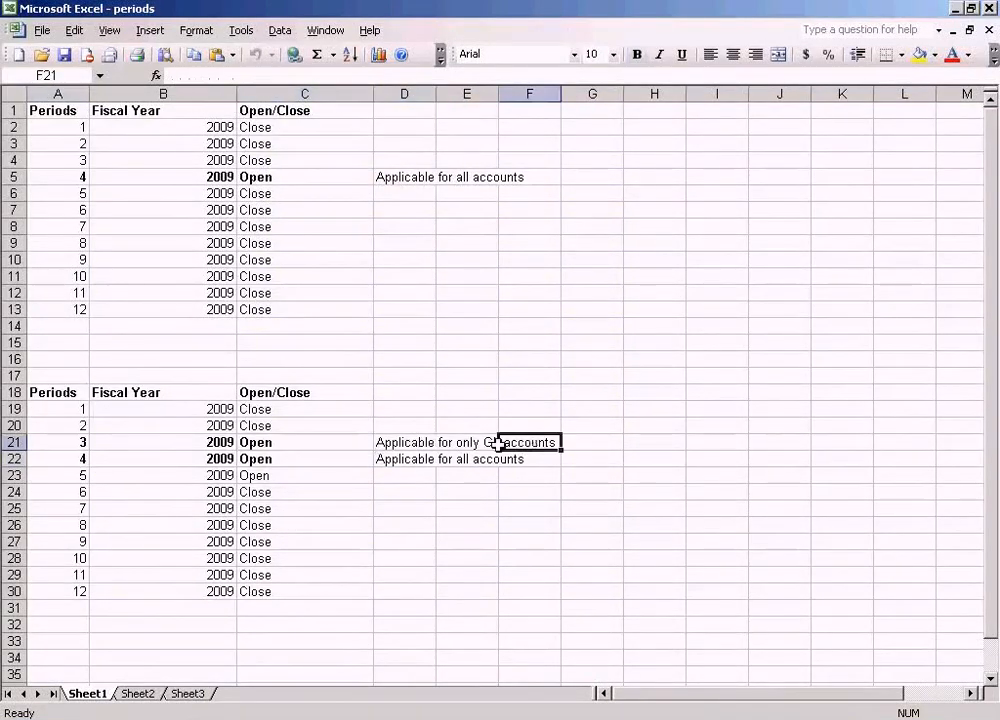
pyautogui.click(84, 444)
# - Return to the posting periods overview and review the possible account types for variant 1000's S row, from Assets to G/L accounts
pyautogui.hotkey('alt', 'Tab')
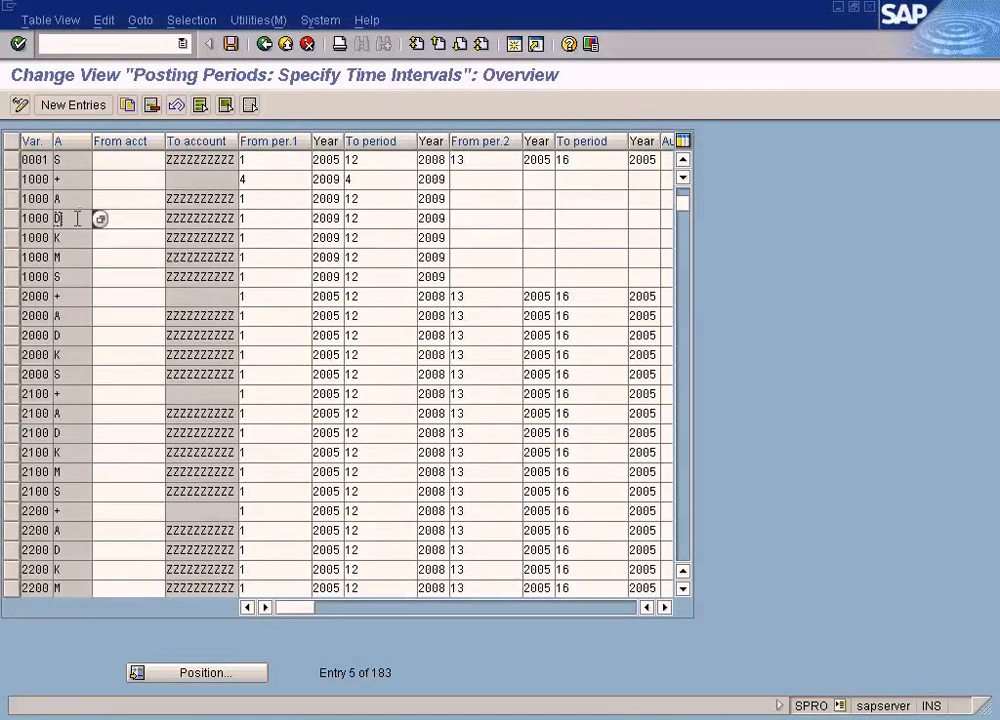
pyautogui.click(72, 277)
pyautogui.click(99, 277)
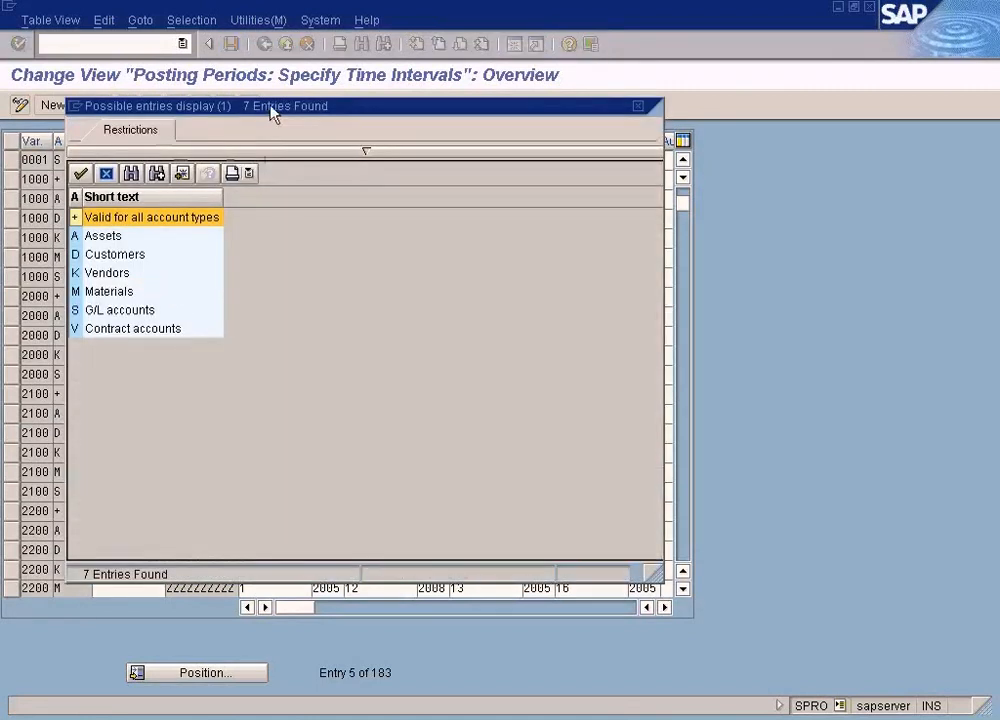
pyautogui.moveTo(270, 111); pyautogui.dragTo(475, 140)
pyautogui.click(276, 340)
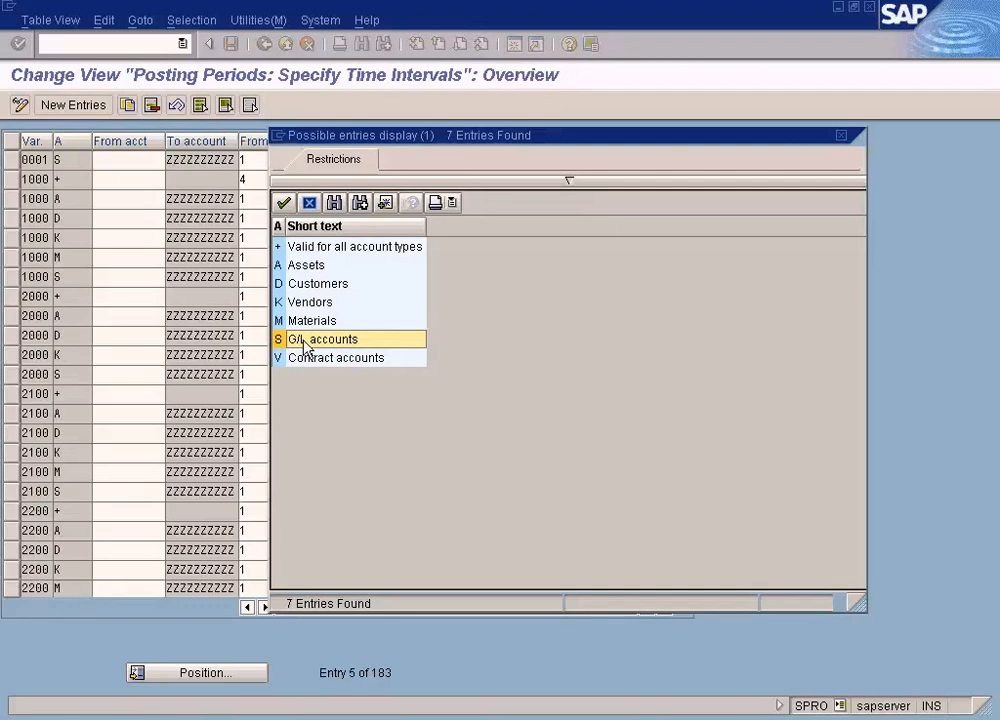
pyautogui.click(314, 267)
pyautogui.click(311, 287)
pyautogui.click(312, 302)
pyautogui.click(310, 320)
pyautogui.click(311, 340)
# - Switch to the FS00 session and display G/L account 200000 Cash In Bank with its control data
pyautogui.click(424, 716)
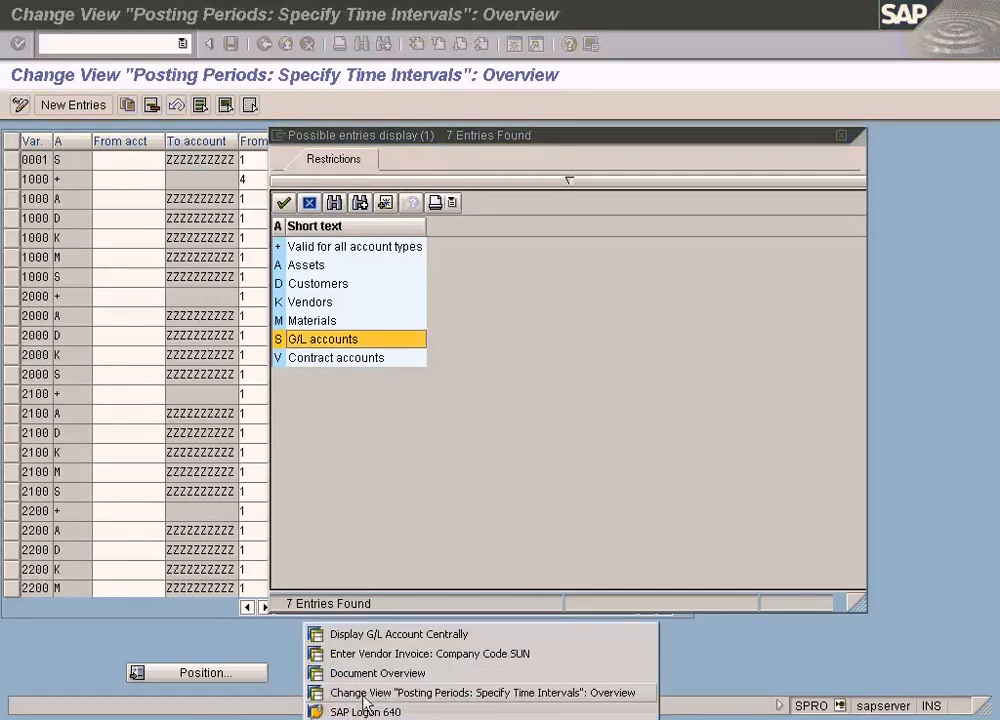
pyautogui.click(380, 638)
pyautogui.click(192, 141)
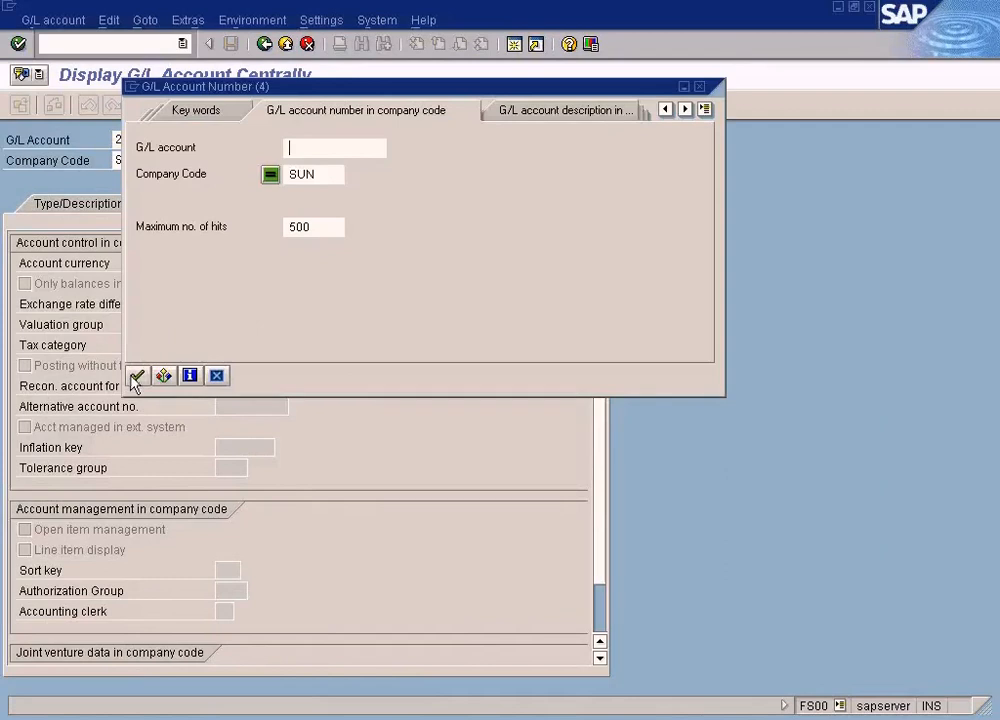
pyautogui.click(137, 375)
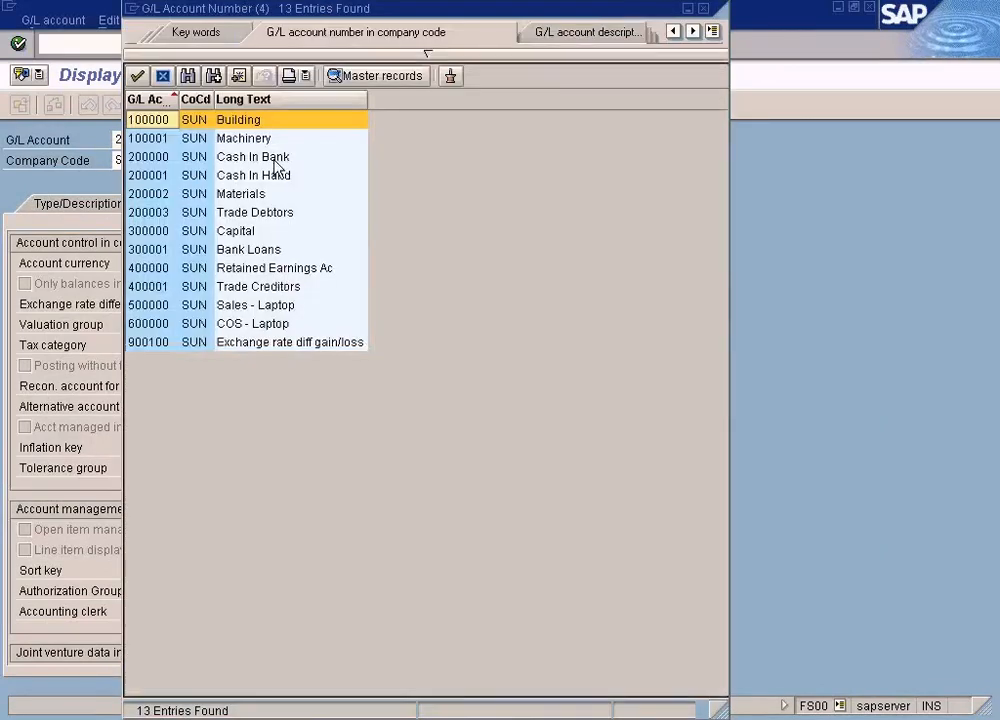
pyautogui.doubleClick(273, 157)
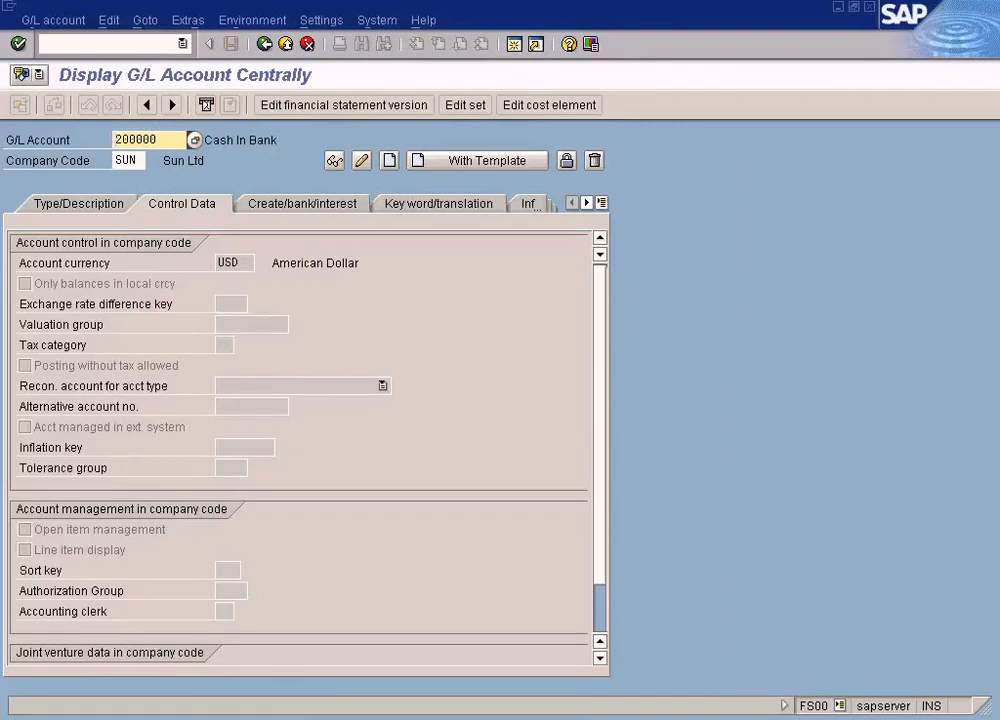
# - Return to the list of possible account types, compare G/L accounts with the other types, and close the list
pyautogui.click(375, 716)
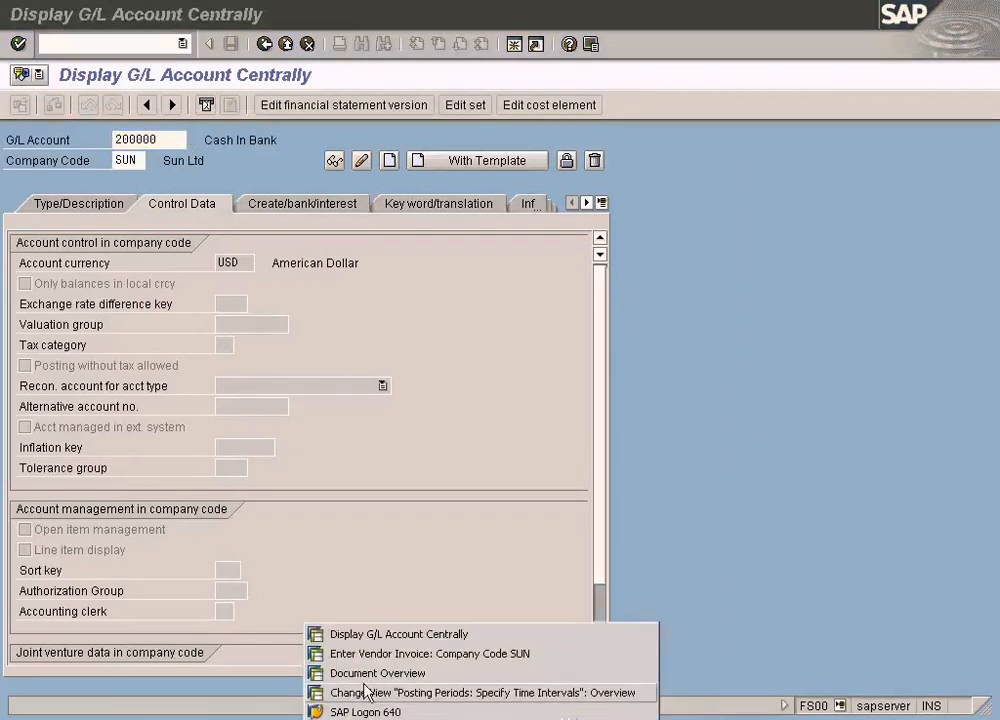
pyautogui.click(437, 691)
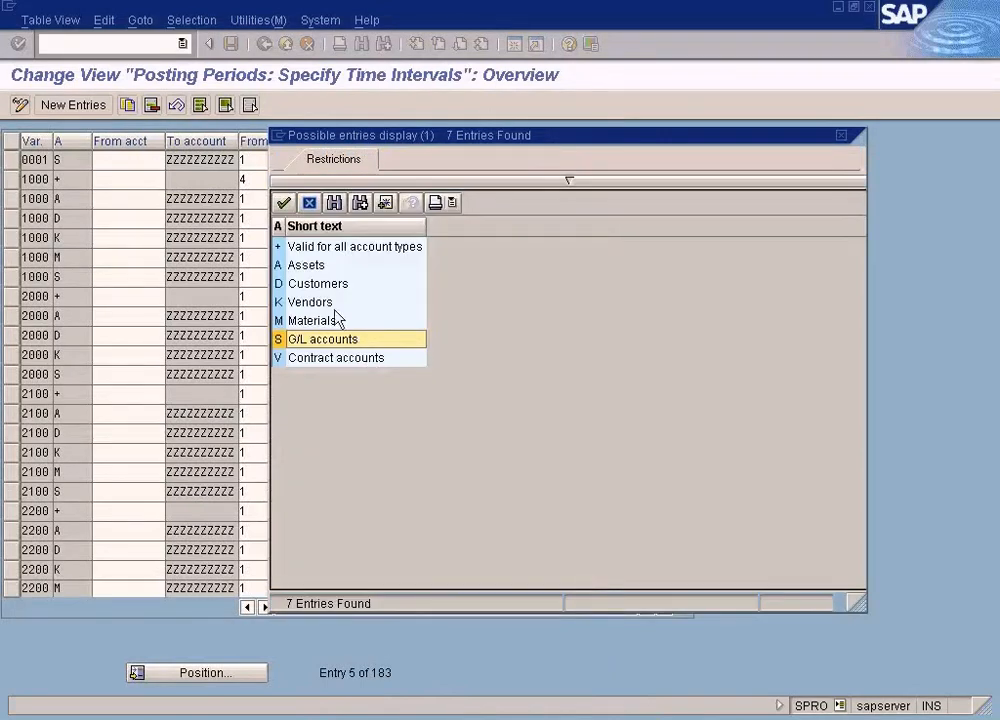
pyautogui.click(308, 268)
pyautogui.click(319, 286)
pyautogui.click(318, 304)
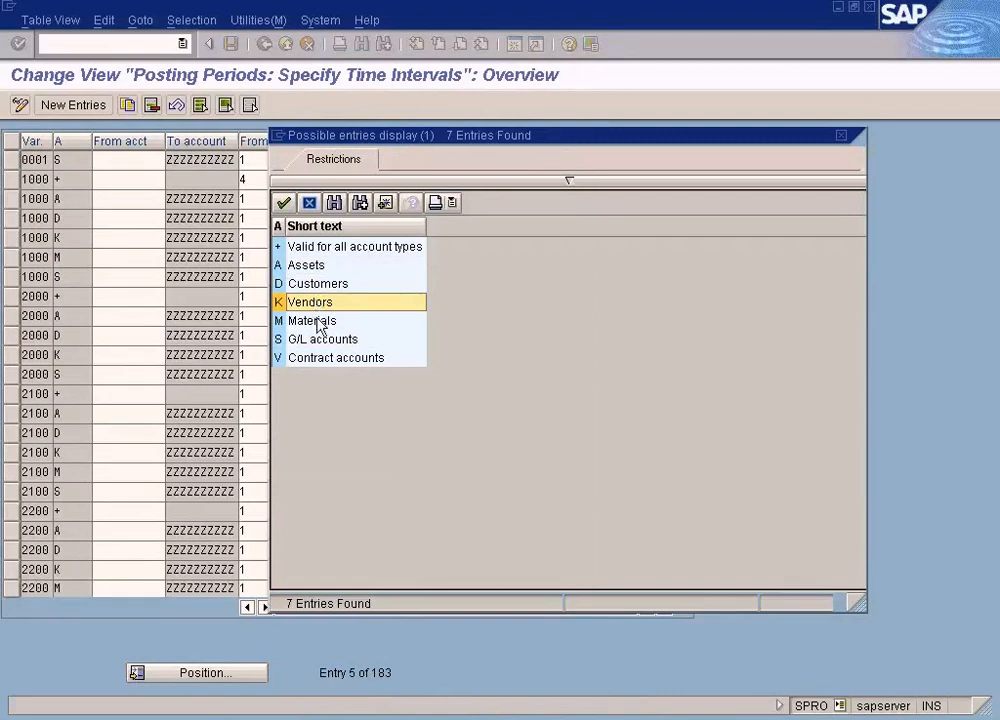
pyautogui.click(307, 323)
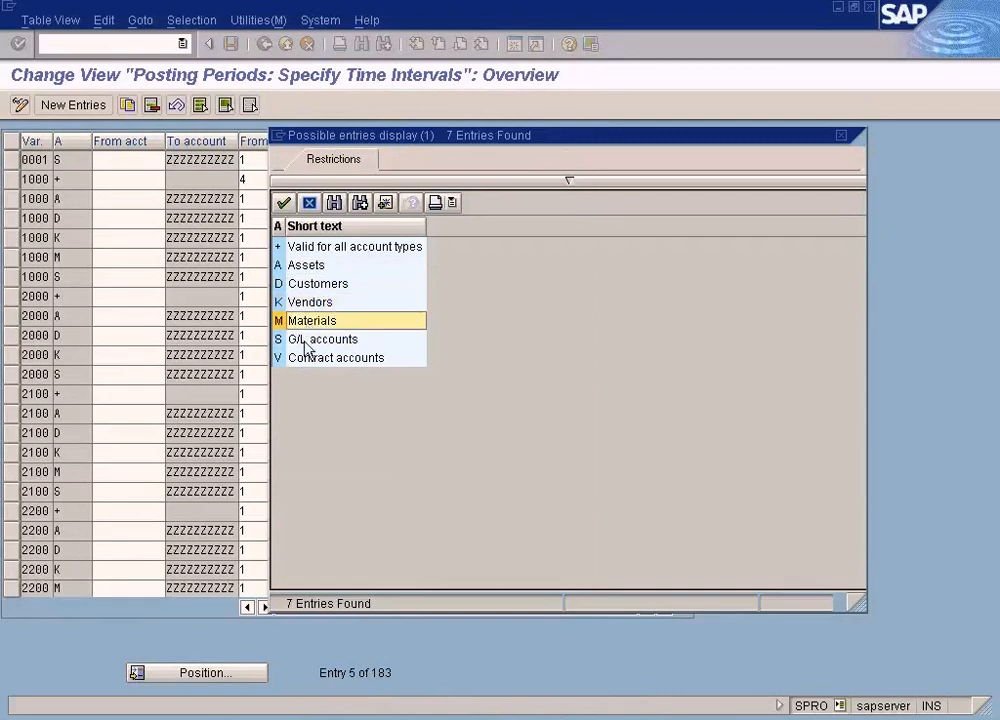
pyautogui.click(318, 342)
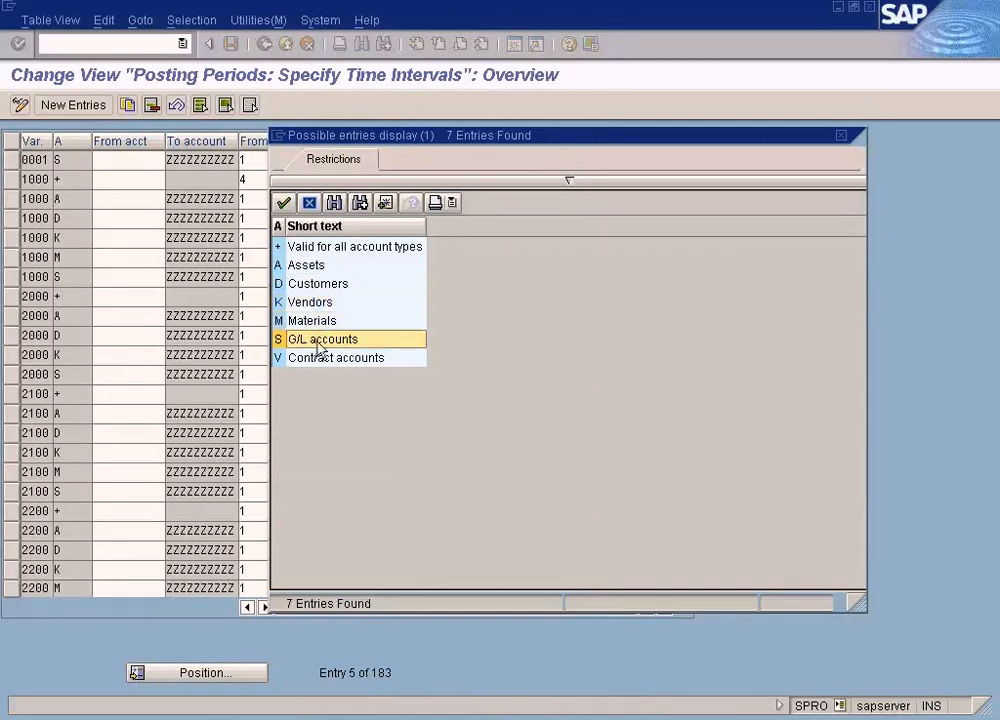
pyautogui.click(315, 266)
pyautogui.click(316, 319)
pyautogui.click(325, 341)
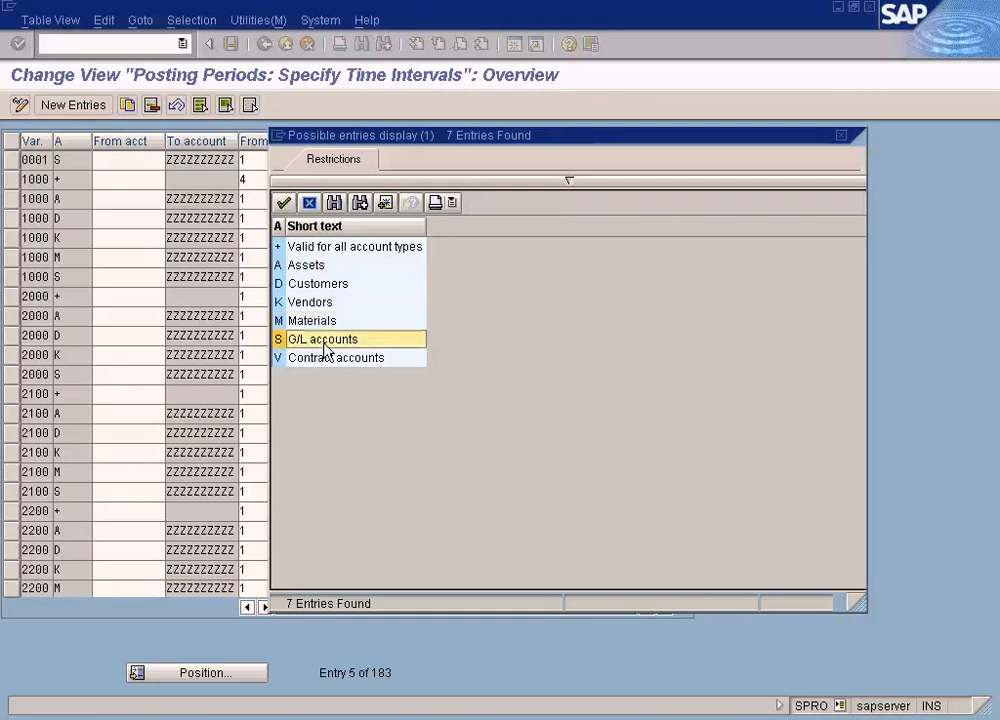
pyautogui.click(841, 136)
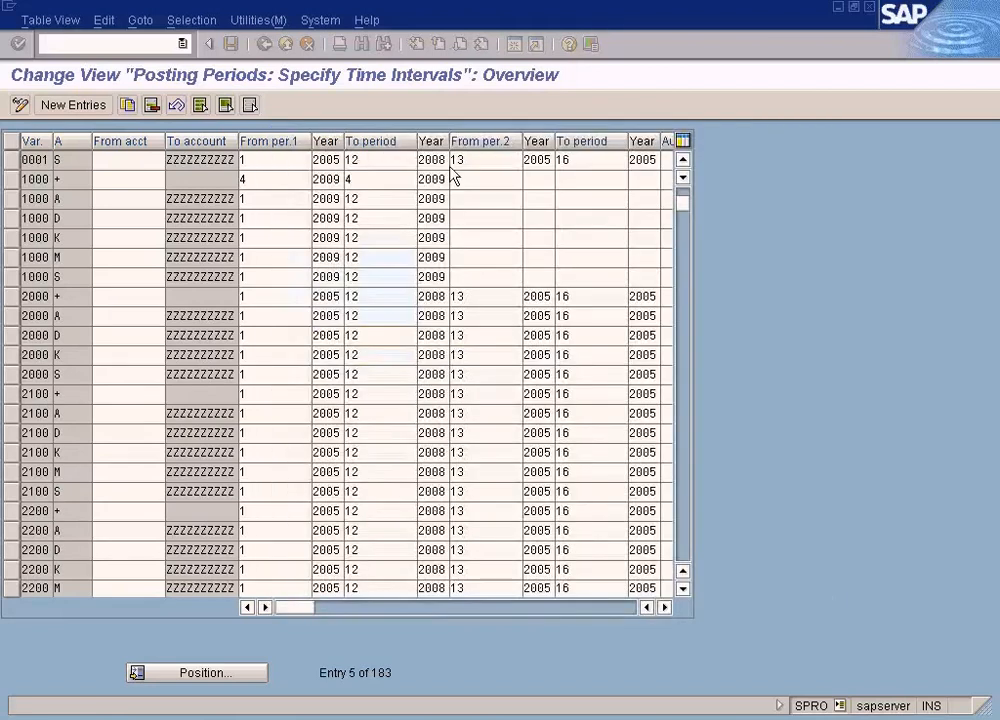
# - Check the planned period in the periods workbook and set variant 1000's S row first from-period to 3
pyautogui.click(122, 277)
pyautogui.click(76, 278)
pyautogui.click(108, 279)
pyautogui.click(259, 277)
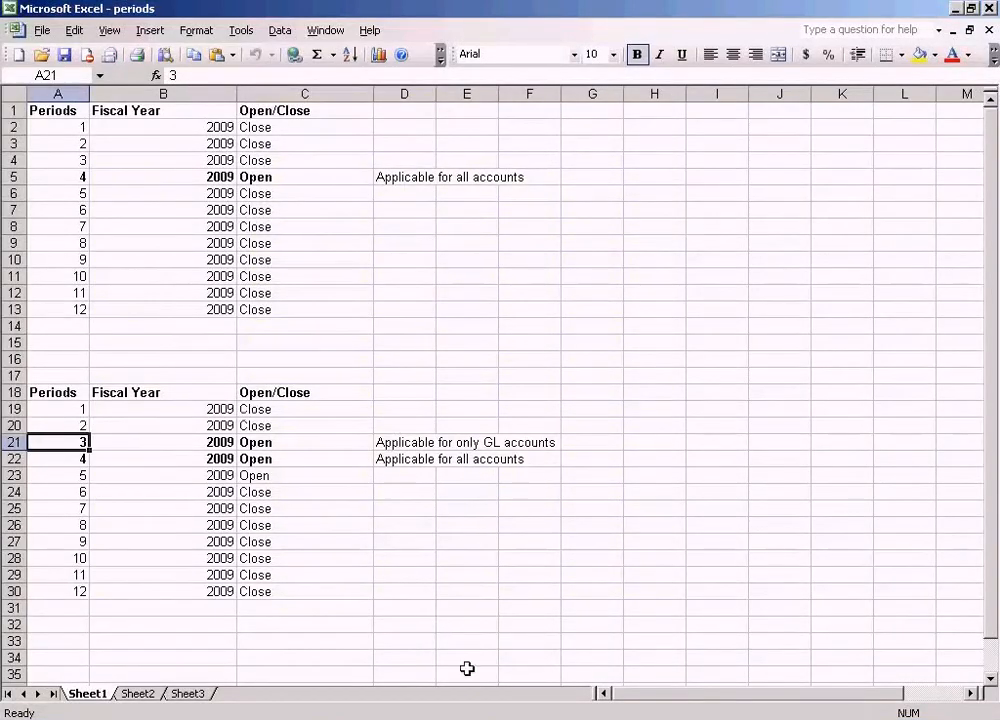
pyautogui.click(362, 712)
pyautogui.click(364, 694)
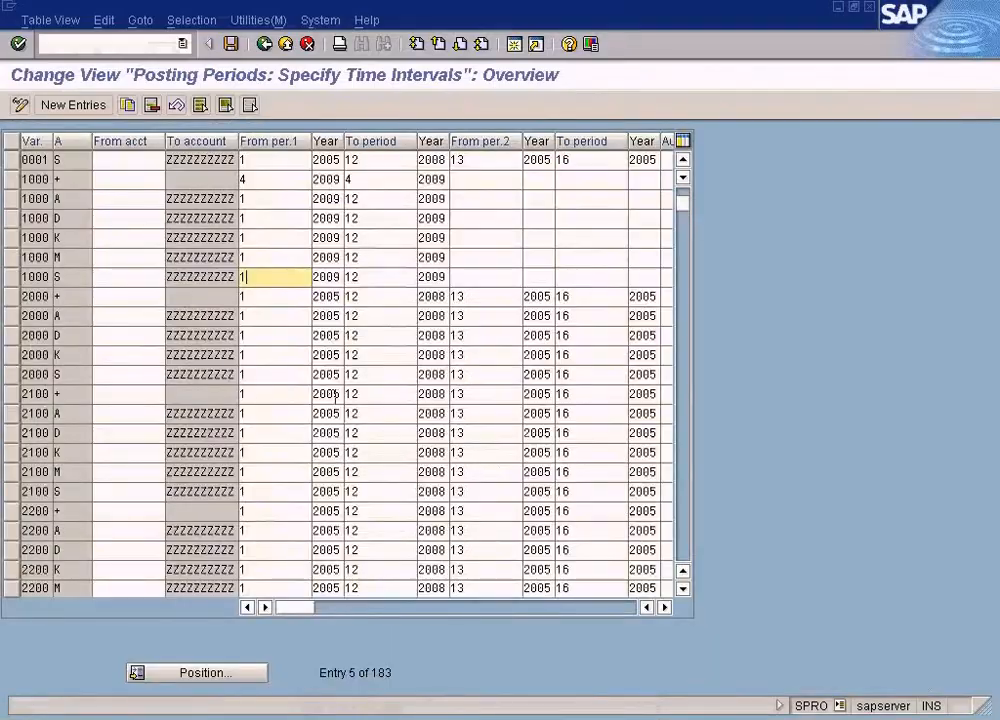
pyautogui.write('3')
pyautogui.press('Tab')
pyautogui.press('Tab')
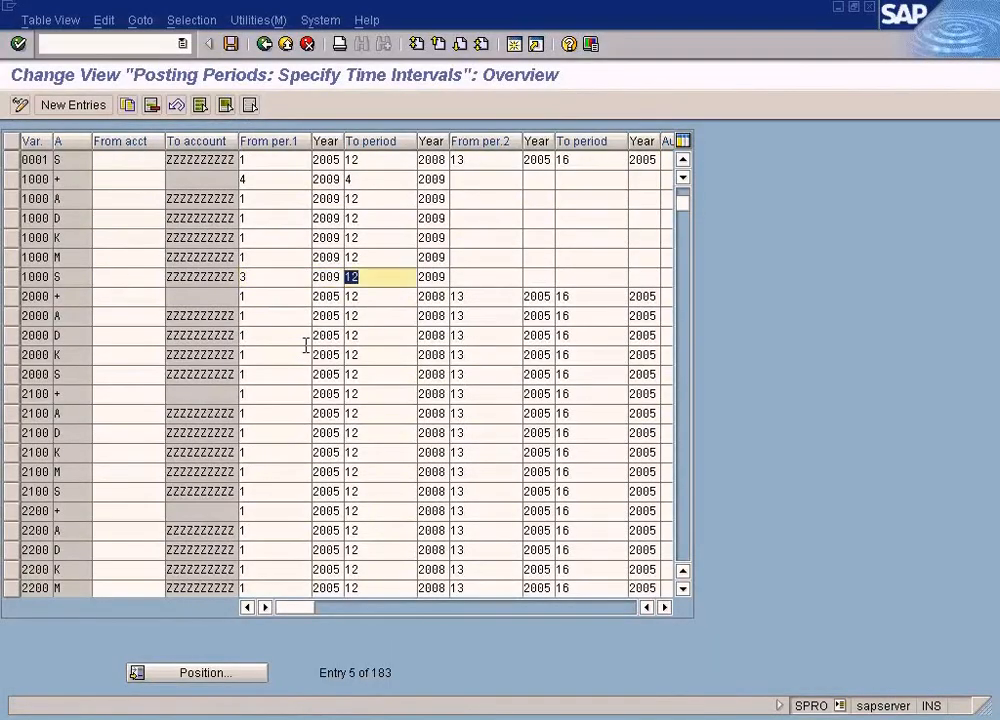
# - Set the first to-period of variant 1000's S row to 3 and save the posting periods
pyautogui.write('3')
pyautogui.click(291, 279)
pyautogui.click(374, 280)
pyautogui.click(277, 281)
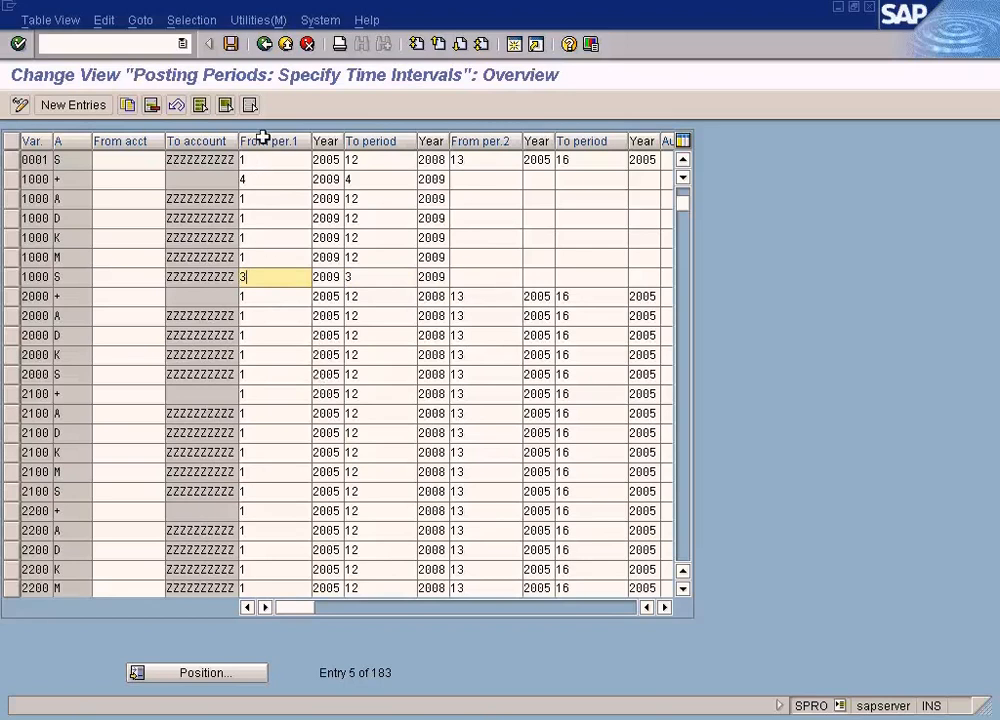
pyautogui.click(231, 44)
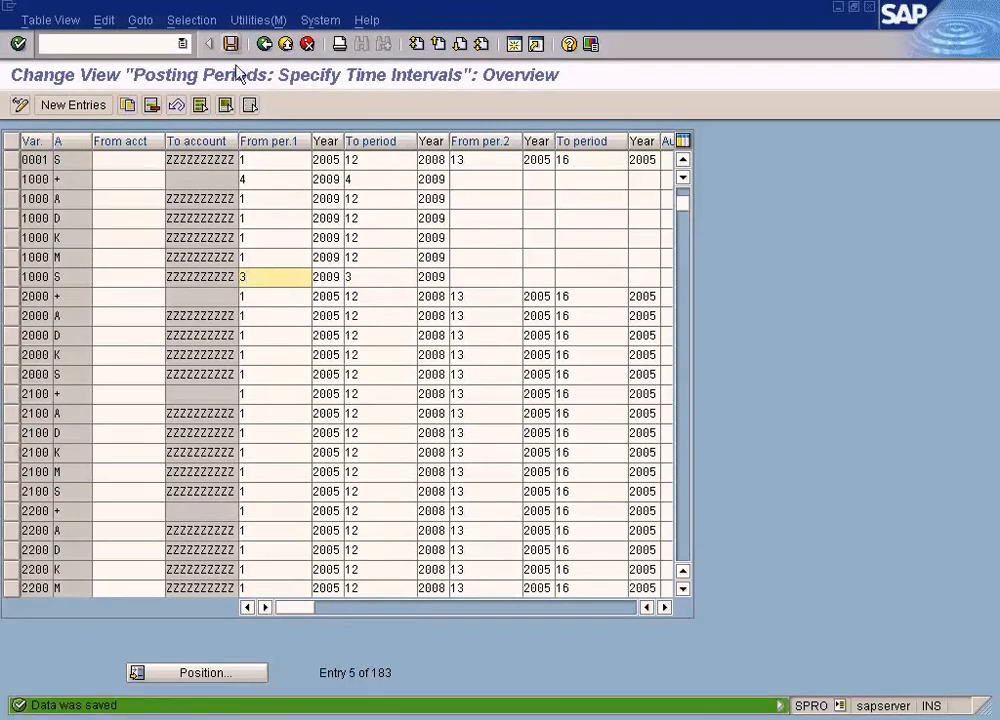
# - Compare variant 1000's + row with period 4 in the Excel workbook and the Posting Periods diagram in Paint
pyautogui.click(249, 178)
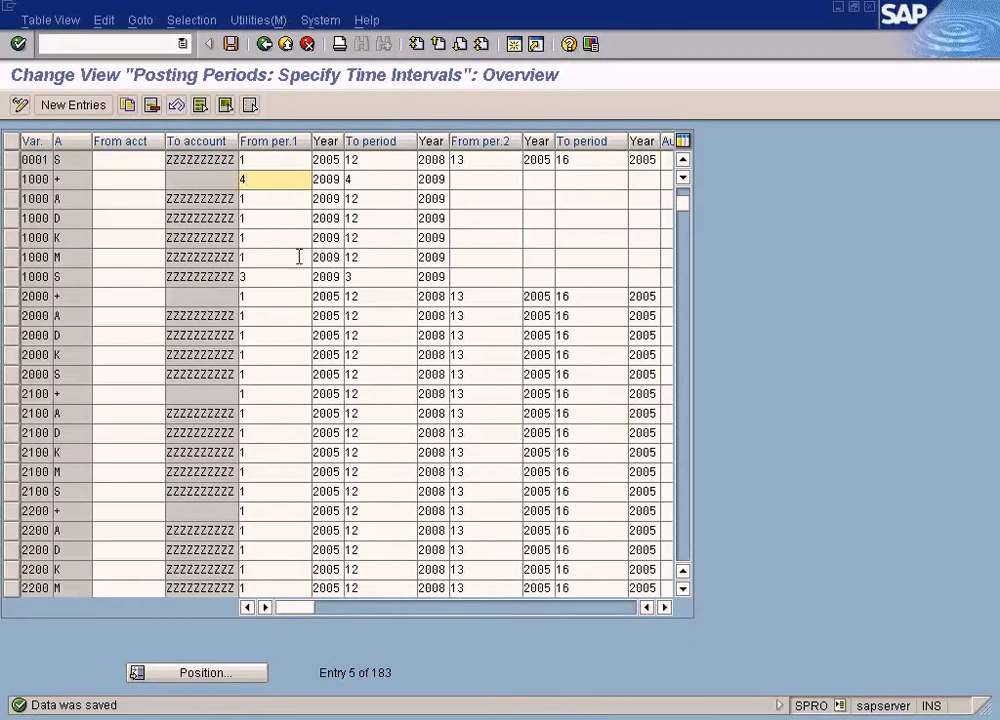
pyautogui.hotkey('alt', 'Tab')
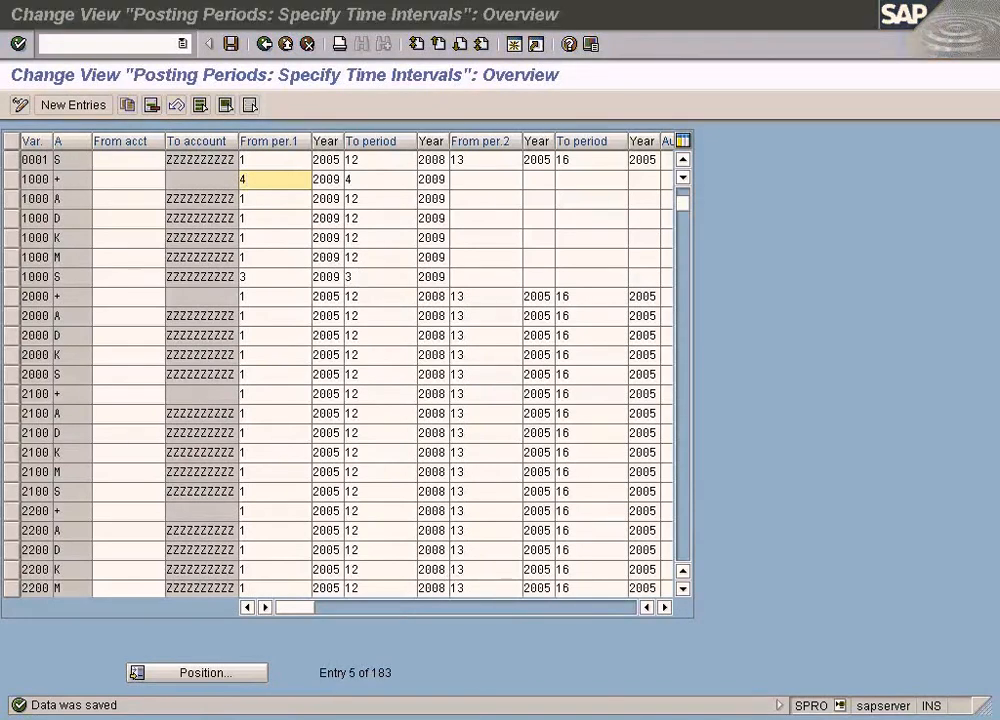
pyautogui.click(252, 455)
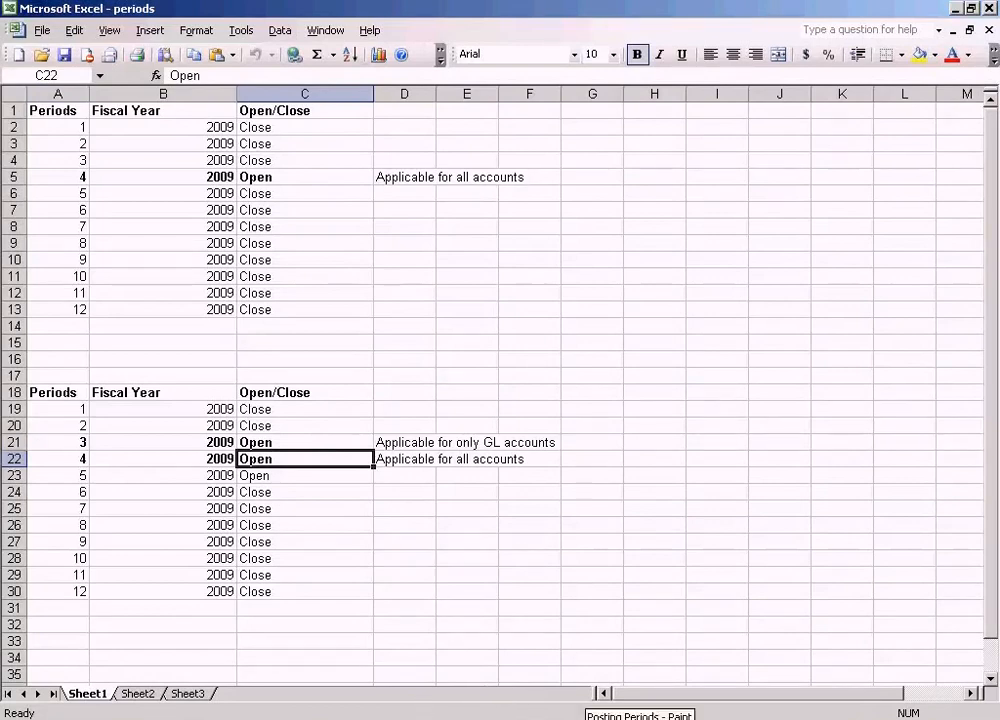
pyautogui.click(640, 718)
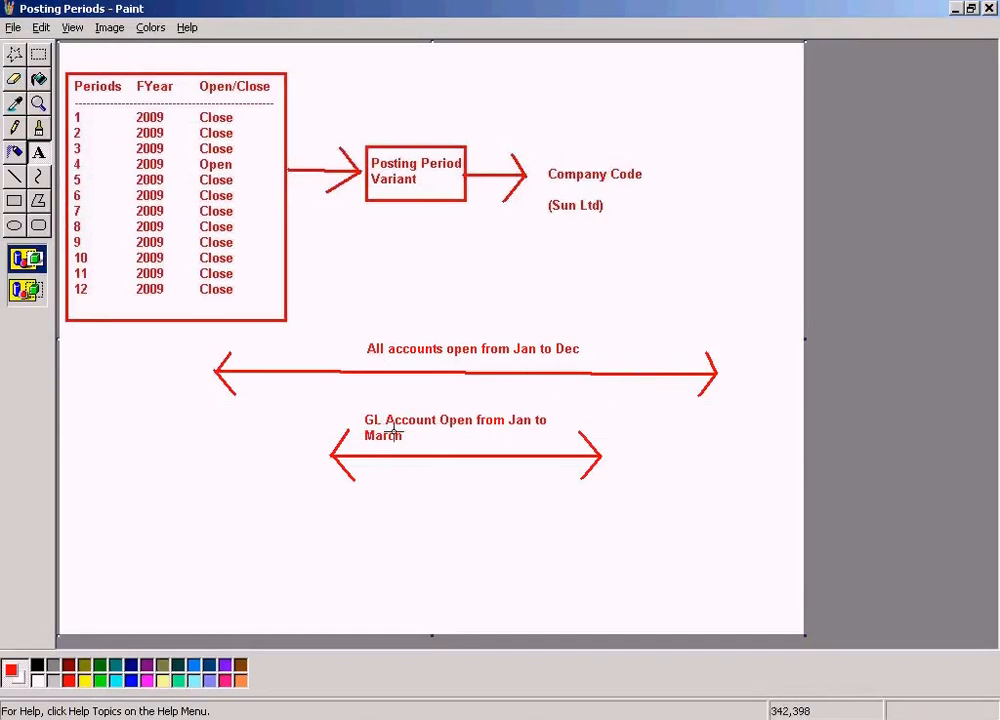
pyautogui.click(375, 718)
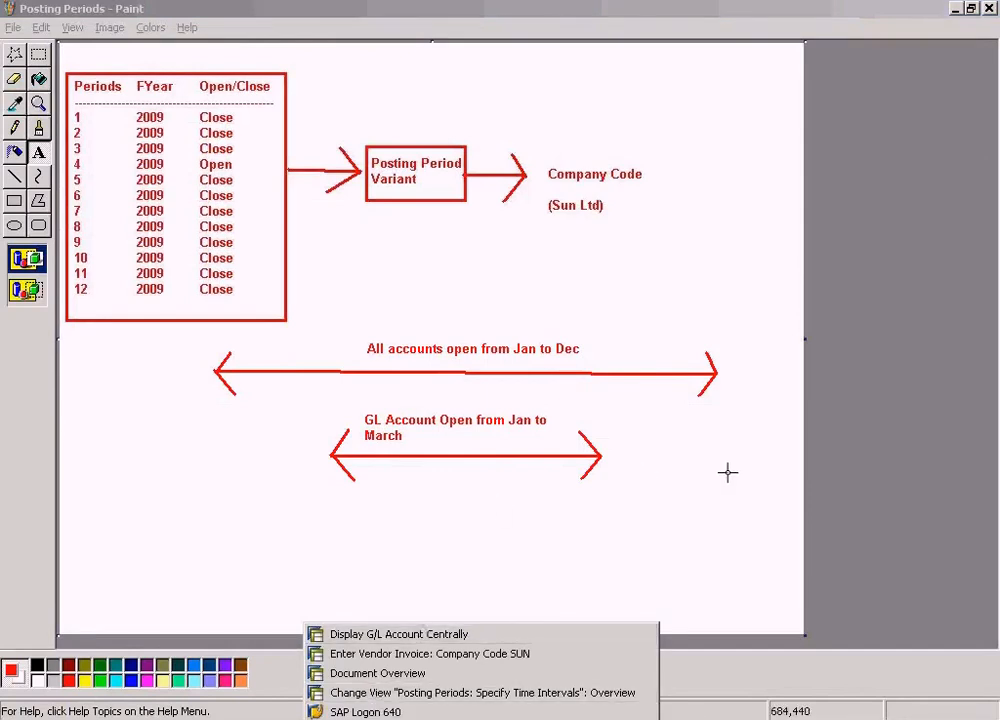
# - Examine the all-accounts range in the Paint diagram and relate it to the + and S rows of variant 1000 in SAP
pyautogui.click(708, 438)
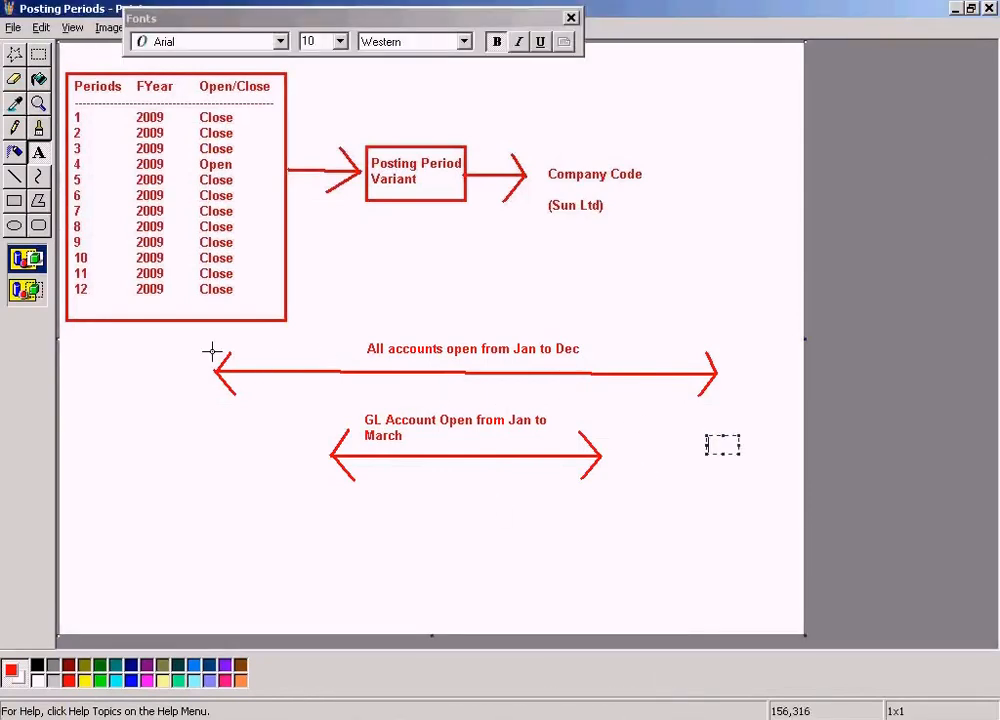
pyautogui.moveTo(203, 342); pyautogui.dragTo(732, 393)
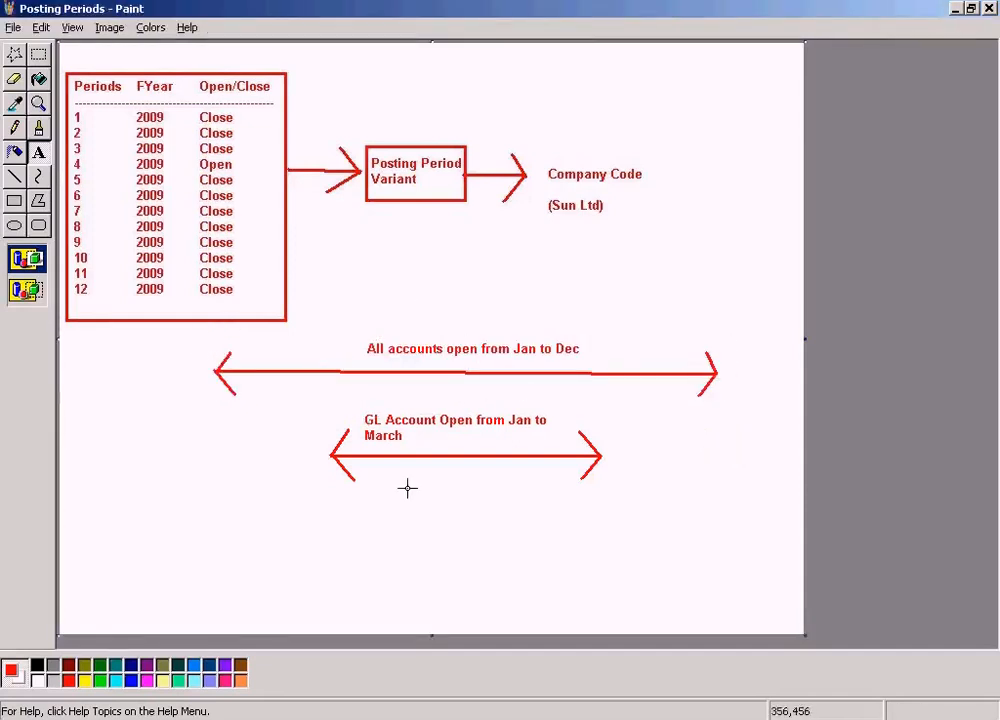
pyautogui.click(355, 718)
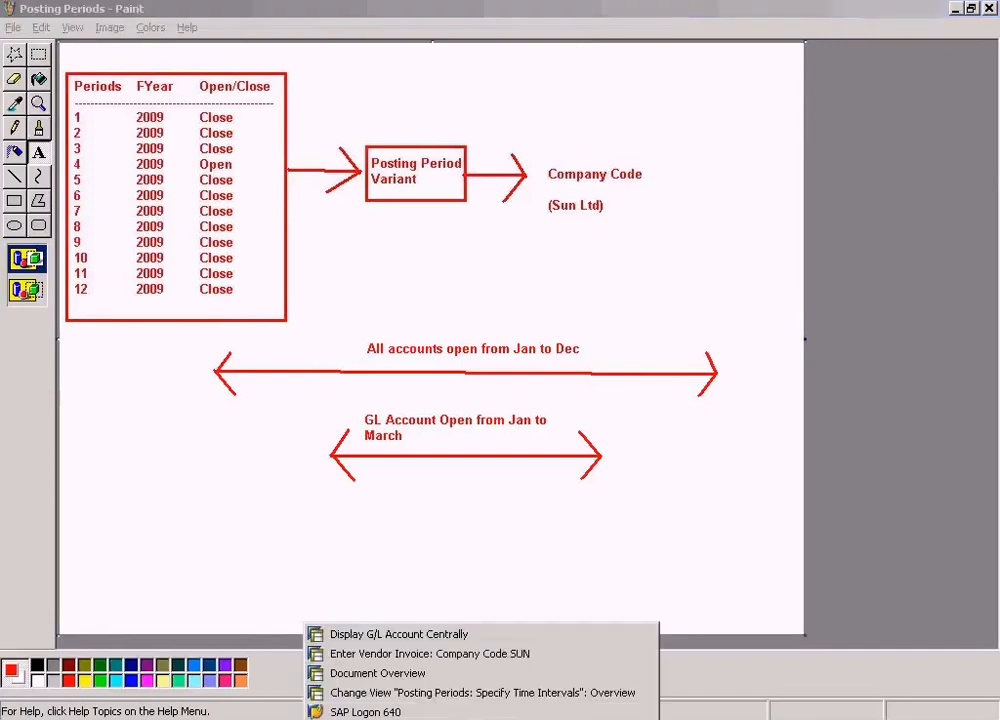
pyautogui.click(370, 693)
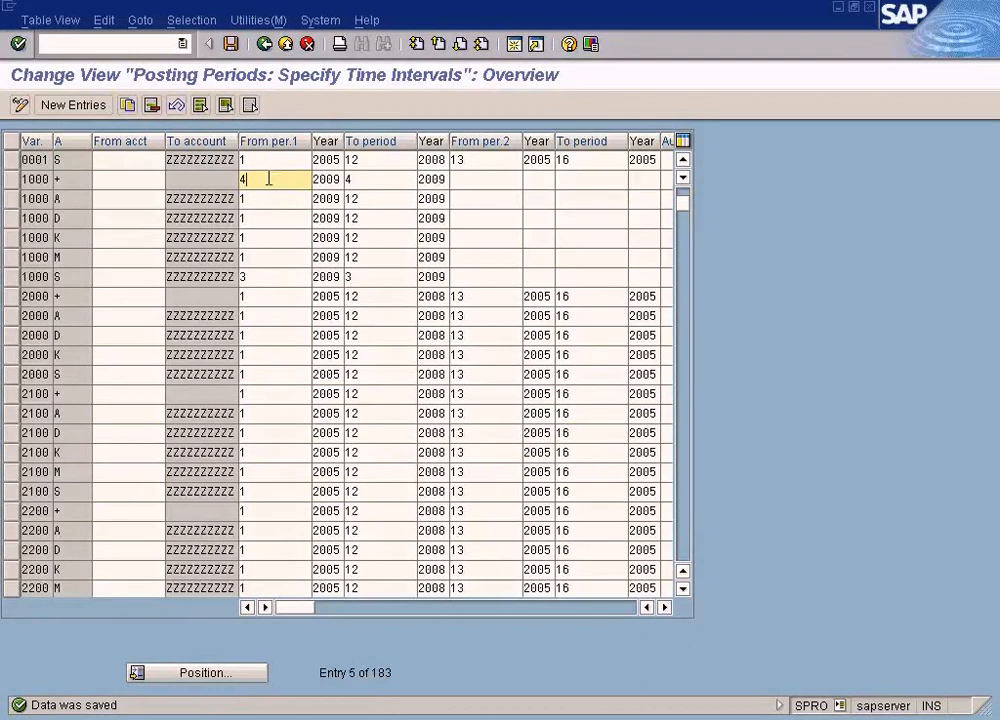
pyautogui.click(260, 273)
pyautogui.click(272, 181)
pyautogui.click(57, 179)
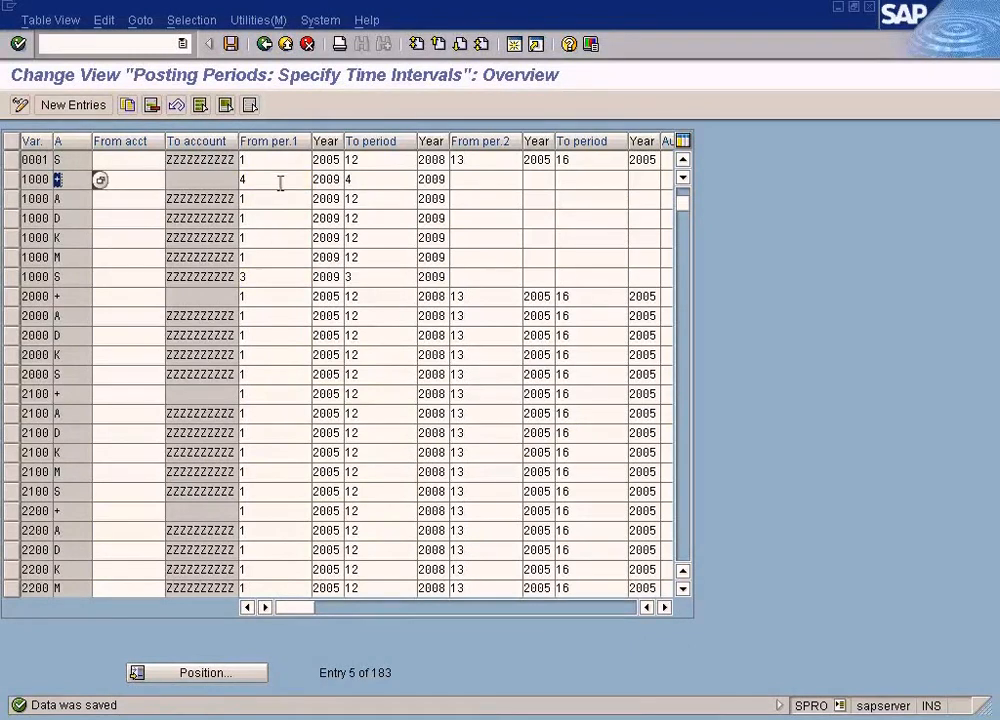
pyautogui.click(250, 180)
pyautogui.click(266, 273)
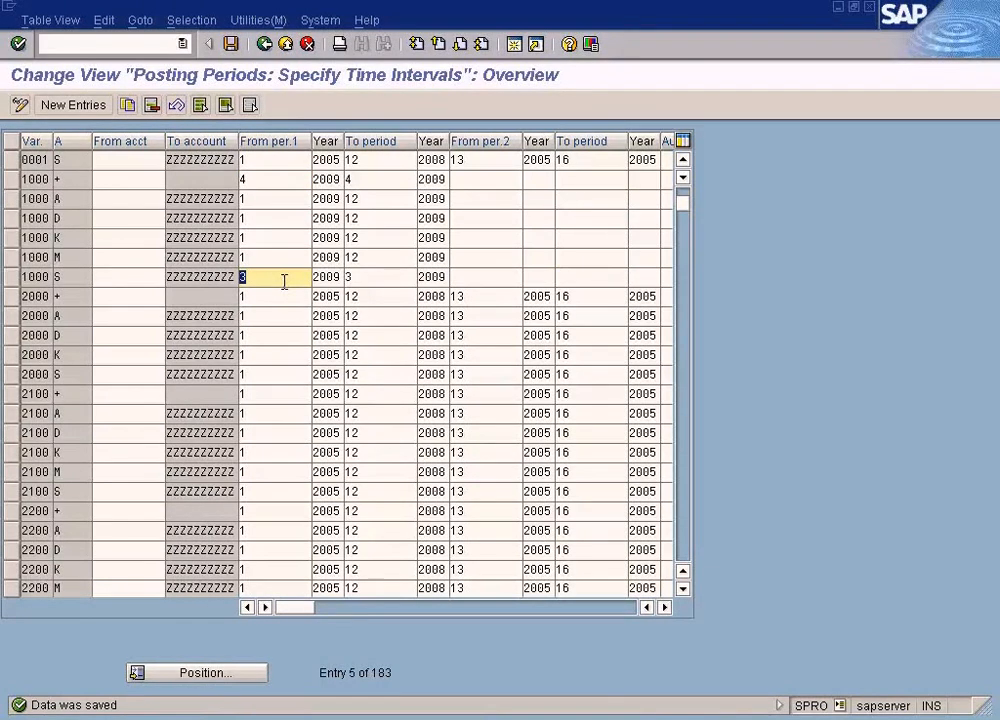
# - Set the first from-period of variant 1000's + row to 3 and save the posting periods
pyautogui.click(276, 179)
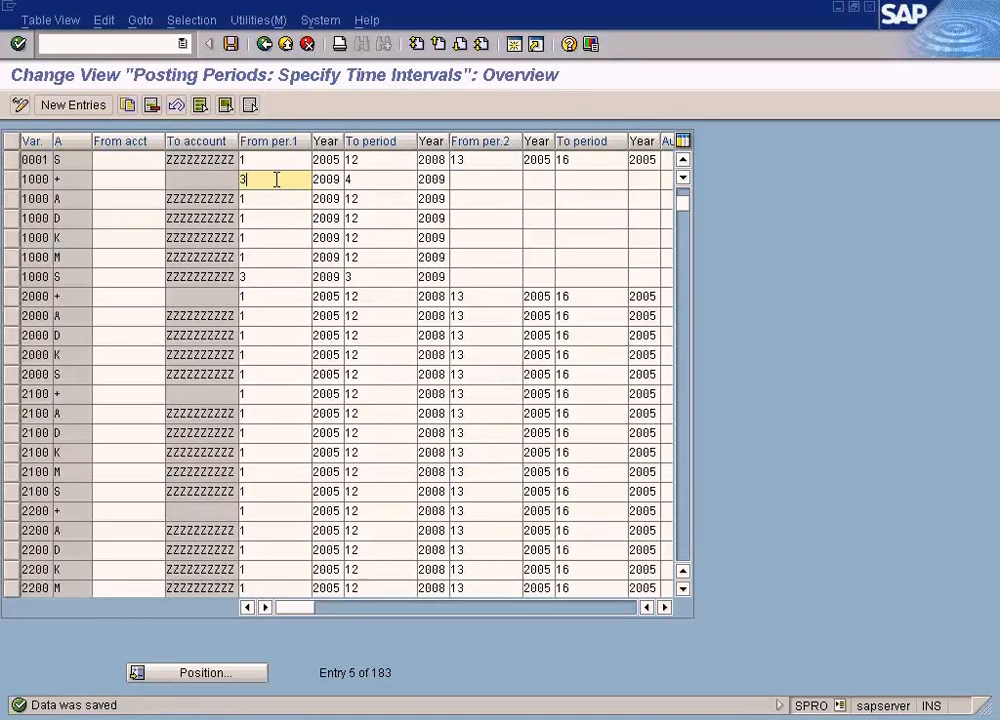
pyautogui.write('3')
pyautogui.click(230, 44)
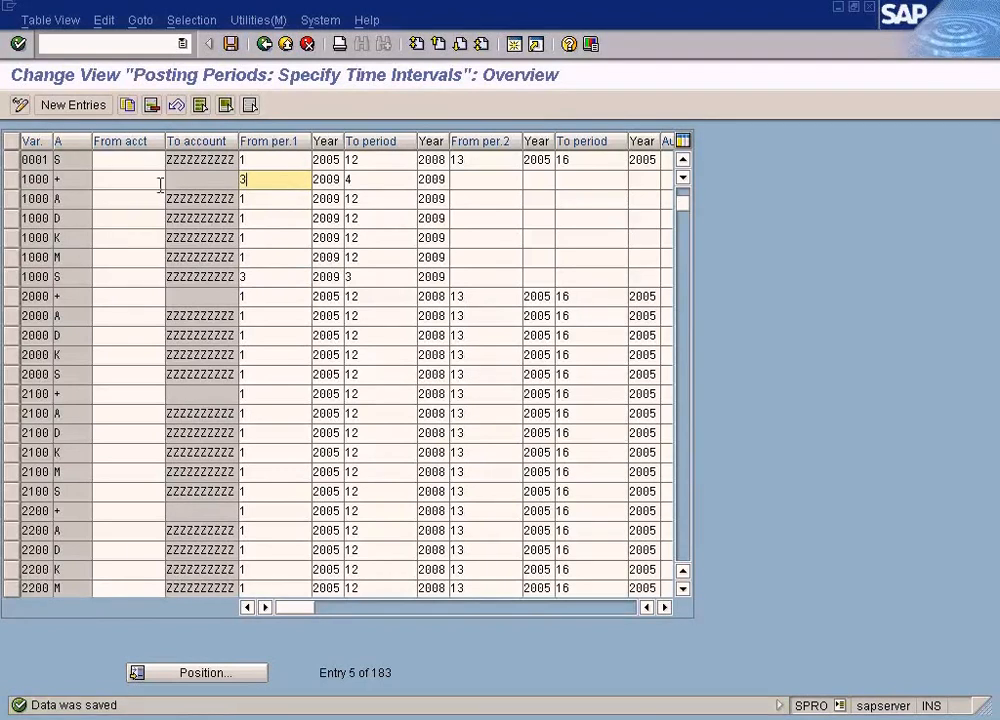
# - Compare the period ranges of variant 1000's + and S rows with the account ranges in the Paint diagram and return to SAP
pyautogui.doubleClick(60, 179)
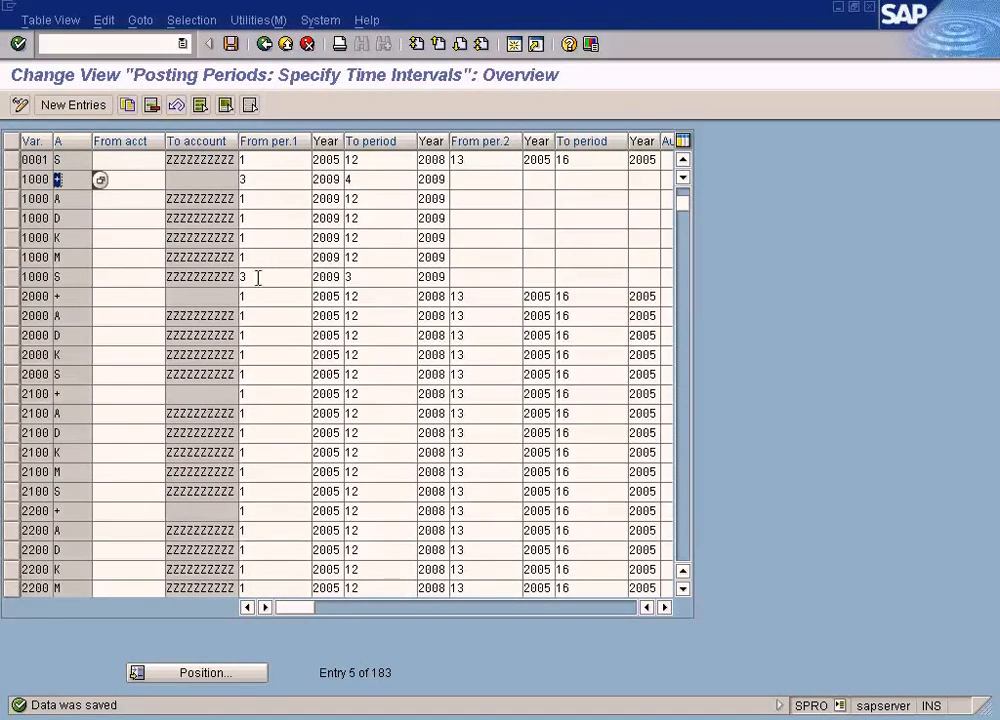
pyautogui.moveTo(279, 277); pyautogui.dragTo(197, 277)
pyautogui.moveTo(376, 279); pyautogui.dragTo(241, 277)
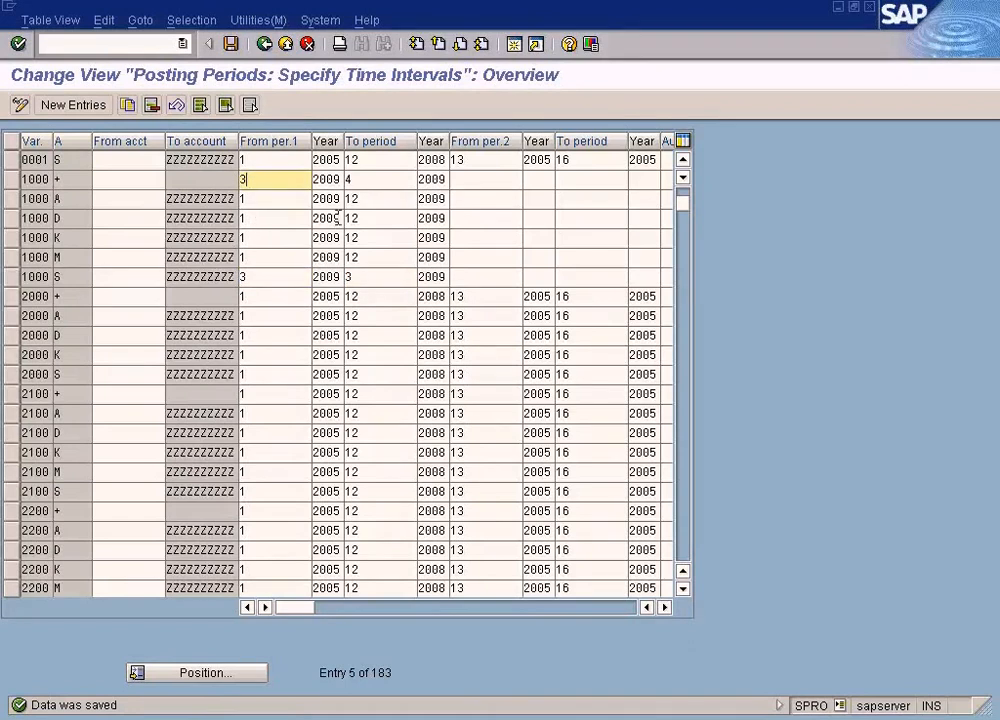
pyautogui.click(277, 278)
pyautogui.click(379, 278)
pyautogui.click(268, 277)
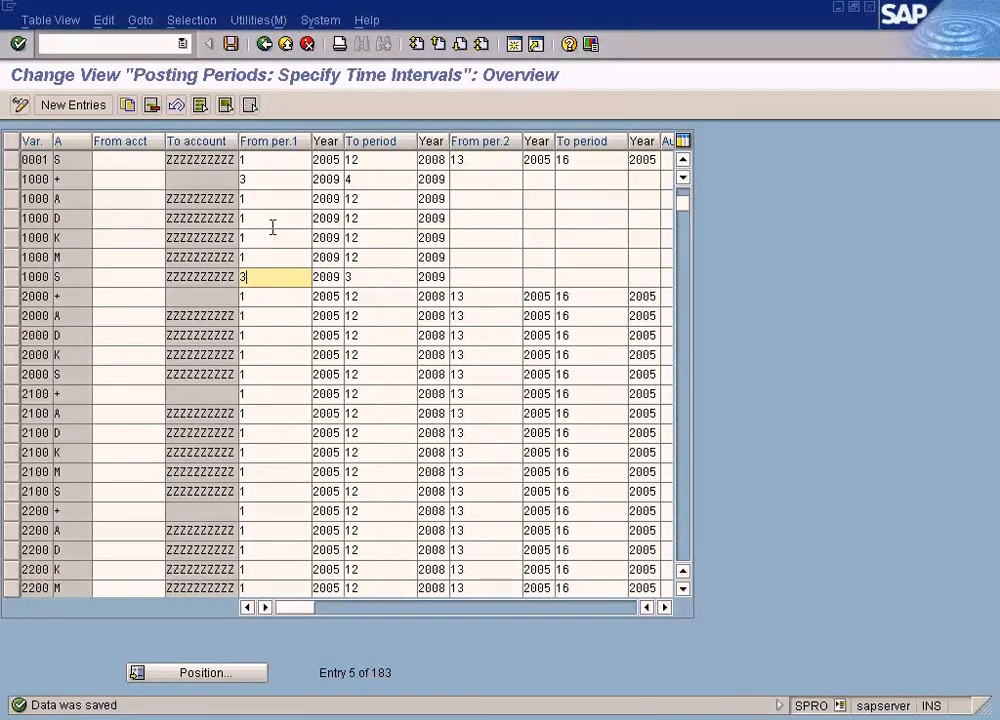
pyautogui.hotkey('alt', 'Tab')
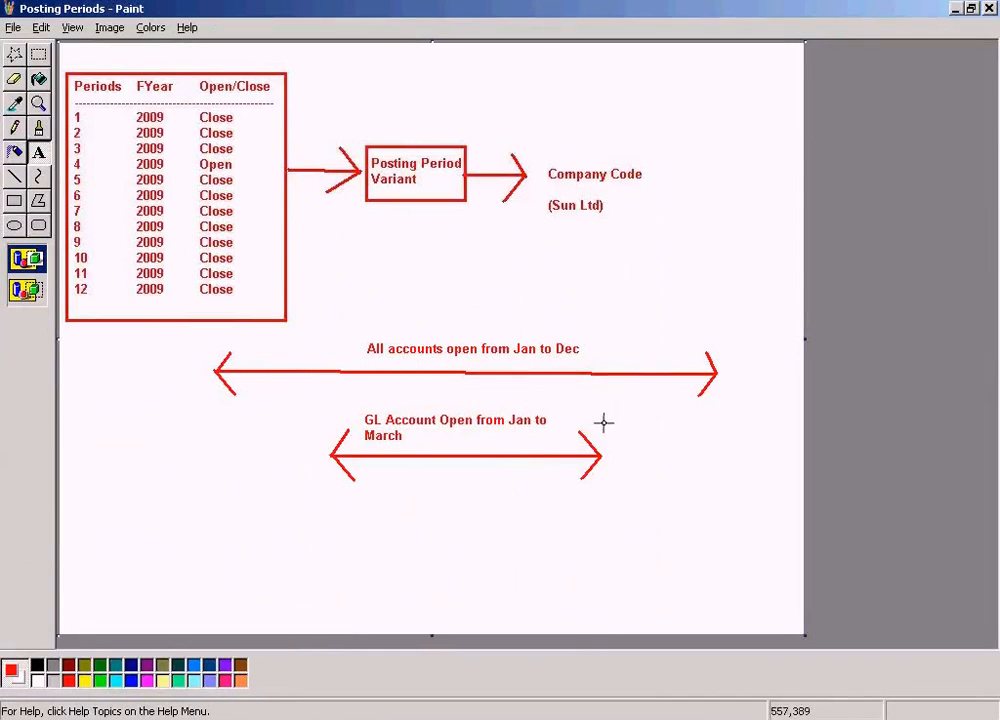
pyautogui.hotkey('alt', 'Tab')
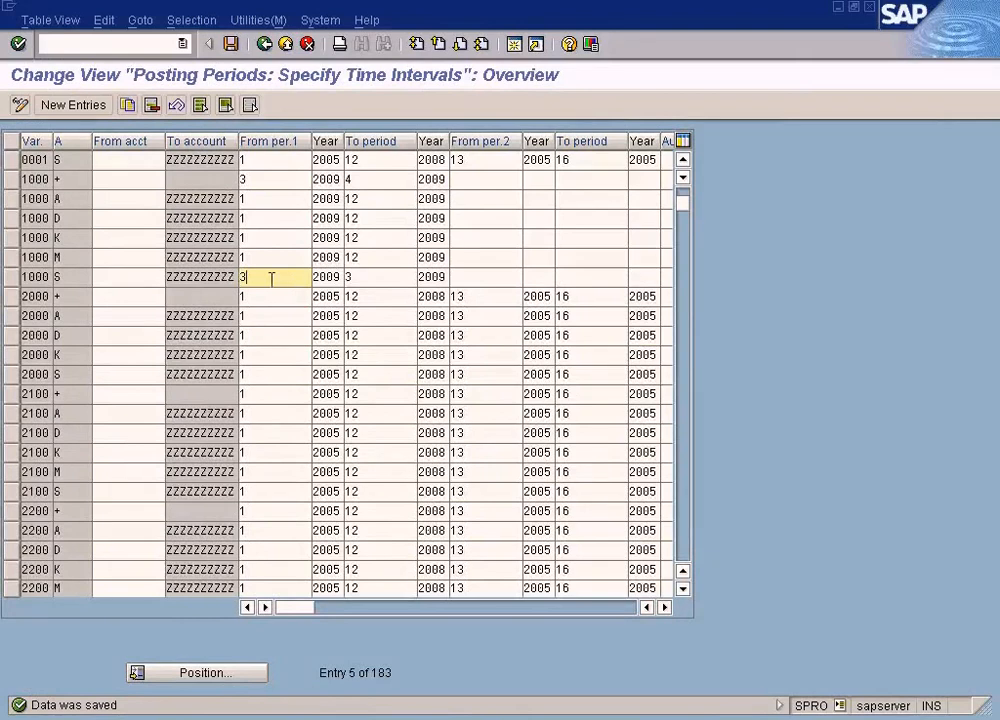
# - Check the + row's from-period and to-period against the S row in variant 1000 and save the posting periods again
pyautogui.click(100, 181)
pyautogui.moveTo(69, 181); pyautogui.dragTo(58, 180)
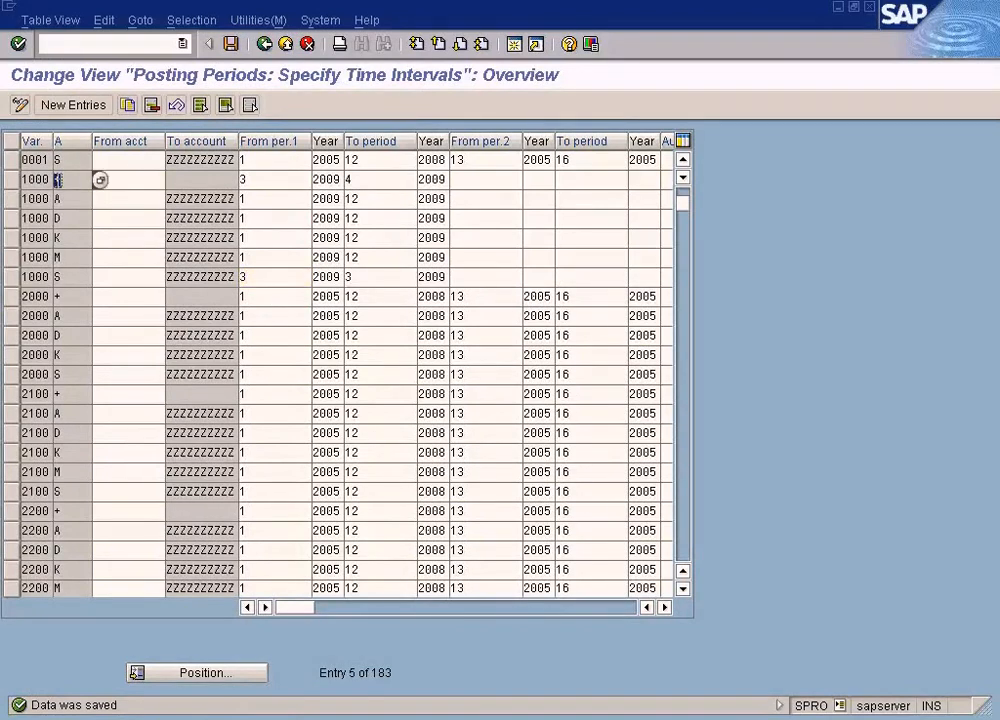
pyautogui.click(267, 179)
pyautogui.click(258, 272)
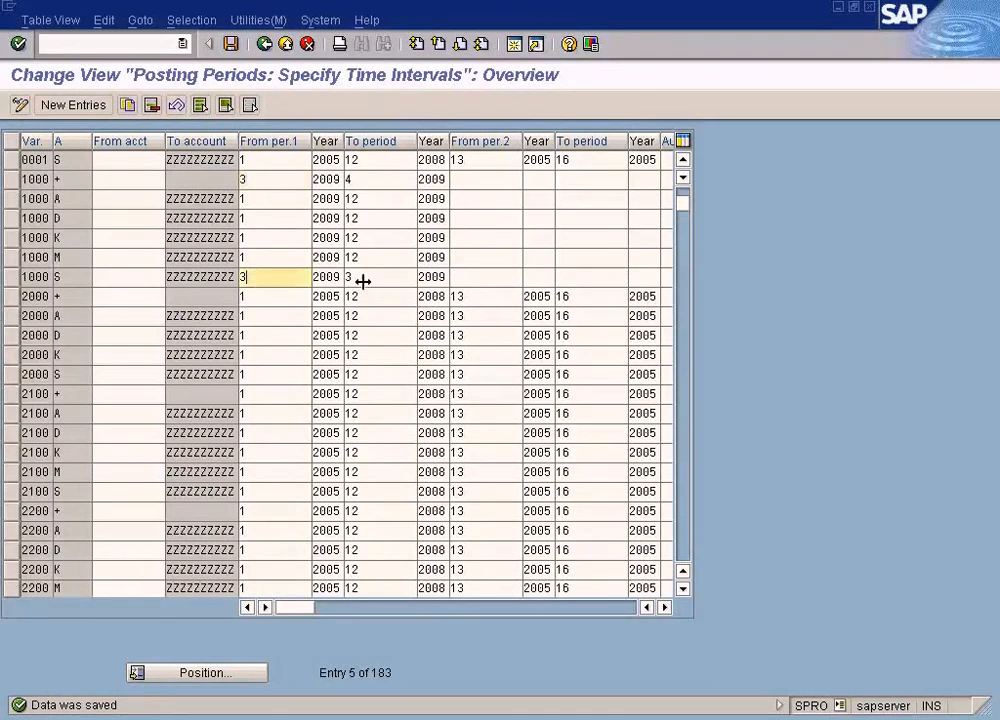
pyautogui.click(263, 181)
pyautogui.click(347, 179)
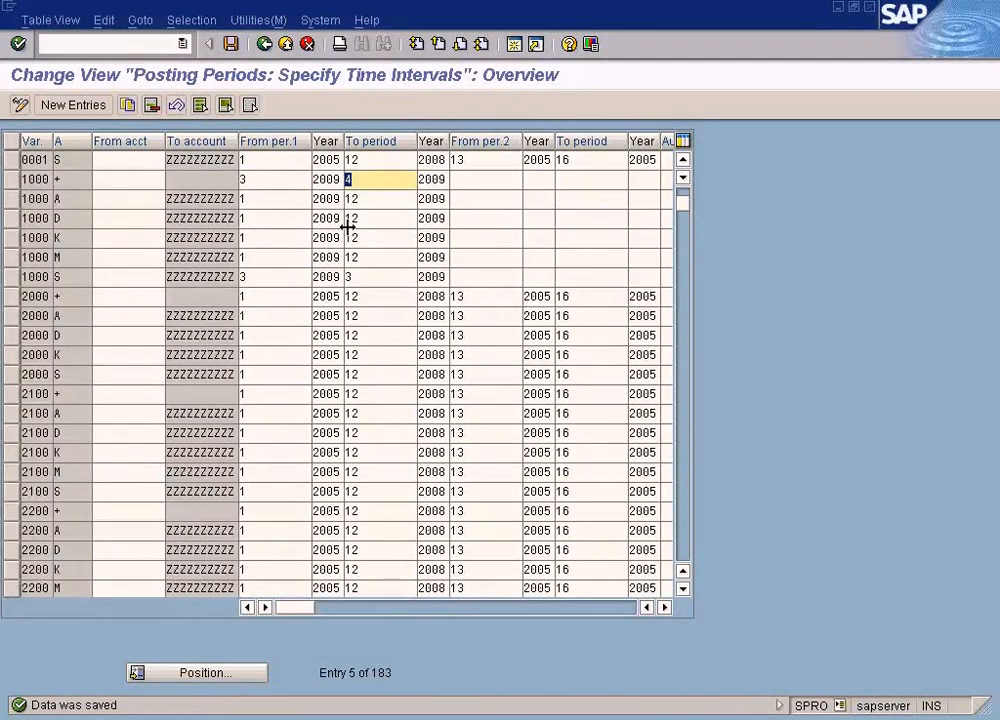
pyautogui.click(231, 44)
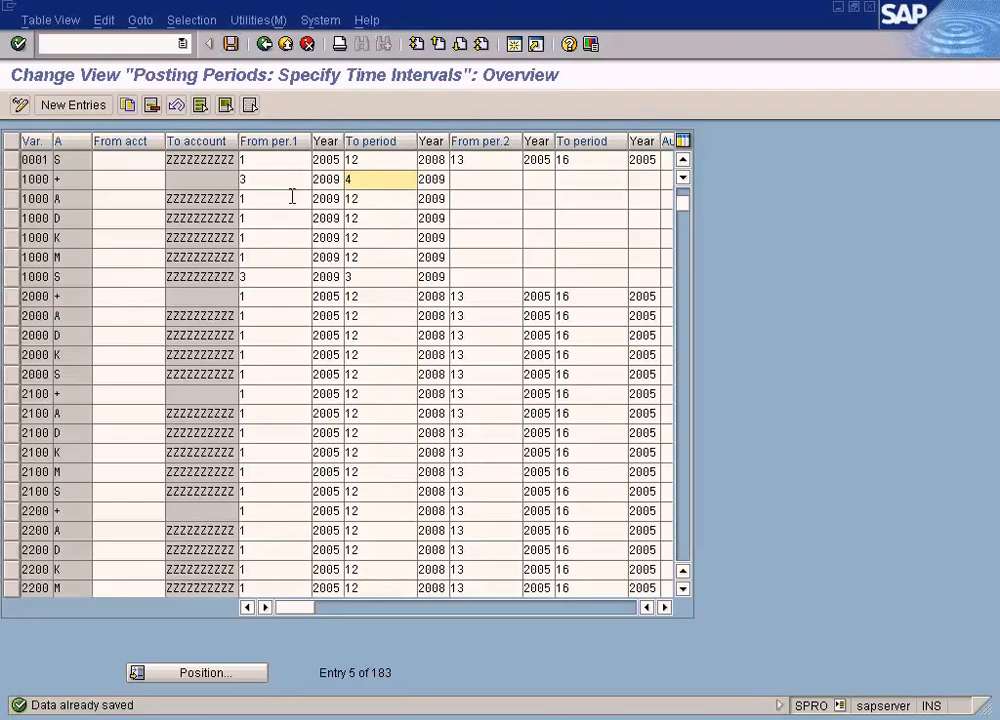
# - Review the period 3 and period 4 rows and their account notes in the Excel periods workbook, and return to SAP
pyautogui.click(505, 718)
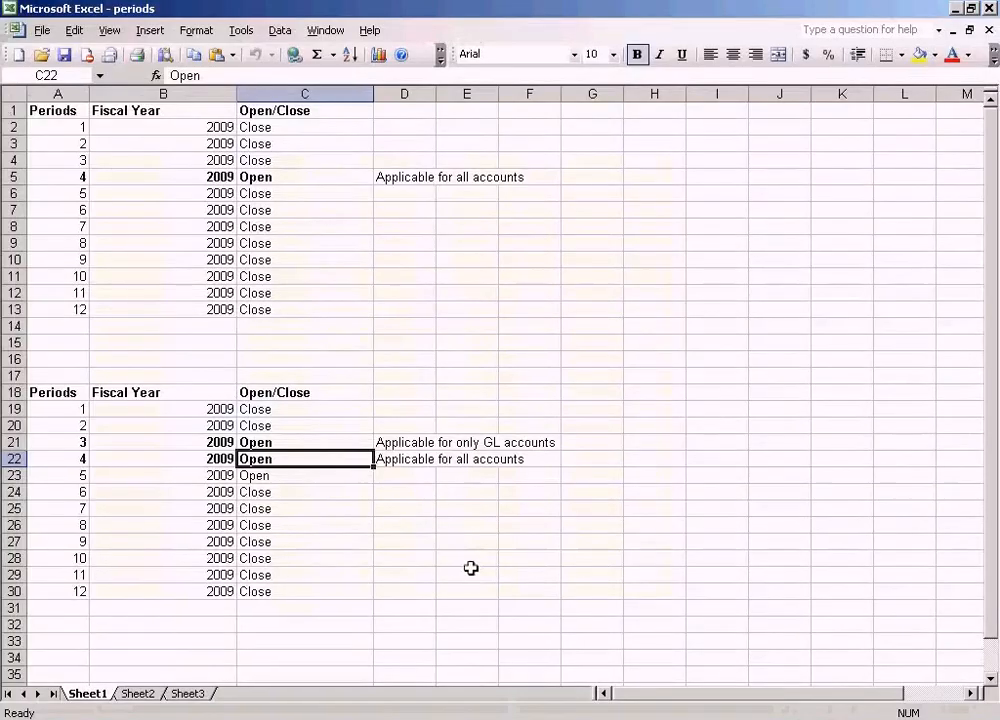
pyautogui.click(462, 469)
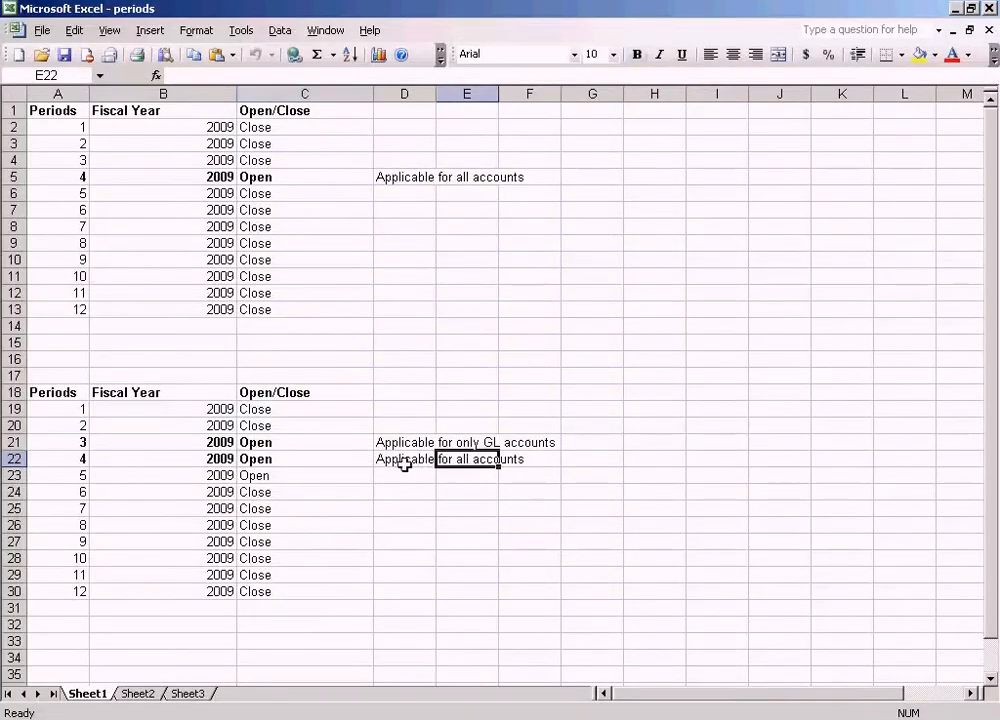
pyautogui.click(404, 462)
pyautogui.moveTo(74, 440); pyautogui.dragTo(453, 453)
pyautogui.click(434, 512)
pyautogui.click(440, 442)
pyautogui.hotkey('alt', 'Tab')
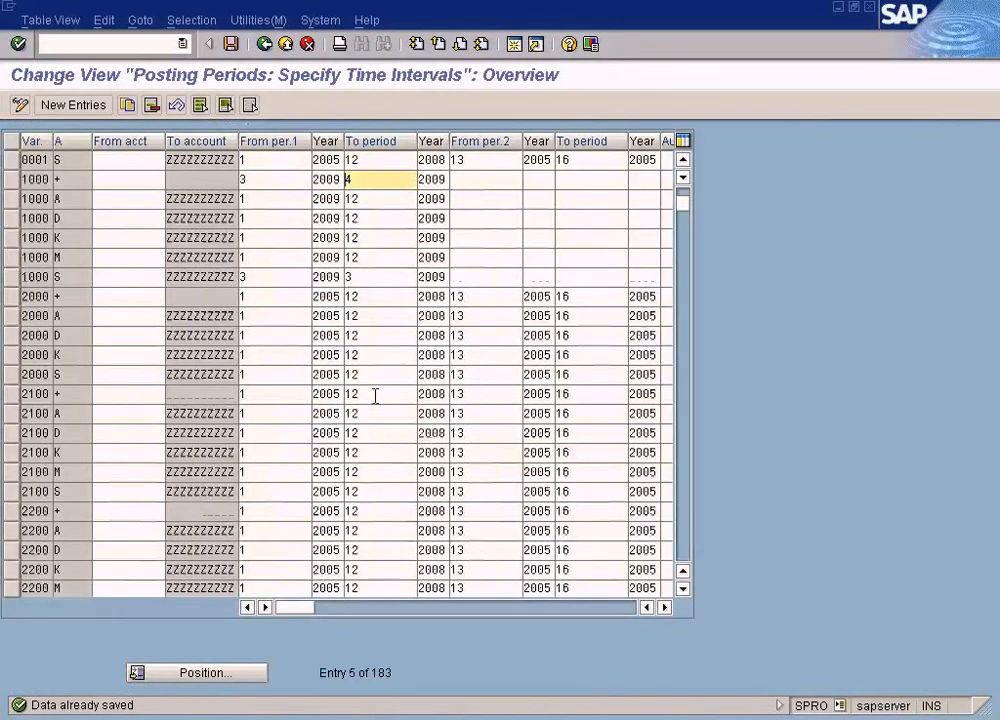
# - Examine the from-period and to-period of variant 1000's + row in relation to the S and A rows
pyautogui.click(265, 278)
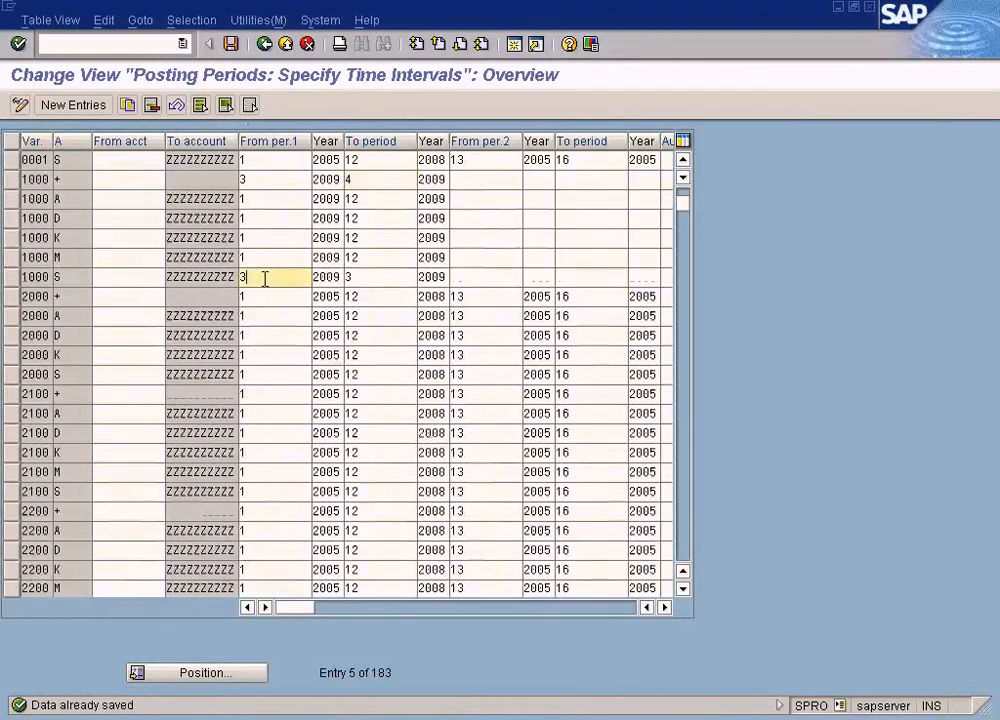
pyautogui.click(271, 179)
pyautogui.click(356, 181)
pyautogui.click(279, 181)
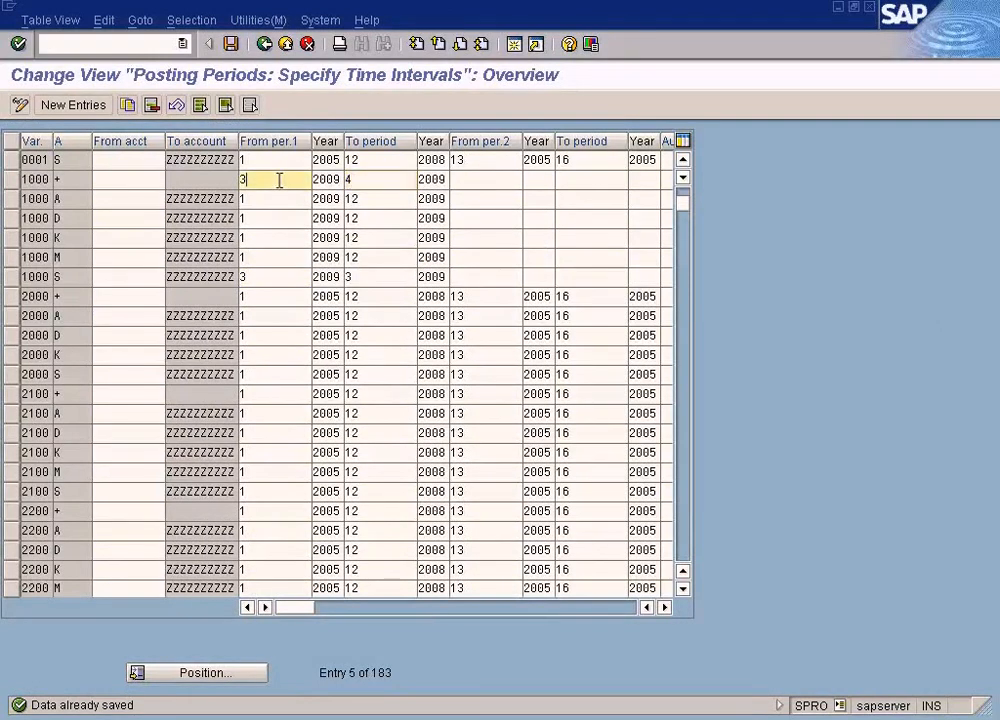
pyautogui.doubleClick(368, 181)
pyautogui.click(245, 180)
pyautogui.click(244, 199)
pyautogui.click(284, 185)
# - Copy the + row's interval from period 3/2009 to 4/2009 as a block into variant 1000's A row
pyautogui.hotkey('ctrl', 'y')
pyautogui.moveTo(241, 180); pyautogui.dragTo(449, 192)
pyautogui.hotkey('ctrl', 'c')
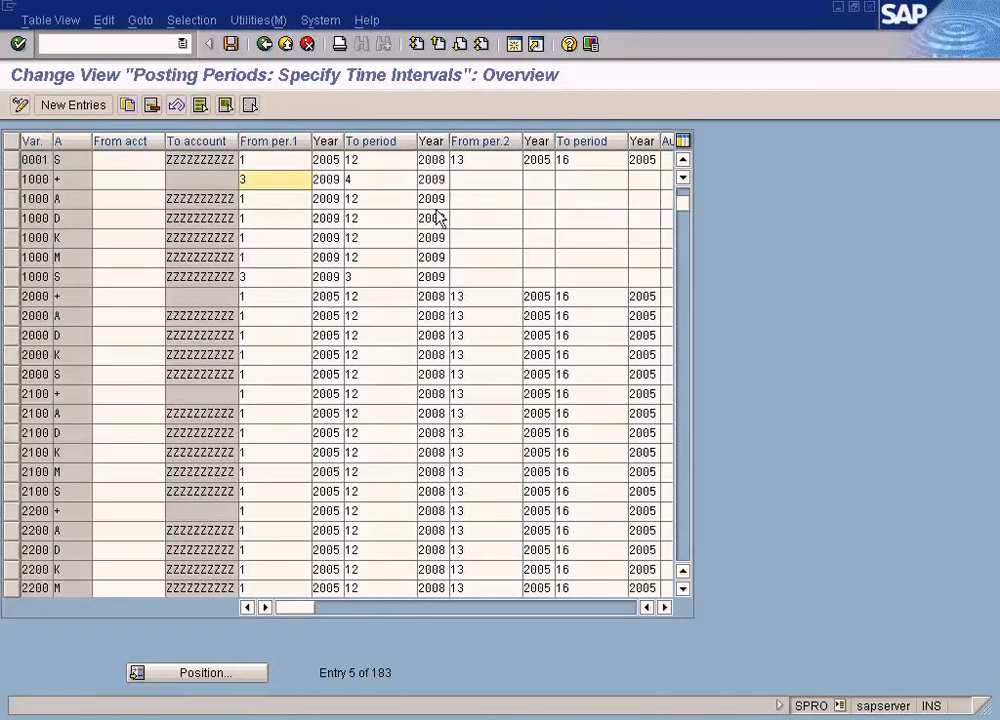
pyautogui.click(241, 198)
pyautogui.hotkey('ctrl', 'v')
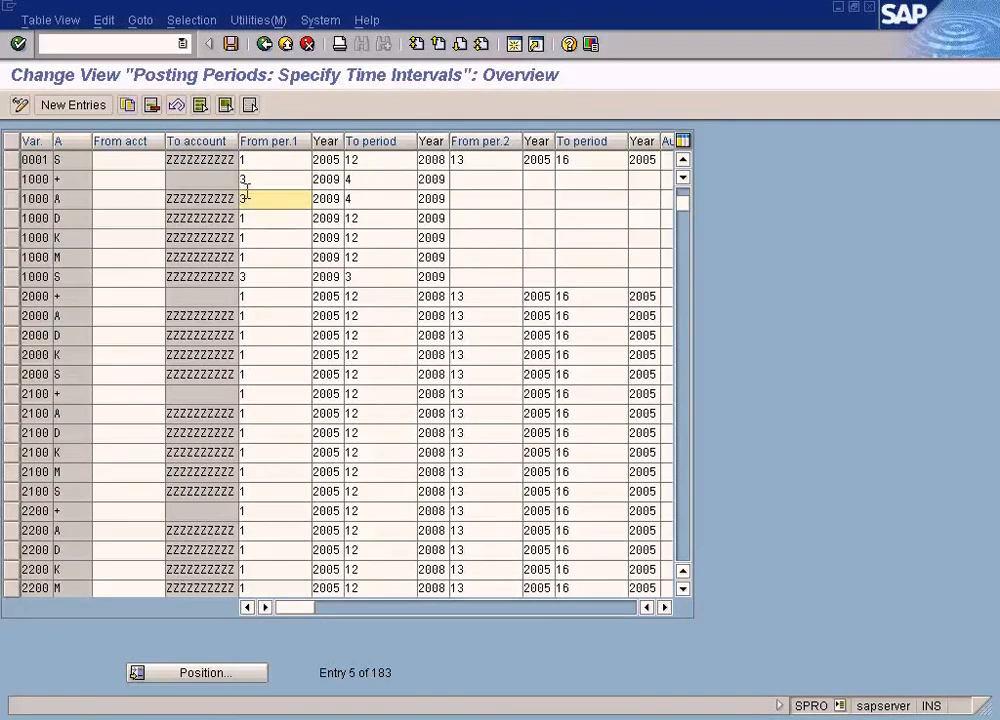
# - Paste the copied interval, period 3/2009 to 4/2009, into the D, K and M rows of variant 1000
pyautogui.click(241, 218)
pyautogui.hotkey('ctrl', 'v')
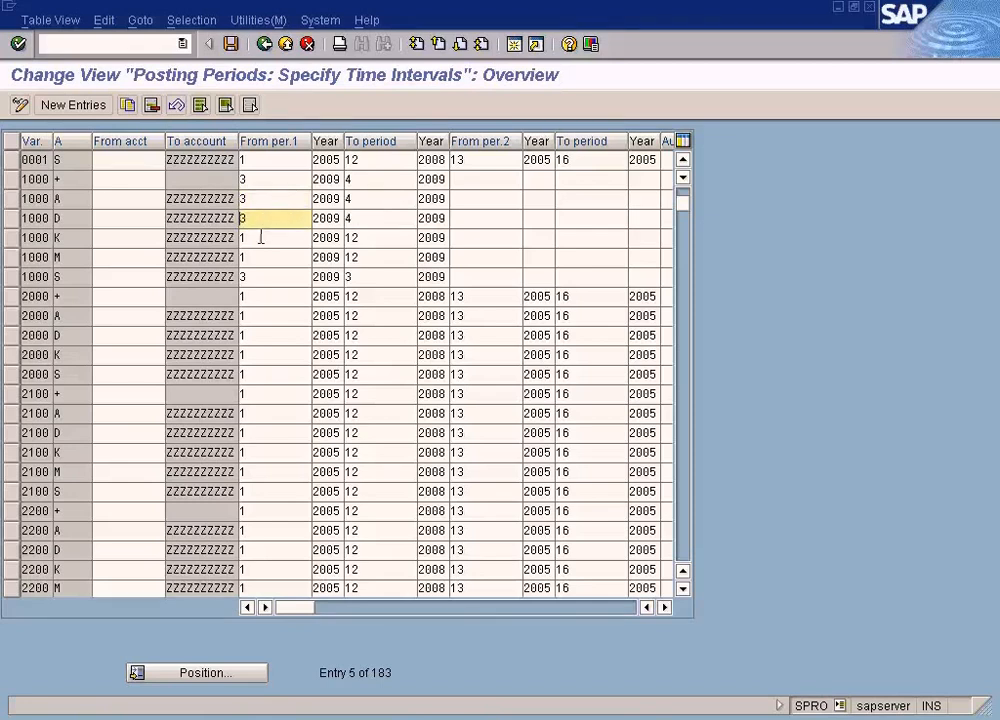
pyautogui.click(260, 232)
pyautogui.hotkey('ctrl', 'v')
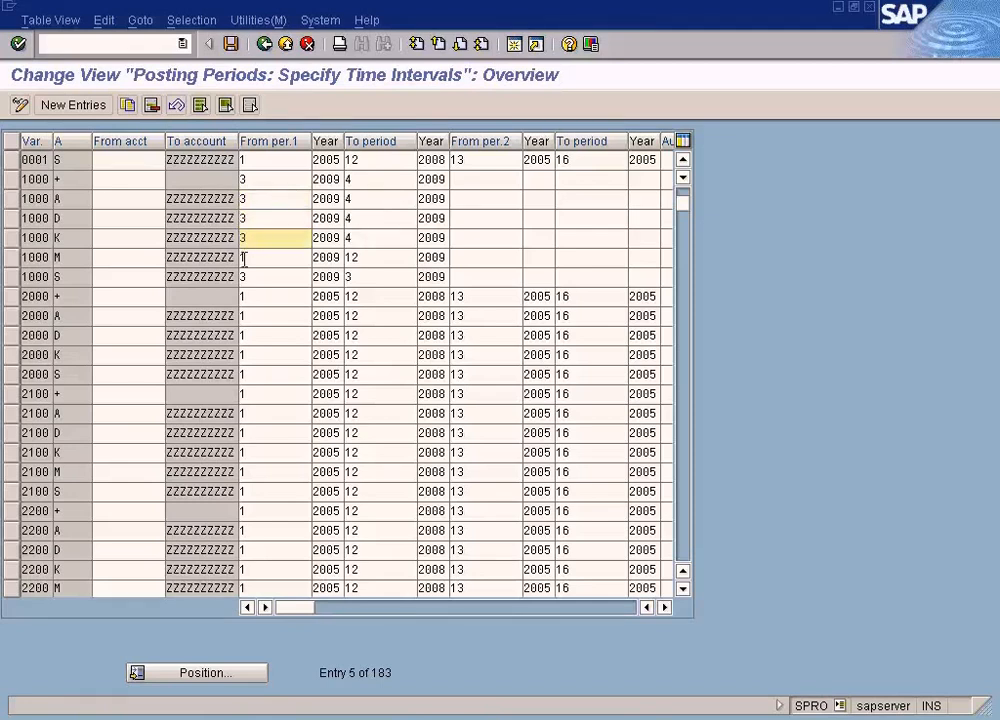
pyautogui.click(268, 256)
pyautogui.hotkey('ctrl', 'v')
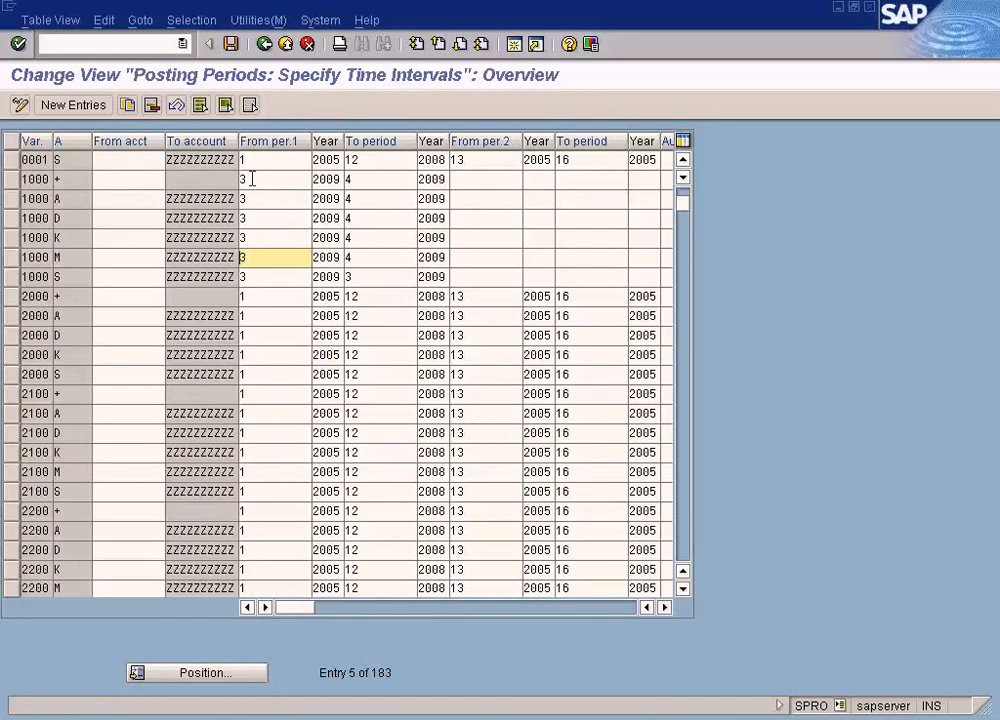
# - Block-select the + row's cells from first from-period to first to-period and copy them again
pyautogui.click(250, 179)
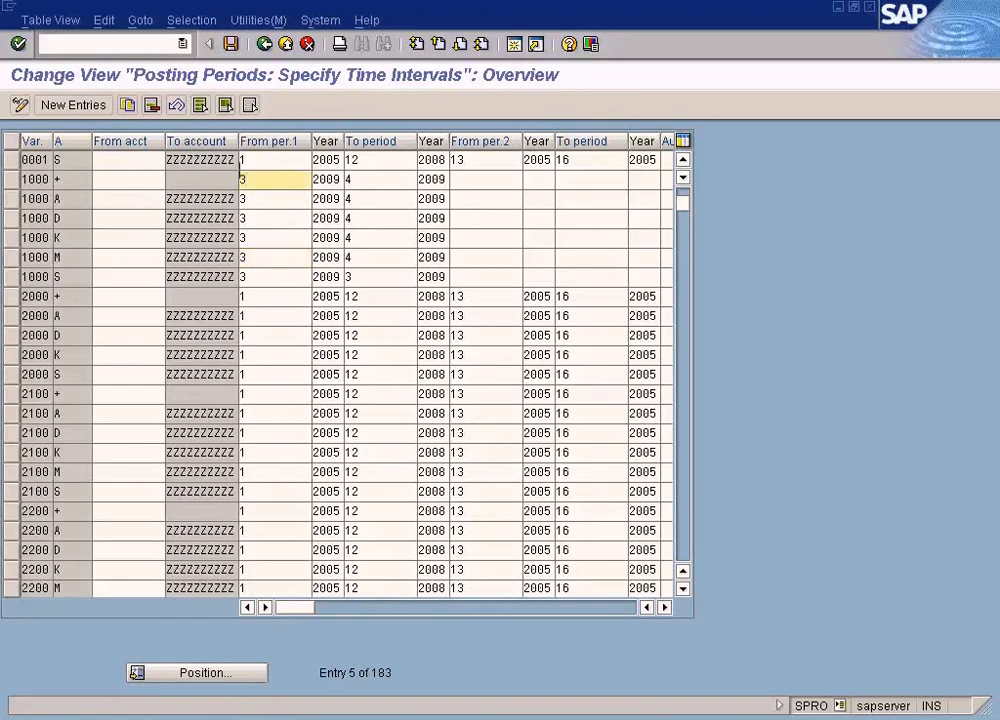
pyautogui.moveTo(242, 168); pyautogui.dragTo(315, 188)
pyautogui.click(303, 212)
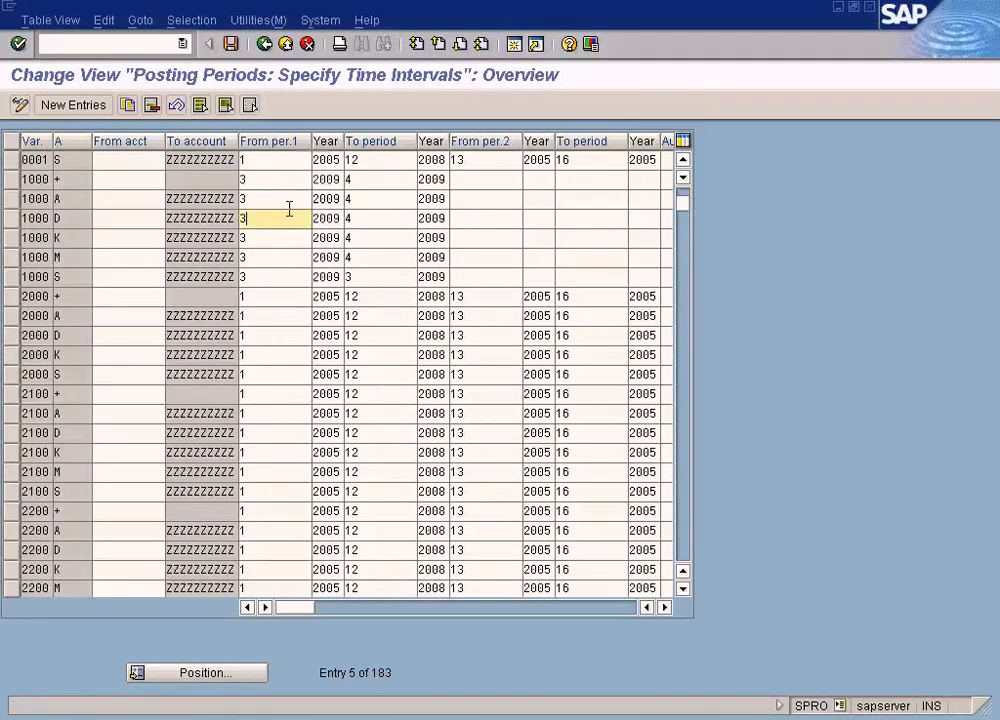
pyautogui.hotkey('ctrl', 'y')
pyautogui.moveTo(241, 172); pyautogui.dragTo(370, 185)
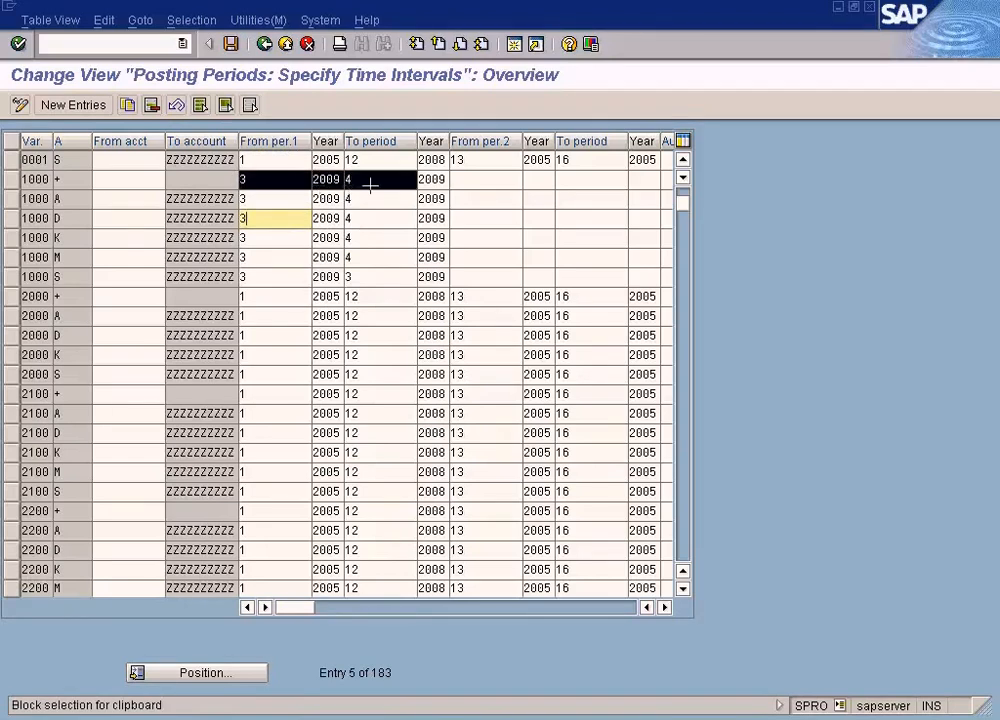
pyautogui.hotkey('ctrl', 'c')
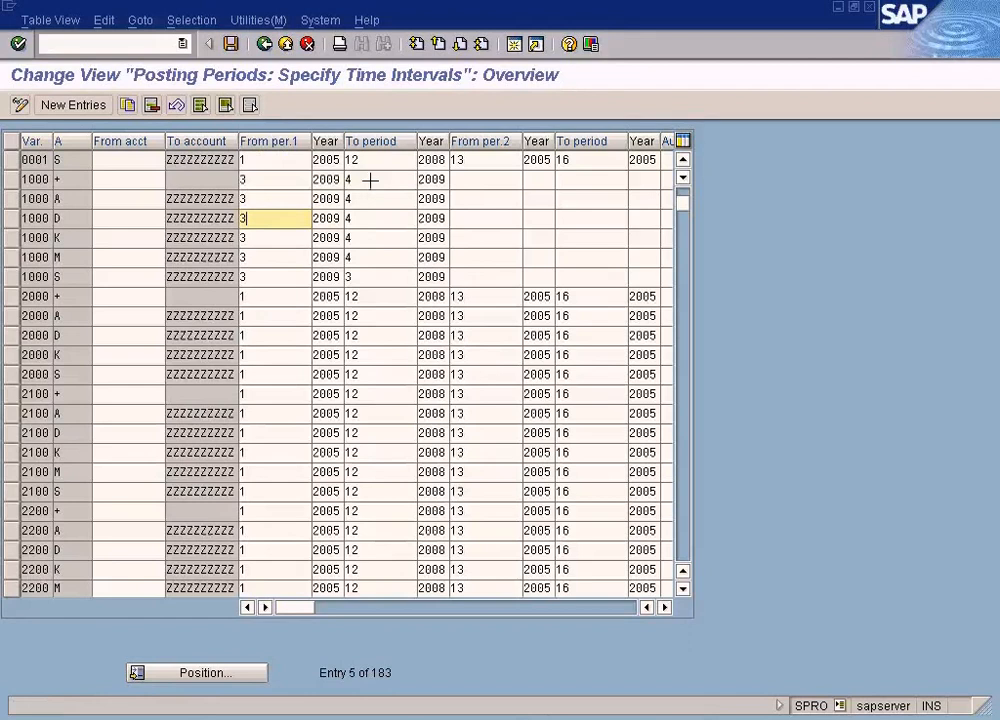
# - Review the from-period and to-period of variant 1000's A row alongside the D row
pyautogui.click(242, 196)
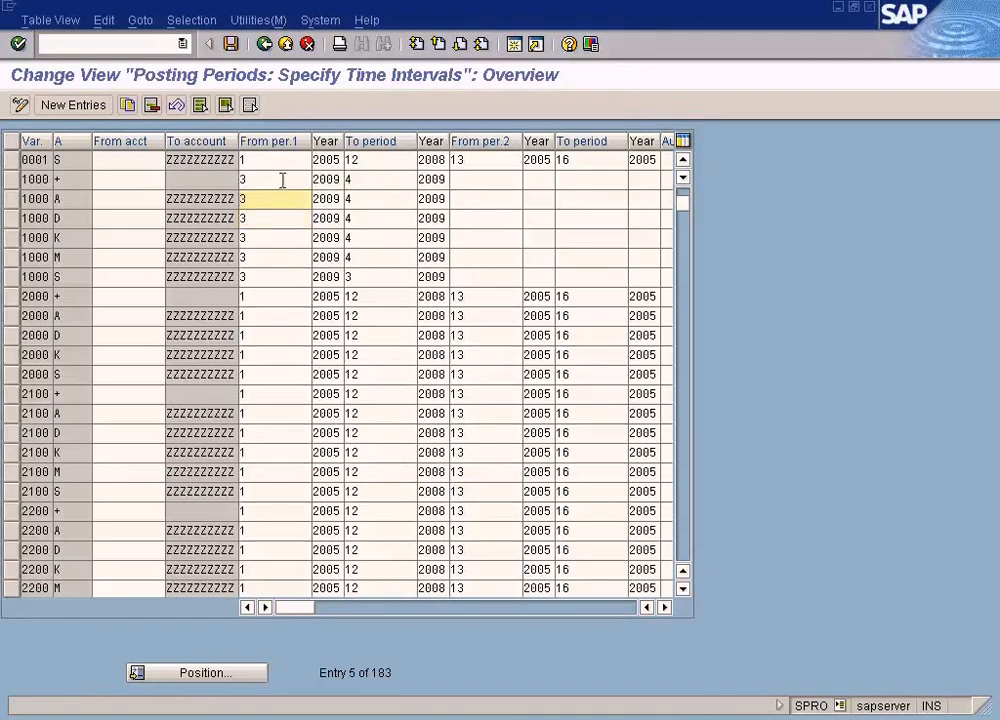
pyautogui.press('Down')
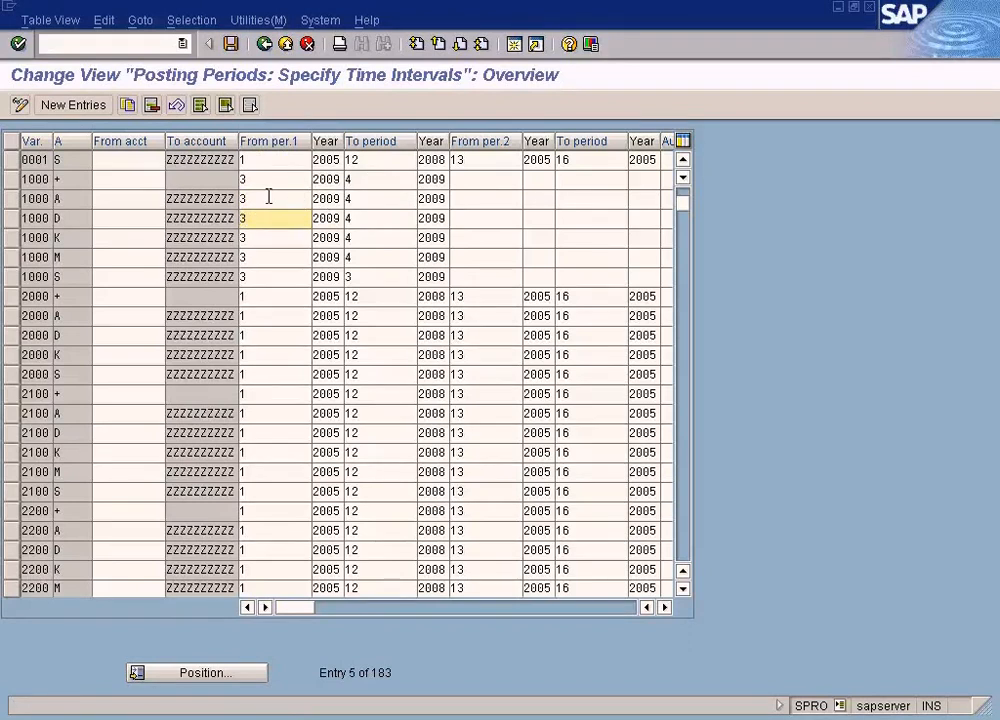
pyautogui.moveTo(264, 196); pyautogui.dragTo(227, 201)
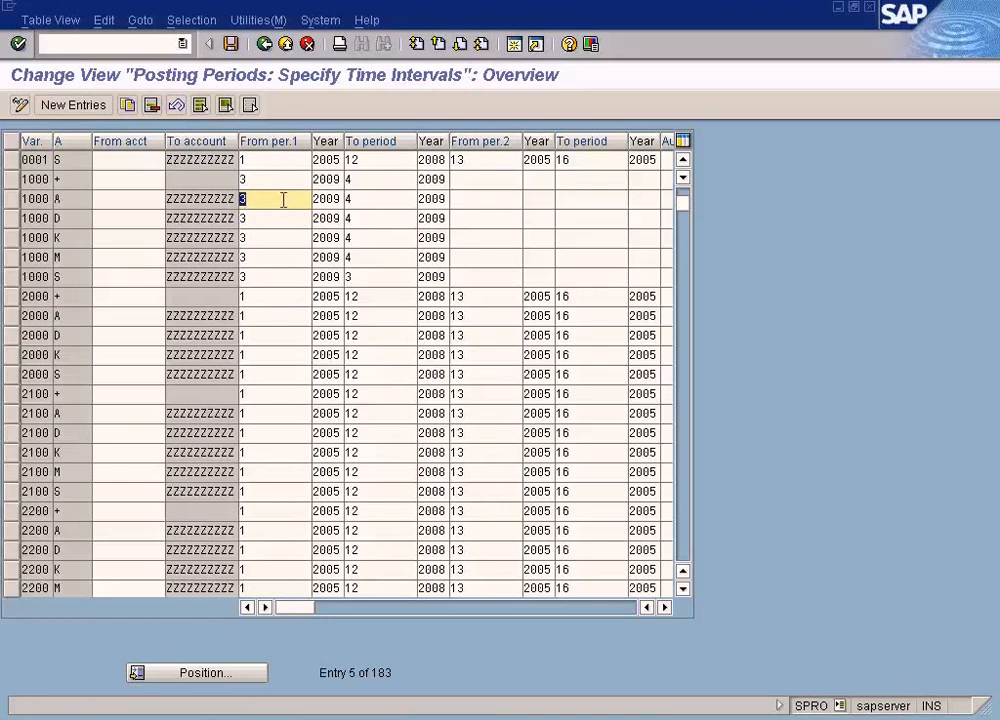
pyautogui.click(383, 203)
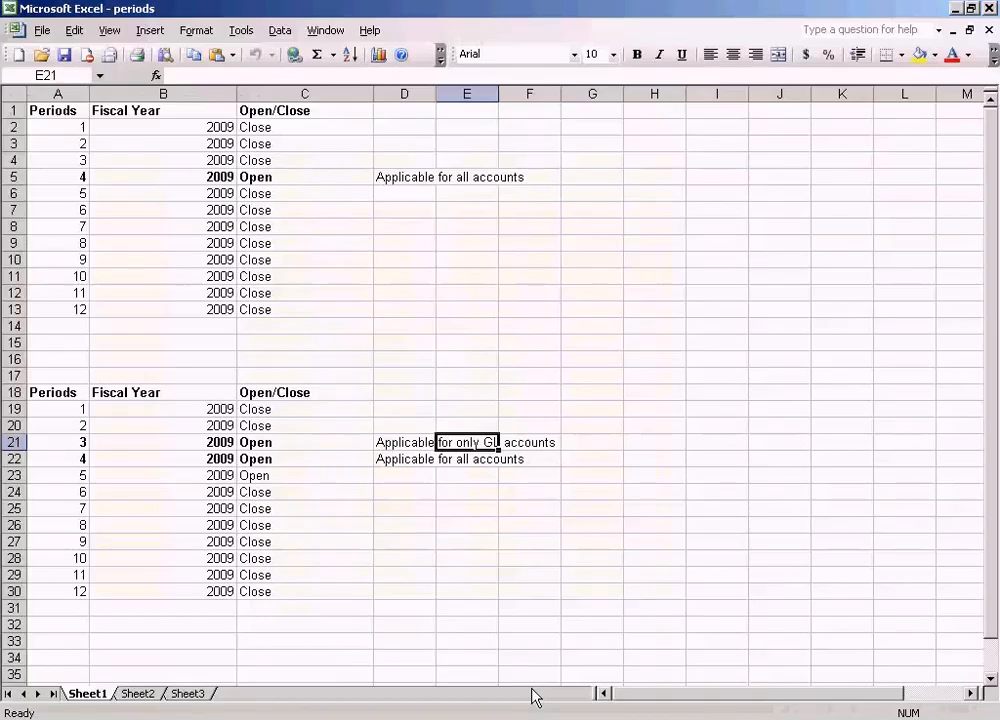
# - Switch from the Excel period plan back to SAP and set the first from-period to 4 in variant 1000's A, D, K and M rows
pyautogui.click(418, 463)
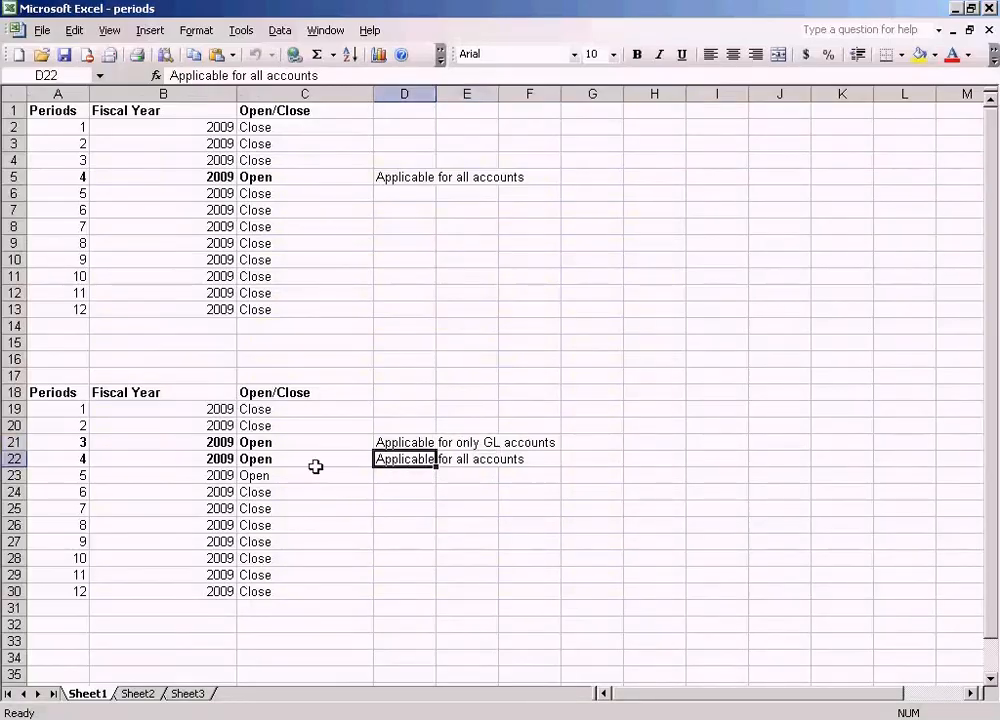
pyautogui.click(215, 462)
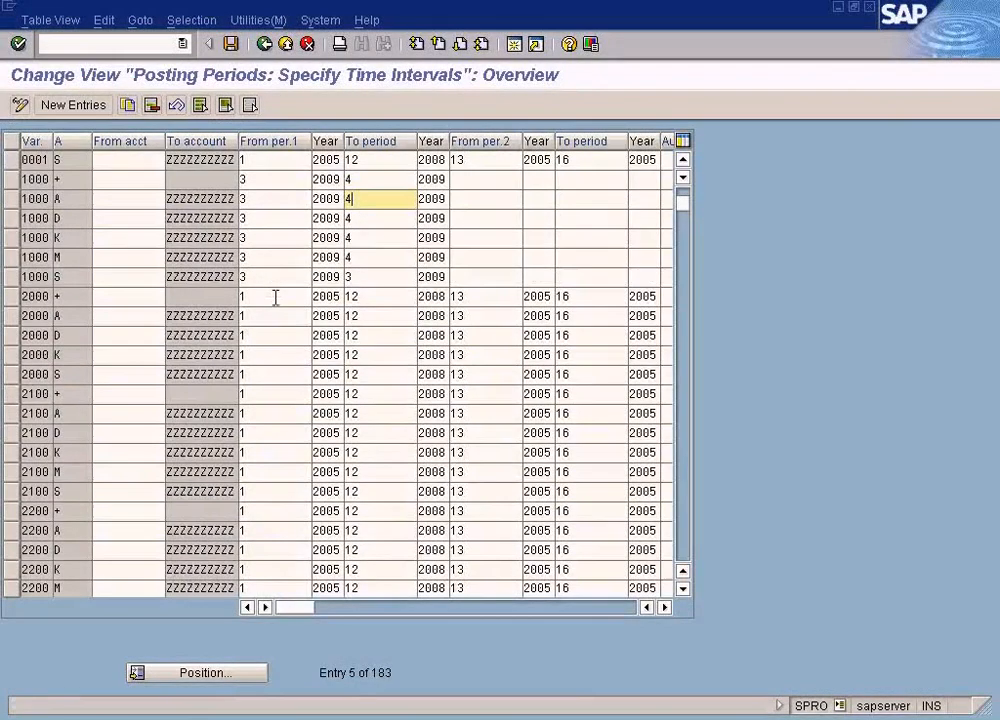
pyautogui.click(255, 199)
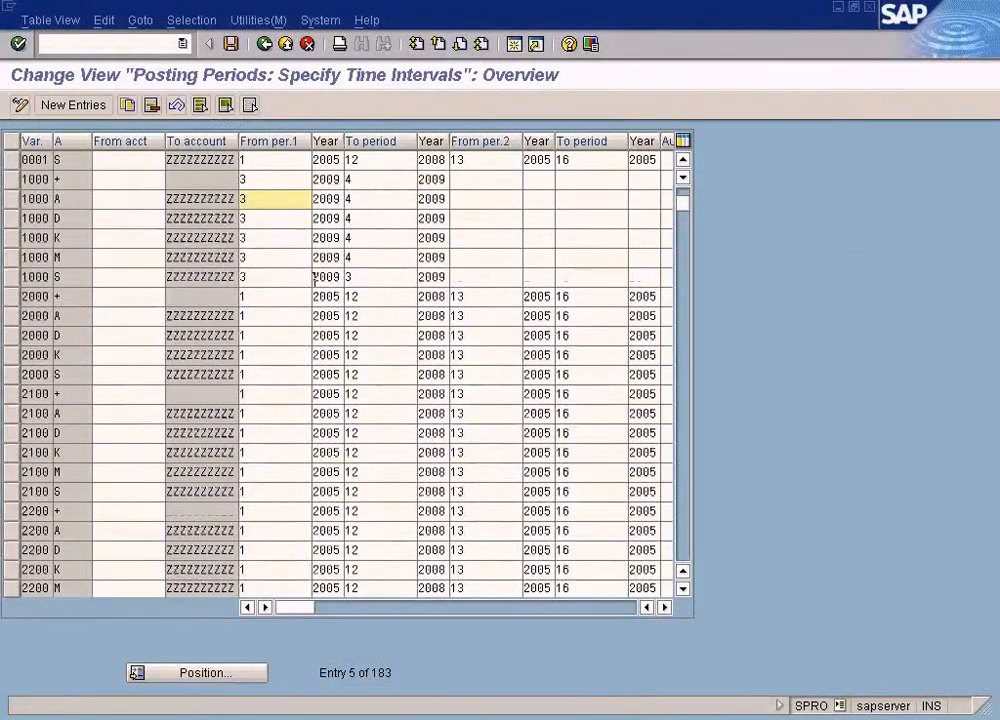
pyautogui.write('4')
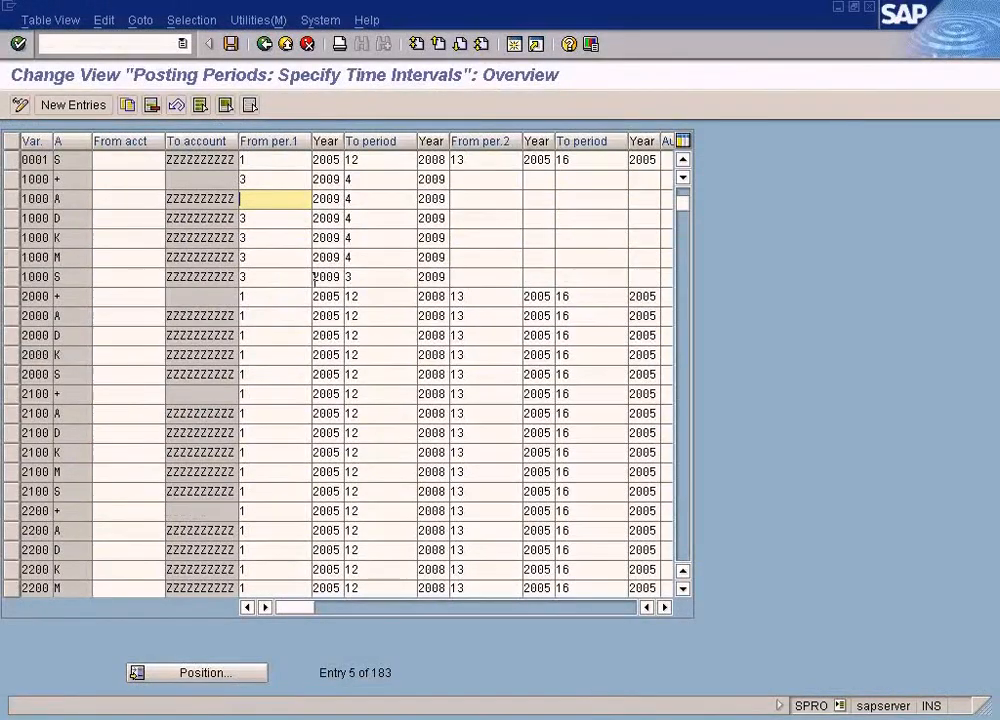
pyautogui.press('Down')
pyautogui.write('4')
pyautogui.press('Down')
pyautogui.press('Up')
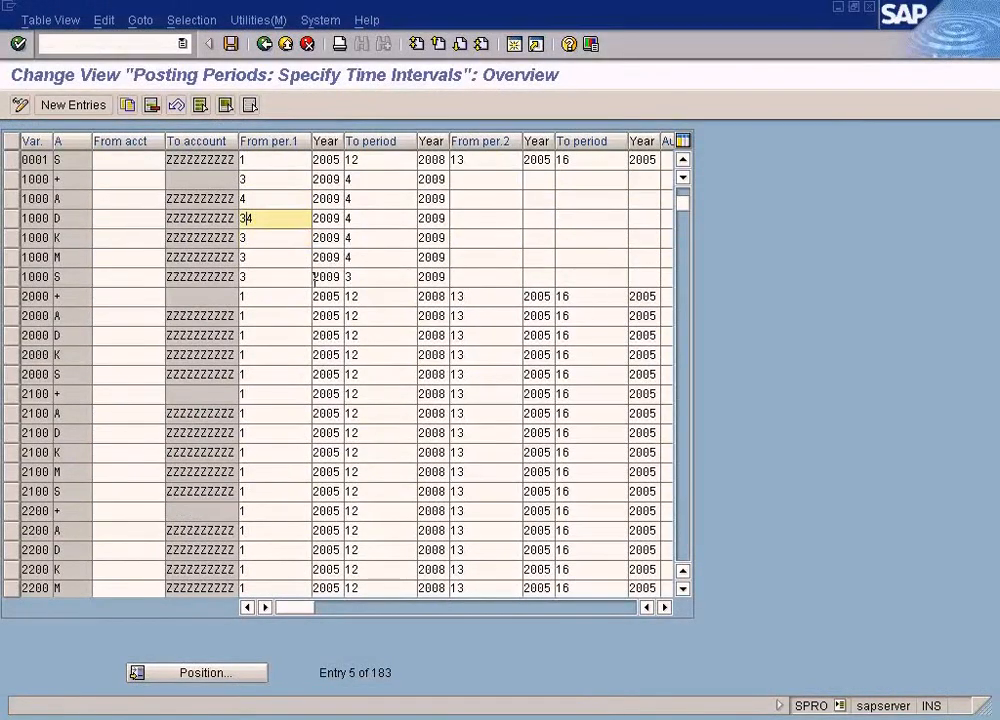
pyautogui.press('Down')
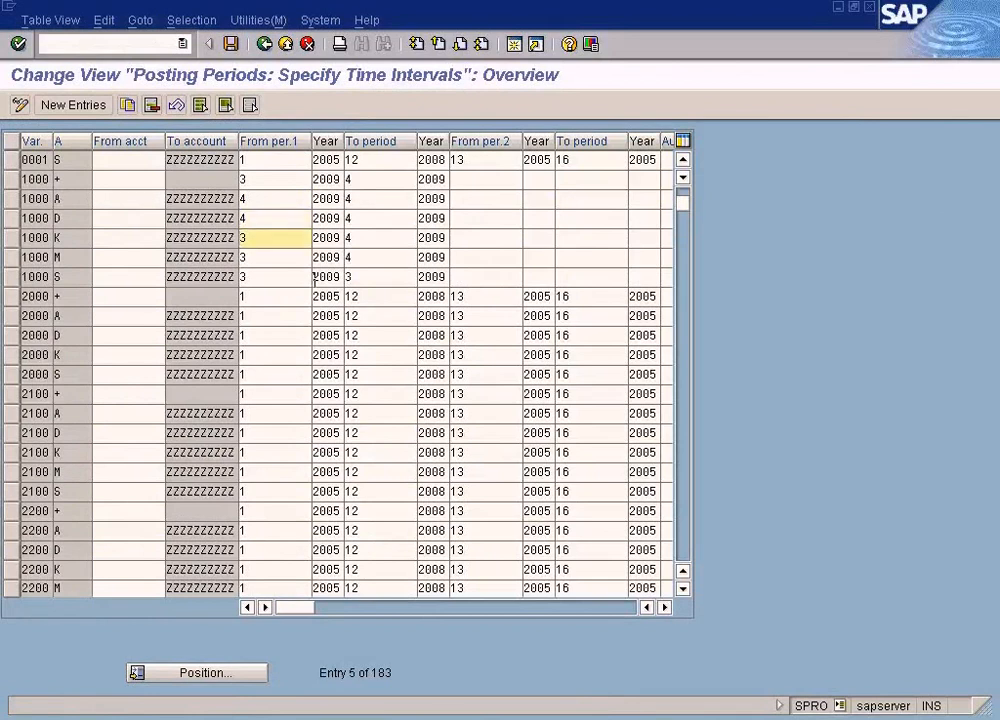
pyautogui.press('Down')
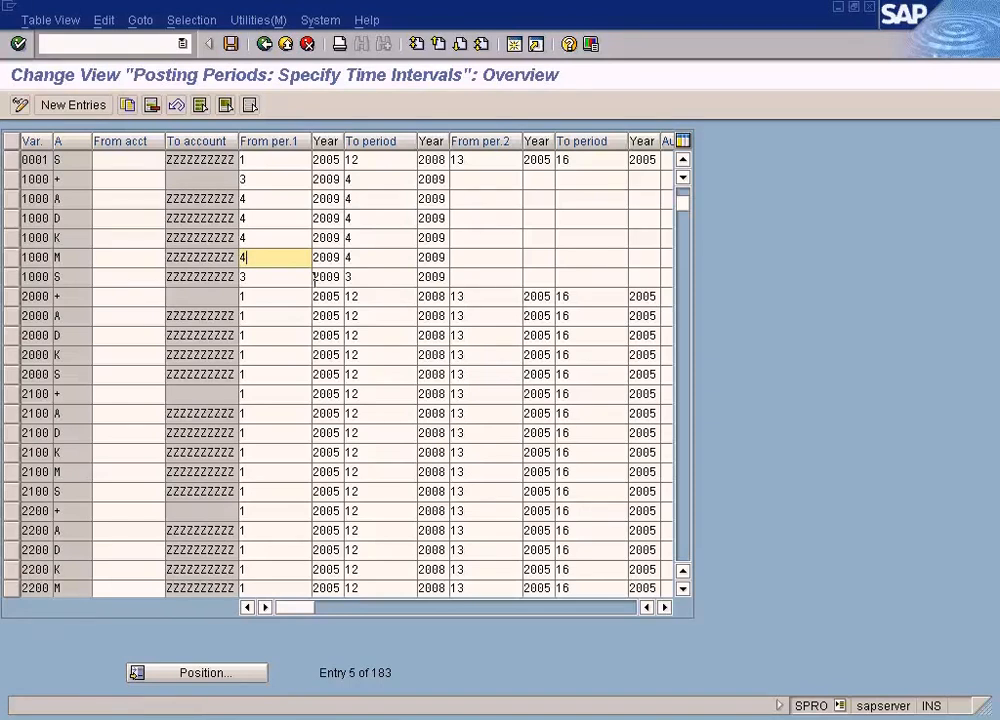
pyautogui.click(73, 218)
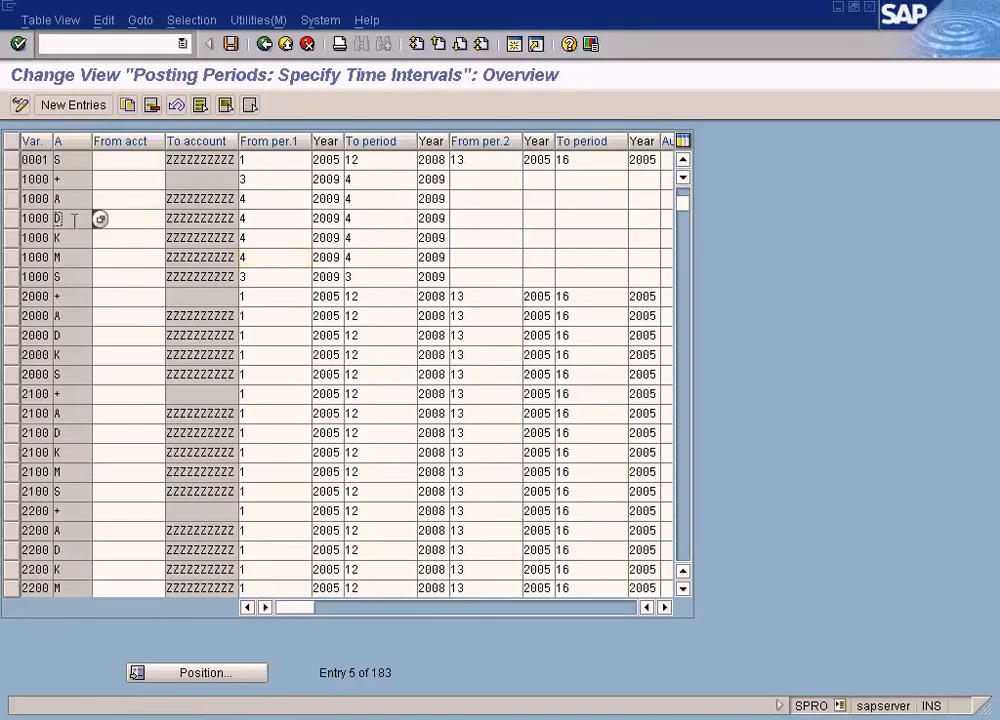
pyautogui.click(259, 222)
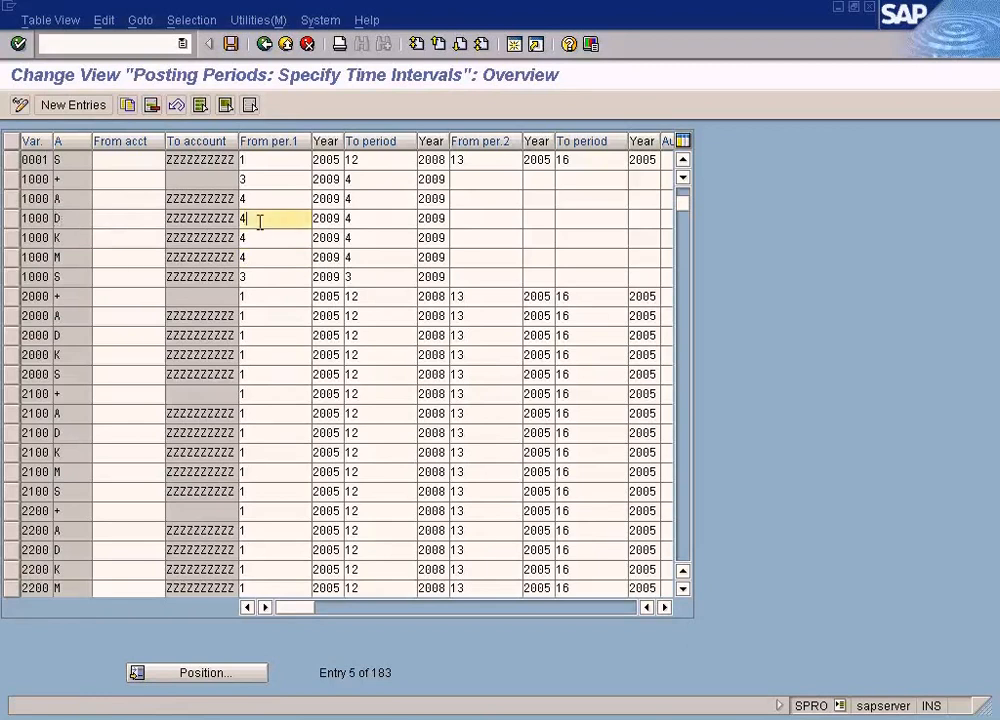
# - Go through the start periods of variant 1000's account types K, M and S and save the posting period intervals
pyautogui.click(250, 236)
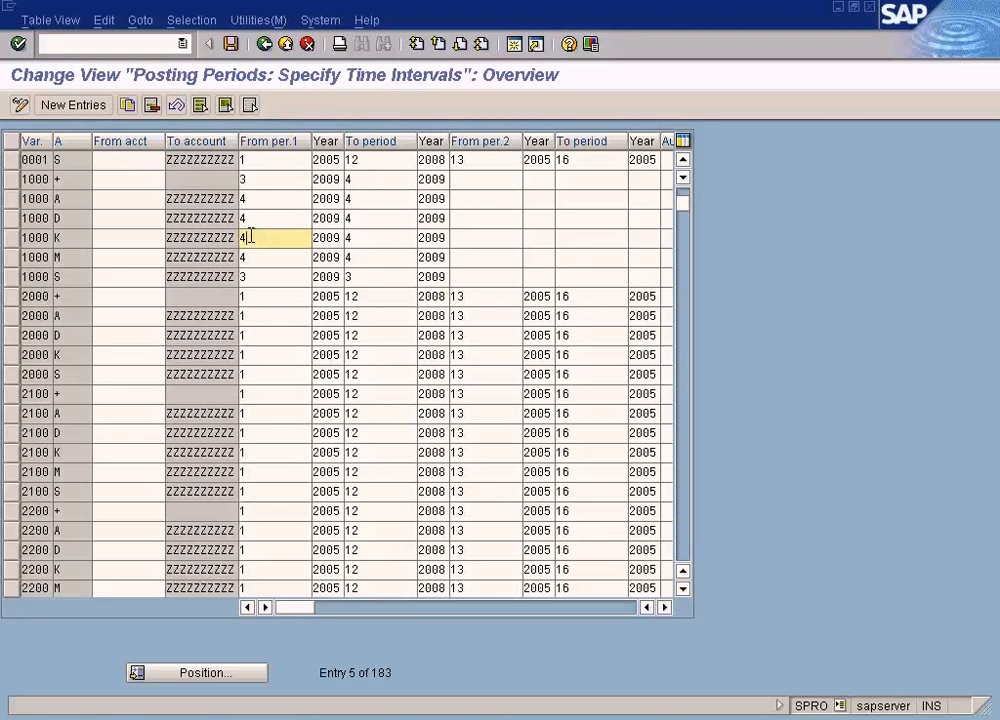
pyautogui.click(264, 258)
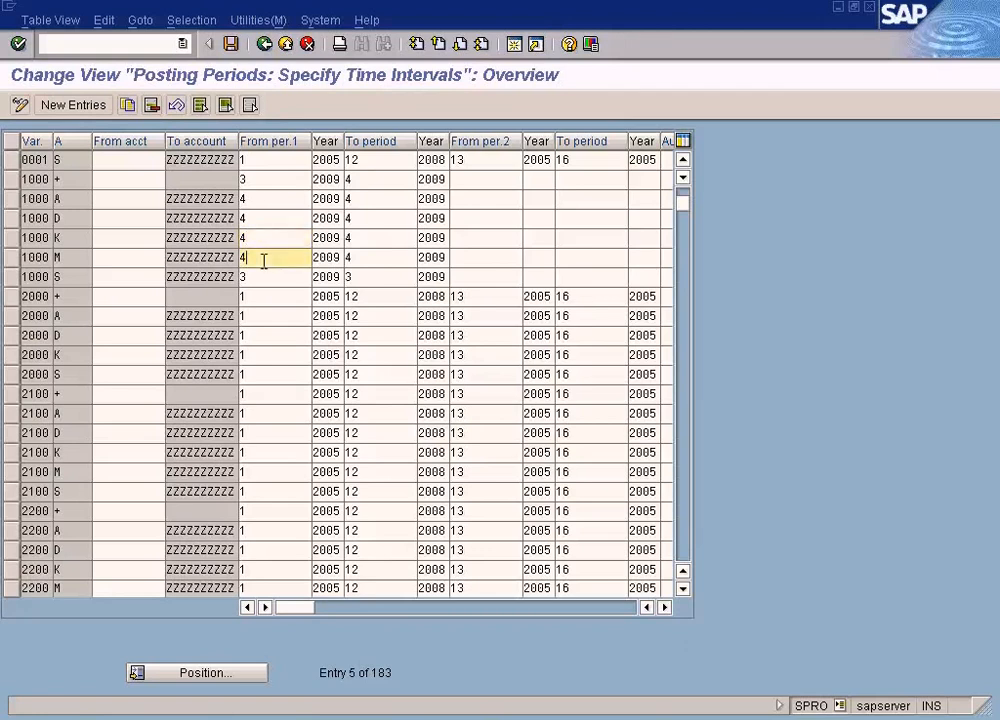
pyautogui.click(269, 282)
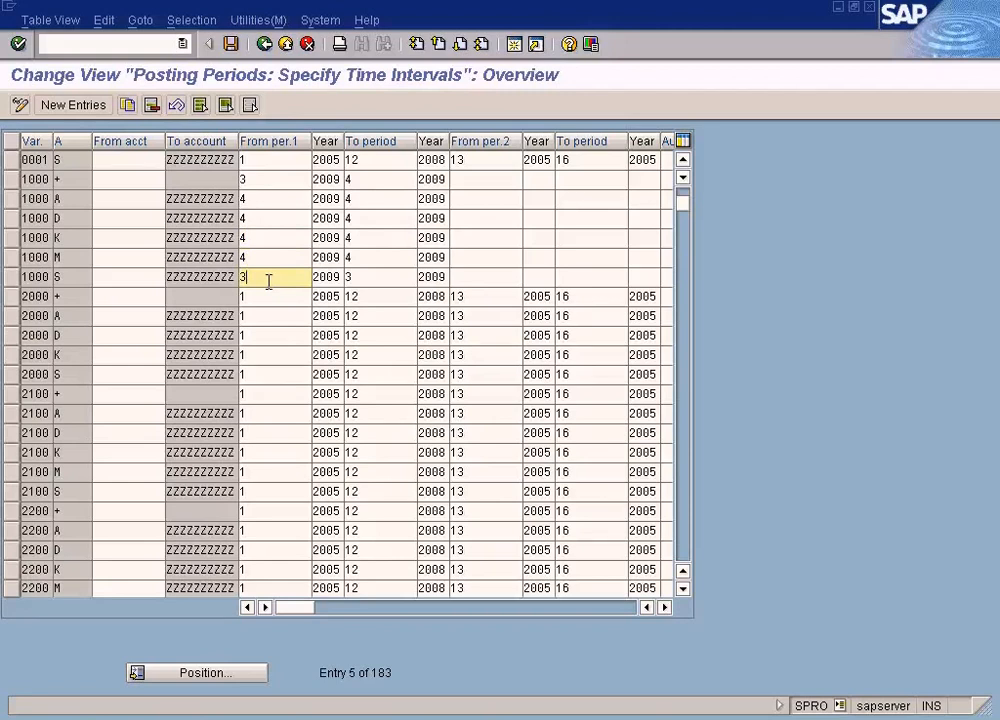
pyautogui.click(231, 44)
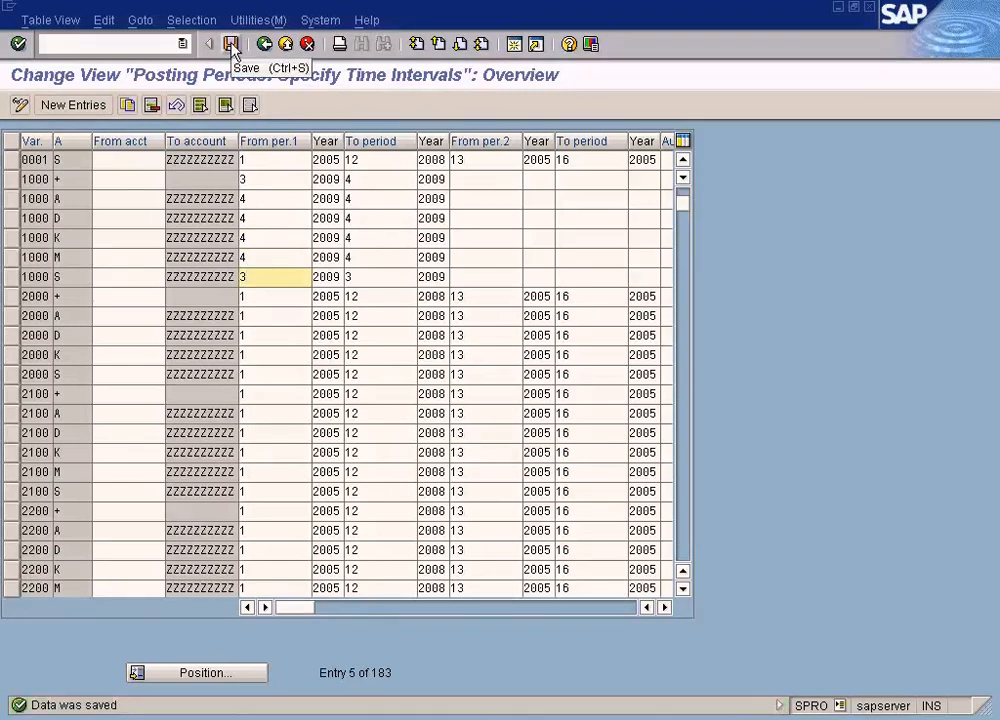
# - Examine the first period interval in variant 1000's rows for account types + and K
pyautogui.click(260, 179)
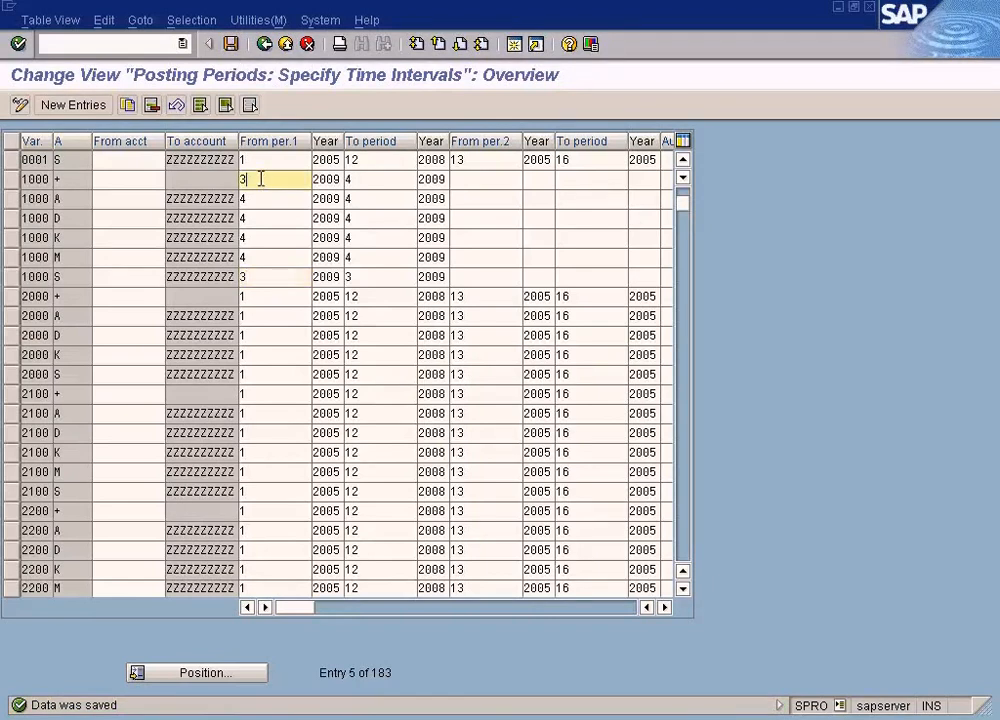
pyautogui.click(60, 179)
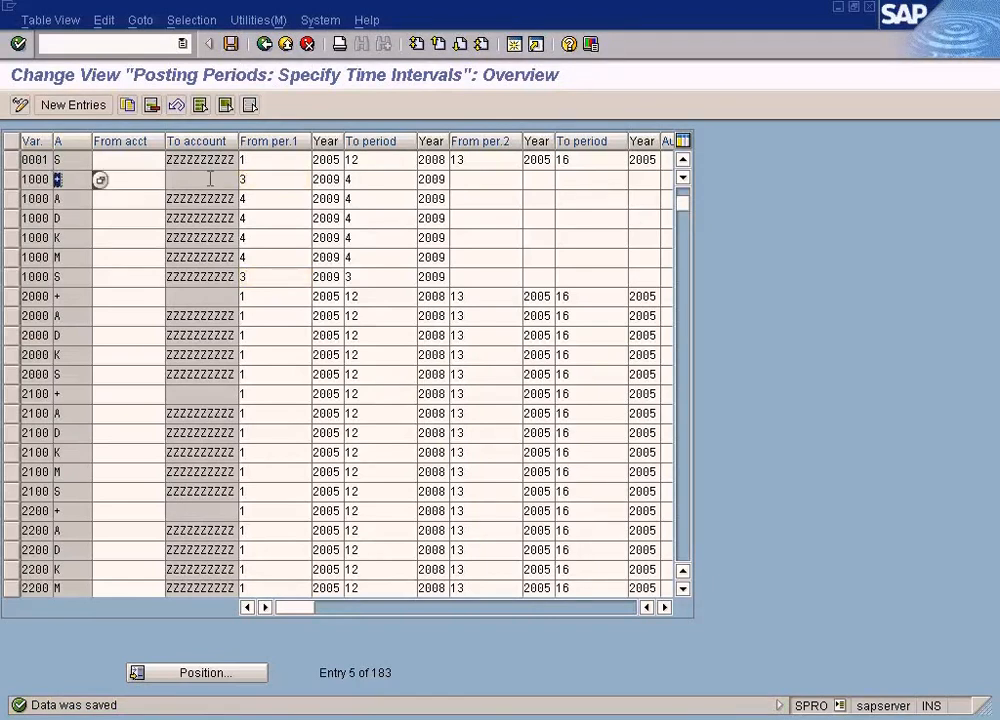
pyautogui.click(272, 179)
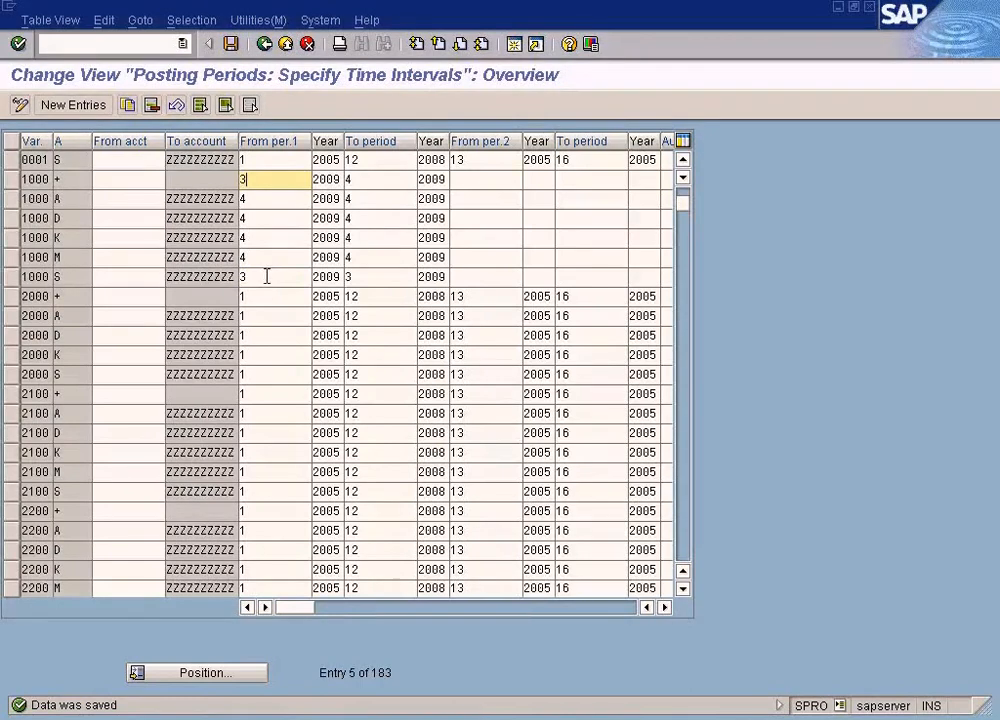
pyautogui.doubleClick(287, 179)
pyautogui.click(305, 718)
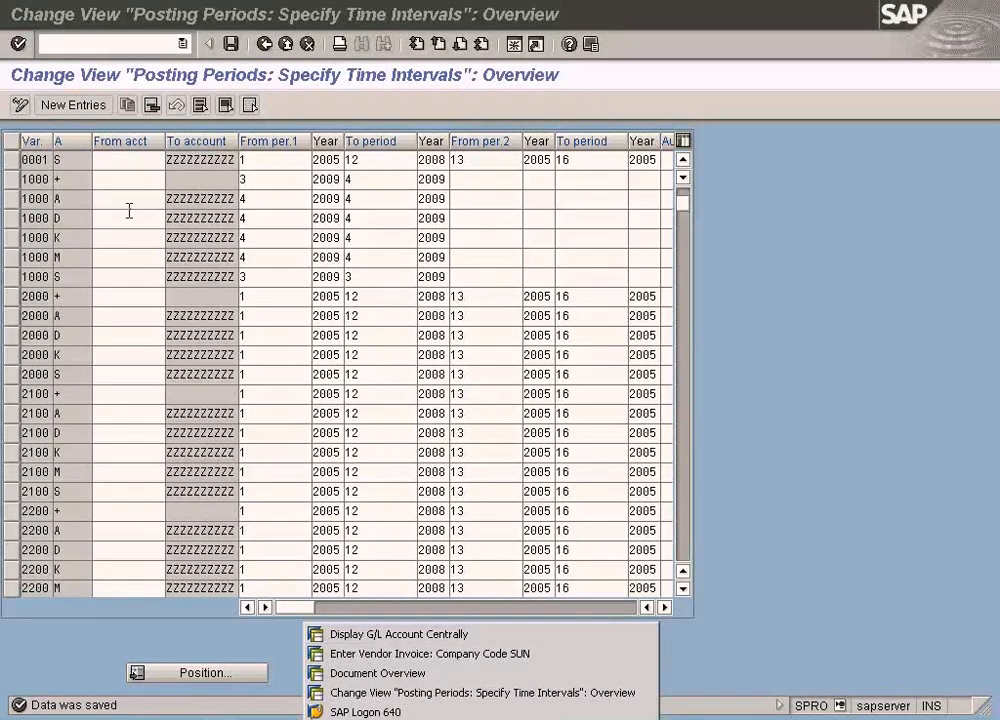
pyautogui.click(84, 237)
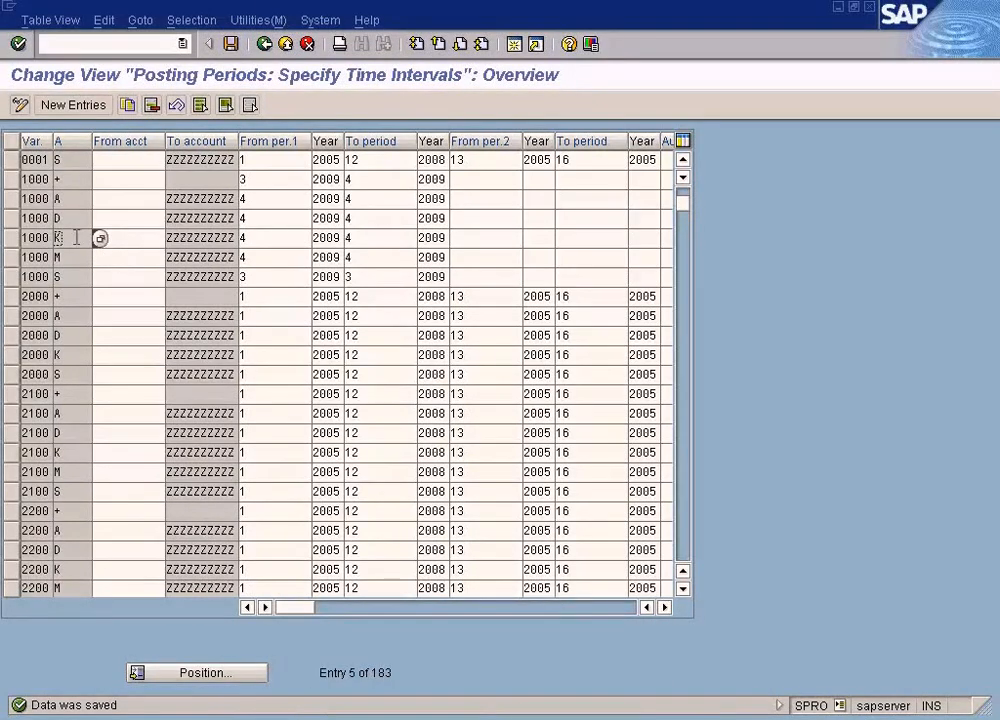
pyautogui.moveTo(76, 237); pyautogui.dragTo(33, 237)
pyautogui.moveTo(262, 238); pyautogui.dragTo(232, 238)
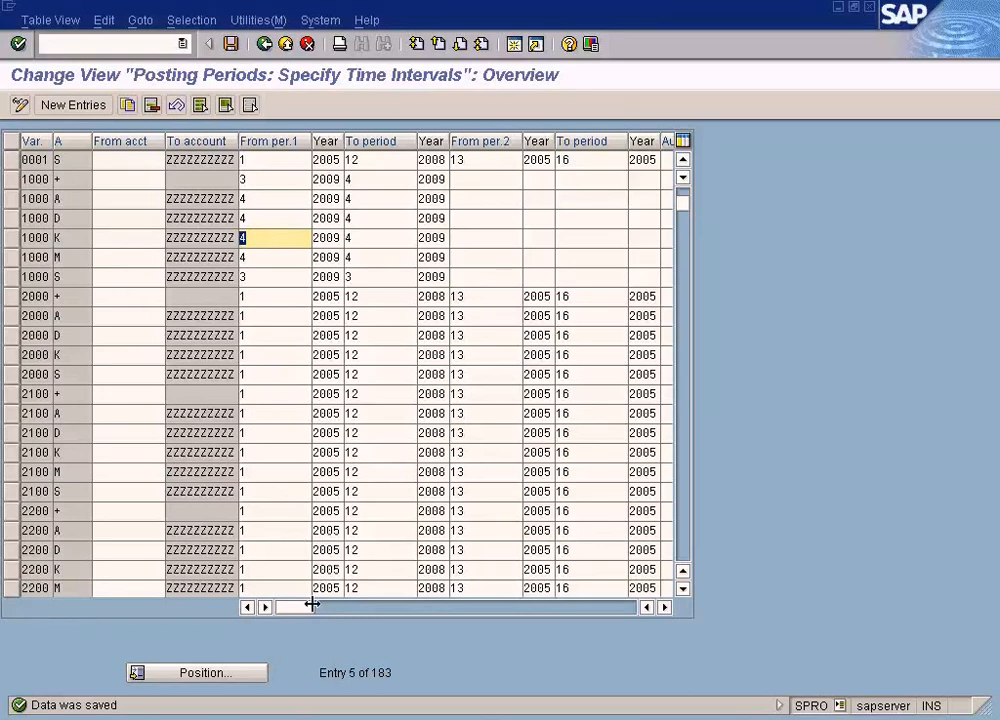
# - Switch to the open vendor invoice entry for company code SUN and exit it, discarding its data
pyautogui.click(350, 719)
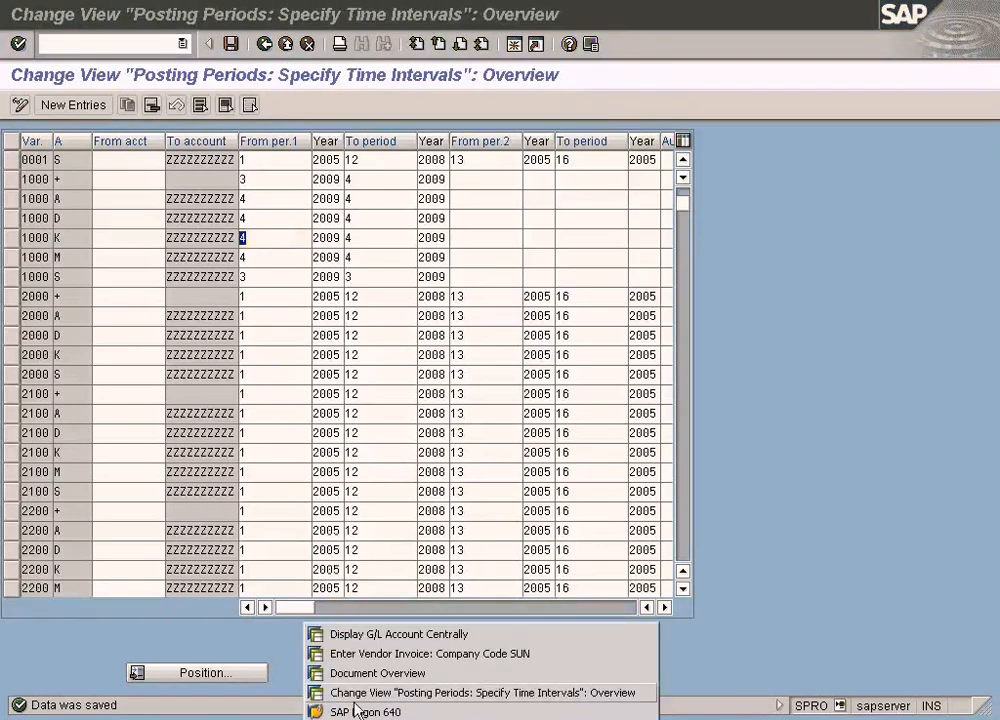
pyautogui.click(370, 653)
pyautogui.click(286, 45)
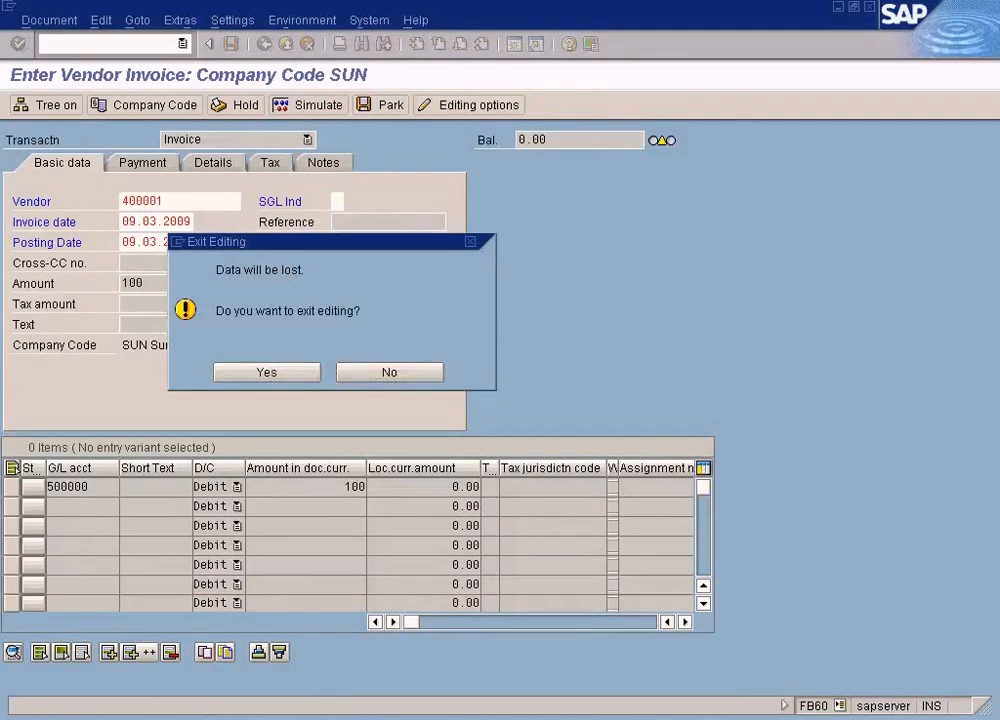
# - Return to the posting periods overview and save the time intervals again
pyautogui.click(340, 717)
pyautogui.click(360, 694)
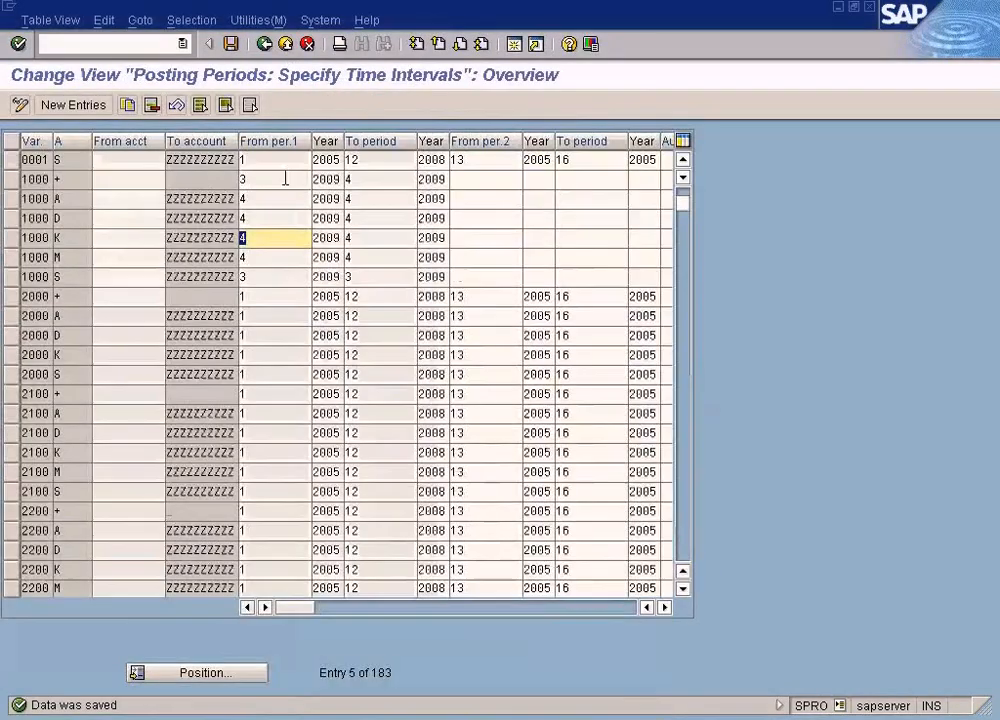
pyautogui.click(230, 44)
# - Switch to the SAP Easy Access session and run transaction fb60 from the command history
pyautogui.click(340, 717)
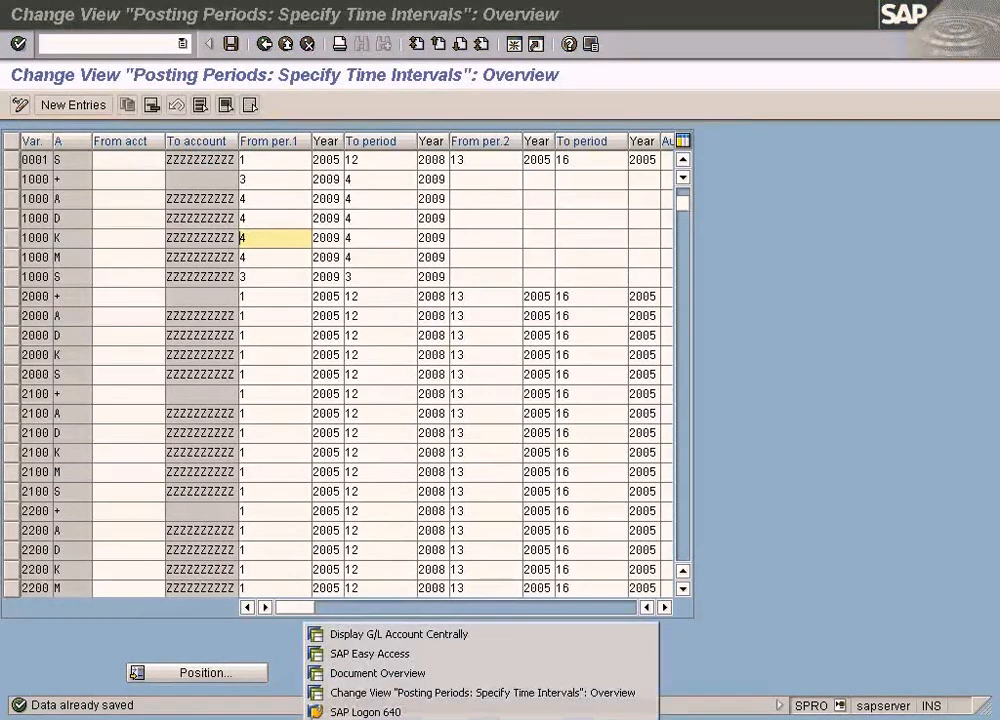
pyautogui.click(372, 656)
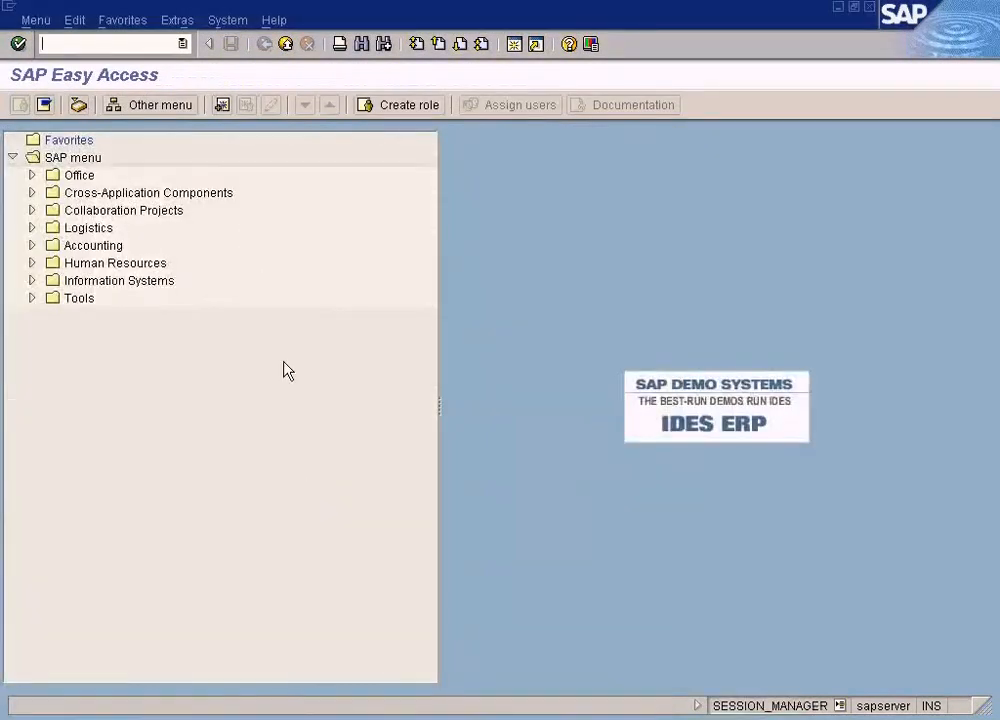
pyautogui.click(182, 44)
pyautogui.click(163, 88)
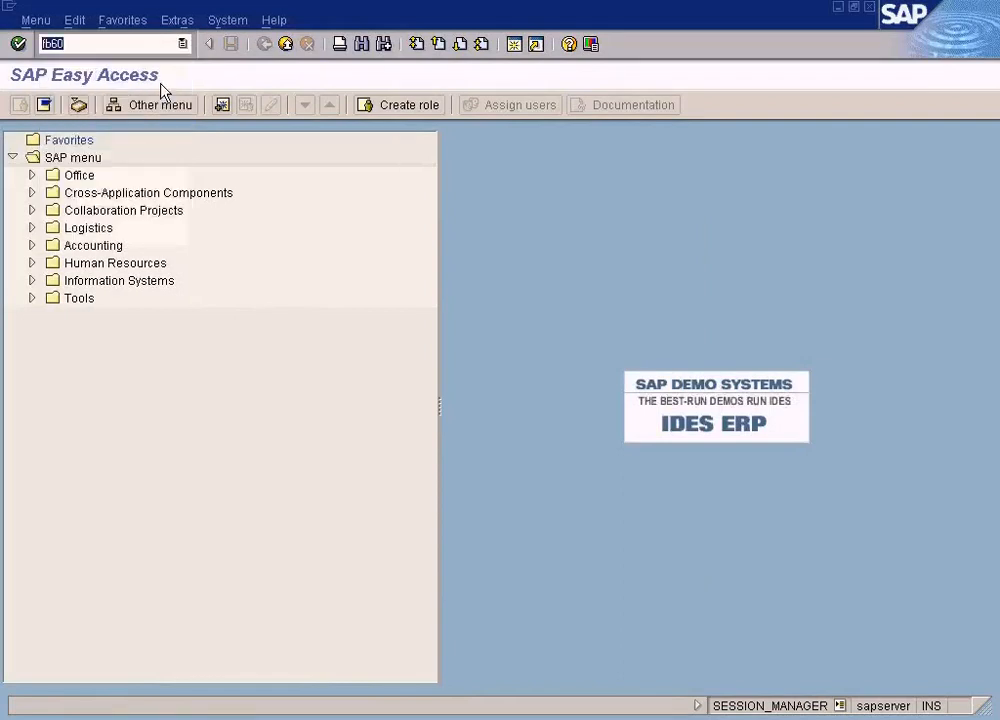
pyautogui.press('Return')
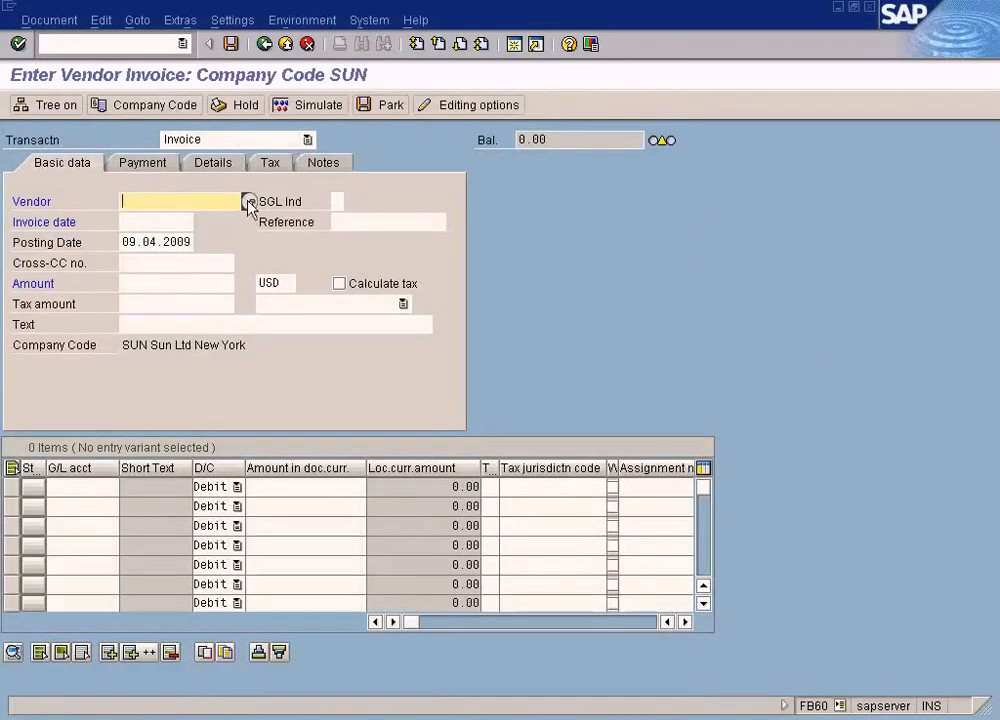
# - Look up the vendors of company code SUN and choose VENDOR A as the invoice's vendor
pyautogui.click(249, 203)
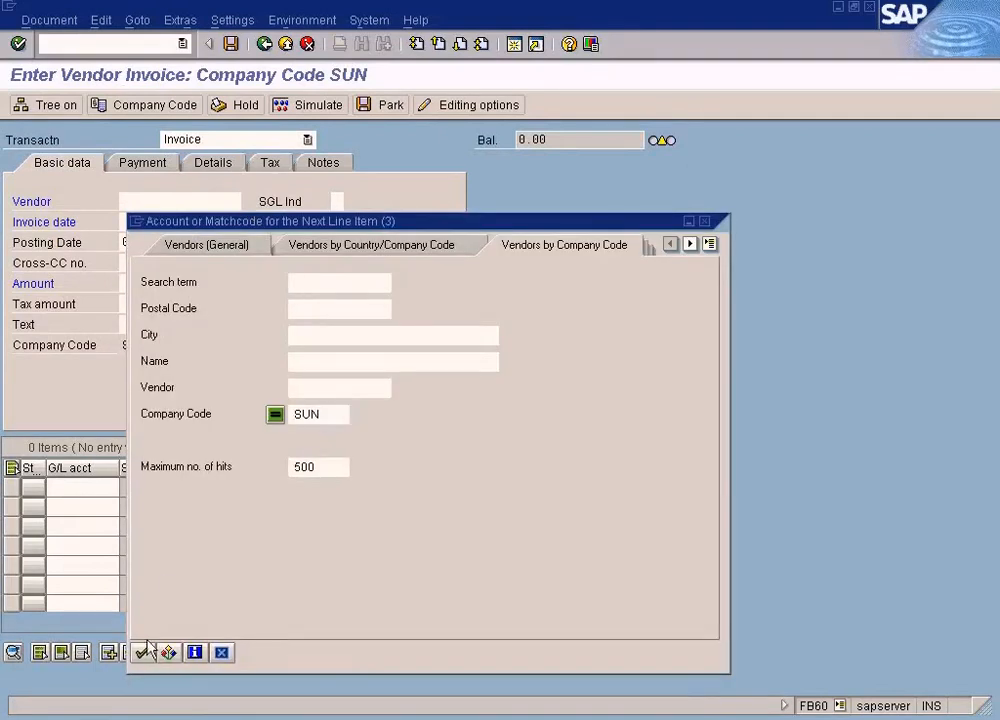
pyautogui.click(142, 652)
pyautogui.doubleClick(235, 178)
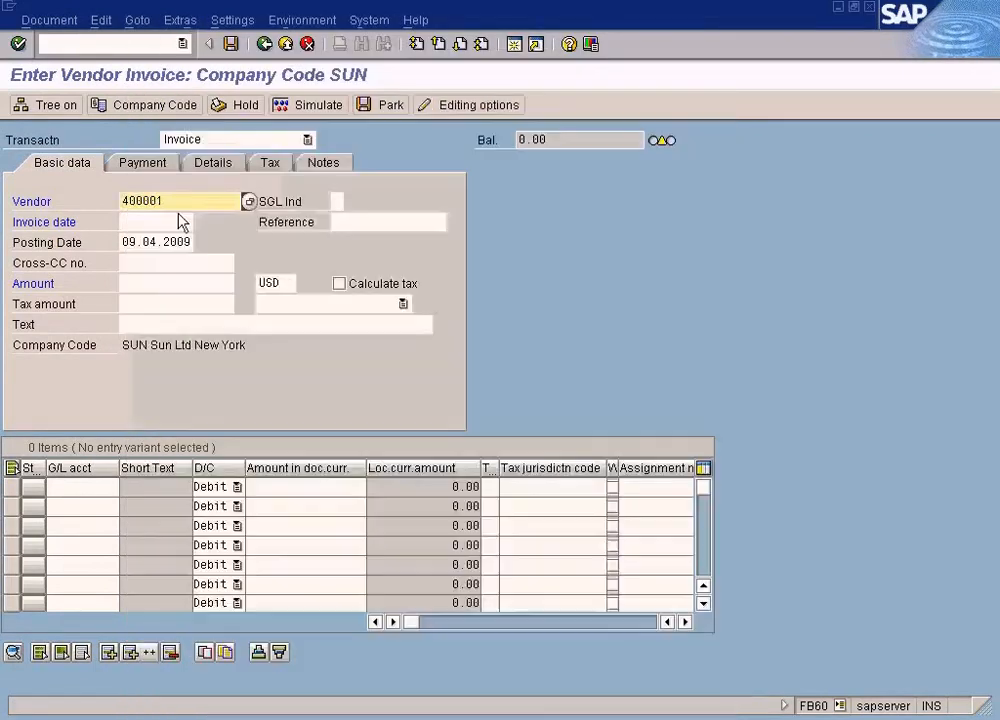
# - Copy the posting date 09.04.2009 into the invoice date and set the invoice amount to 100
pyautogui.click(122, 242)
pyautogui.moveTo(122, 242); pyautogui.dragTo(239, 244)
pyautogui.hotkey('ctrl', 'c')
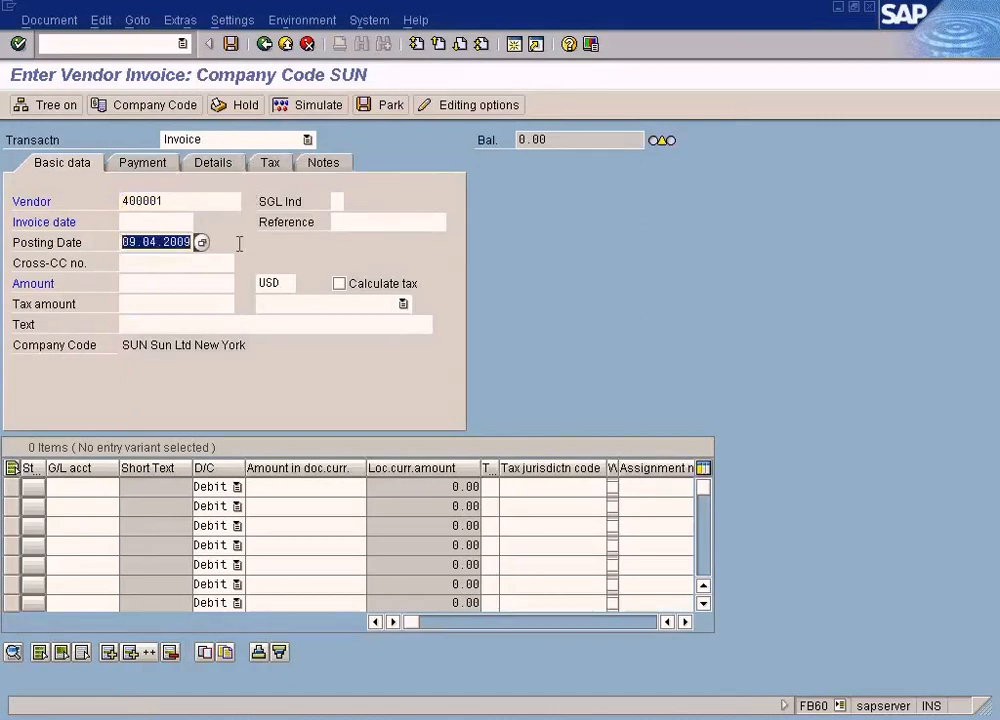
pyautogui.click(176, 221)
pyautogui.hotkey('ctrl', 'v')
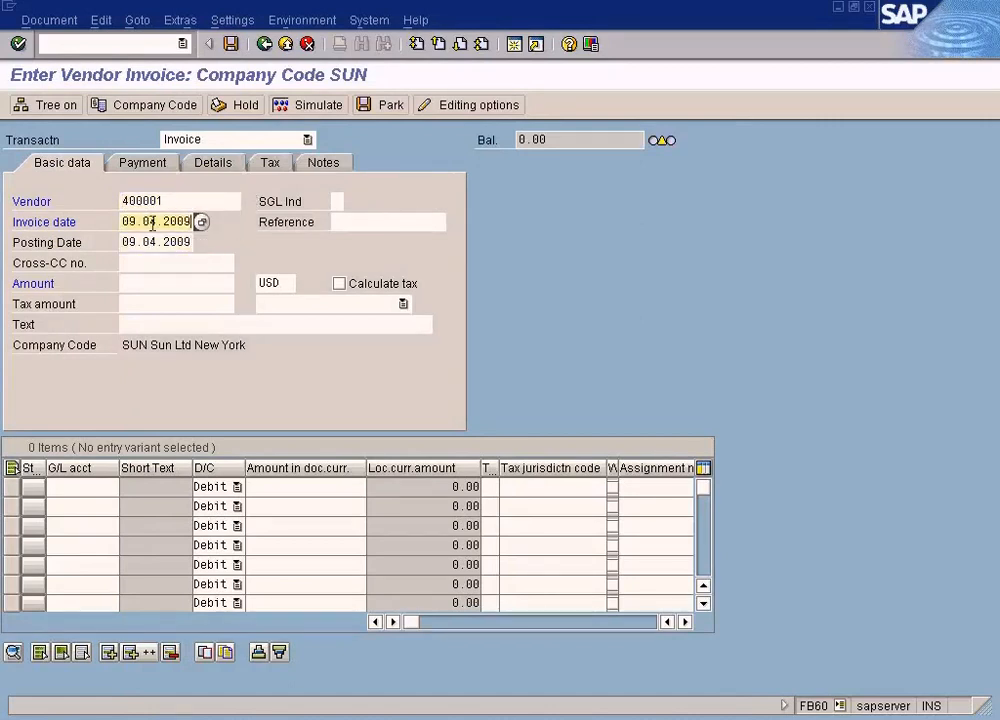
pyautogui.click(160, 284)
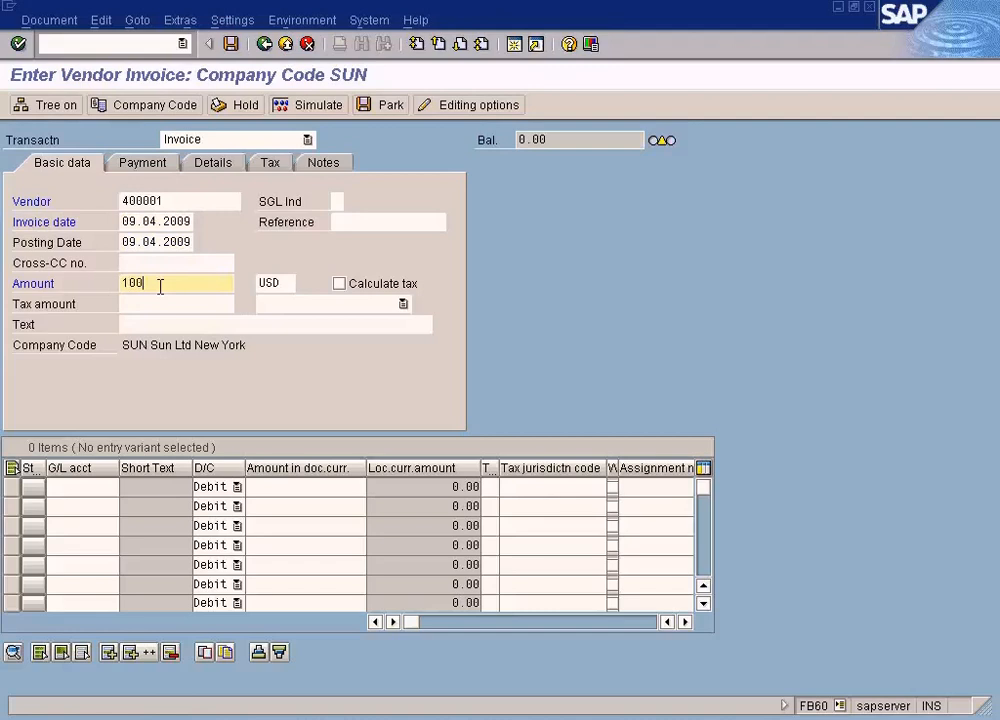
# - Add a debit line of 100 on the Sales - Laptop G/L account and try to simulate the invoice
pyautogui.click(127, 488)
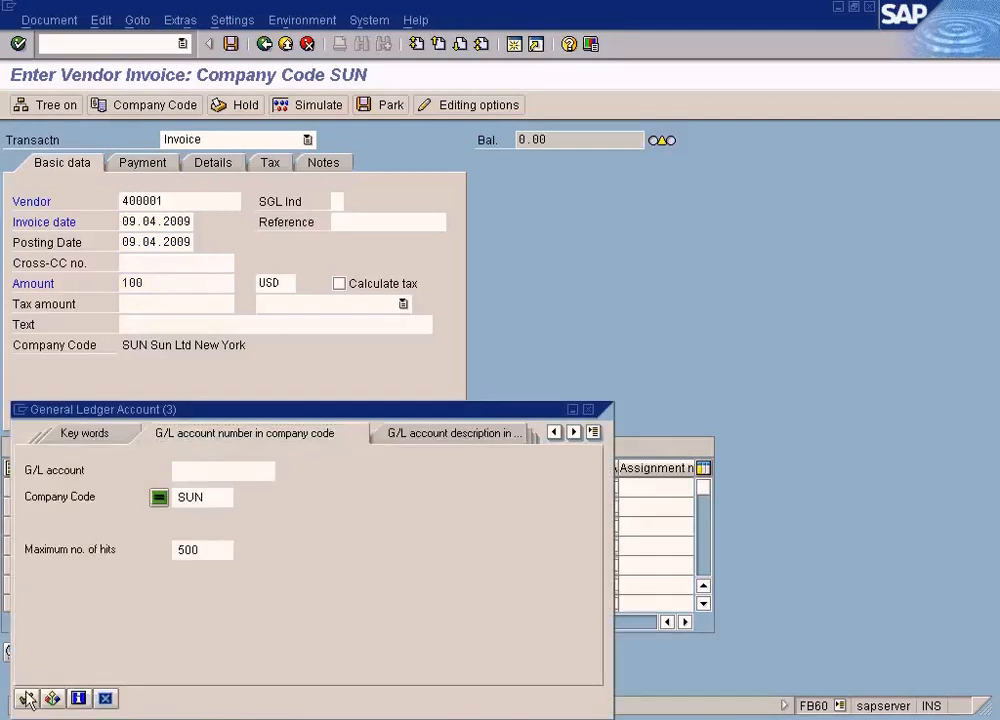
pyautogui.click(25, 698)
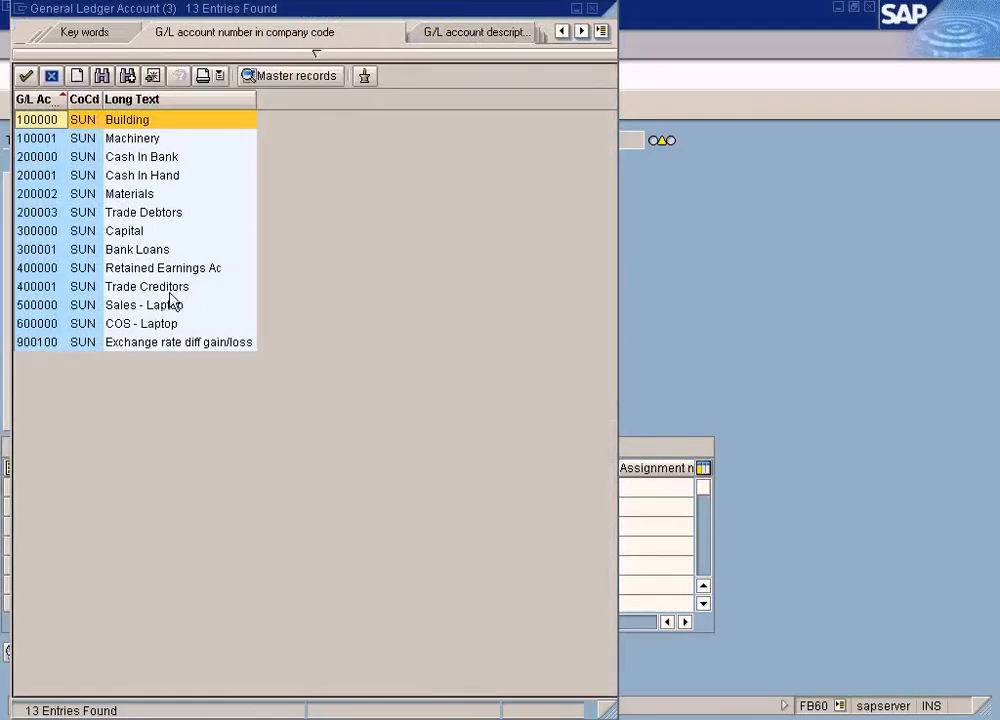
pyautogui.doubleClick(150, 305)
pyautogui.click(268, 487)
pyautogui.write('100')
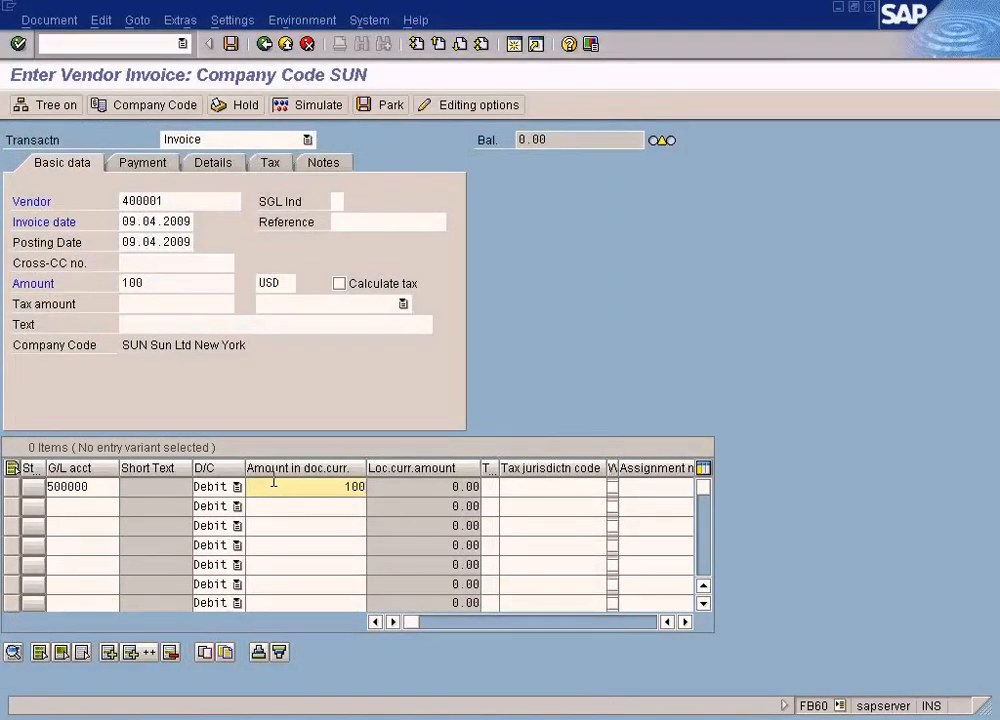
pyautogui.click(302, 110)
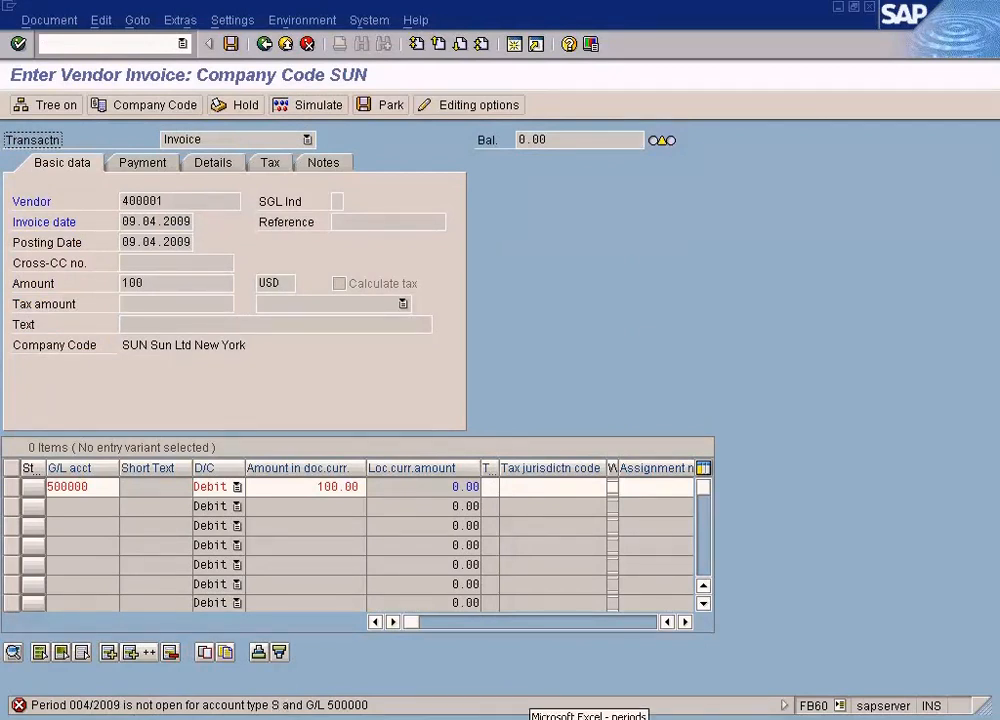
# - Check the posting periods overview, and exit the vendor invoice entry without keeping its data
pyautogui.click(372, 719)
pyautogui.click(377, 694)
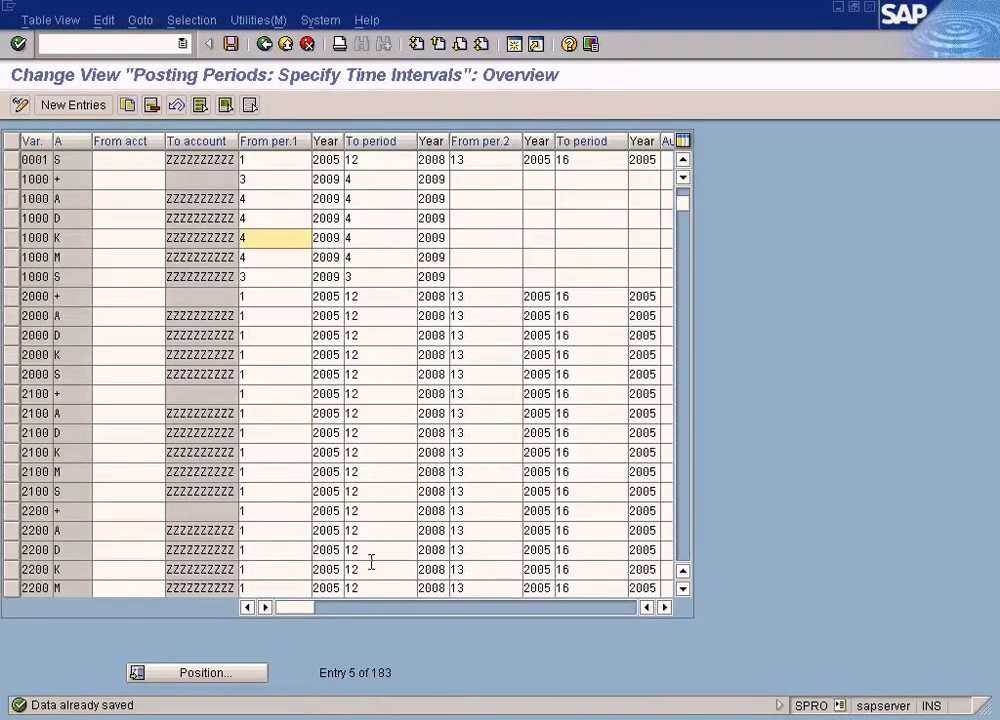
pyautogui.hotkey('alt', 'Tab')
pyautogui.click(287, 44)
pyautogui.click(266, 372)
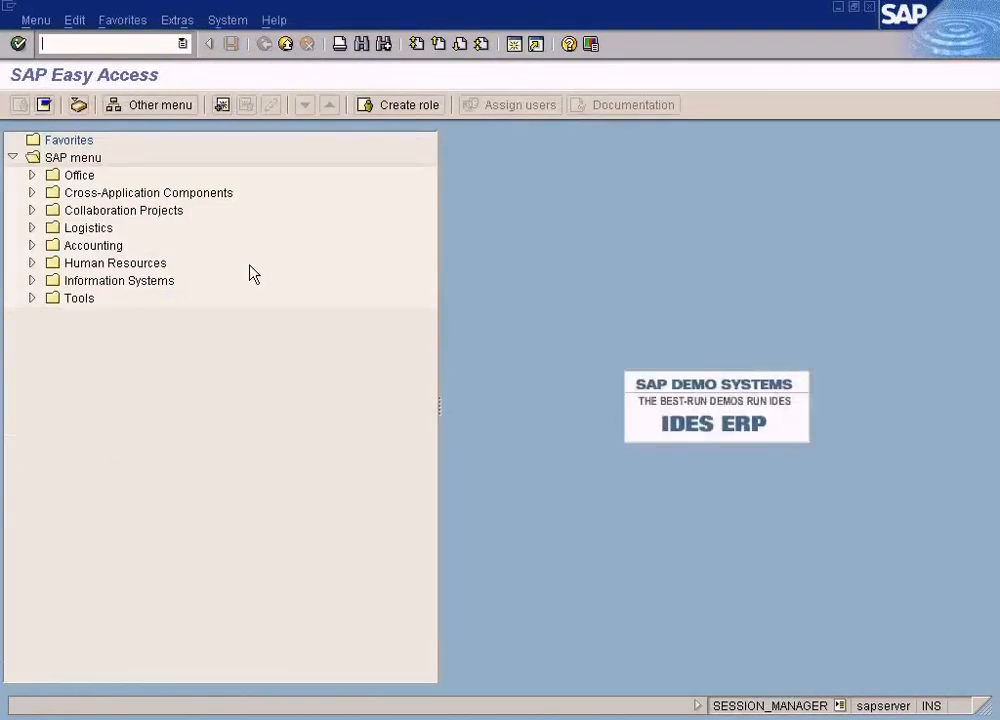
# - Run transaction fb60 for a new vendor invoice and choose VENDOR A from company code SUN's vendor list
pyautogui.click(182, 43)
pyautogui.click(177, 62)
pyautogui.press('Return')
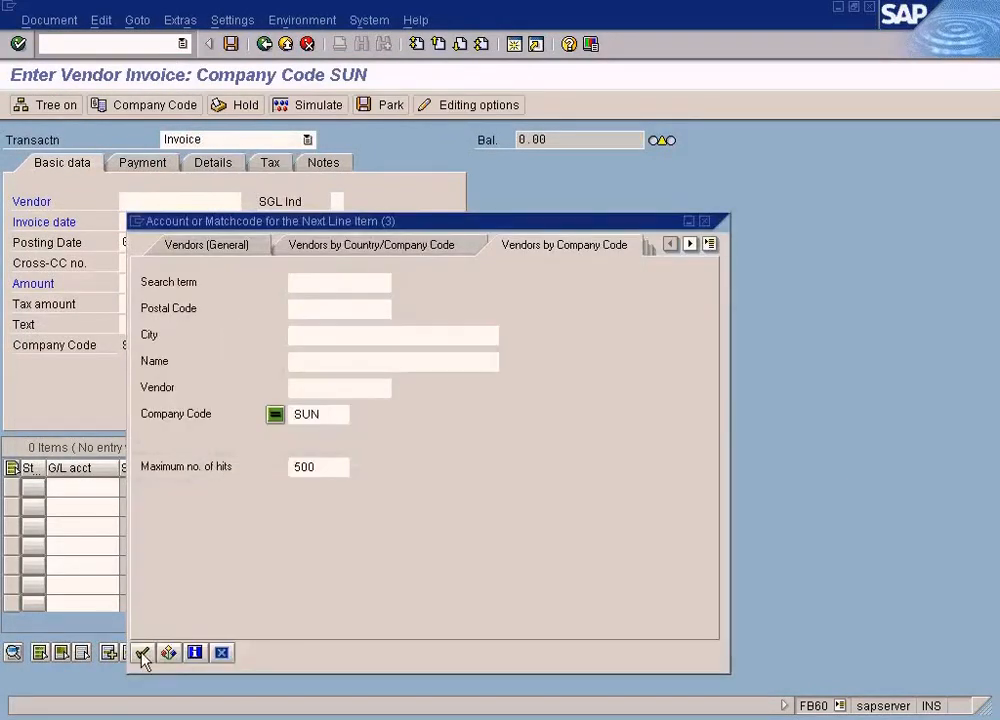
pyautogui.click(141, 652)
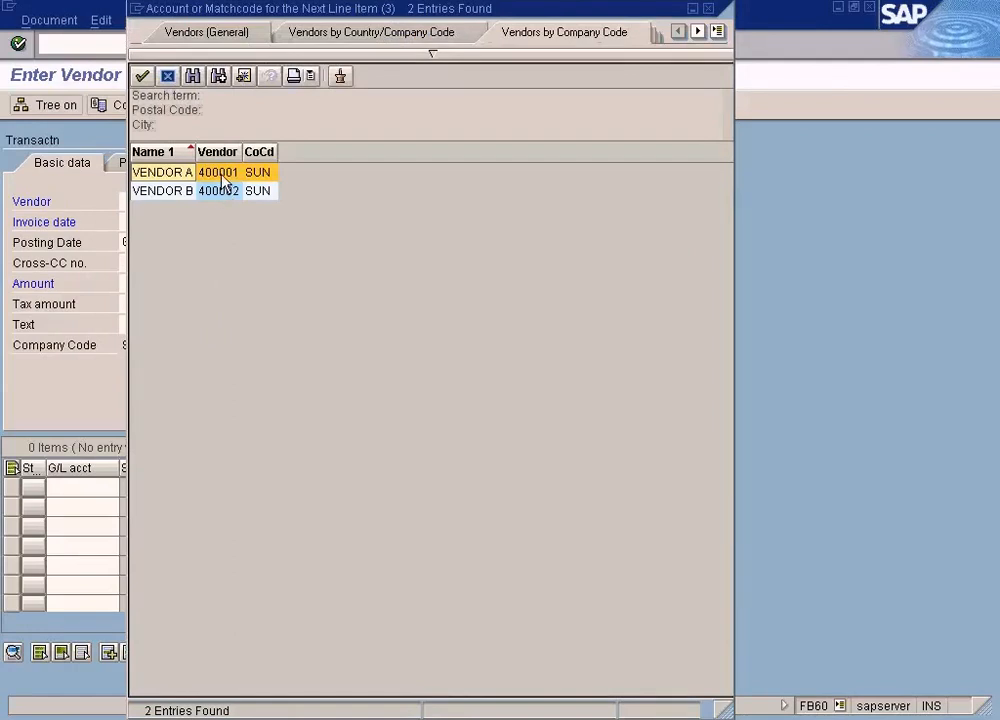
pyautogui.doubleClick(222, 176)
# - Set the posting date and invoice date to 09.03.2009 and the invoice amount to 100
pyautogui.click(145, 242)
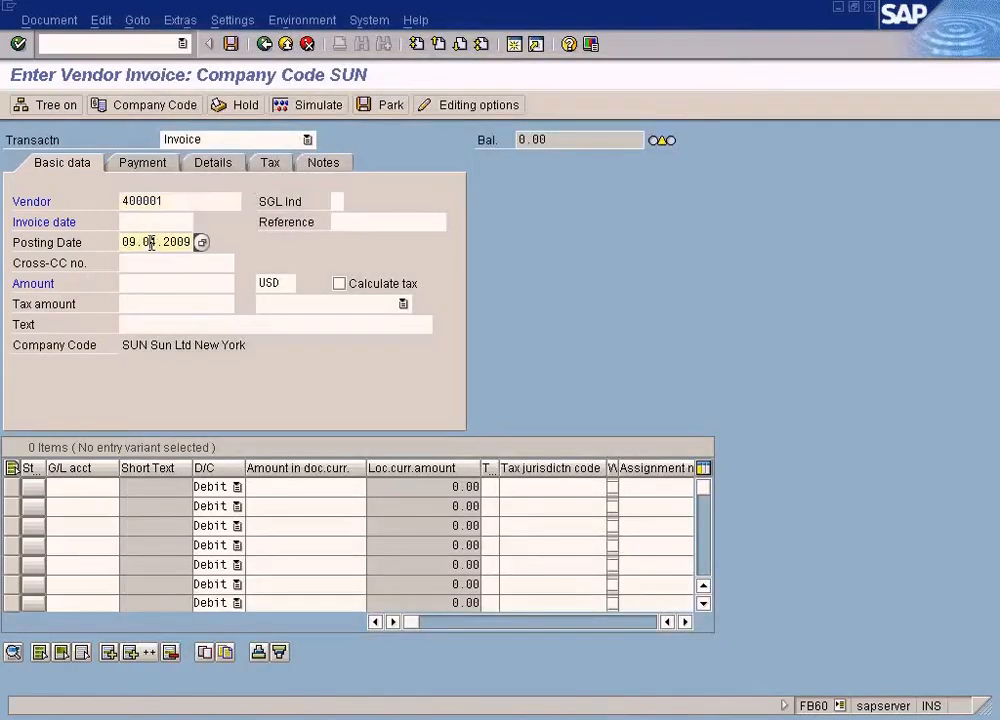
pyautogui.write('3')
pyautogui.hotkey('shift', 'End')
pyautogui.hotkey('ctrl', 'c')
pyautogui.click(161, 221)
pyautogui.hotkey('ctrl', 'v')
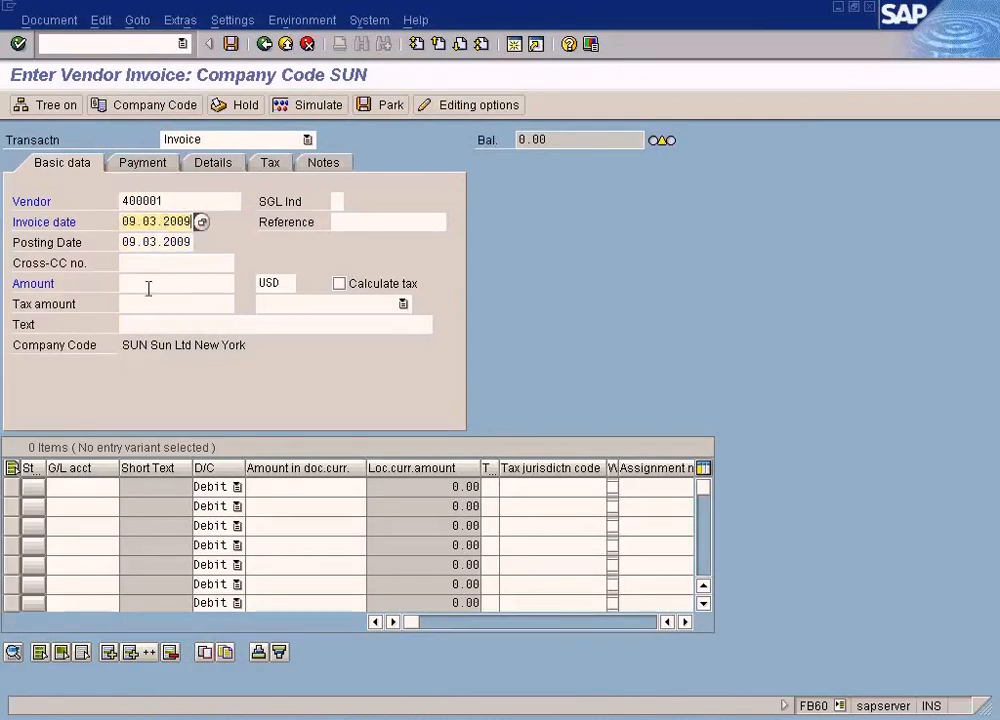
pyautogui.click(153, 283)
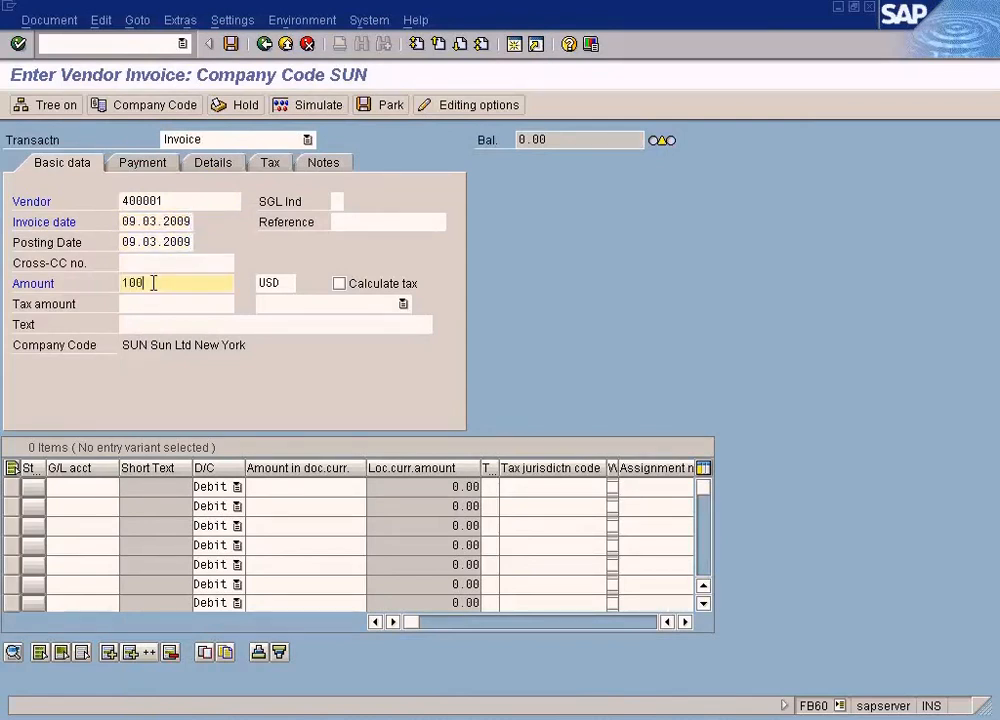
# - Enter a 100 debit item against Sales - Laptop for the 09.03.2009 invoice and try to simulate the document
pyautogui.click(96, 487)
pyautogui.click(127, 487)
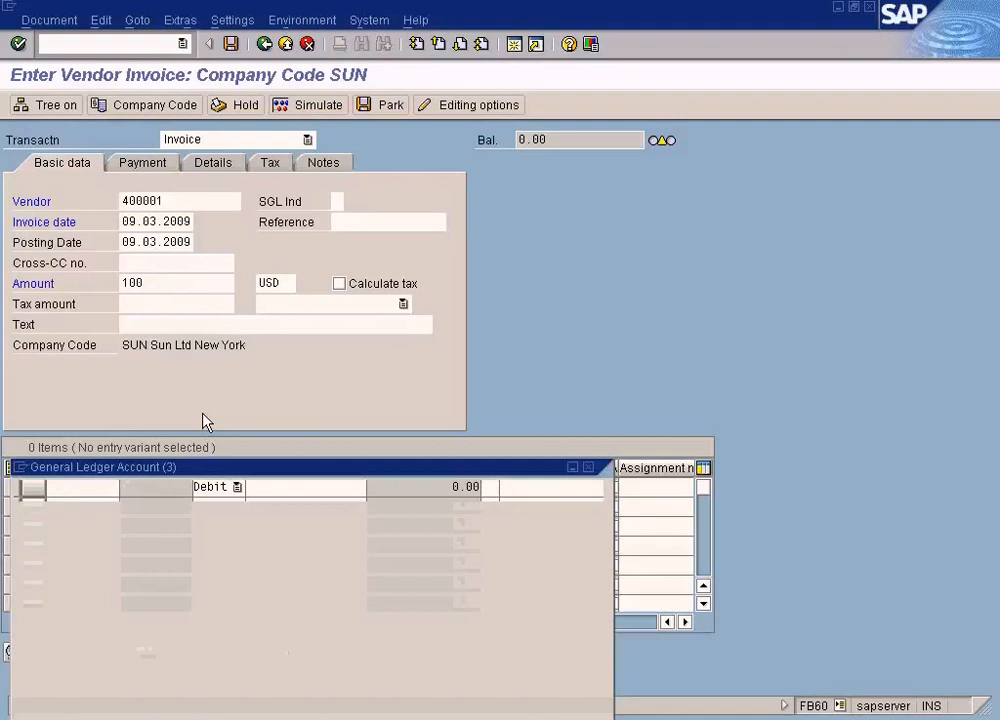
pyautogui.click(28, 701)
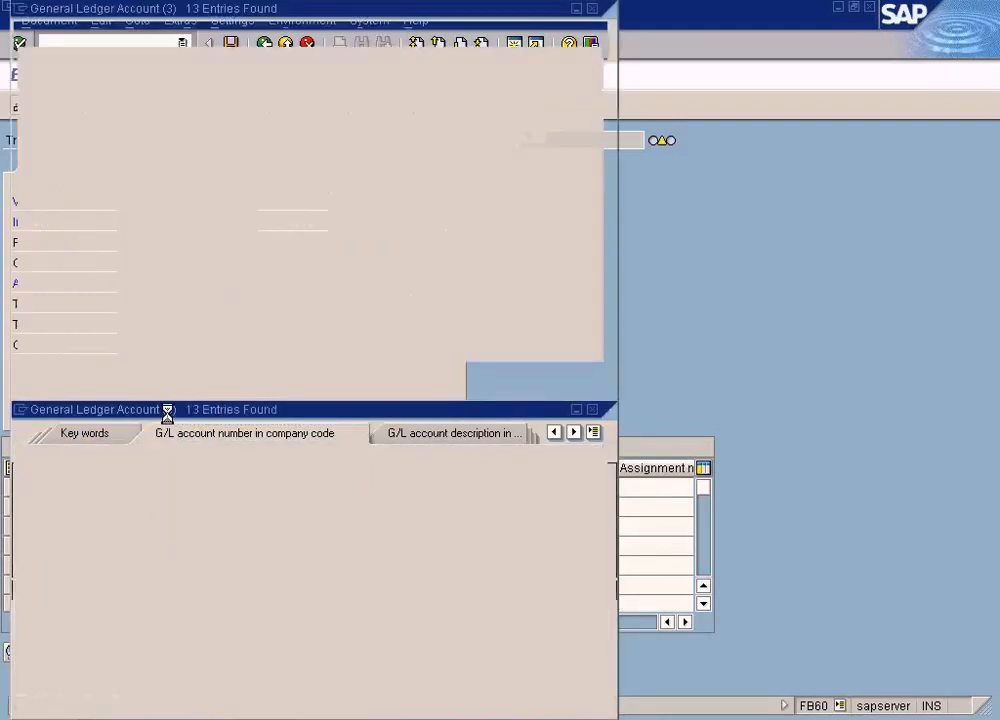
pyautogui.click(166, 310)
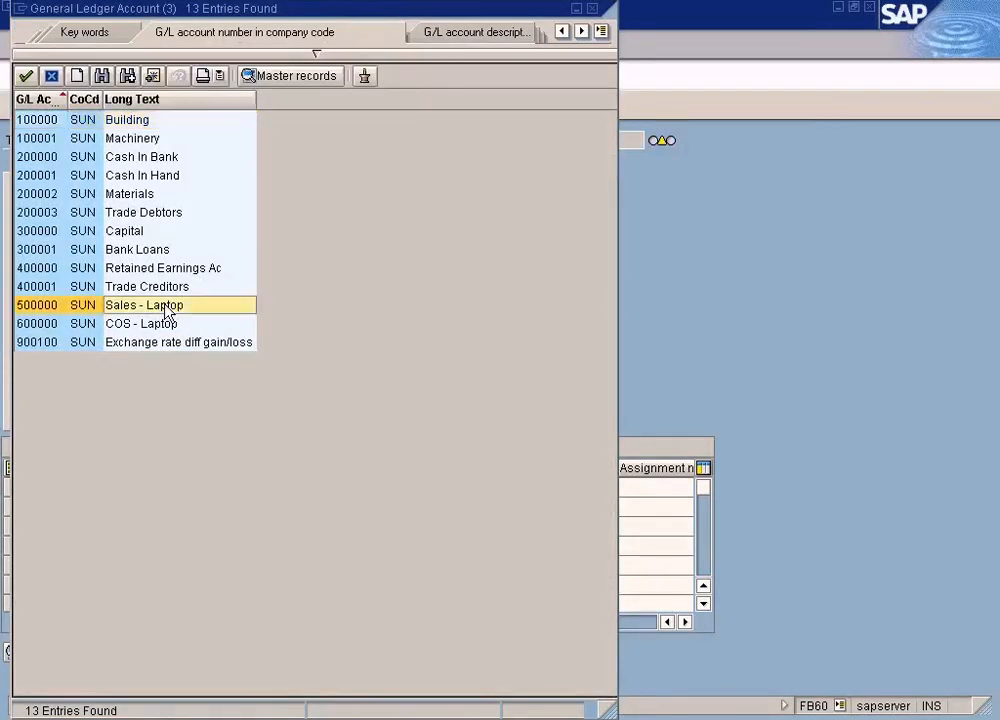
pyautogui.doubleClick(166, 310)
pyautogui.click(270, 487)
pyautogui.write('100')
pyautogui.click(336, 106)
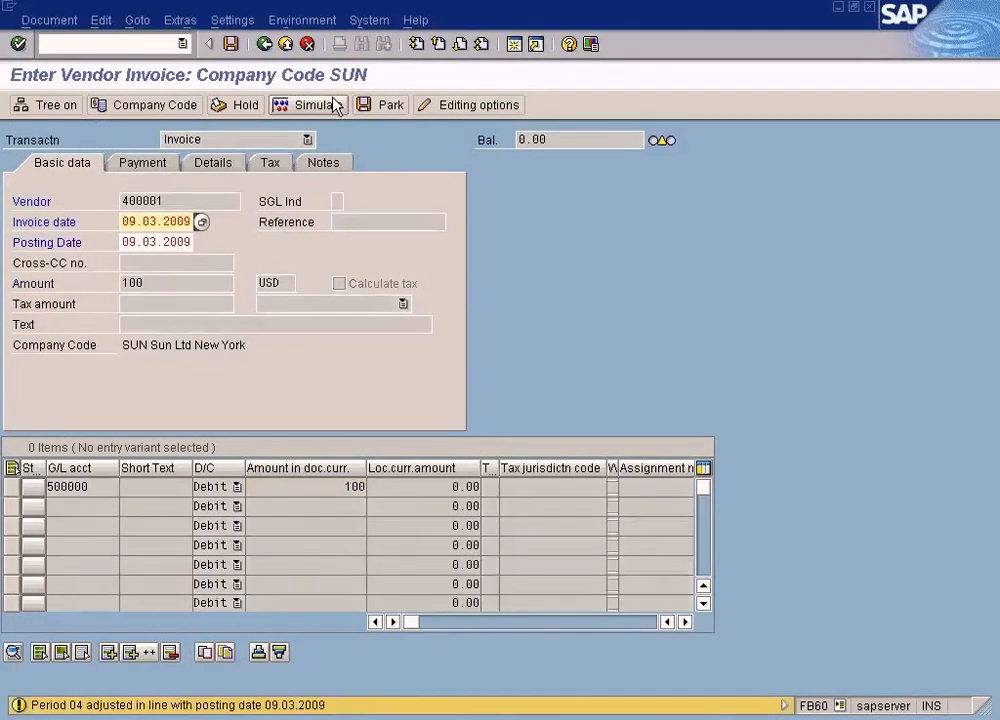
pyautogui.click(336, 106)
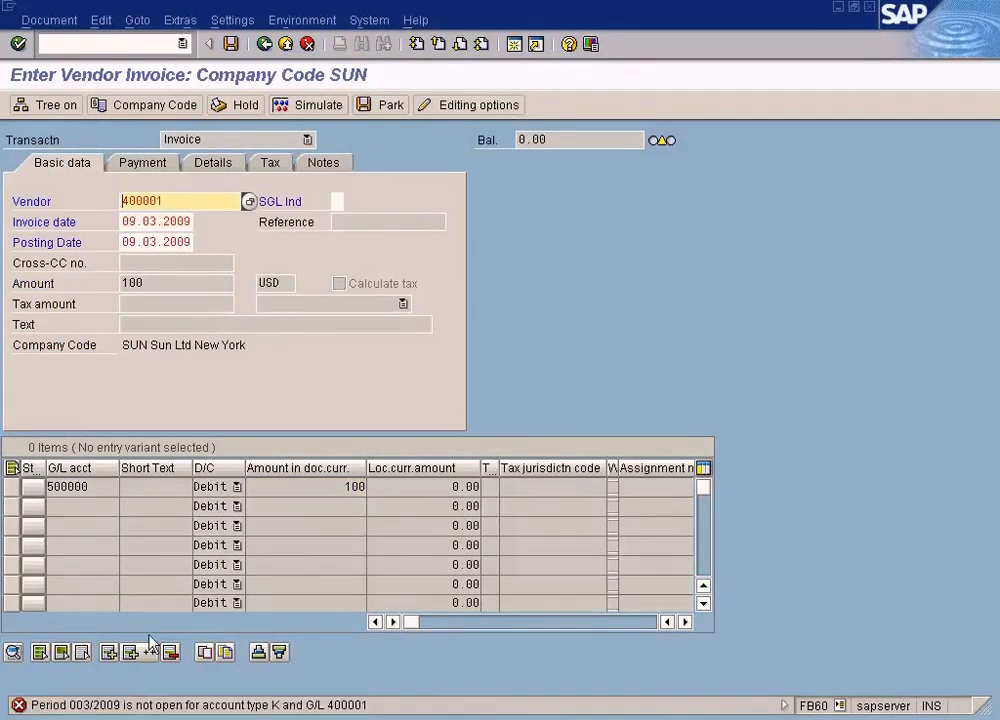
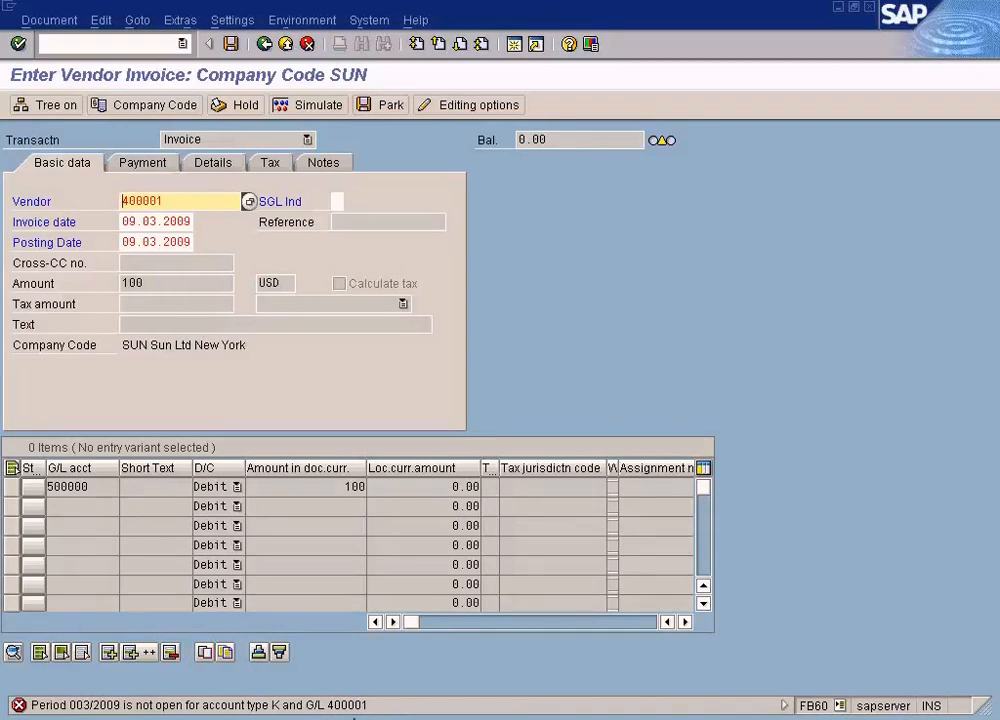
# - Check the period interval set for account type K of variant 1000 in the posting periods overview
pyautogui.click(380, 719)
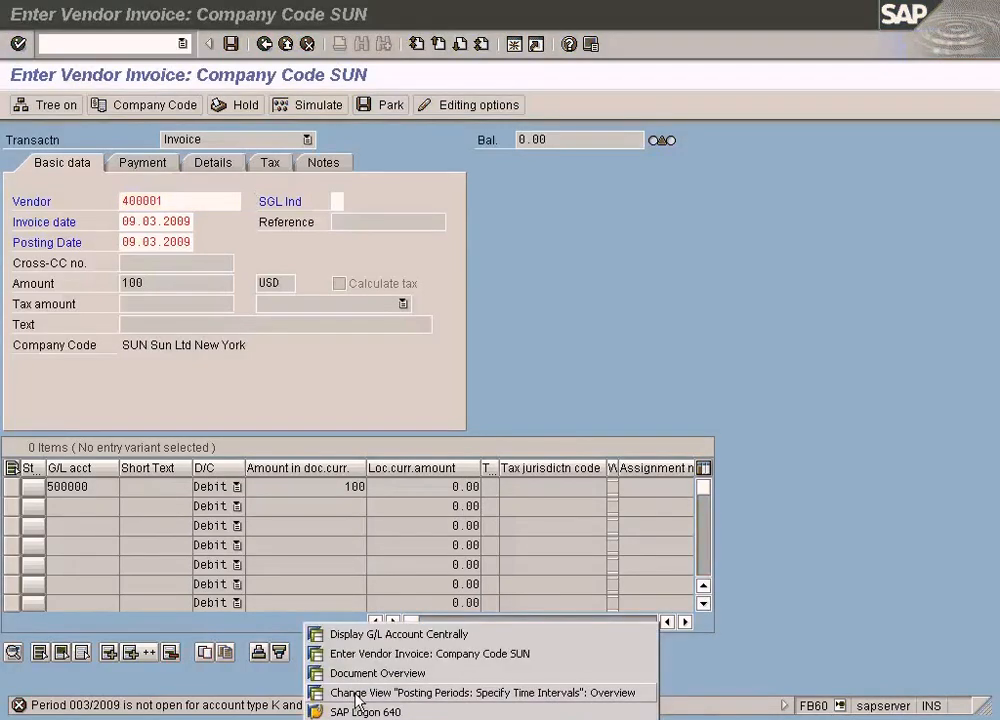
pyautogui.click(420, 691)
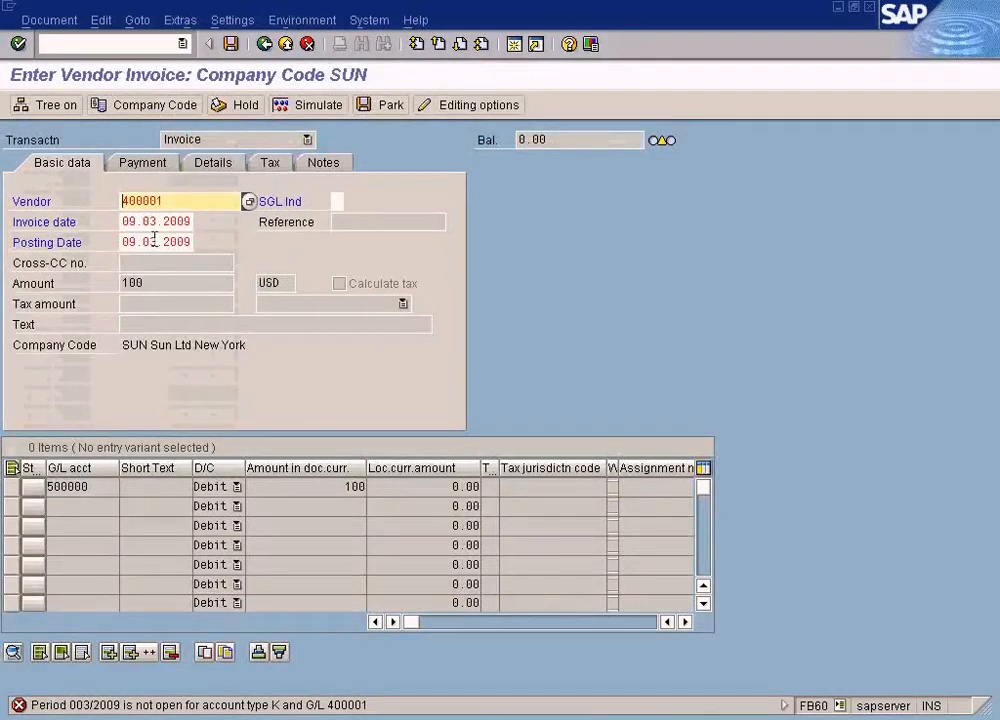
pyautogui.press('Tab')
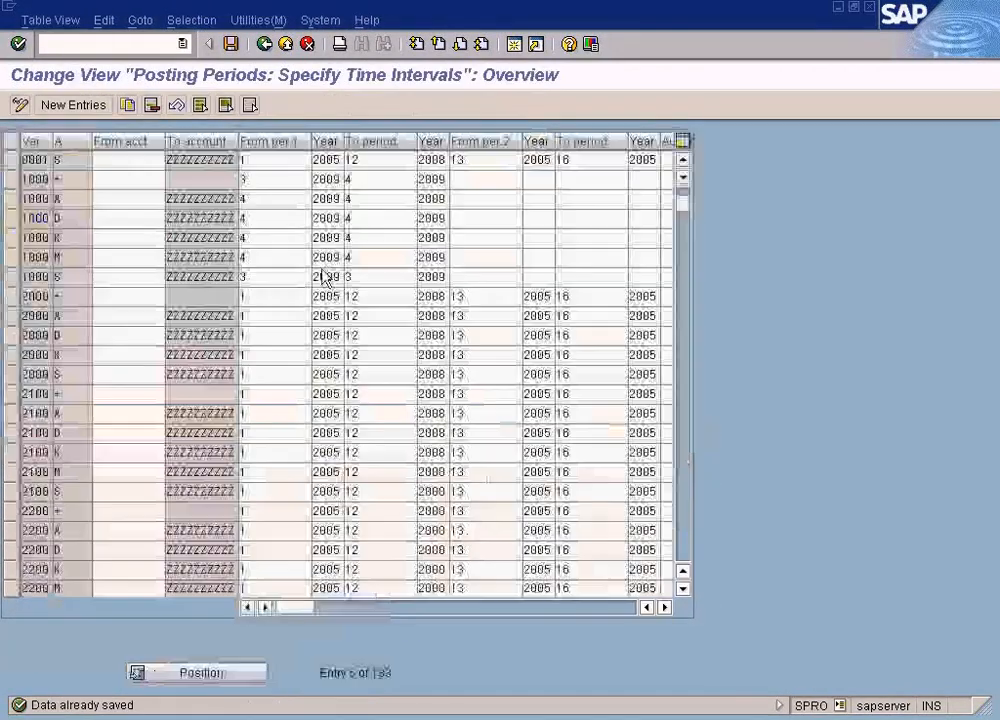
pyautogui.press('Tab')
pyautogui.click(258, 240)
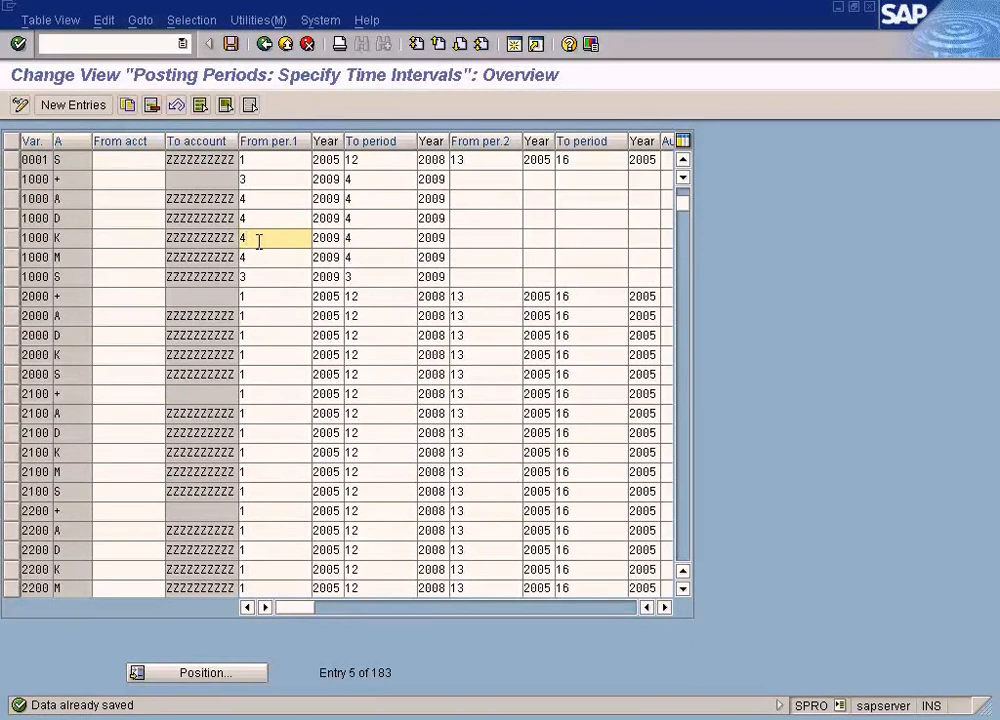
# - Set the vendor invoice's invoice date and posting date to 09.04.2009 and try to simulate it again
pyautogui.hotkey('alt', 'Tab')
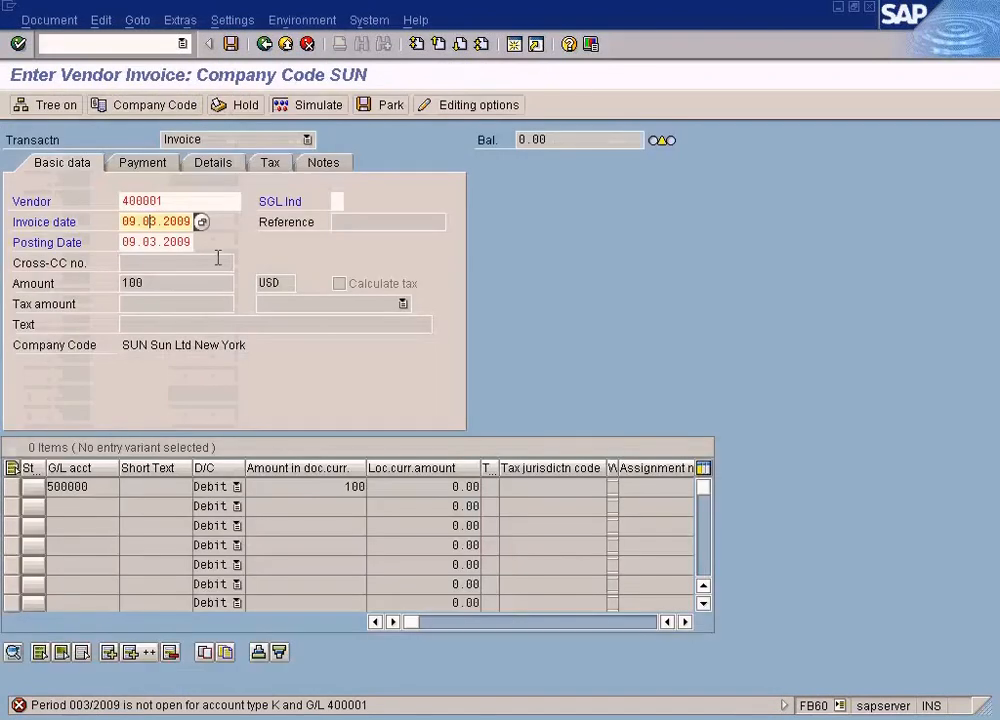
pyautogui.write('4')
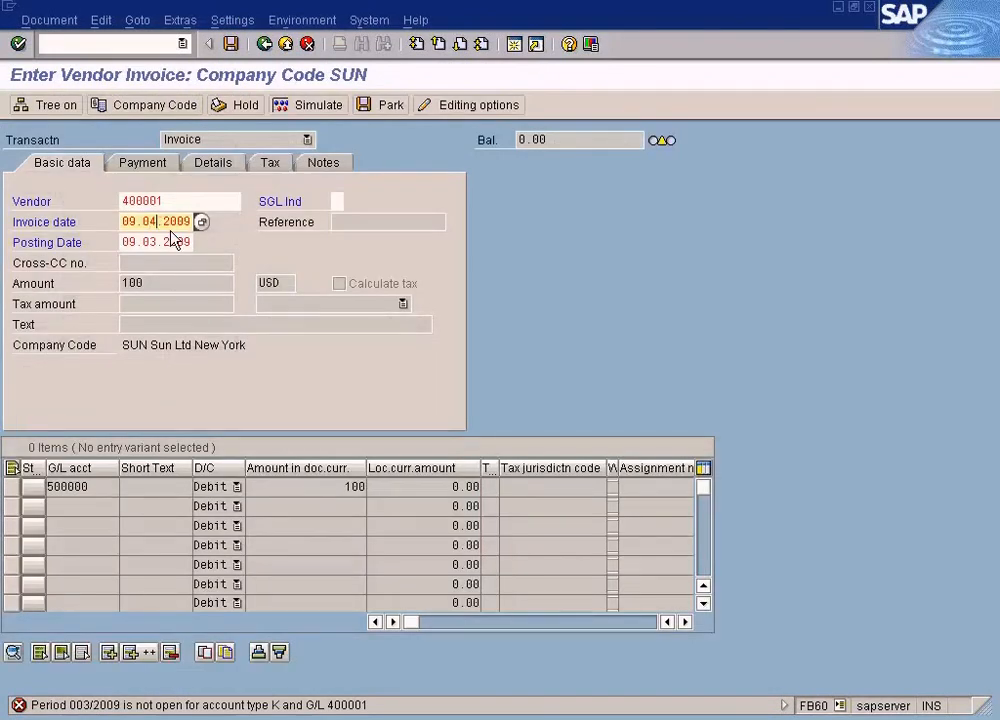
pyautogui.click(151, 242)
pyautogui.press('BackSpace')
pyautogui.write('4')
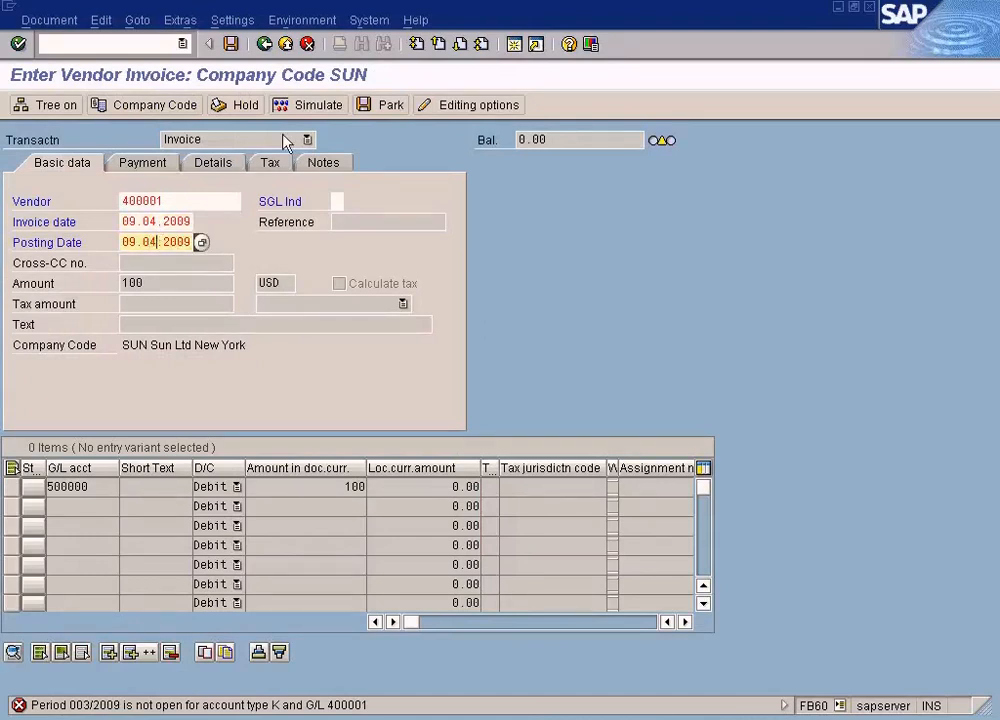
pyautogui.click(305, 108)
pyautogui.click(305, 108)
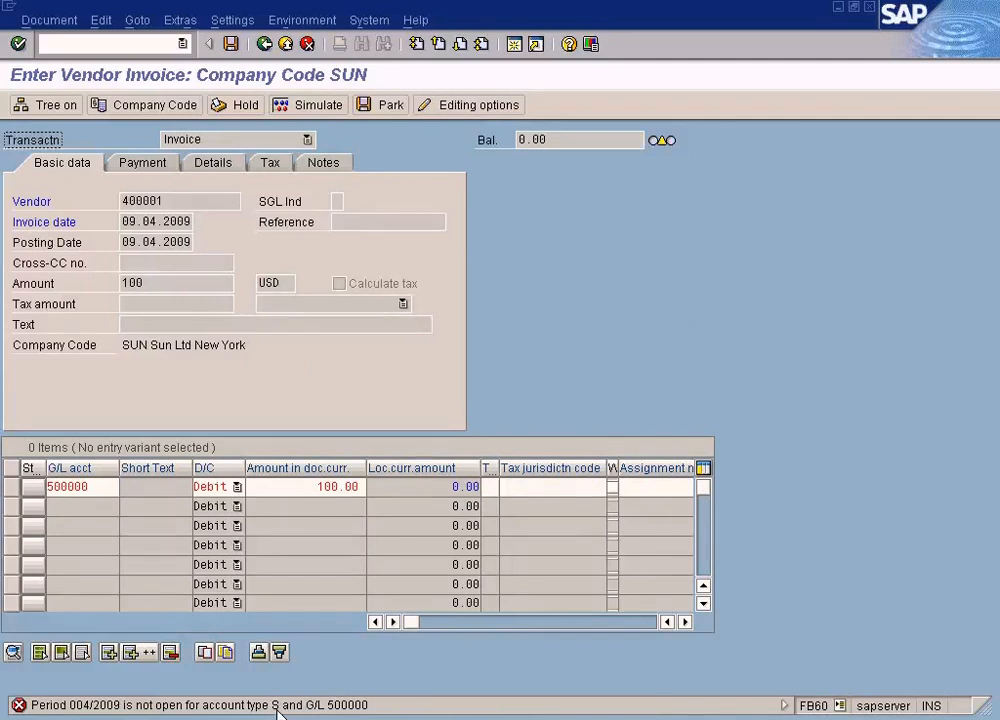
# - Set the first interval for account type S of variant 1000 to run from period 4 to period 4, and save
pyautogui.hotkey('alt', 'Tab')
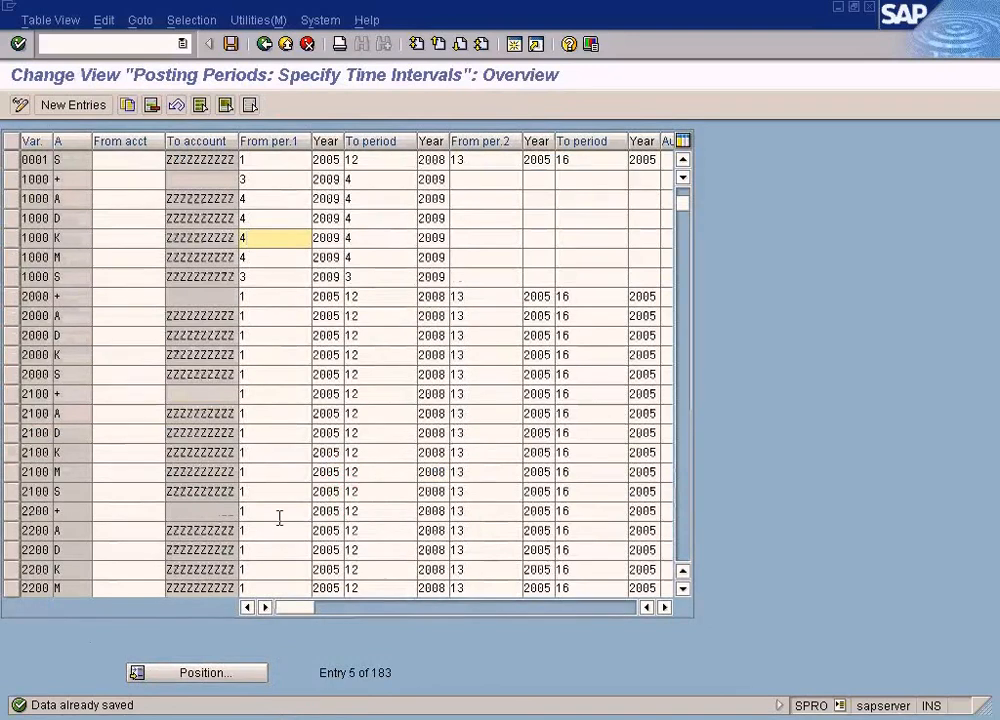
pyautogui.click(280, 276)
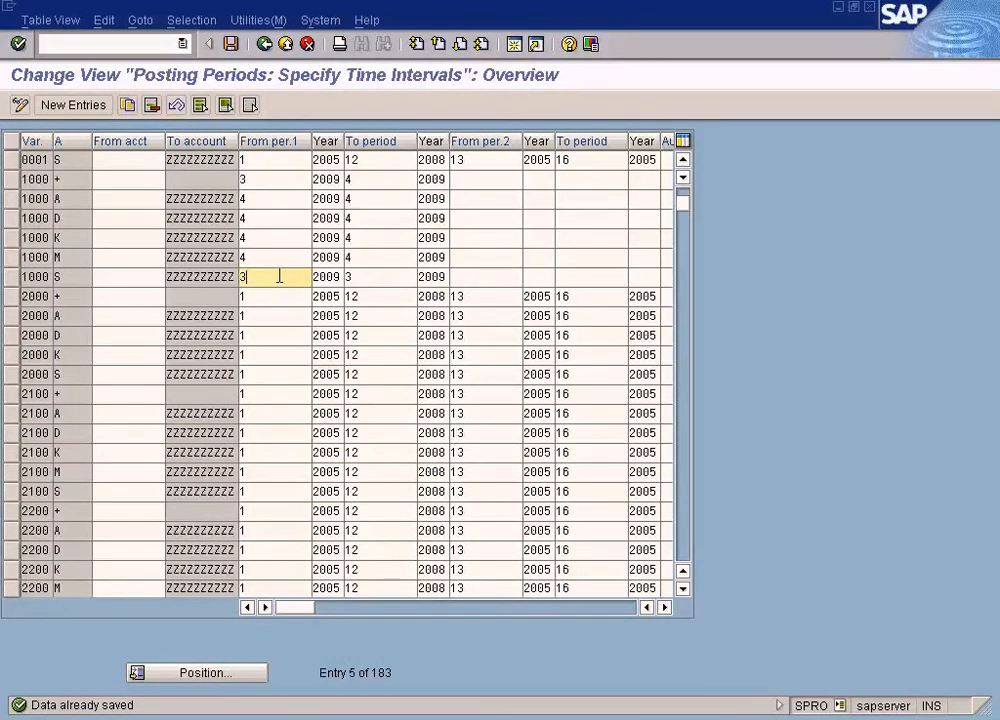
pyautogui.hotkey('alt', 'Tab')
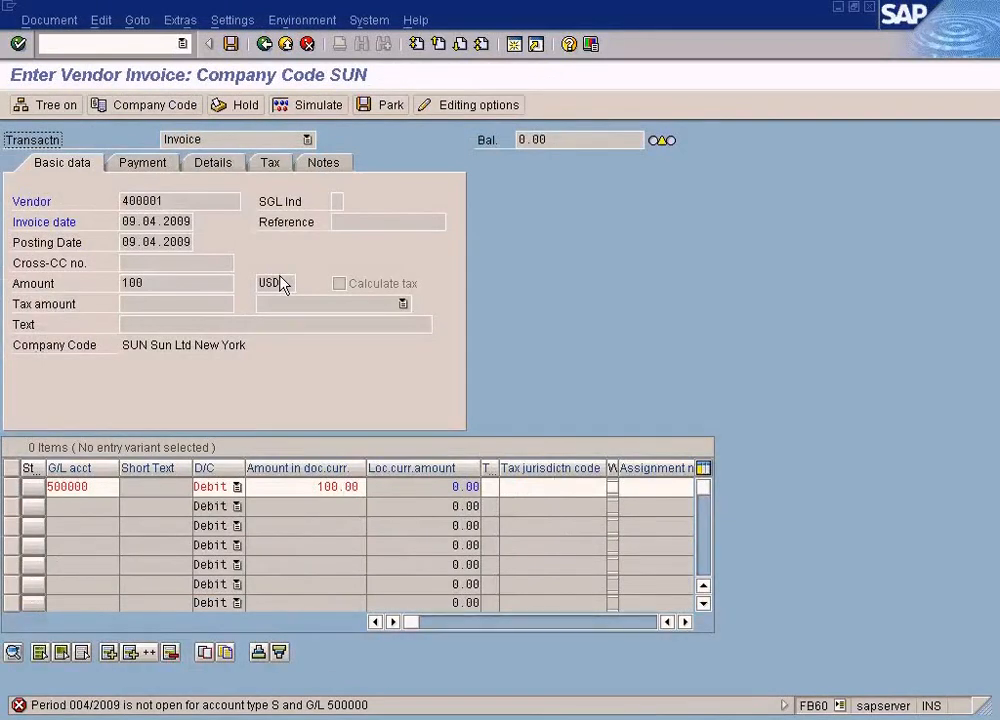
pyautogui.hotkey('alt', 'Tab')
pyautogui.moveTo(262, 281); pyautogui.dragTo(198, 279)
pyautogui.write('4')
pyautogui.doubleClick(384, 284)
pyautogui.write('4')
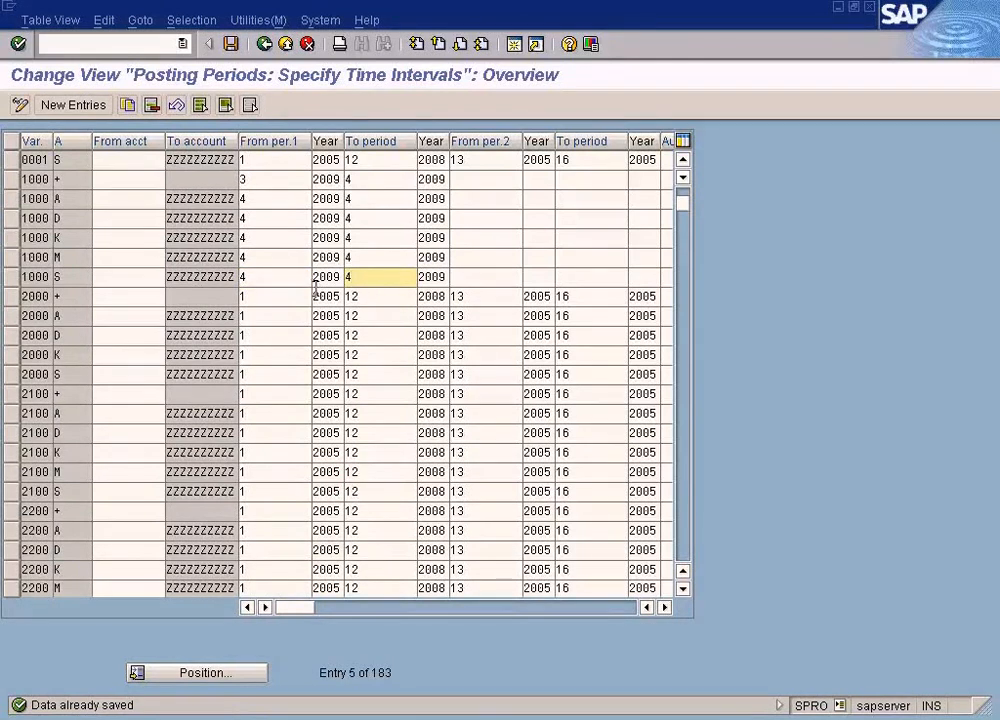
pyautogui.click(231, 44)
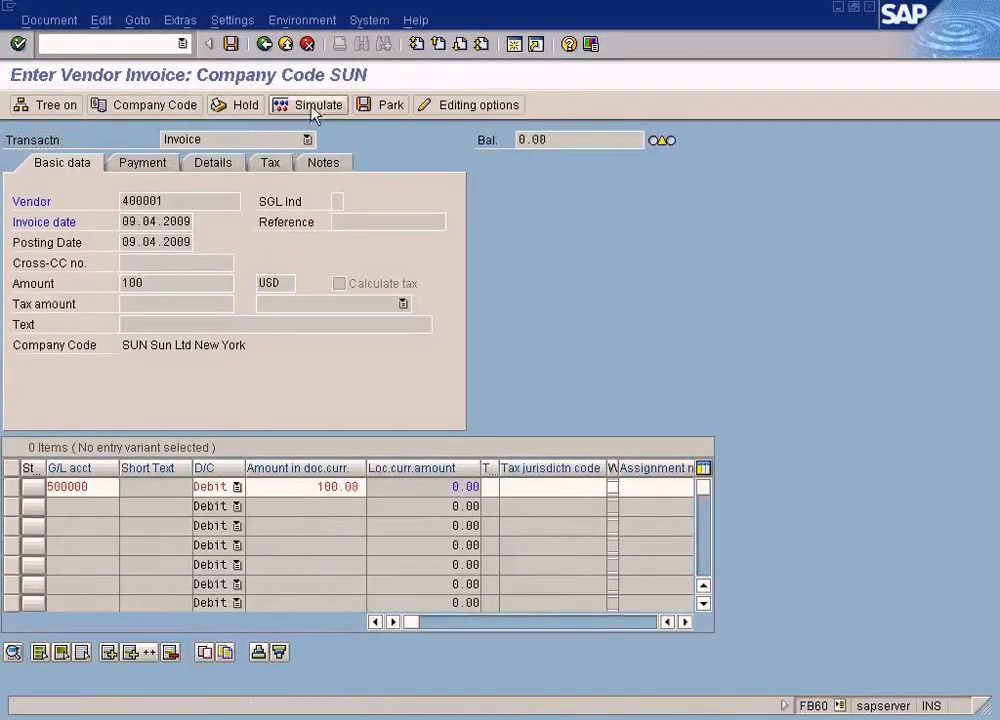
# - Simulate the vendor invoice dated 09.04.2009, and exit the entry without keeping its data
pyautogui.click(310, 106)
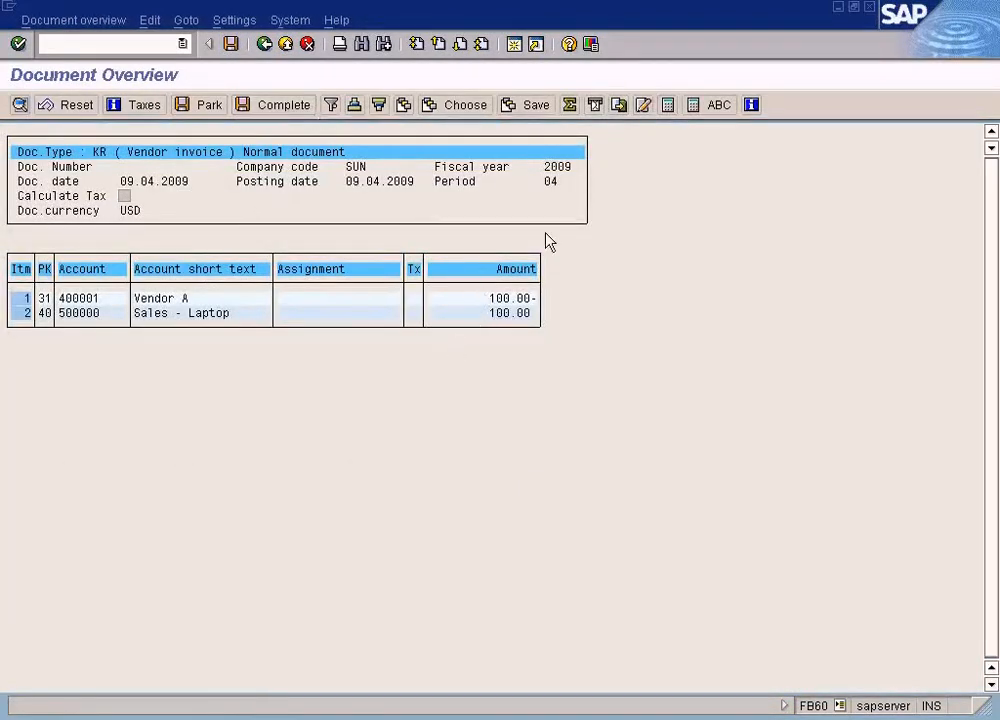
pyautogui.click(285, 45)
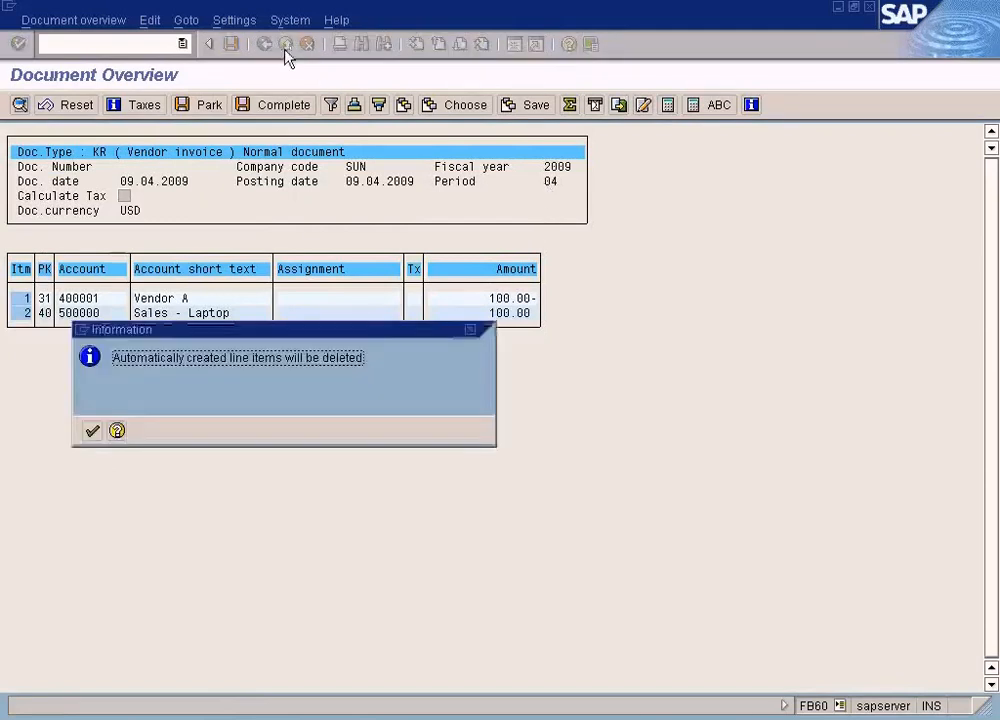
pyautogui.click(92, 430)
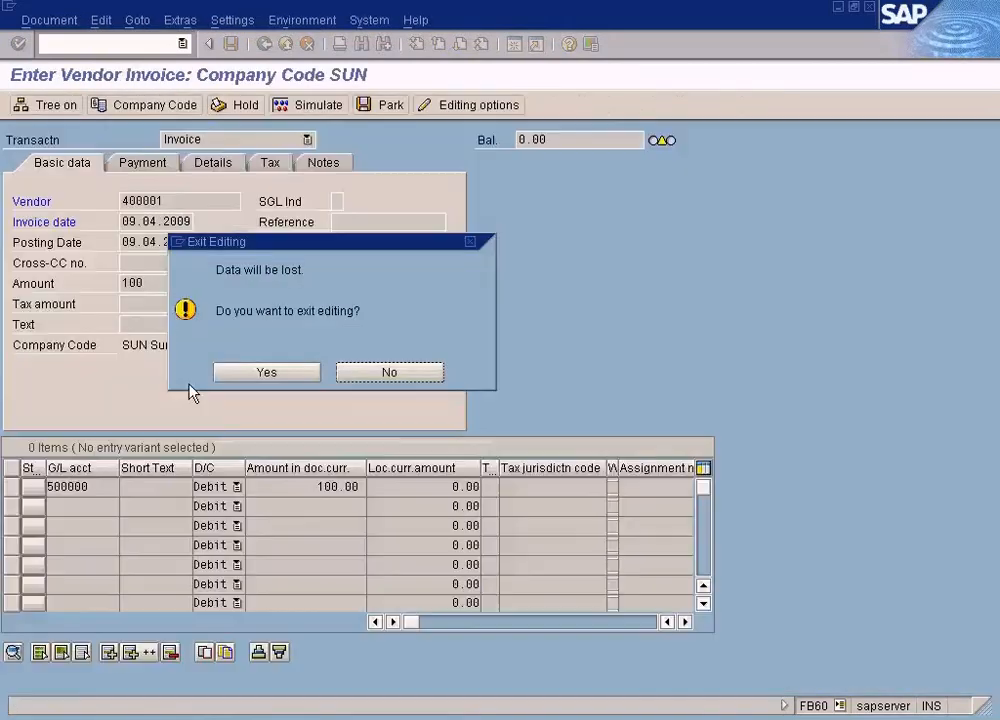
pyautogui.click(290, 373)
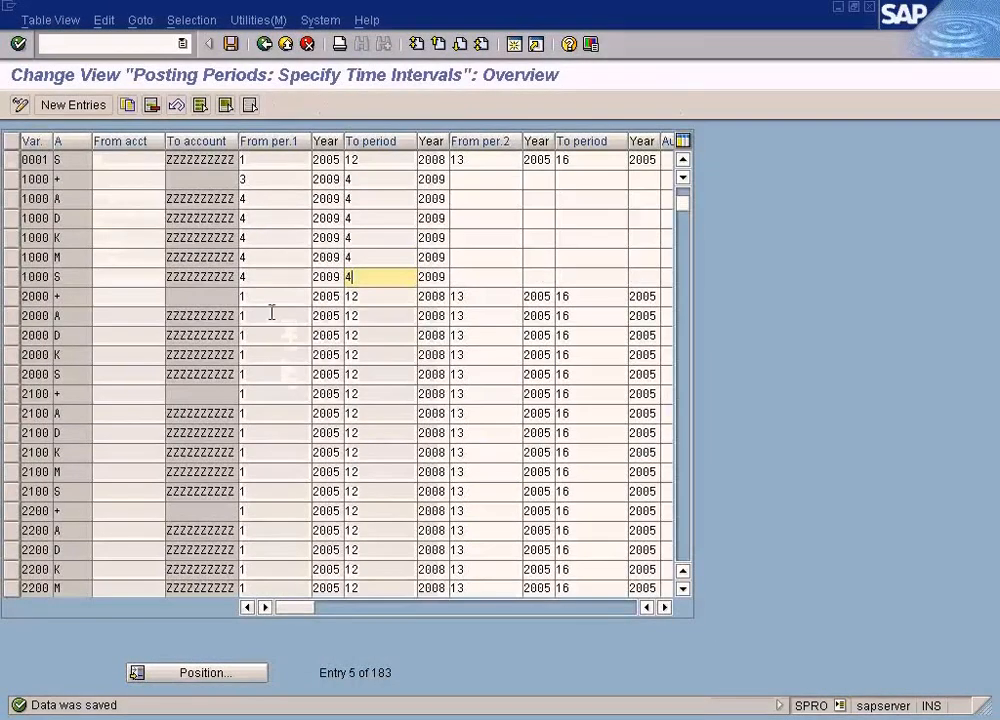
# - Set the first interval for account type S of variant 1000 to run from period 3 to period 3, and save
pyautogui.moveTo(262, 280); pyautogui.dragTo(219, 281)
pyautogui.write('3')
pyautogui.moveTo(367, 277); pyautogui.dragTo(324, 276)
pyautogui.write('3')
pyautogui.click(230, 44)
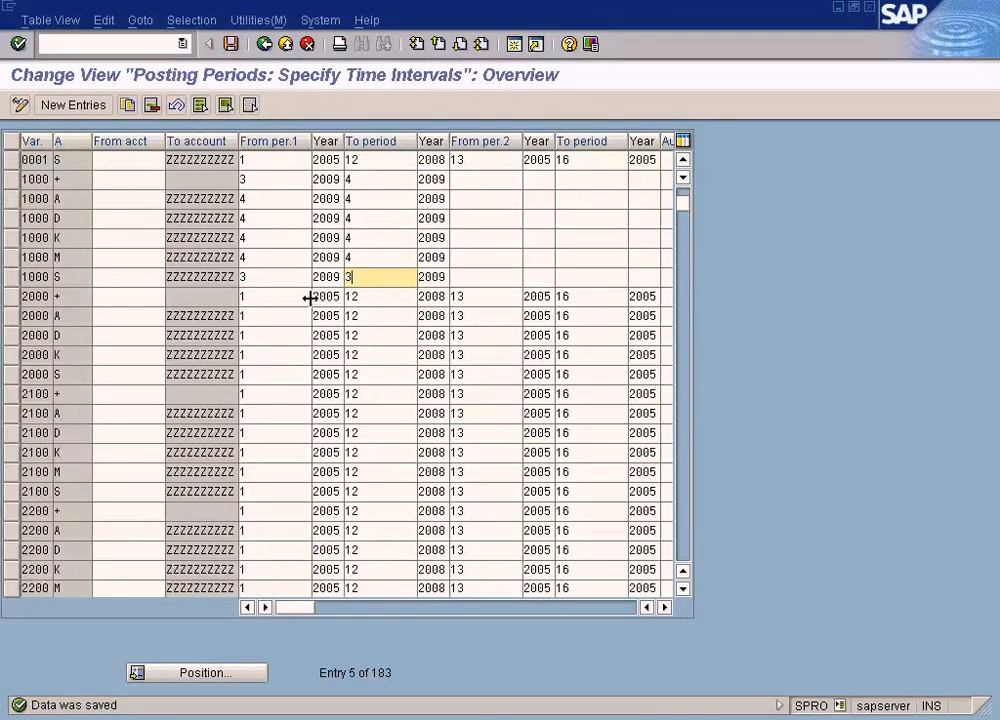
# - Run transaction fb50 for a new G/L account document and set its document date to 09.04.2009
pyautogui.hotkey('alt', 'Tab')
pyautogui.click(151, 47)
pyautogui.write('fb50')
pyautogui.press('Return')
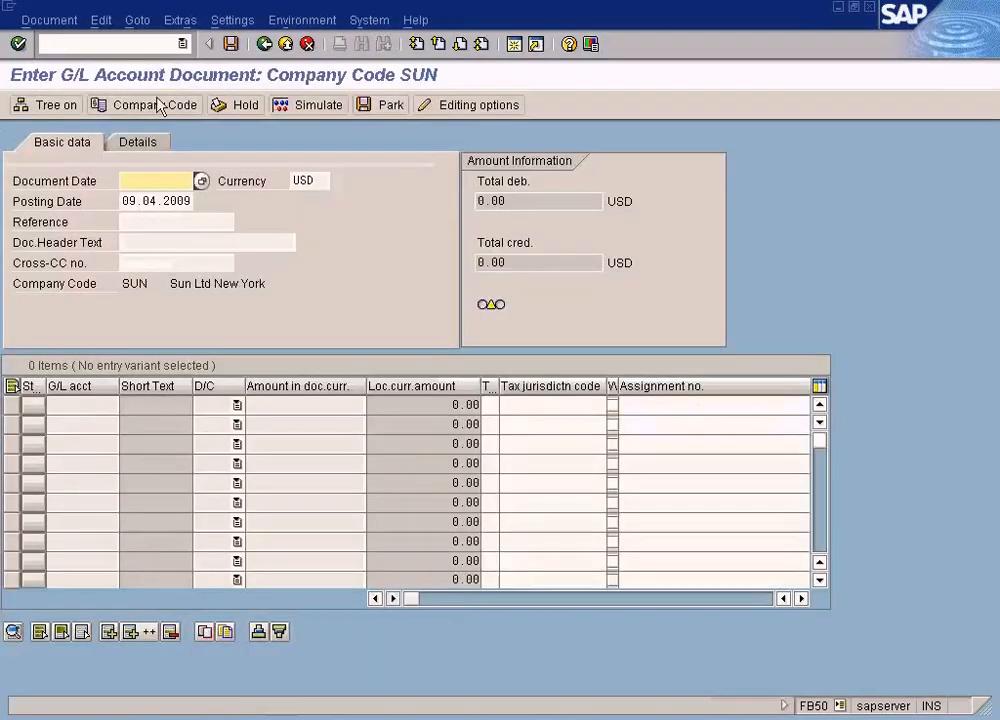
pyautogui.press('F4')
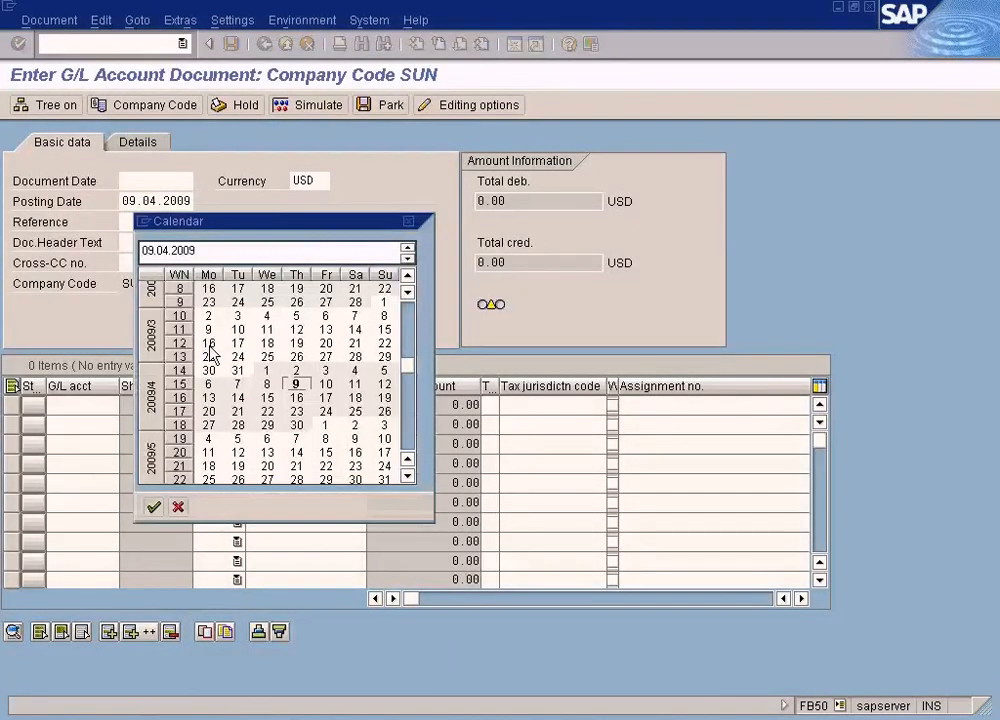
pyautogui.press('Return')
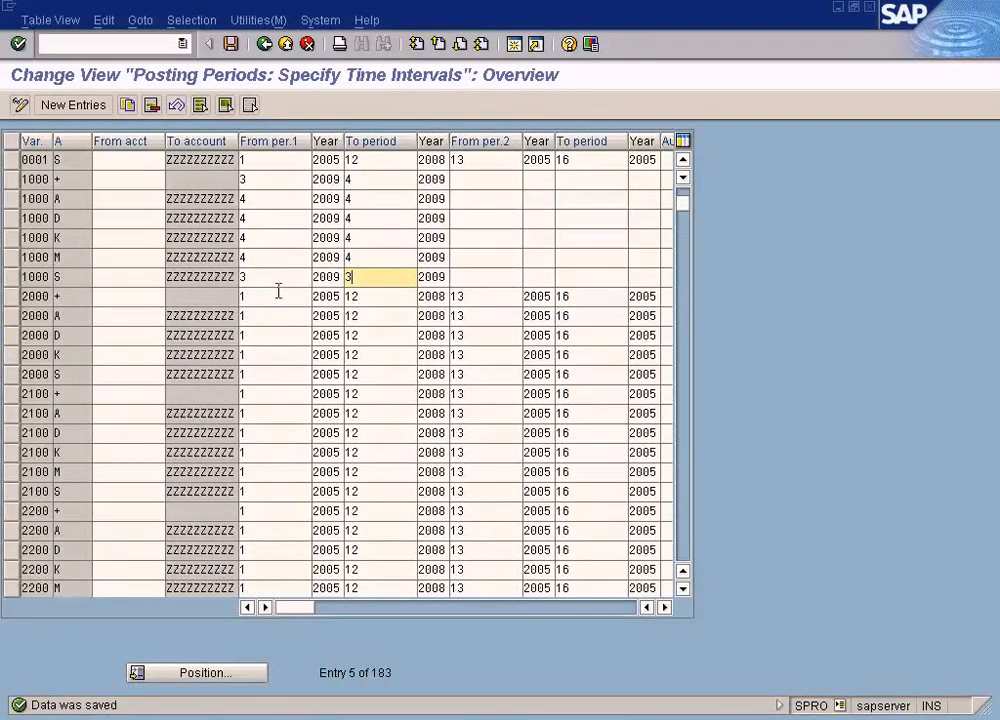
# - Add a credit line of 100 on the Cash In Bank G/L account of company code SUN
pyautogui.hotkey('alt', 'Tab')
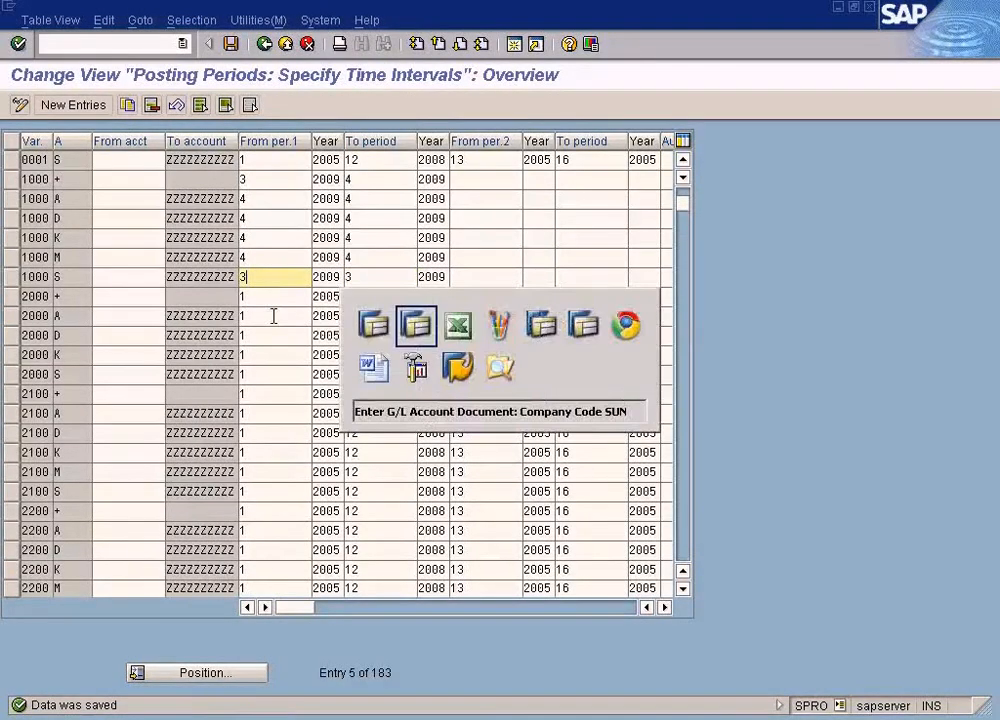
pyautogui.click(87, 406)
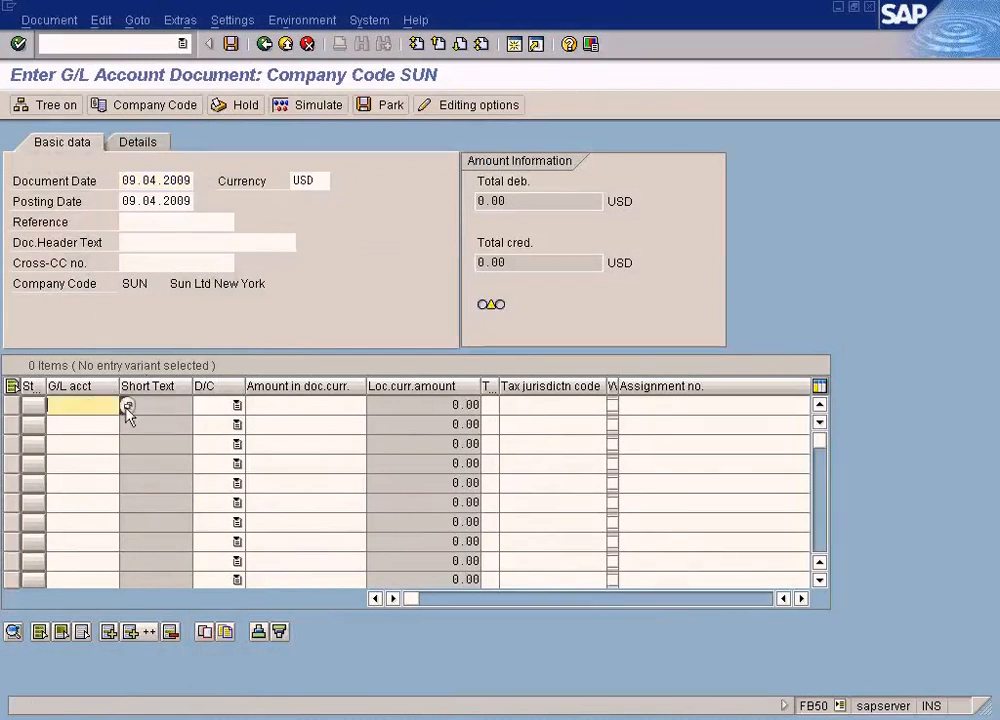
pyautogui.press('F4')
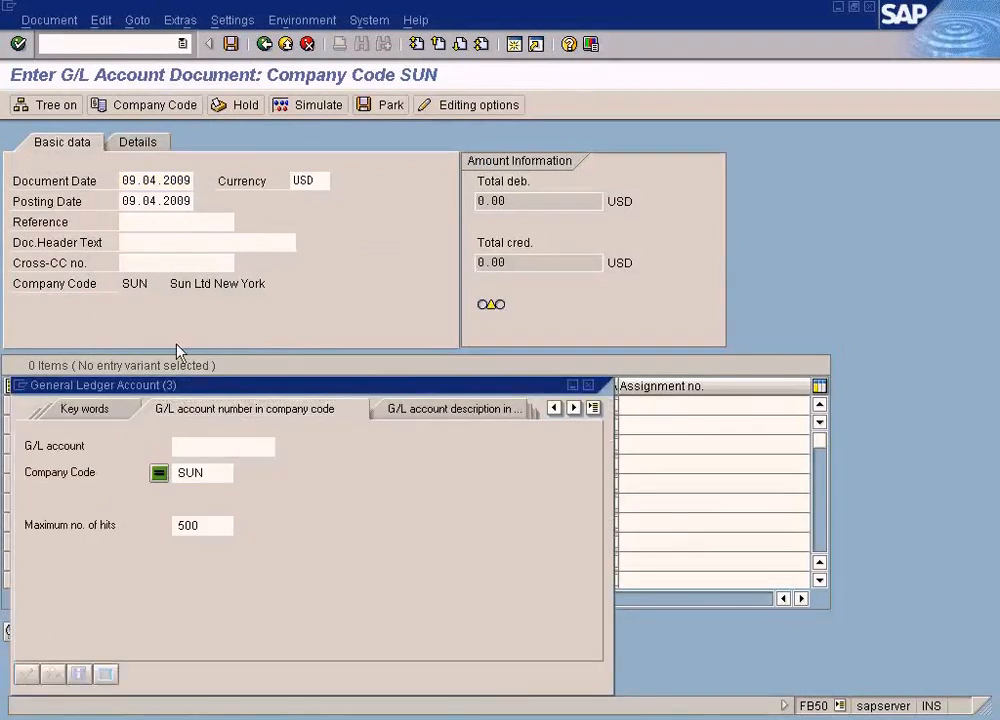
pyautogui.press('Return')
pyautogui.doubleClick(165, 158)
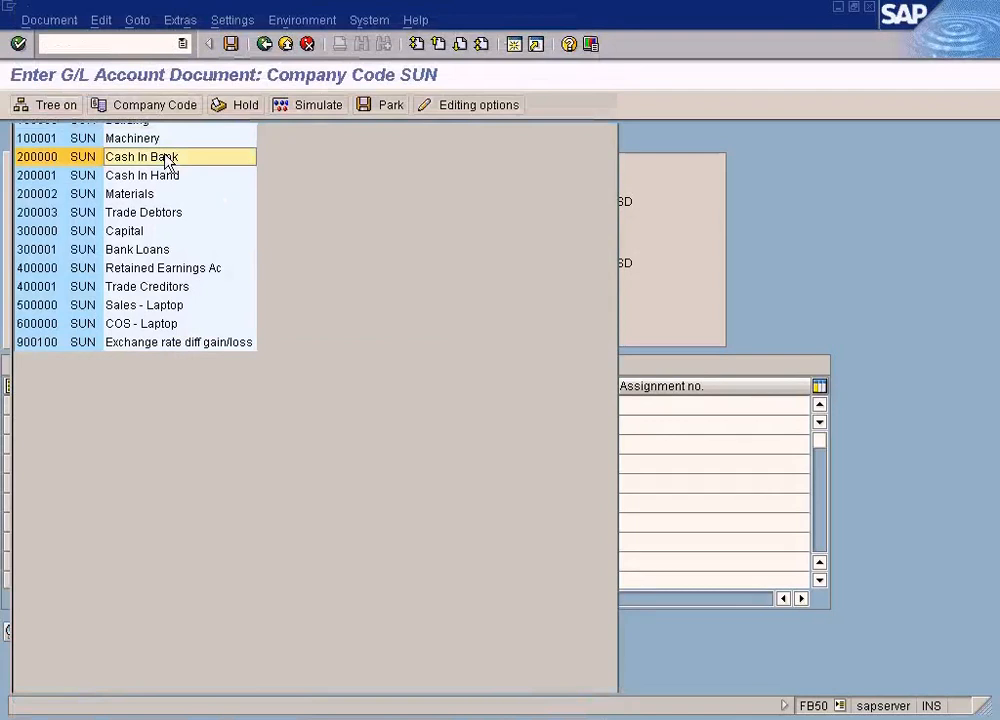
pyautogui.click(222, 402)
pyautogui.press('c')
pyautogui.press('Tab')
pyautogui.write('100')
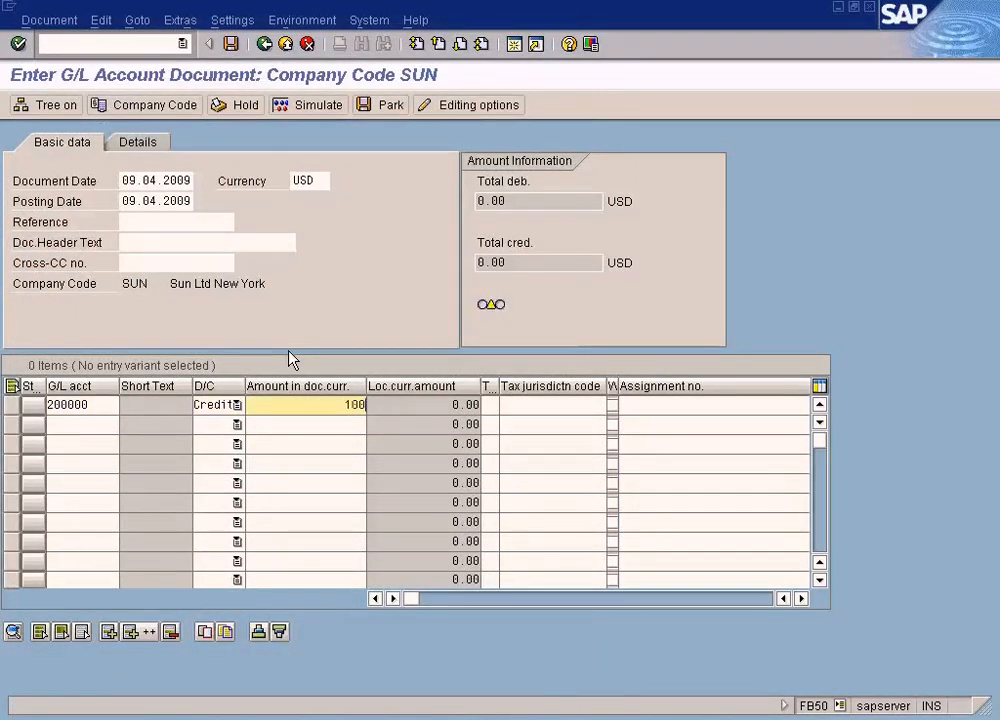
# - Add a second line debiting 100 to the Cash In Hand account, reusing and adapting the first line's account code
pyautogui.moveTo(107, 405); pyautogui.dragTo(47, 405)
pyautogui.hotkey('ctrl', 'c')
pyautogui.click(94, 420)
pyautogui.hotkey('ctrl', 'v')
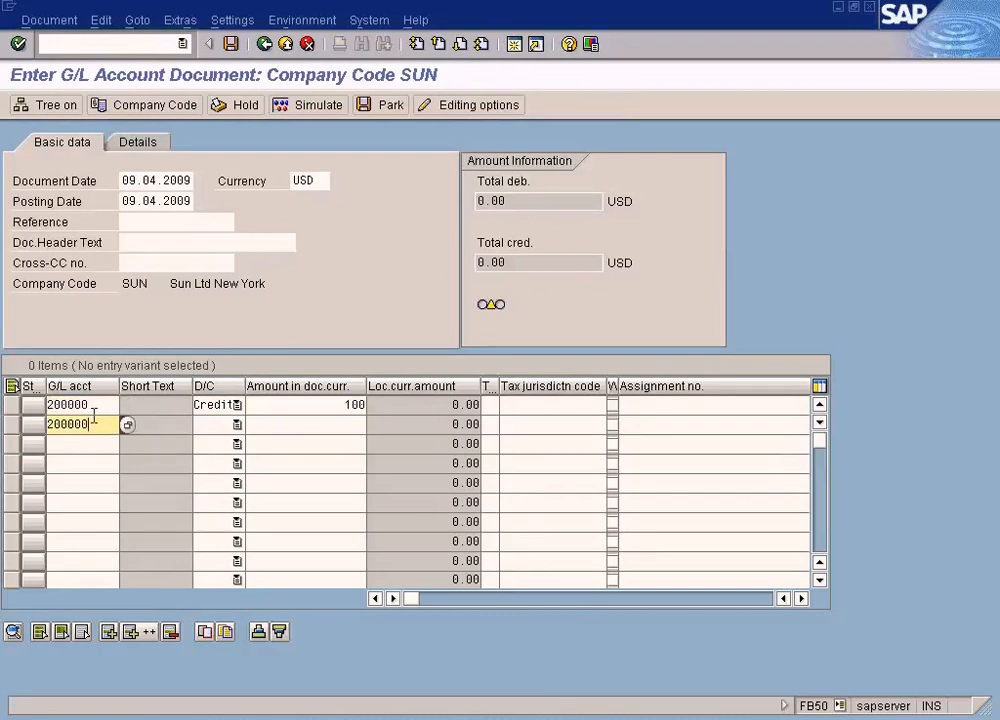
pyautogui.press('Tab')
pyautogui.press('Down')
pyautogui.press('Tab')
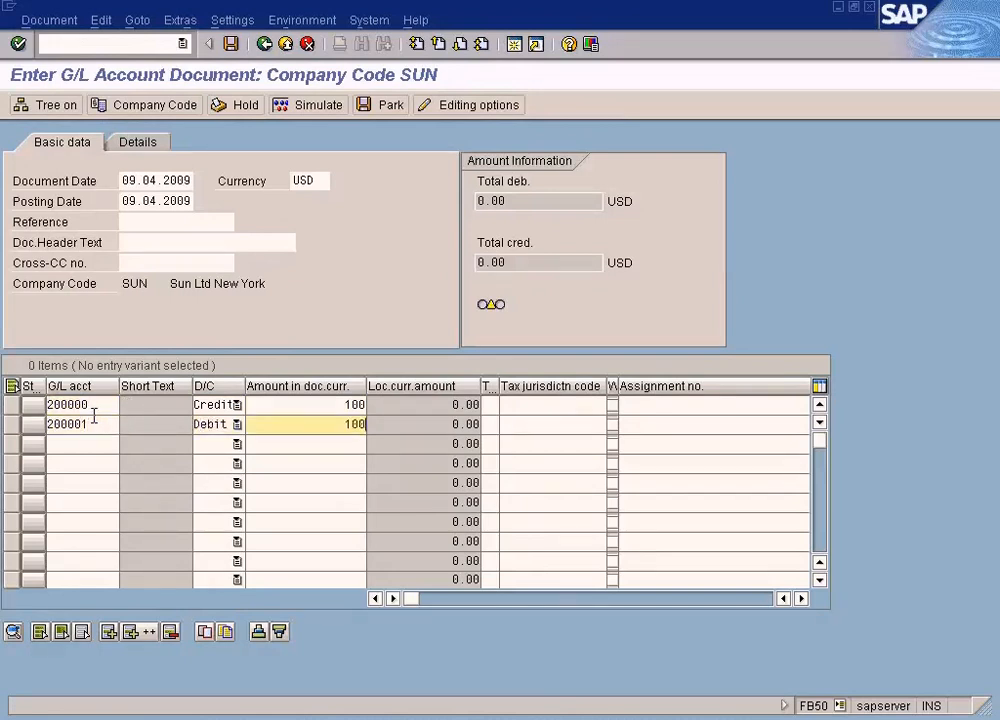
pyautogui.click(94, 407)
pyautogui.click(94, 421)
pyautogui.click(94, 407)
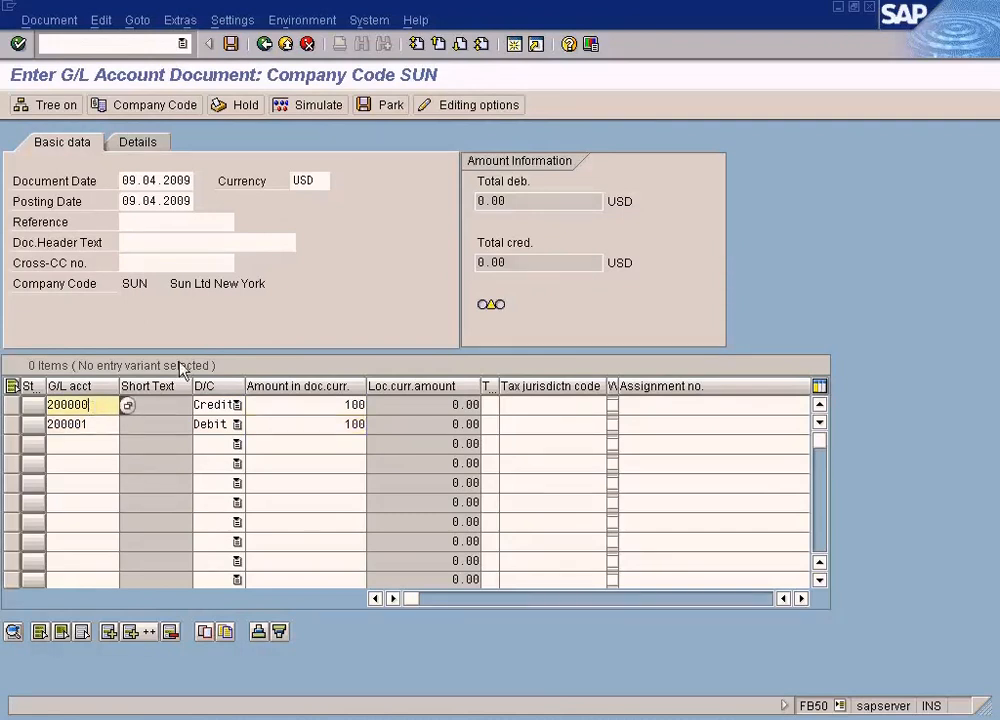
# - Validate the G/L document and check its posting period against the account type S interval of variant 1000
pyautogui.click(319, 404)
pyautogui.press('Return')
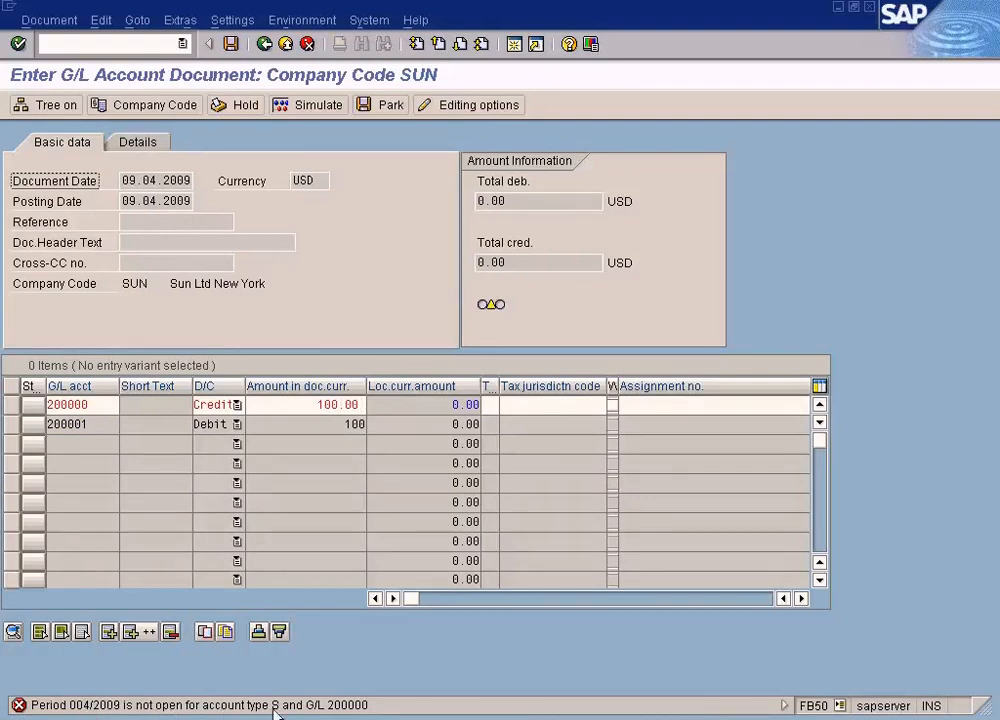
pyautogui.click(346, 718)
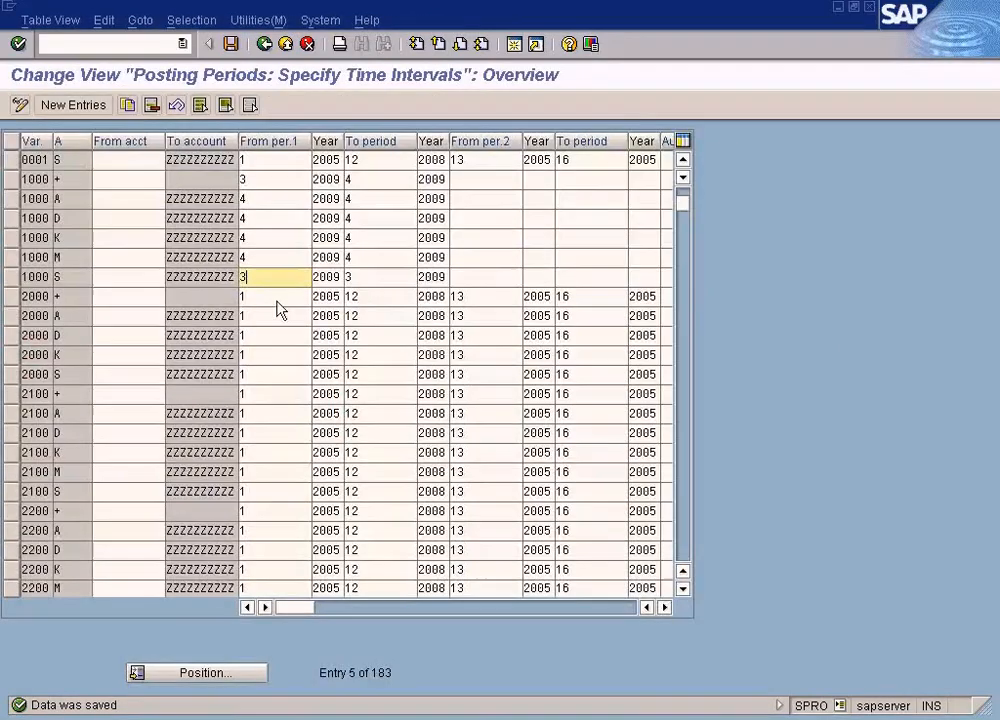
pyautogui.click(357, 282)
pyautogui.click(272, 280)
pyautogui.click(359, 278)
pyautogui.hotkey('alt', 'Tab')
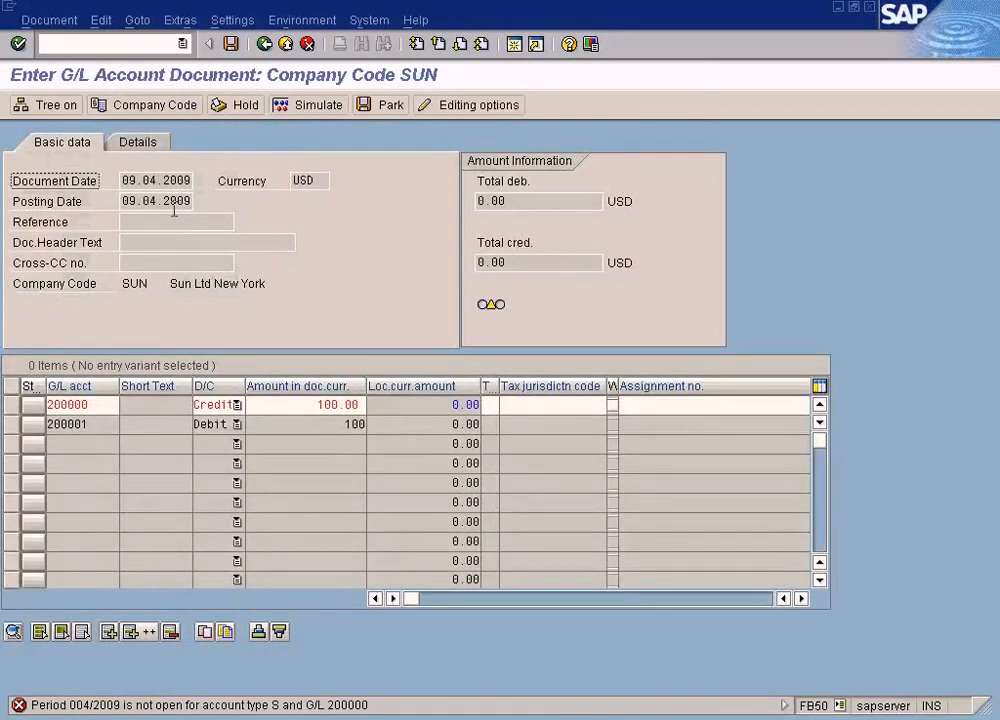
# - Abandon the document, restart transaction fb50 from the command history and set the new document's posting date to 09.03.2009
pyautogui.click(285, 44)
pyautogui.click(266, 372)
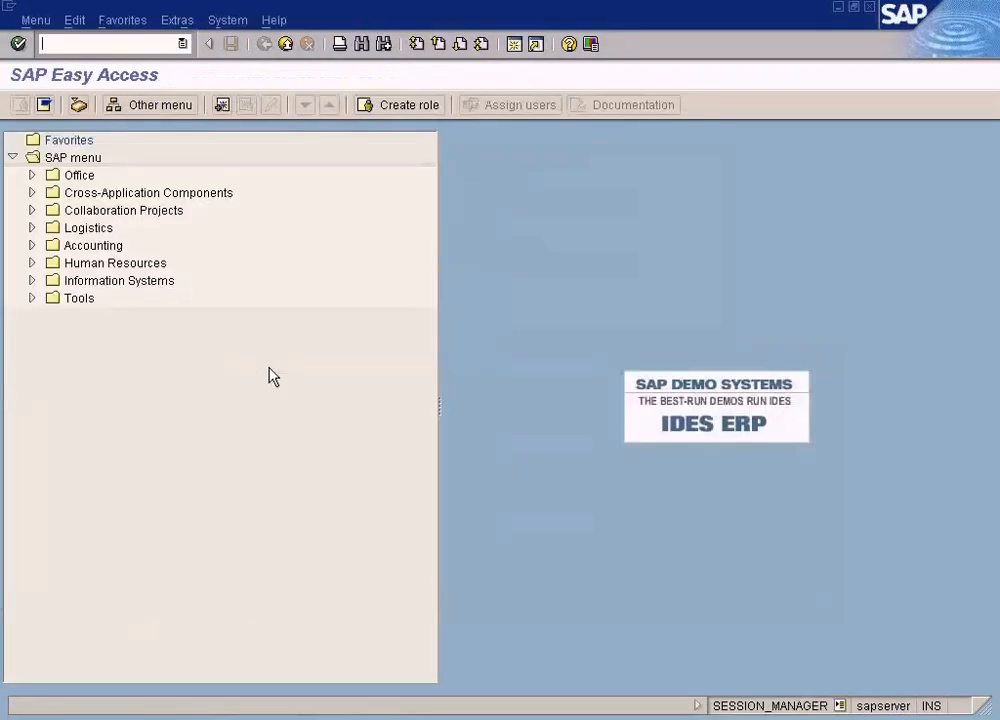
pyautogui.click(182, 44)
pyautogui.click(170, 60)
pyautogui.press('Return')
pyautogui.moveTo(121, 201); pyautogui.dragTo(230, 199)
pyautogui.hotkey('ctrl', 'c')
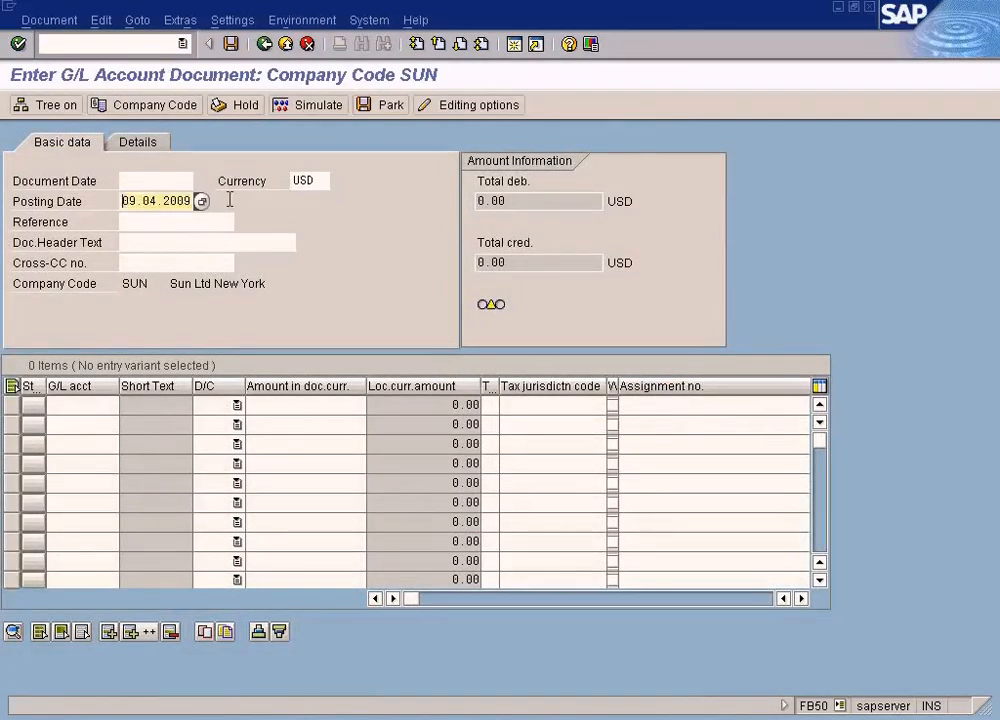
pyautogui.press('Delete')
pyautogui.write('3')
pyautogui.hotkey('ctrl', 'a')
pyautogui.hotkey('ctrl', 'c')
# - Fill the document date by reusing the posting date and changing its month, giving 09.04.2009
pyautogui.click(182, 178)
pyautogui.hotkey('ctrl', 'v')
pyautogui.press('Left')
pyautogui.press('Left')
pyautogui.press('Left')
pyautogui.press('Left')
pyautogui.press('Left')
pyautogui.press('Left')
pyautogui.press('Left')
pyautogui.press('Right')
pyautogui.press('Right')
pyautogui.press('Delete')
pyautogui.write('4')
# - Add a debit line of 100 on the Cash In Bank G/L account, found by searching company code SUN
pyautogui.click(91, 412)
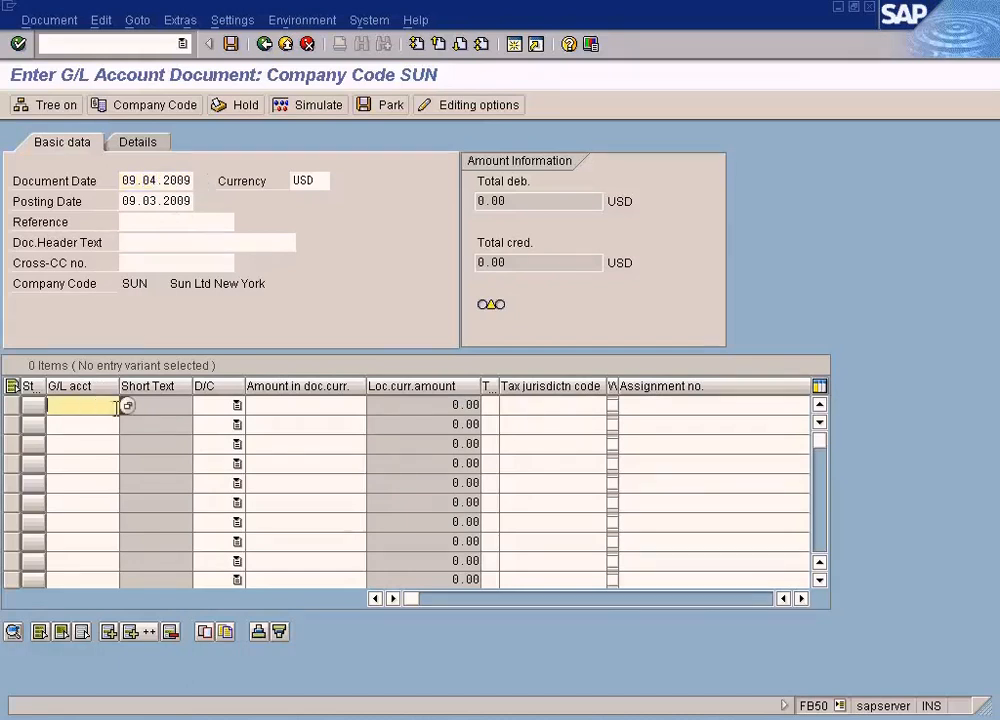
pyautogui.click(126, 407)
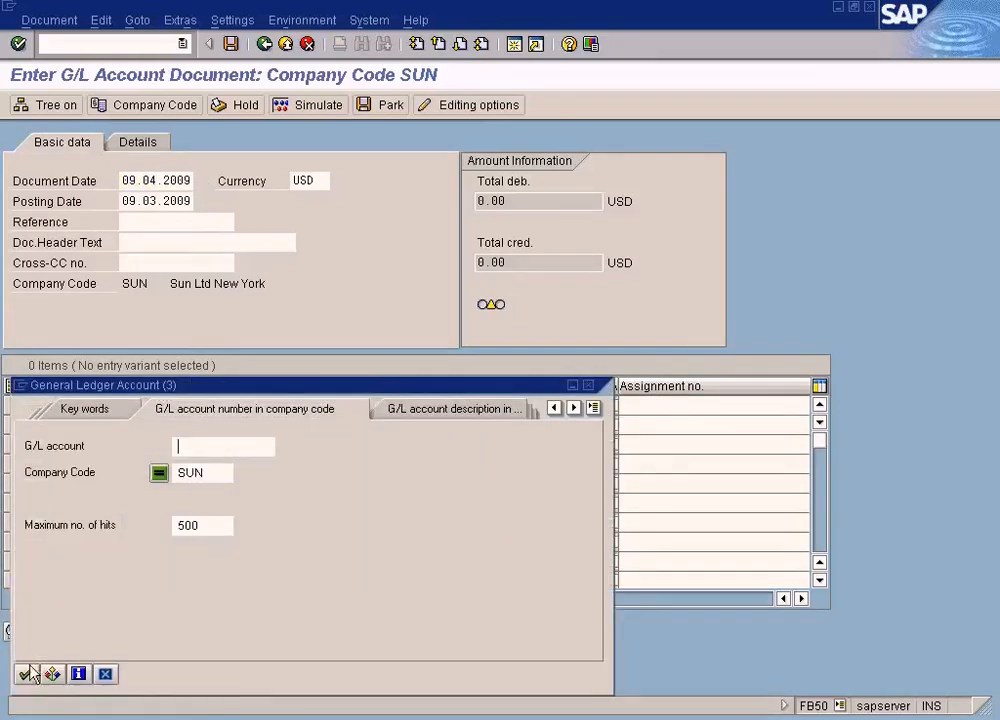
pyautogui.press('Return')
pyautogui.doubleClick(174, 158)
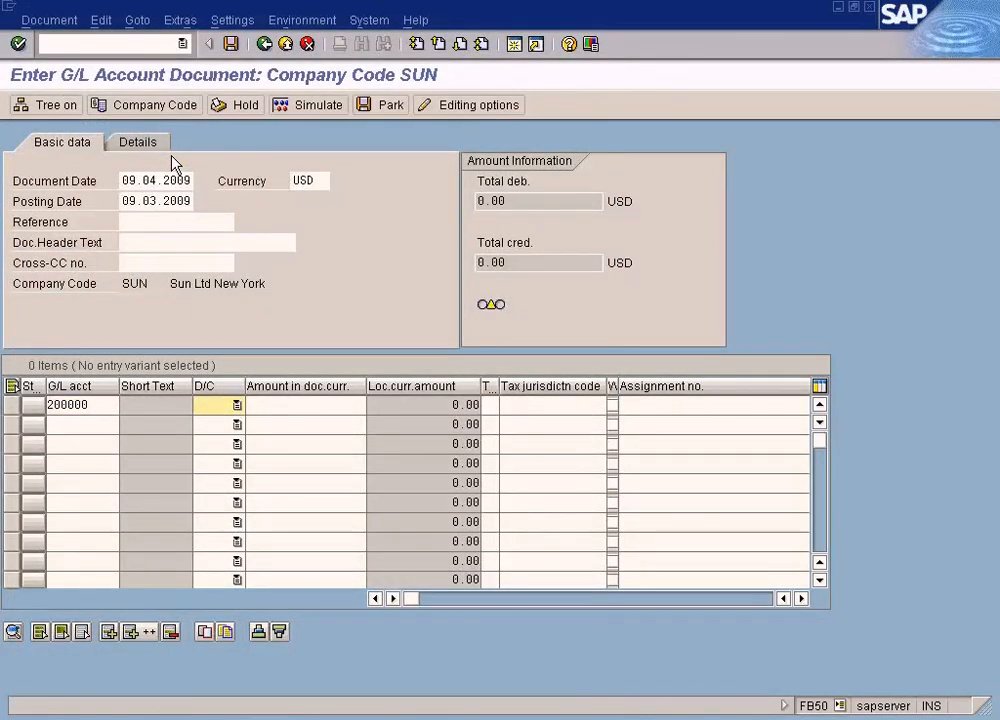
pyautogui.write('d')
pyautogui.press('Tab')
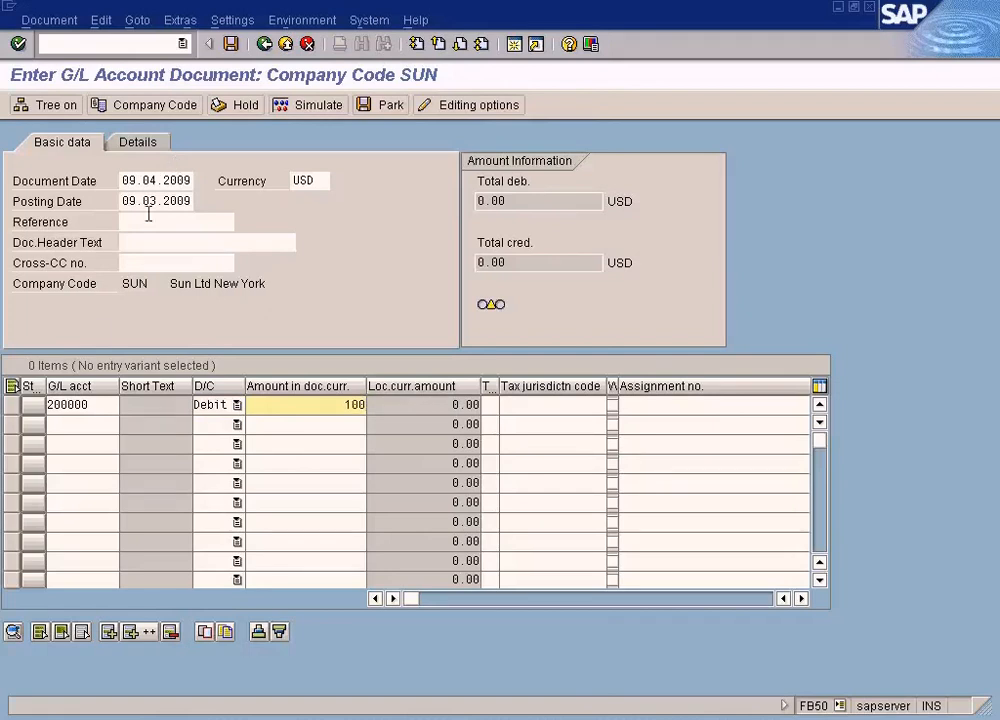
# - Add a second line crediting 100 to the Cash In Hand account, reusing and adapting the first line's account code
pyautogui.moveTo(92, 406); pyautogui.dragTo(56, 405)
pyautogui.hotkey('ctrl', 'c')
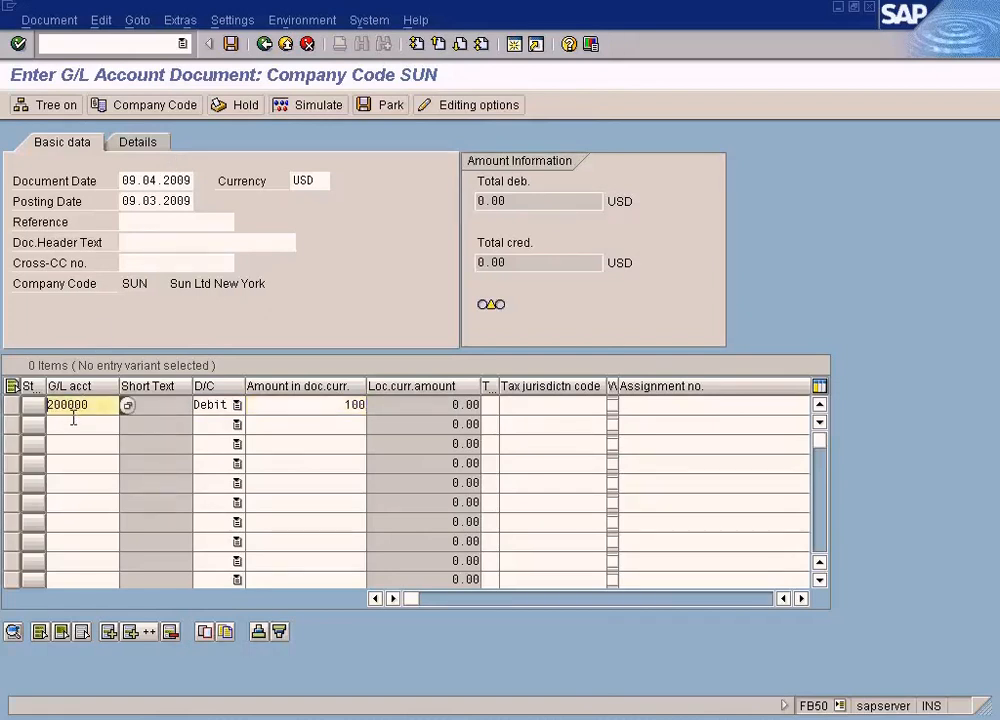
pyautogui.click(76, 423)
pyautogui.hotkey('ctrl', 'v')
pyautogui.write('1')
pyautogui.press('Tab')
pyautogui.write('c')
pyautogui.press('Tab')
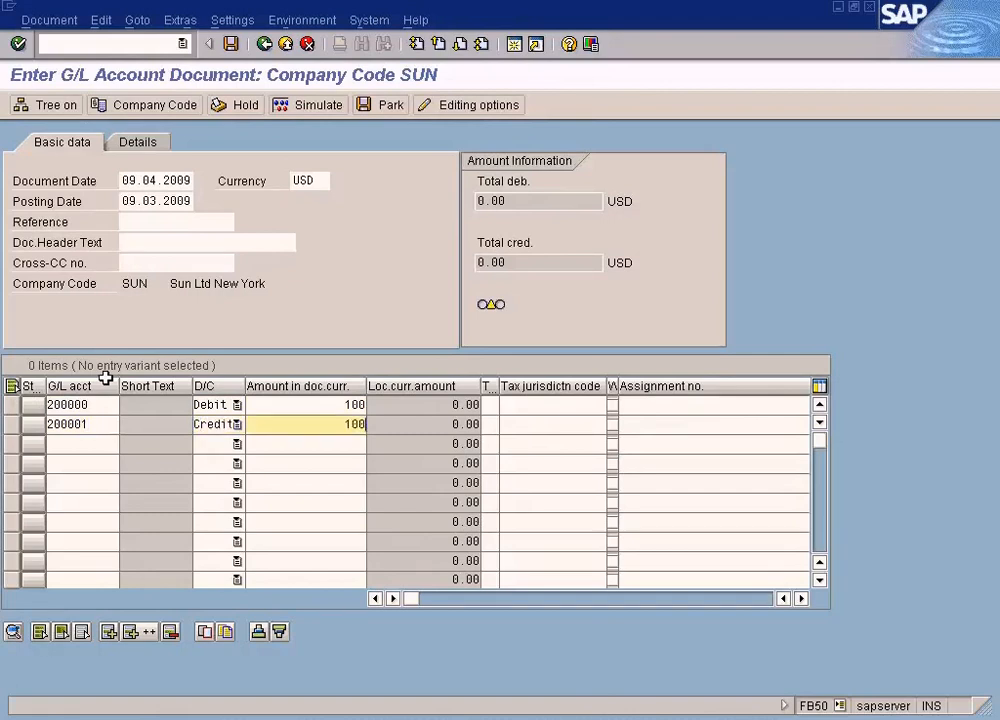
# - Simulate the document and set the due date of the Cash In Bank item to 09.04.2009, copied from its value date
pyautogui.click(316, 112)
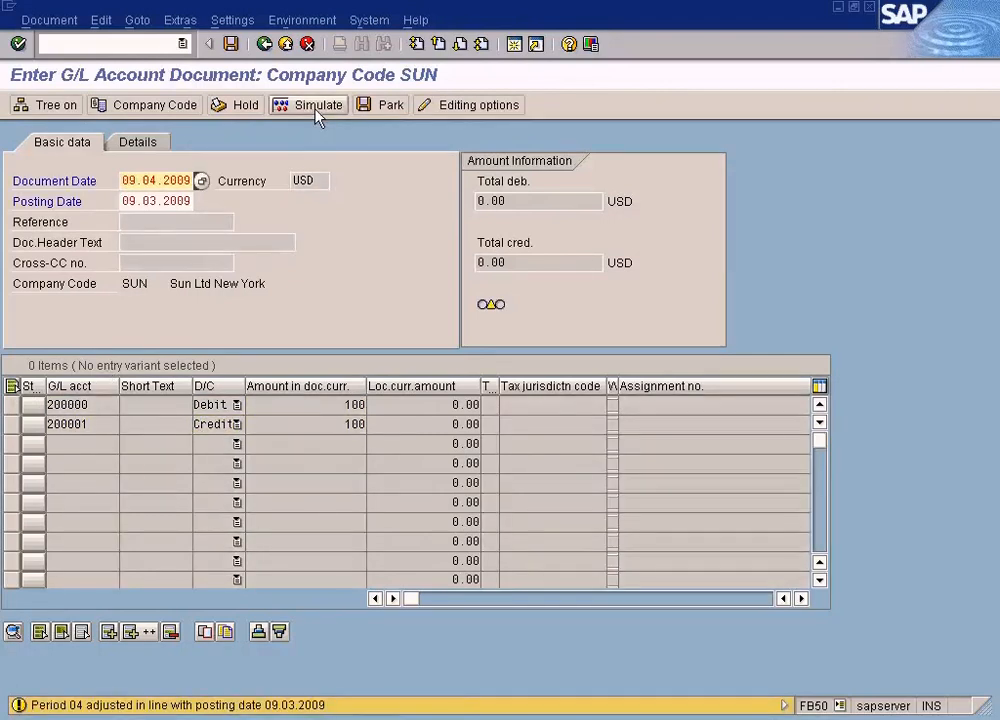
pyautogui.click(316, 112)
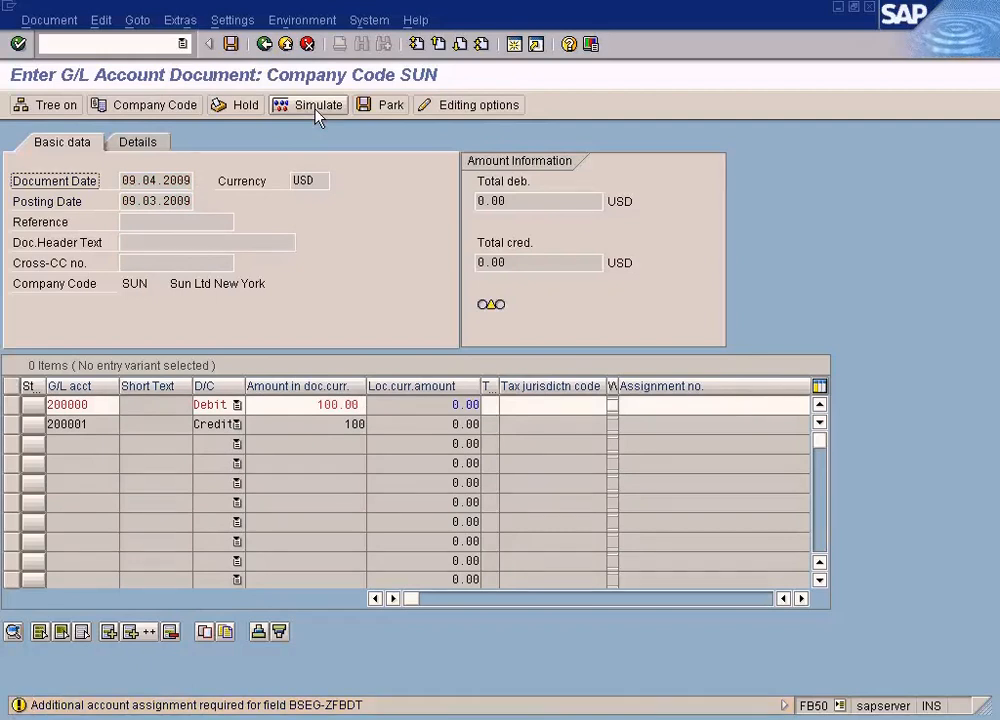
pyautogui.doubleClick(303, 405)
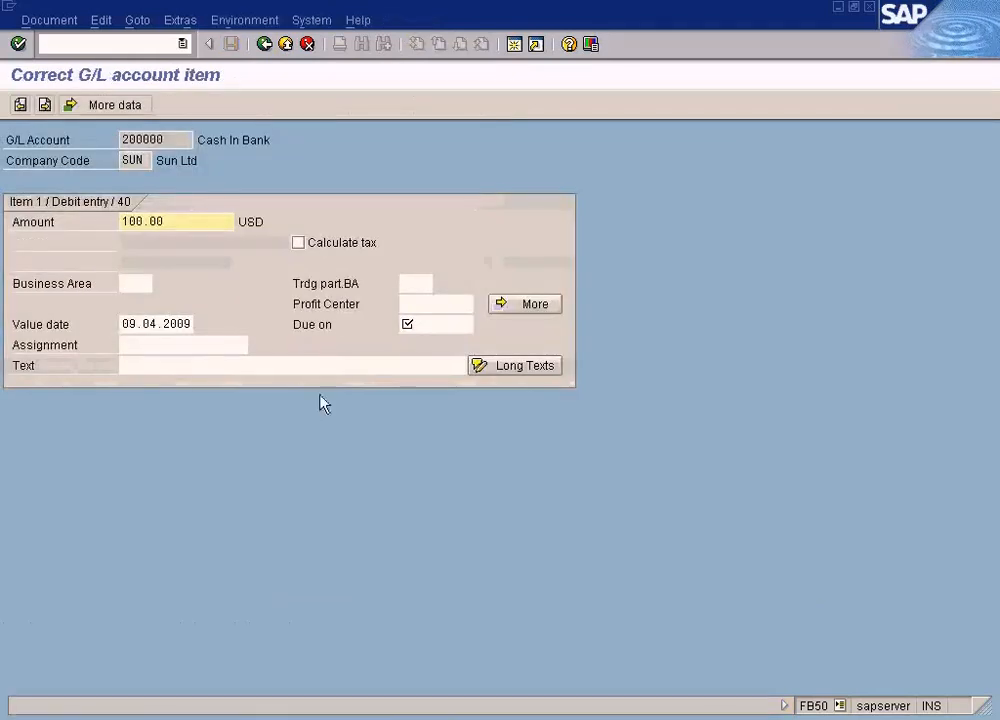
pyautogui.moveTo(123, 328); pyautogui.dragTo(200, 326)
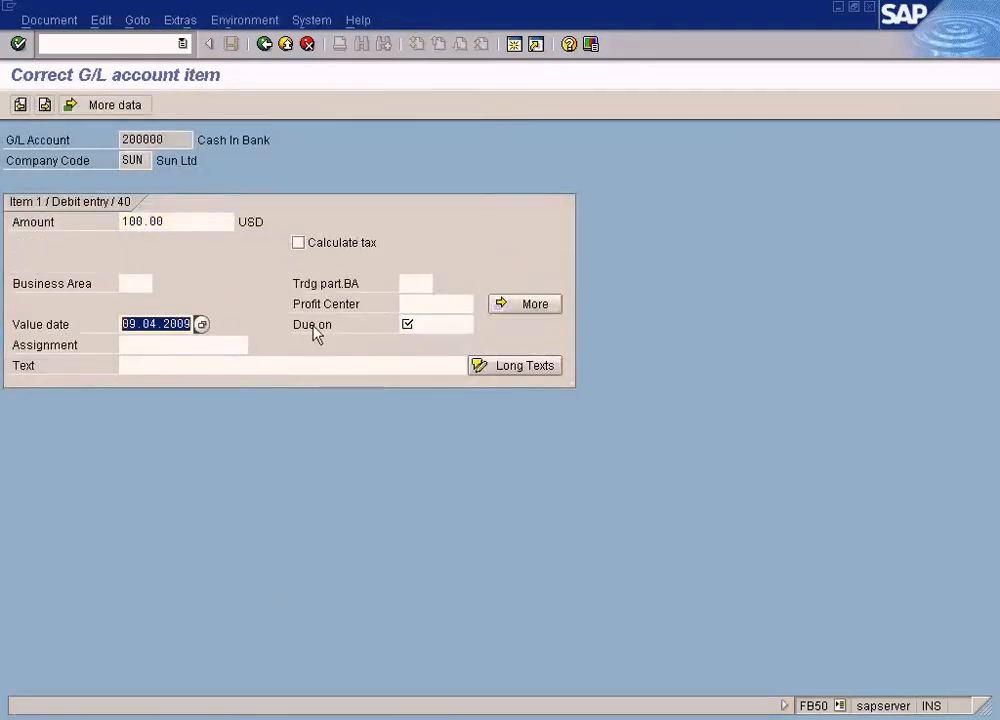
pyautogui.hotkey('ctrl', 'c')
pyautogui.click(411, 322)
pyautogui.hotkey('ctrl', 'v')
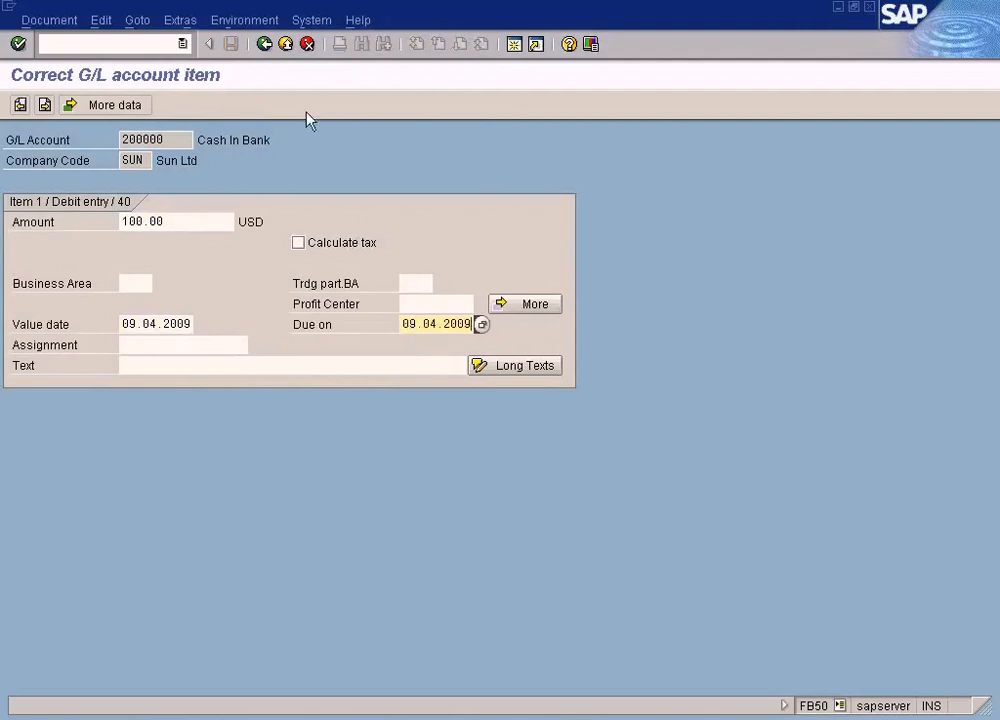
pyautogui.click(265, 46)
# - Set the due date of the Cash In Hand item to 09.04.2009 and simulate the document
pyautogui.doubleClick(278, 422)
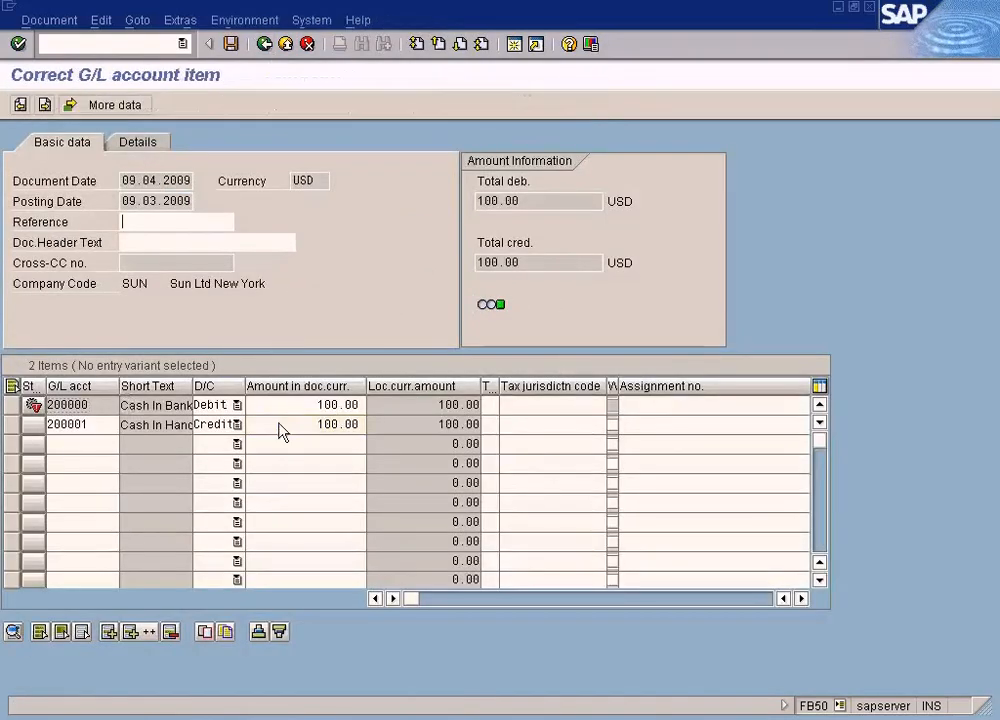
pyautogui.click(422, 302)
pyautogui.hotkey('ctrl', 'v')
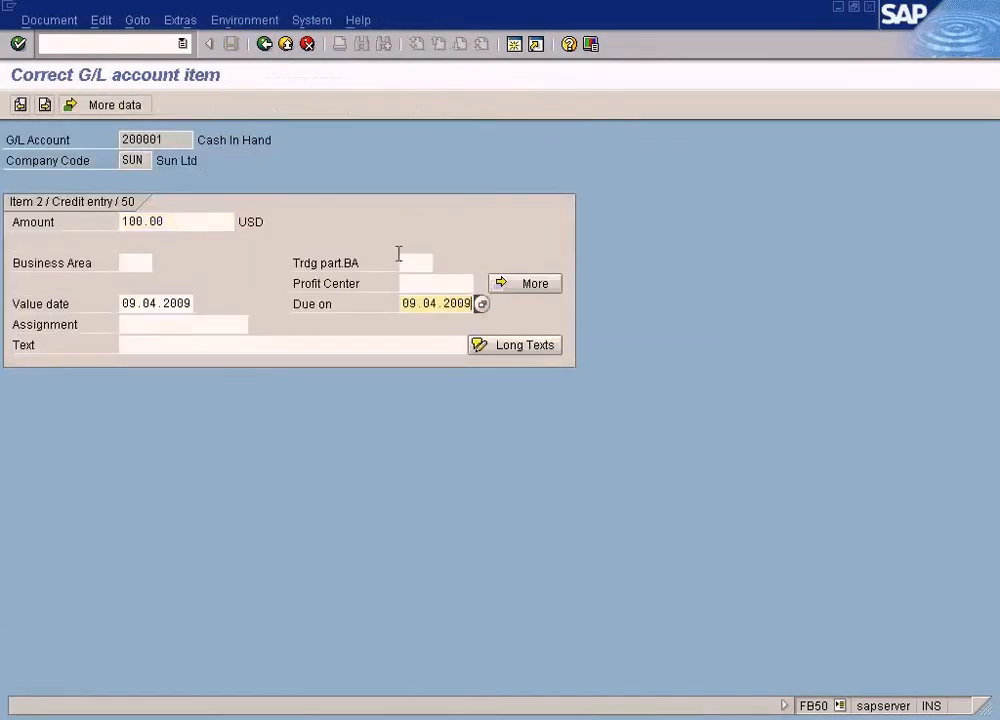
pyautogui.click(264, 44)
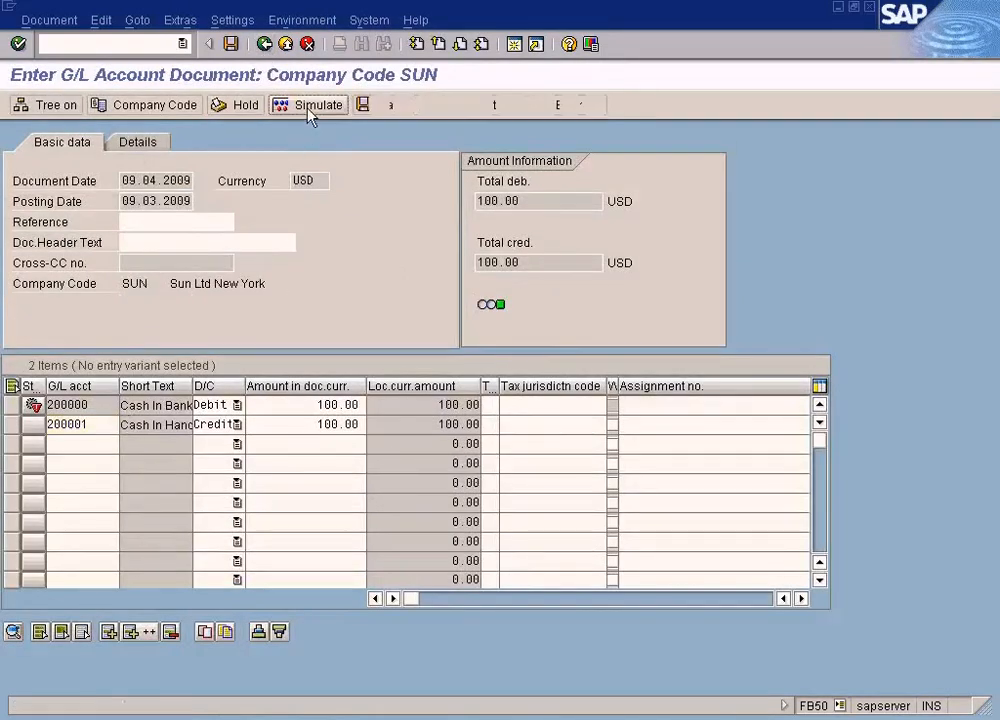
pyautogui.click(309, 106)
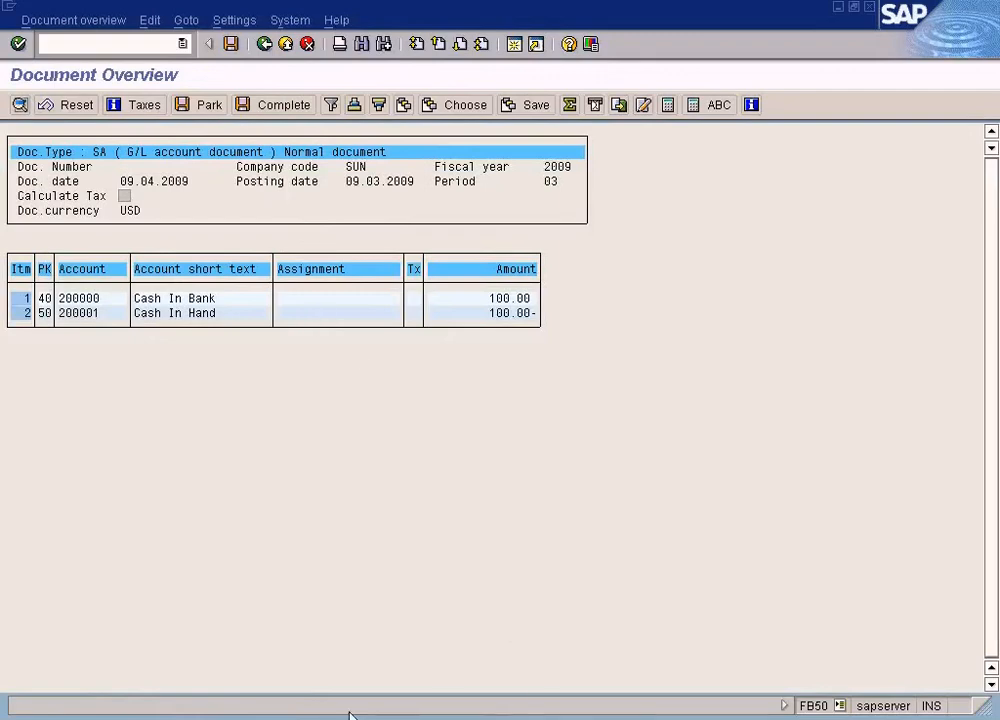
# - Switch to the posting periods table and compare the first-interval start periods of account types S, D, K and M for variant 1000
pyautogui.click(470, 691)
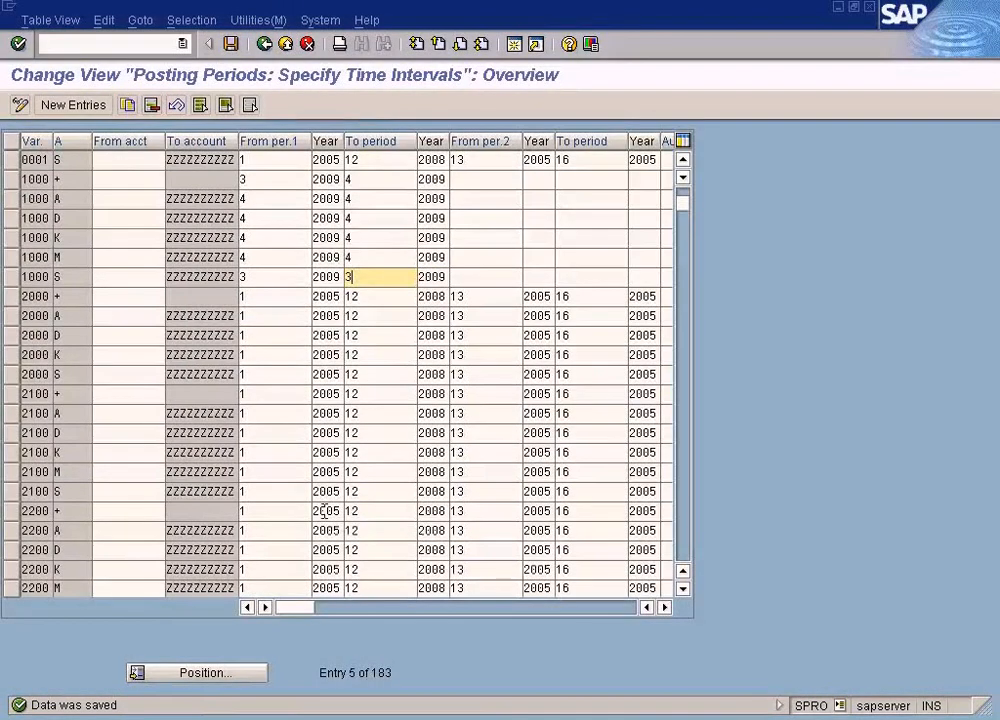
pyautogui.click(277, 278)
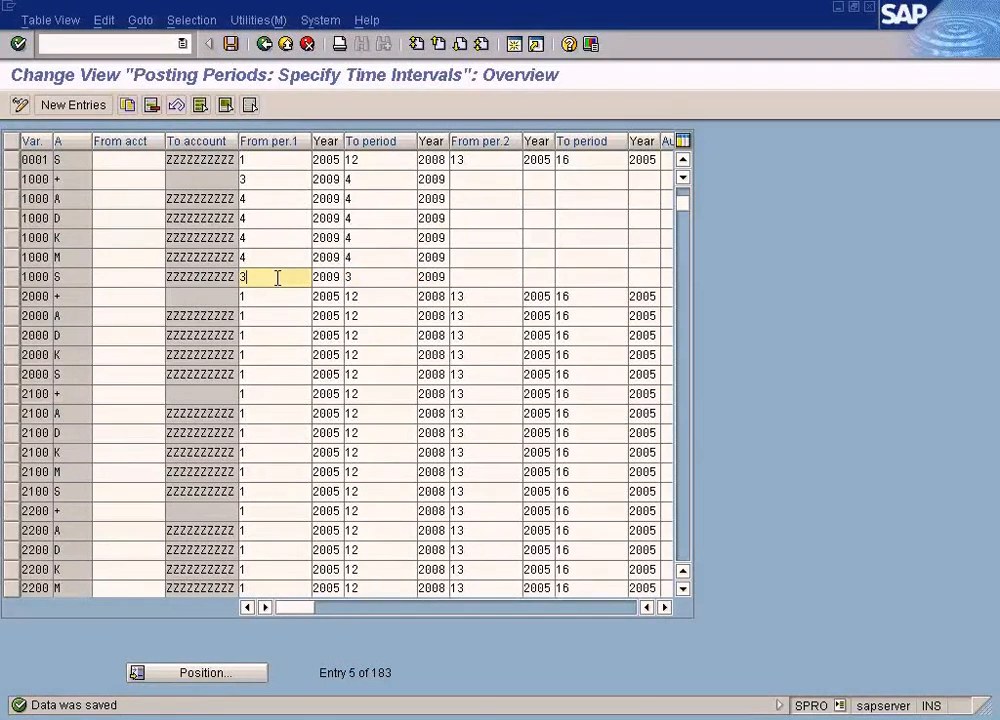
pyautogui.click(277, 217)
pyautogui.click(277, 234)
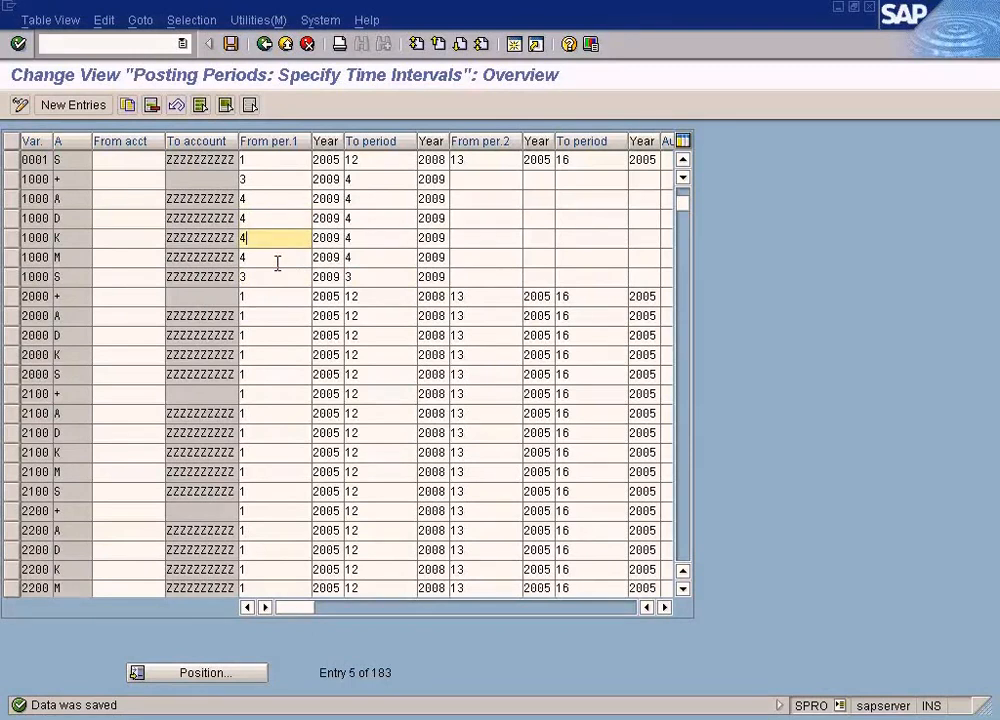
pyautogui.click(277, 259)
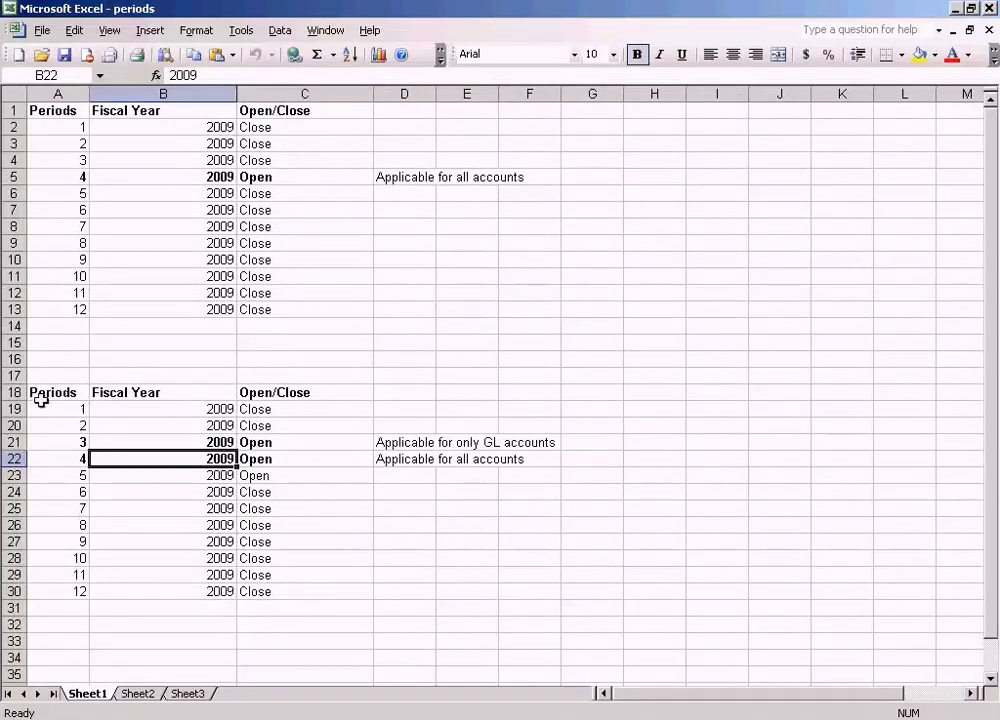
# - Switch to the periods workbook in Excel and review both period tables, focusing on which accounts periods 3 and 4 apply to
pyautogui.moveTo(38, 395); pyautogui.dragTo(520, 591)
pyautogui.click(491, 444)
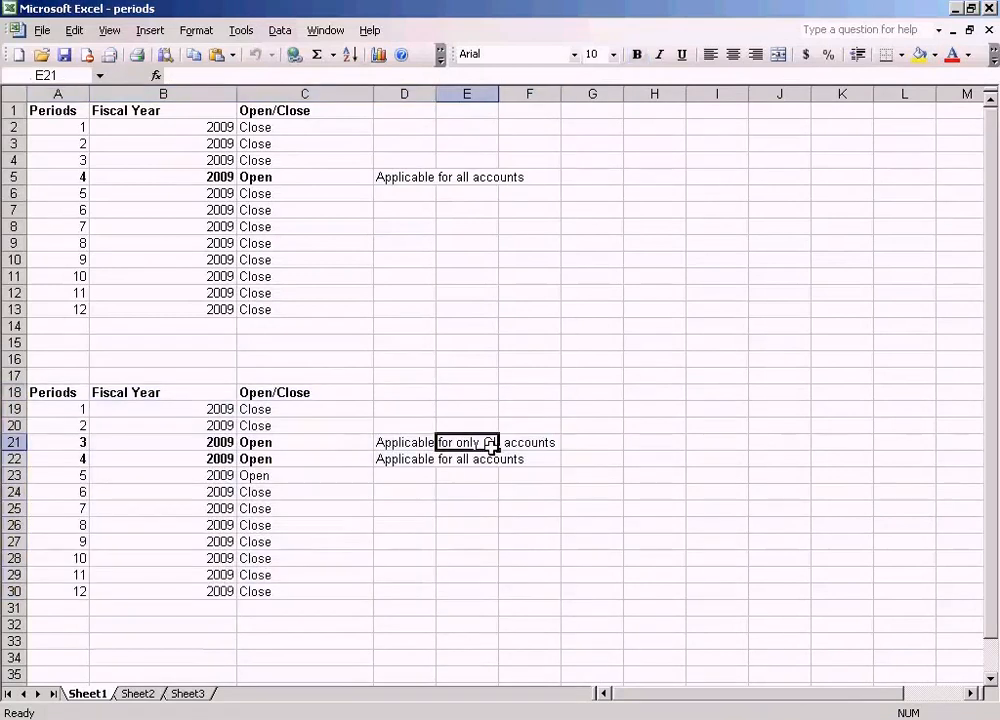
pyautogui.click(272, 446)
pyautogui.click(77, 442)
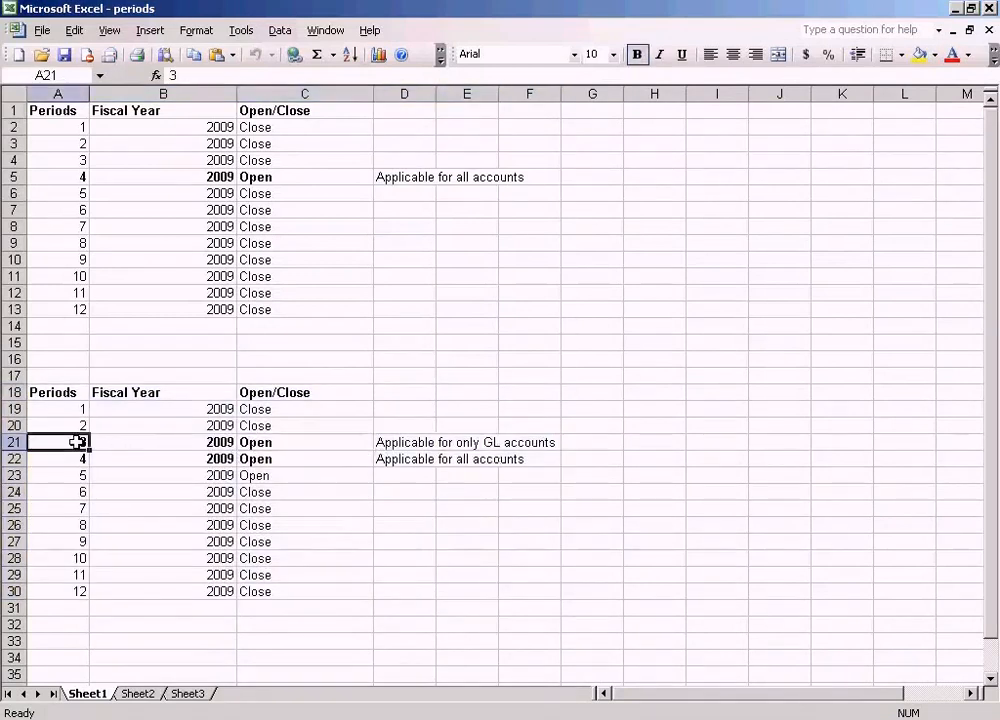
pyautogui.click(506, 461)
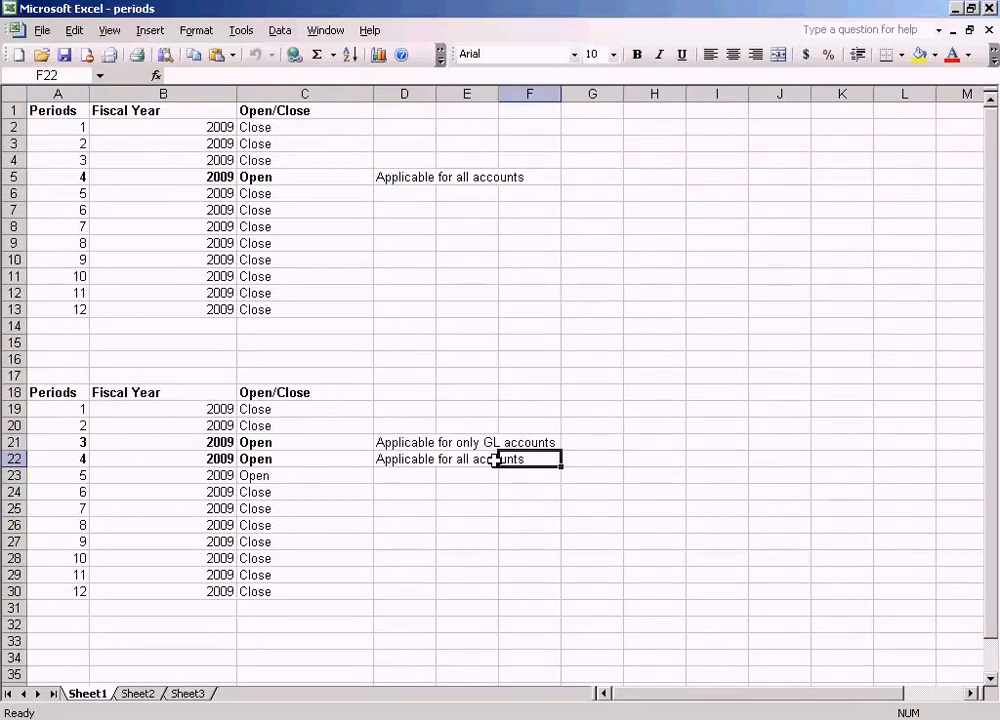
pyautogui.click(75, 459)
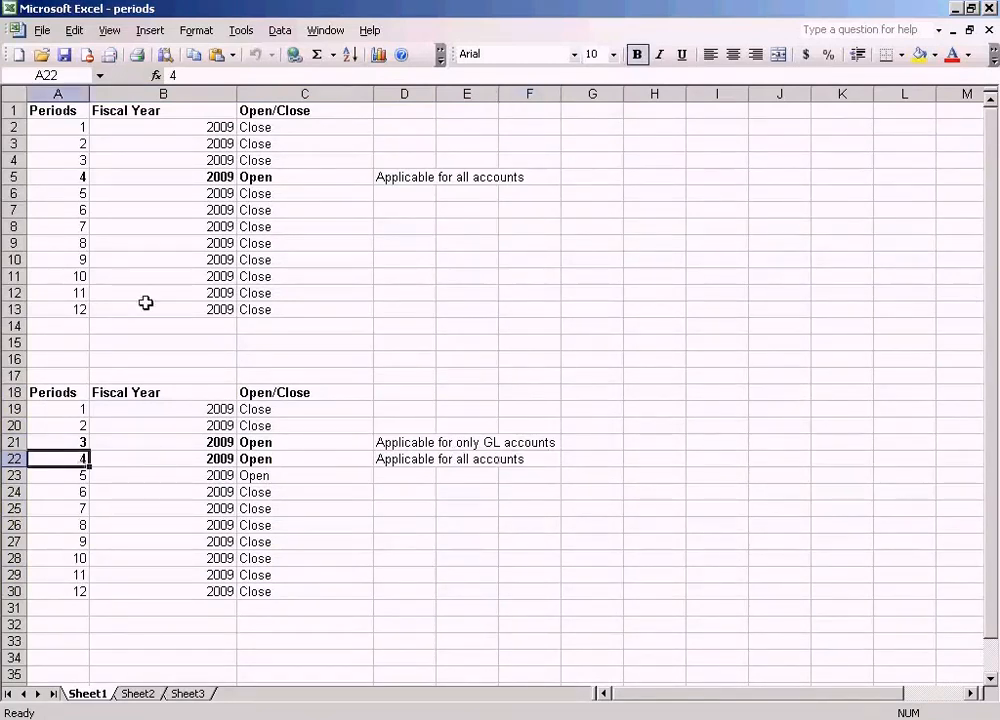
pyautogui.moveTo(40, 110); pyautogui.dragTo(282, 309)
# - Return to the SAP posting periods table and review the account type rows A, D, K, M, S and + of variant 1000
pyautogui.hotkey('alt', 'Tab')
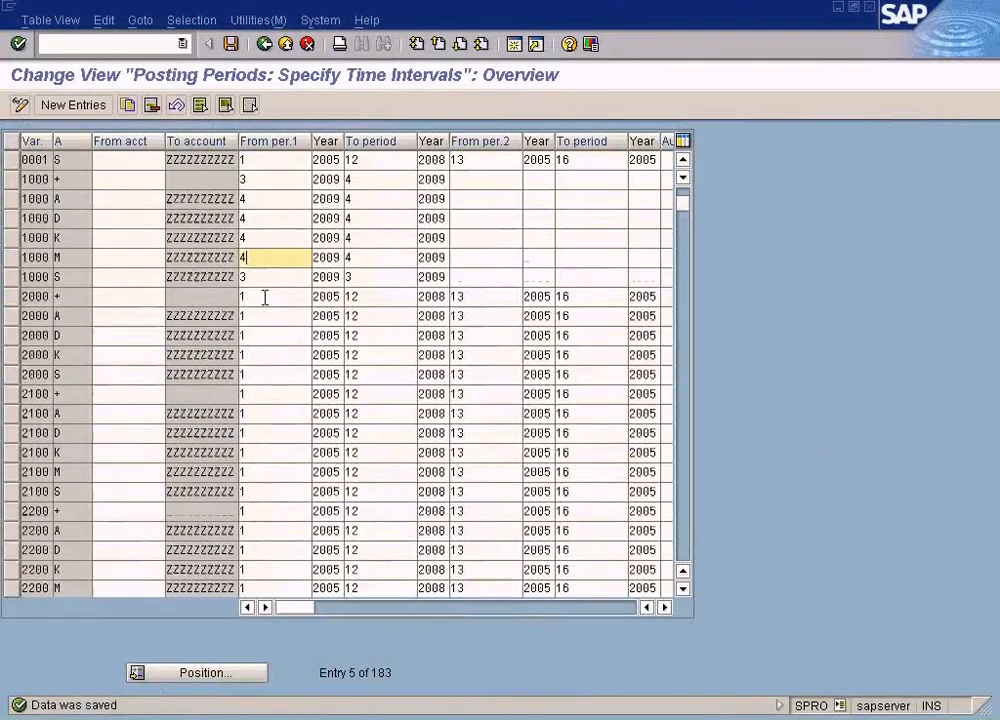
pyautogui.click(77, 201)
pyautogui.click(79, 218)
pyautogui.click(76, 237)
pyautogui.click(74, 257)
pyautogui.click(72, 277)
pyautogui.click(261, 177)
pyautogui.moveTo(67, 178); pyautogui.dragTo(40, 178)
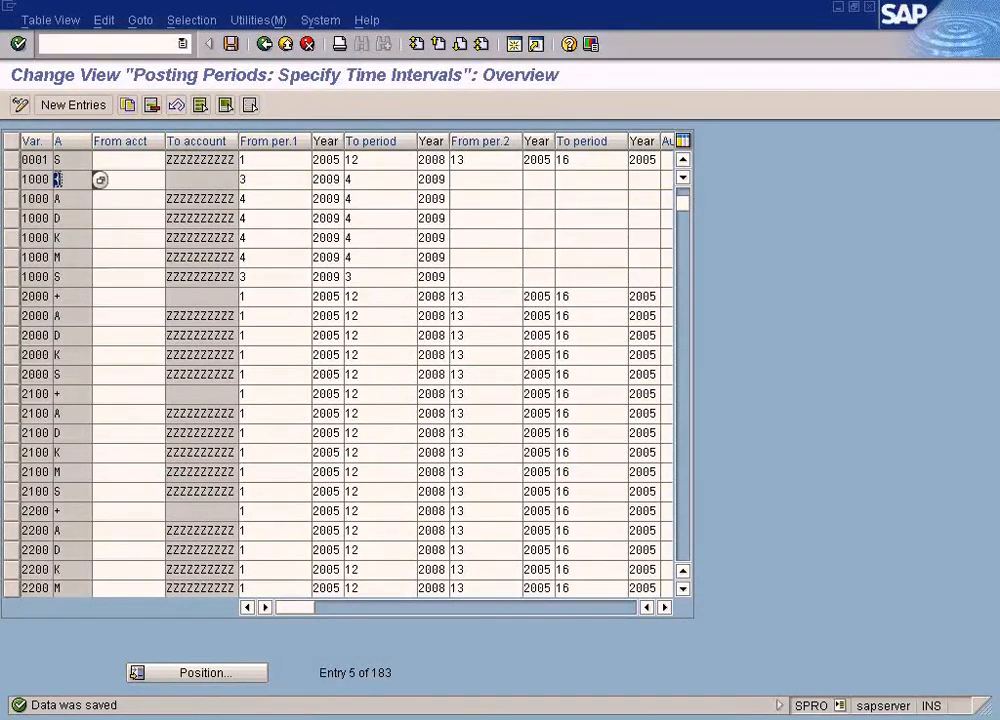
# - Set the first interval of variant 1000's + row to run from period 1 to period 12 of 2009
pyautogui.click(60, 179)
pyautogui.press('Tab')
pyautogui.write('1')
pyautogui.press('Tab')
pyautogui.press('Tab')
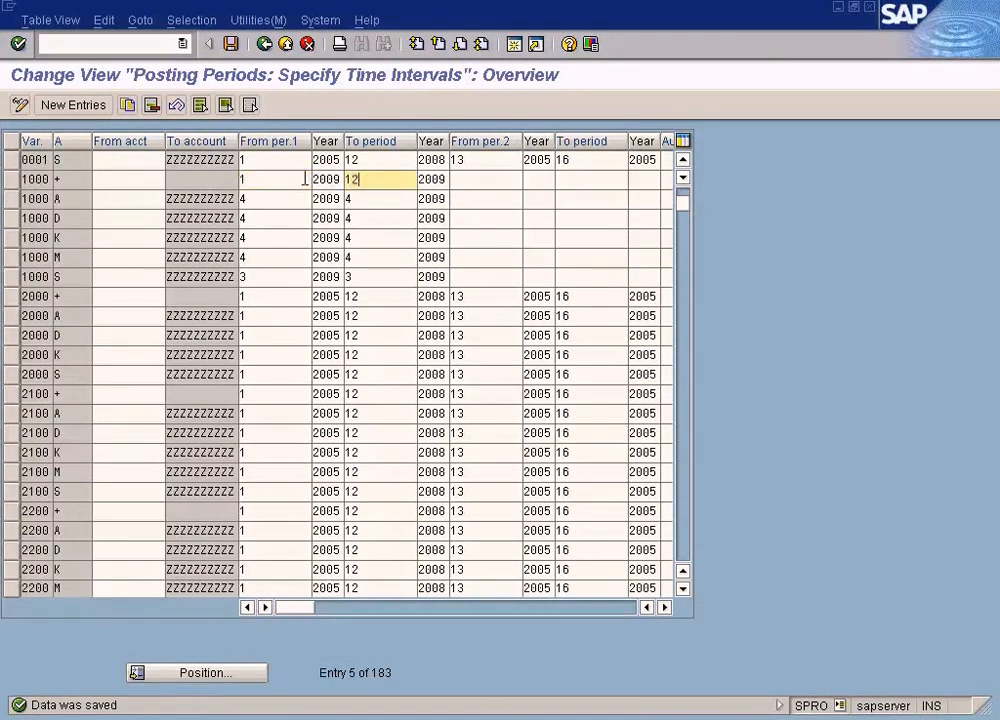
# - Change the start of the first interval in variant 1000's + row to period 4
pyautogui.hotkey('shift', 'Tab')
pyautogui.hotkey('shift', 'Tab')
pyautogui.write('4')
pyautogui.press('Tab')
pyautogui.press('Tab')
pyautogui.click(11, 199)
pyautogui.click(11, 218)
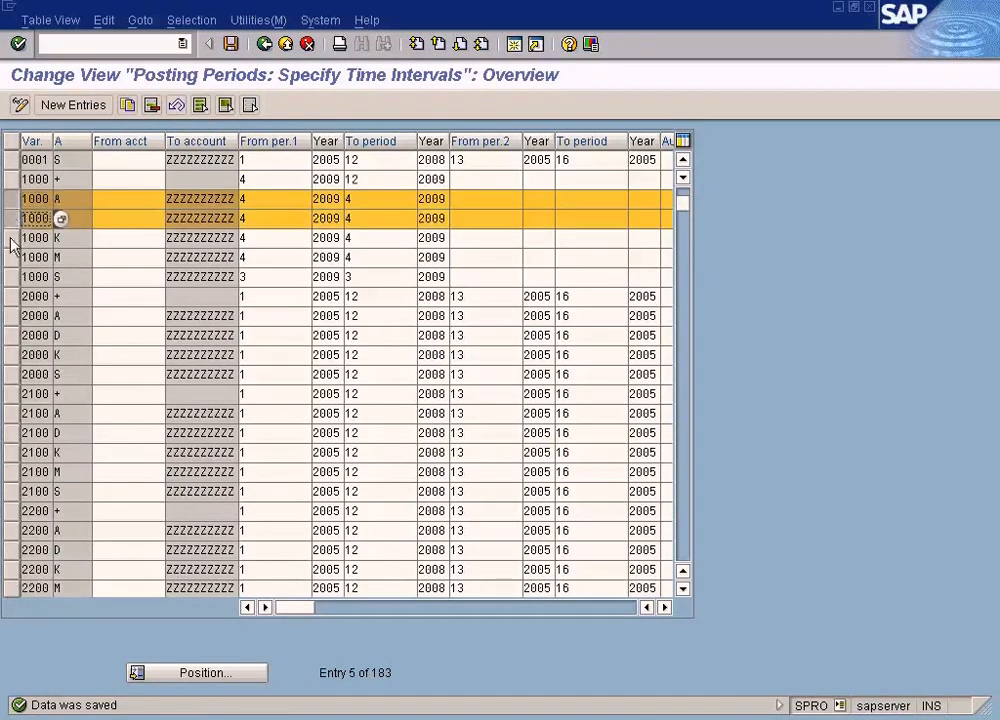
pyautogui.click(11, 238)
pyautogui.click(11, 257)
pyautogui.click(11, 198)
pyautogui.click(11, 218)
pyautogui.click(12, 238)
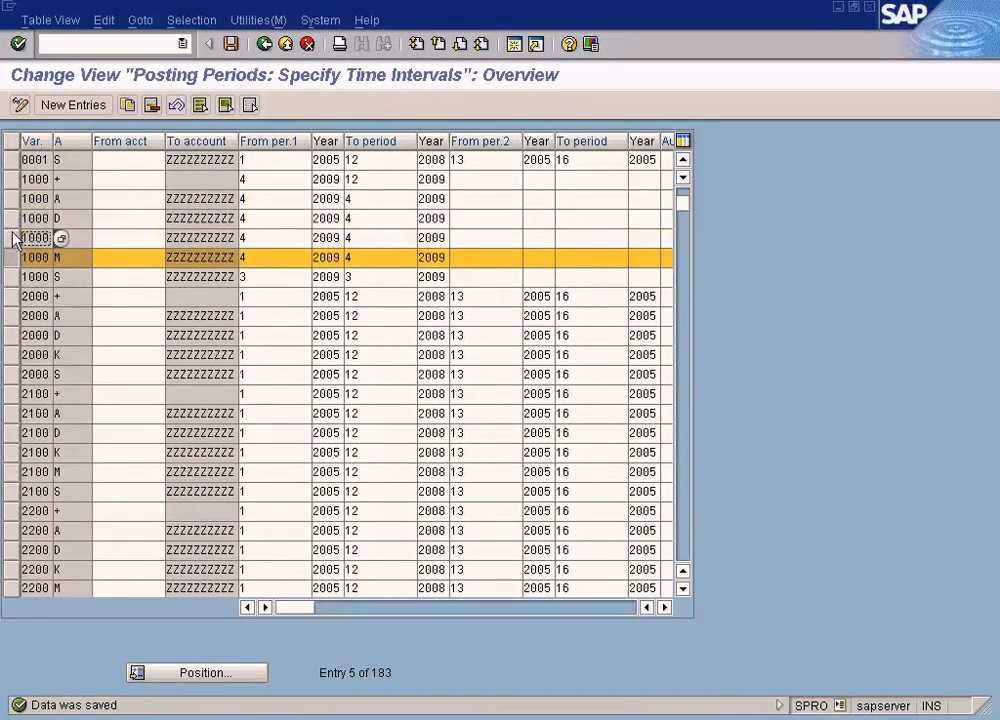
pyautogui.click(11, 257)
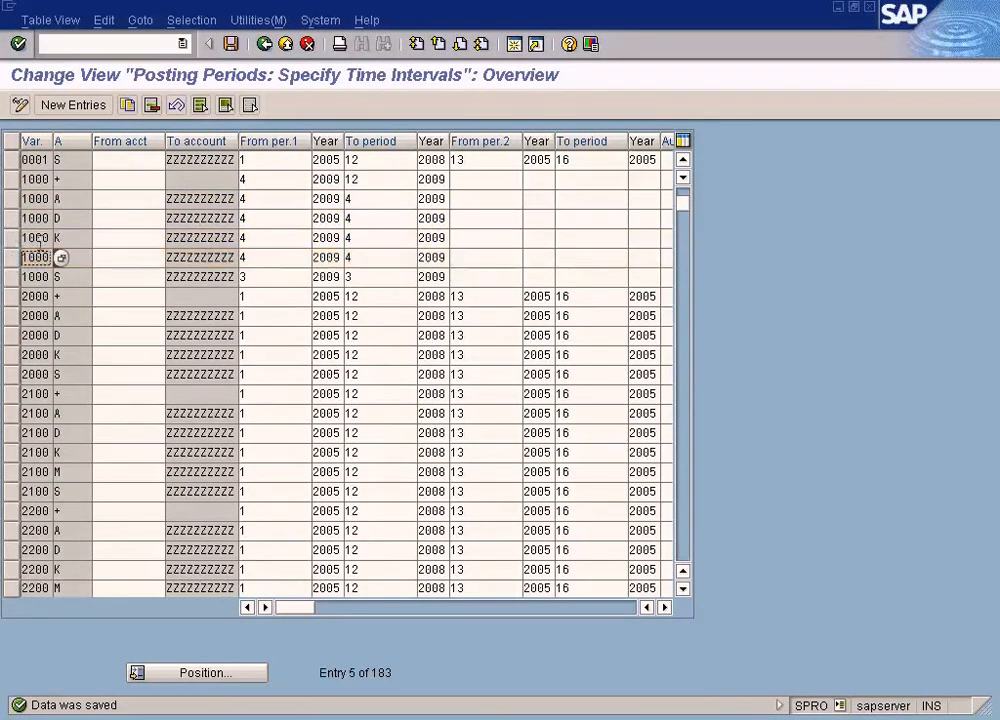
pyautogui.click(120, 219)
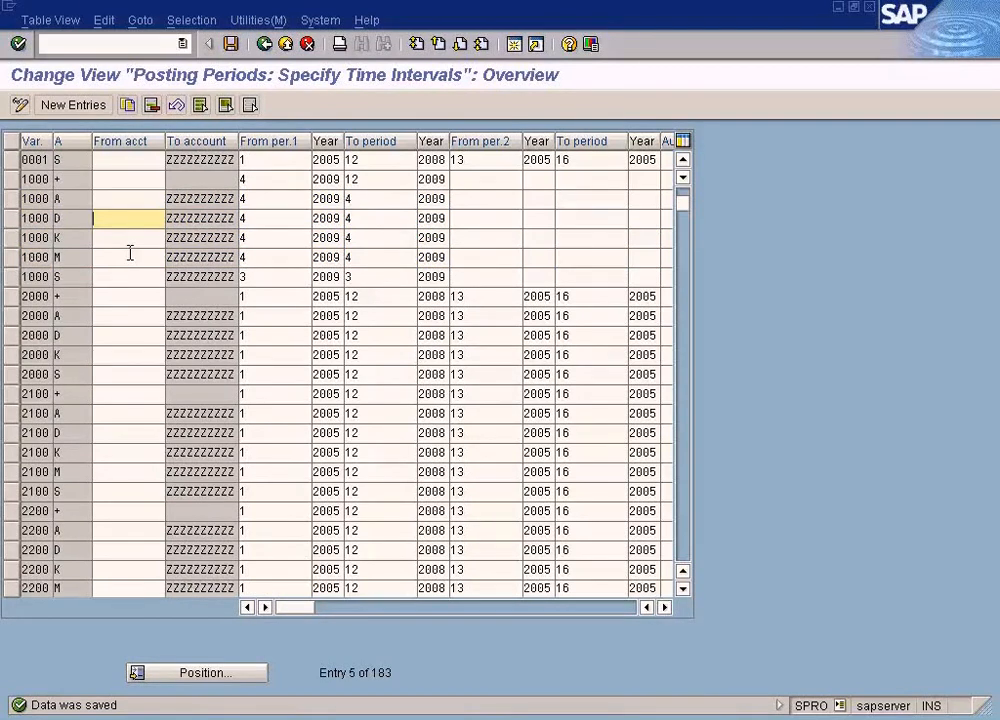
# - Leave the posting periods table without saving the edits to variant 1000's + row
pyautogui.doubleClick(355, 179)
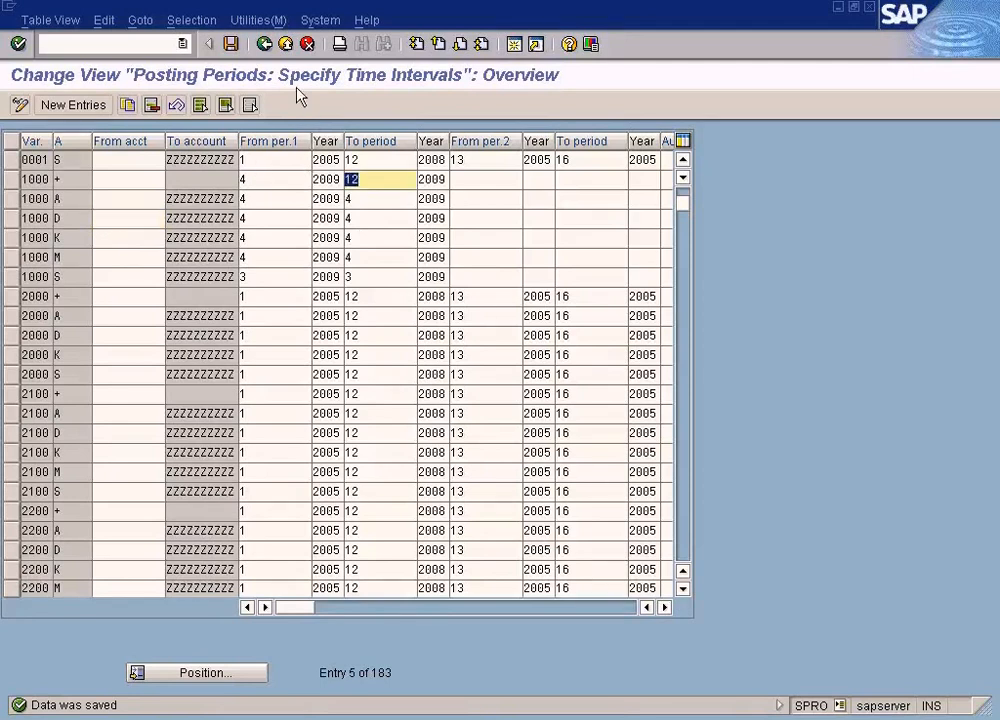
pyautogui.click(286, 44)
pyautogui.click(327, 331)
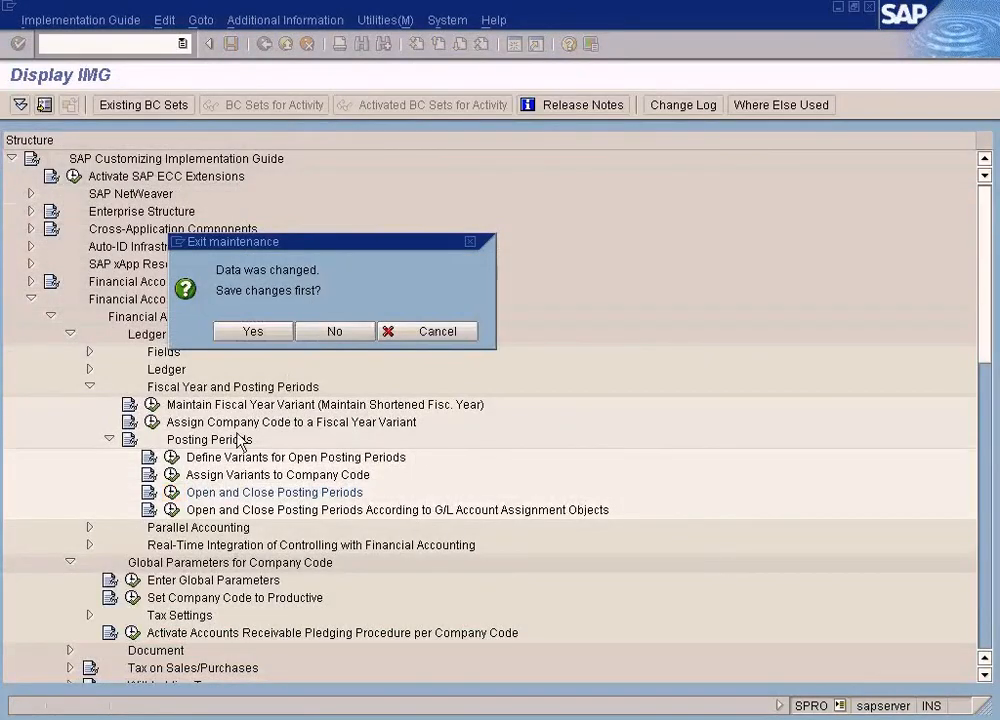
# - Reopen Open and Close Posting Periods and position the table at variant 1000
pyautogui.click(171, 492)
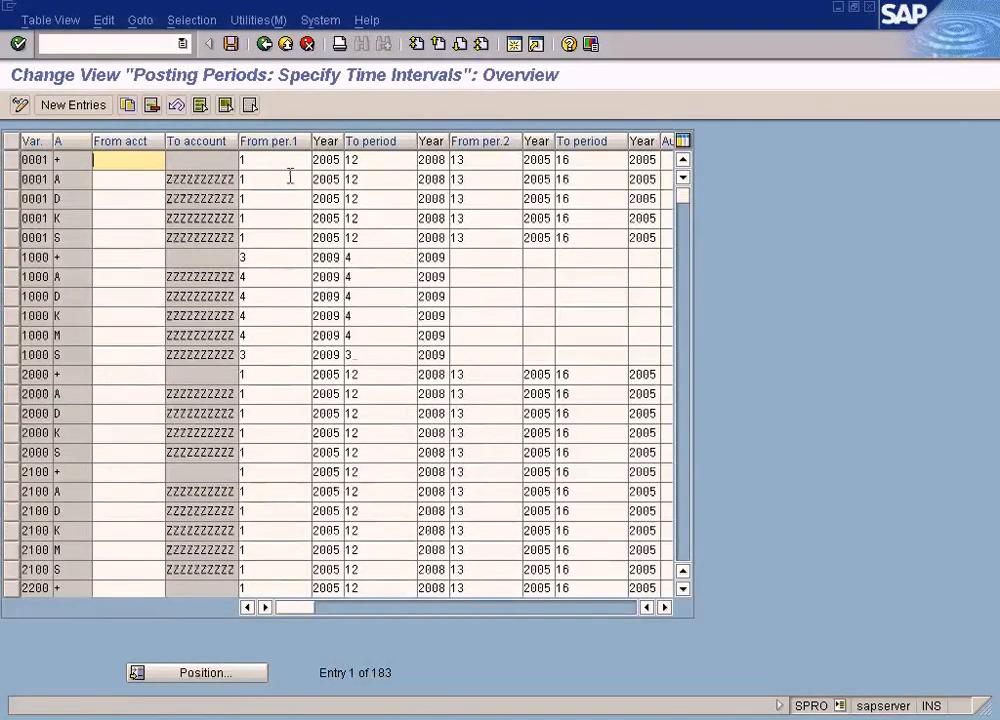
pyautogui.click(205, 675)
pyautogui.write('1000')
pyautogui.press('Return')
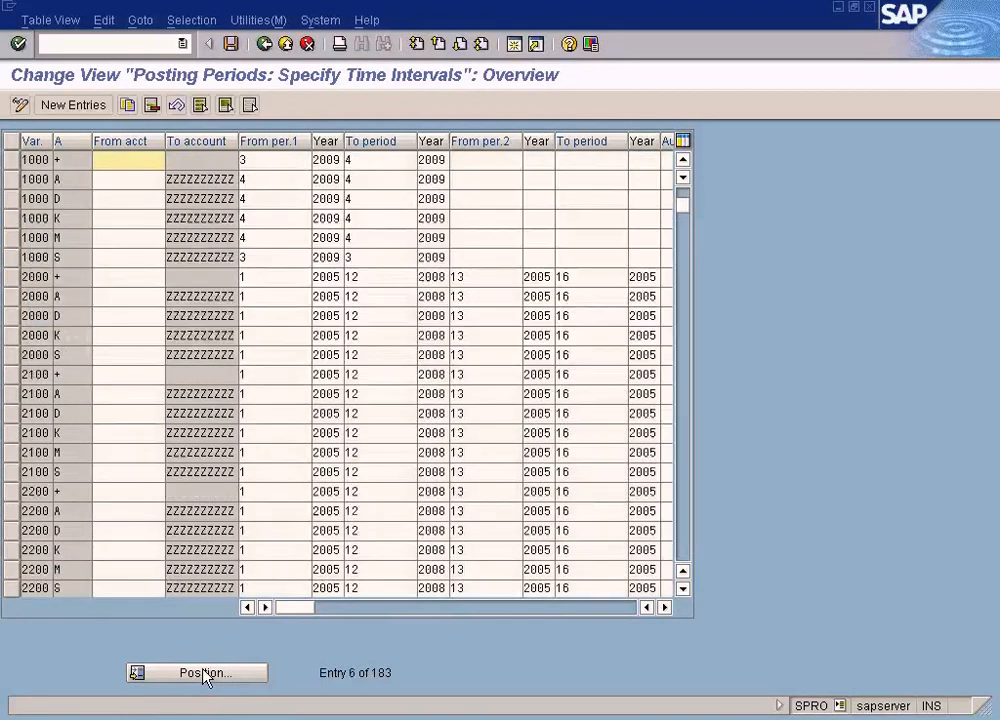
# - Review variant 1000's + row and S row, focusing on the S row's account range and period interval
pyautogui.click(263, 162)
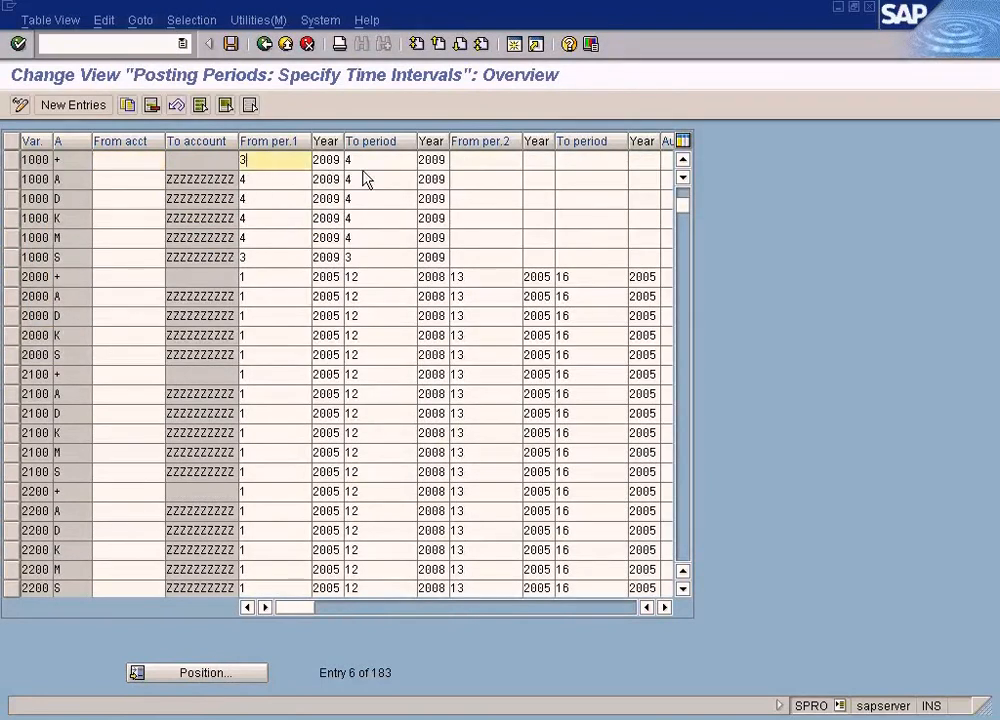
pyautogui.click(360, 258)
pyautogui.click(263, 258)
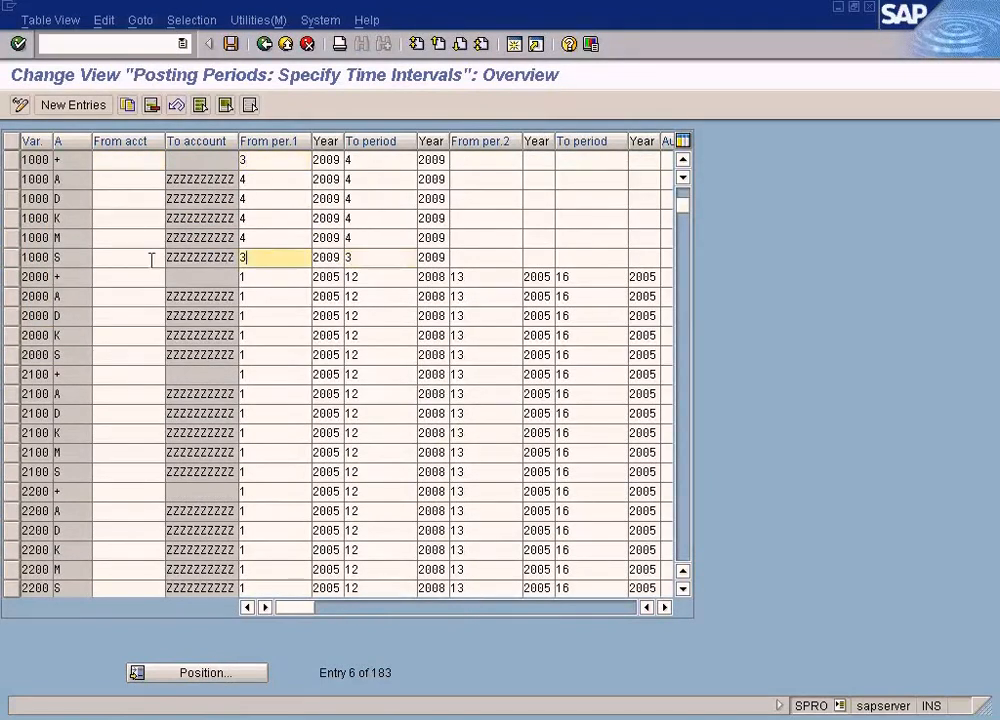
pyautogui.click(149, 259)
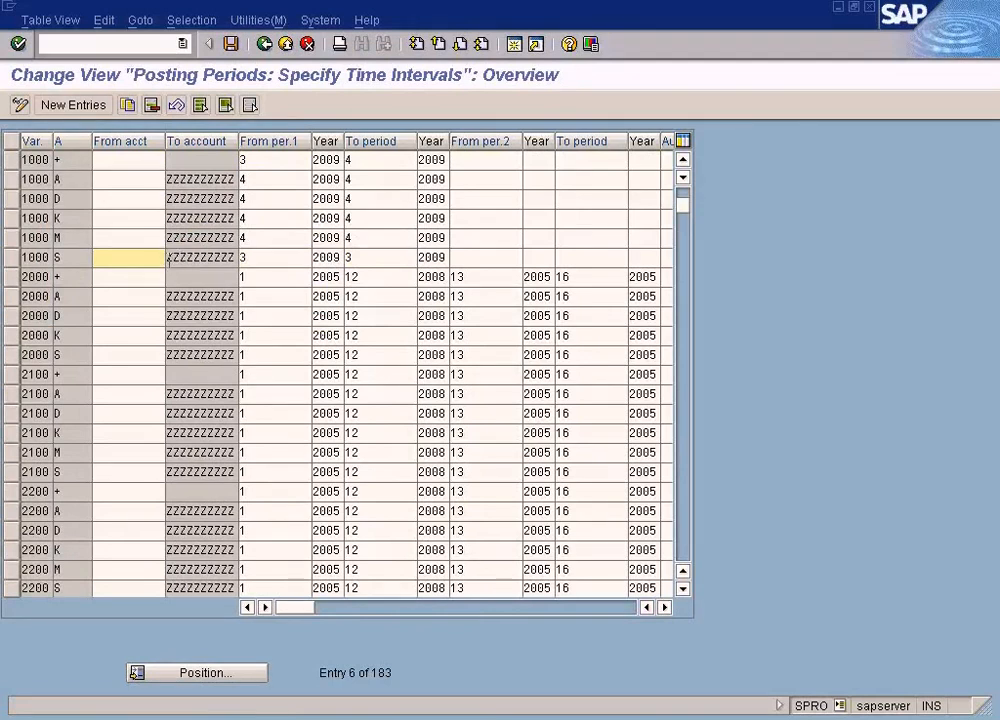
pyautogui.moveTo(168, 258); pyautogui.dragTo(256, 259)
pyautogui.click(127, 259)
pyautogui.click(178, 258)
pyautogui.click(147, 259)
pyautogui.click(271, 258)
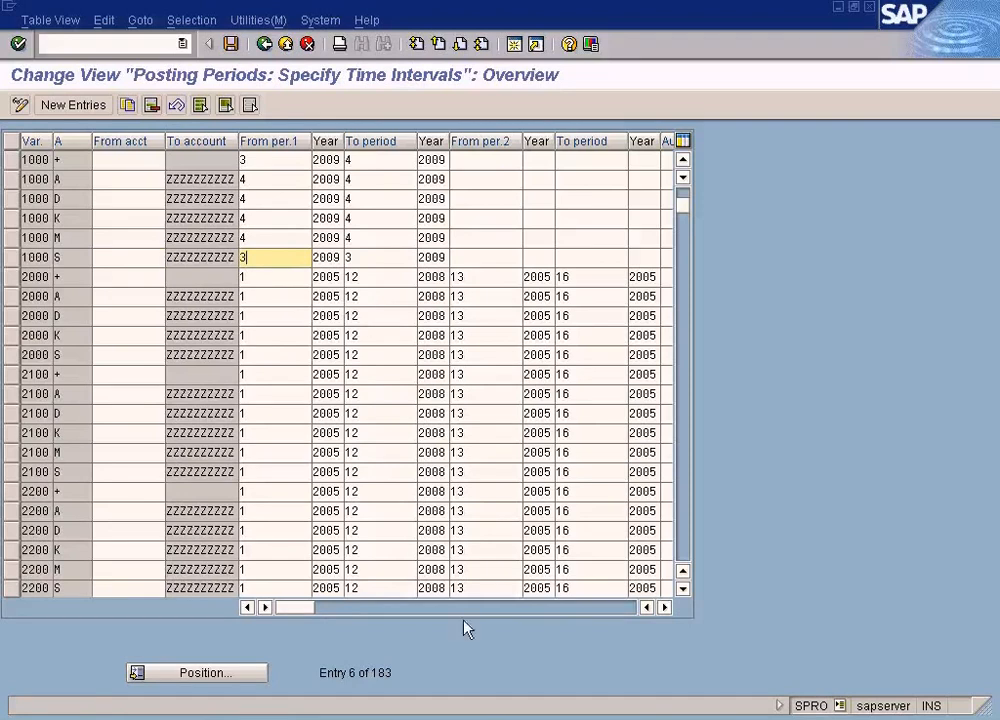
# - Look up the Cash In Bank account number in the G/L account display session, and return to the posting periods table
pyautogui.click(375, 716)
pyautogui.click(366, 571)
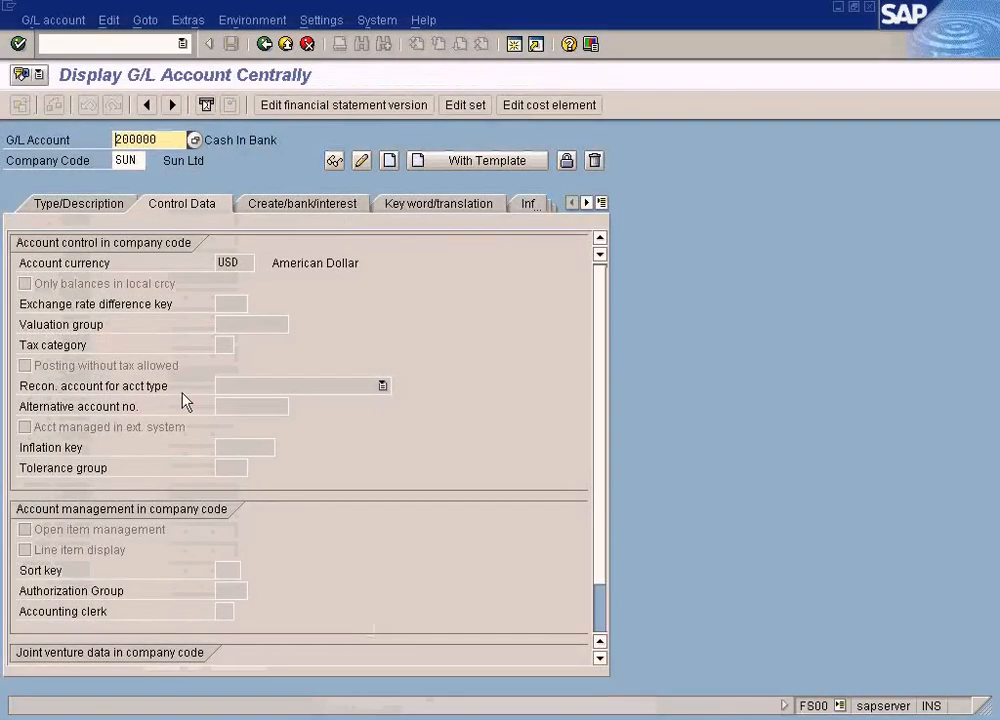
pyautogui.moveTo(158, 140); pyautogui.dragTo(62, 139)
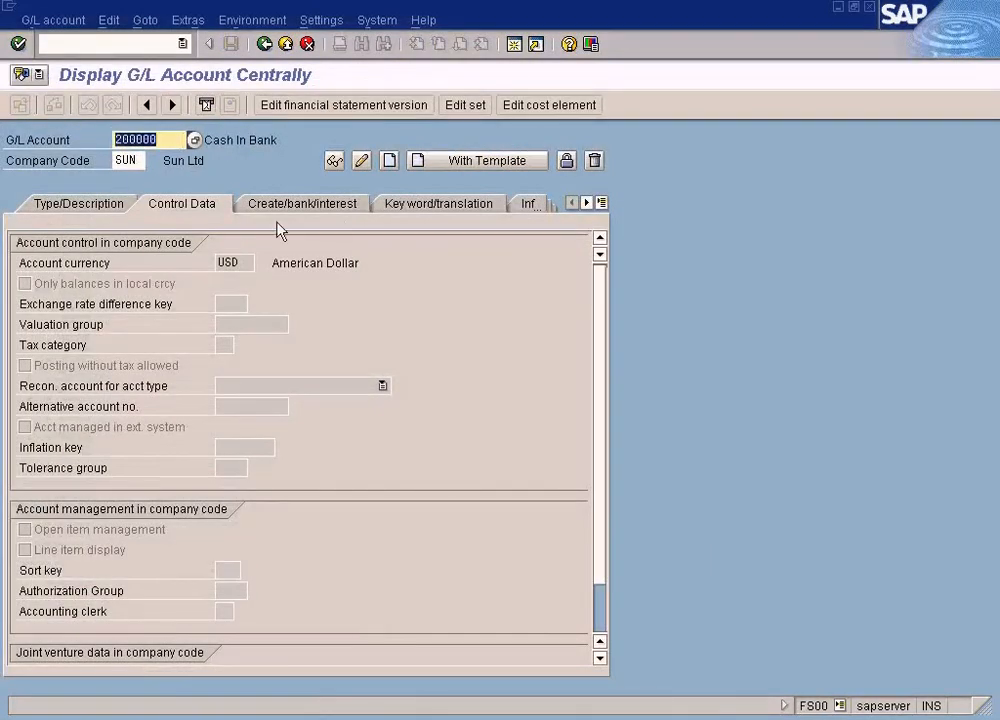
pyautogui.hotkey('alt', 'Tab')
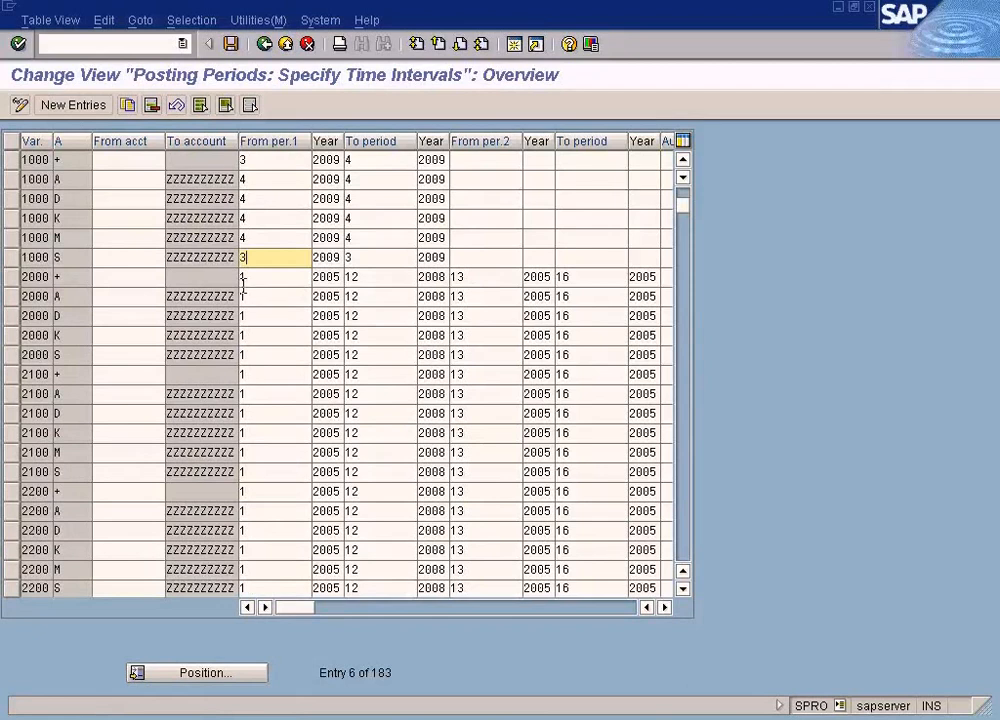
# - Copy variant 1000's S row as a new entry for accounts 200000 to 200000
pyautogui.click(11, 257)
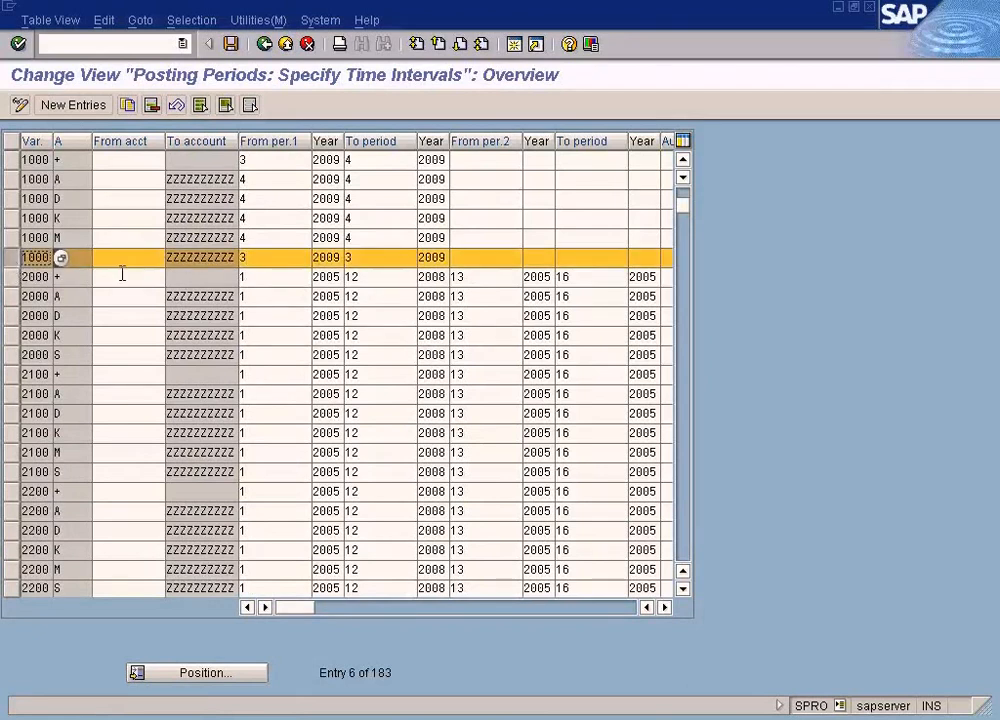
pyautogui.click(127, 106)
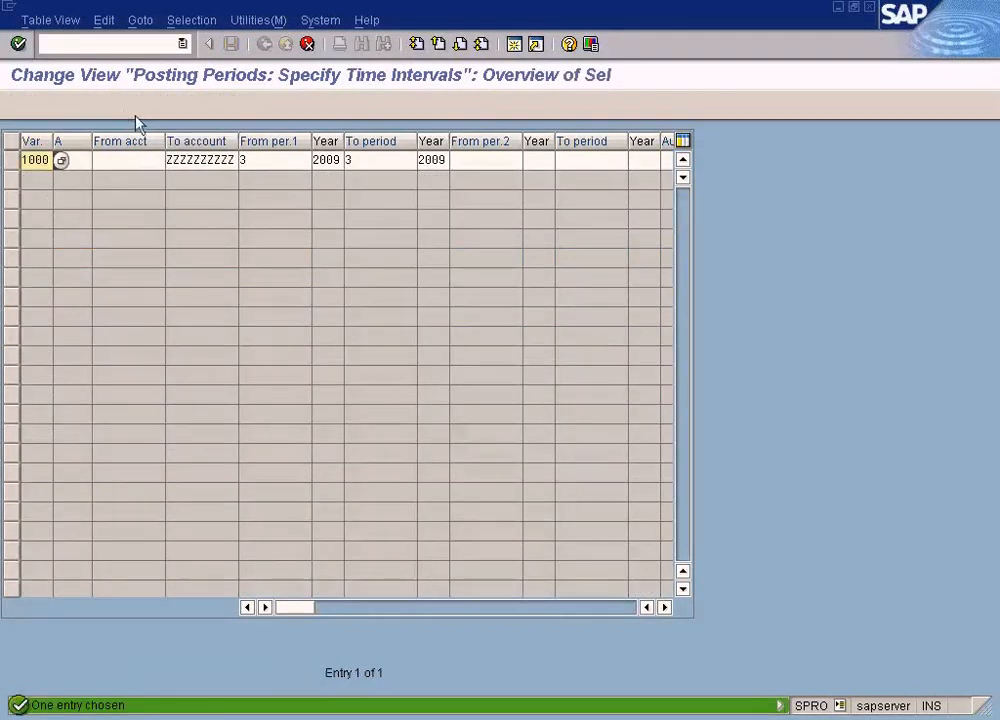
pyautogui.write('200000')
pyautogui.press('Tab')
pyautogui.write('200000')
pyautogui.press('Tab')
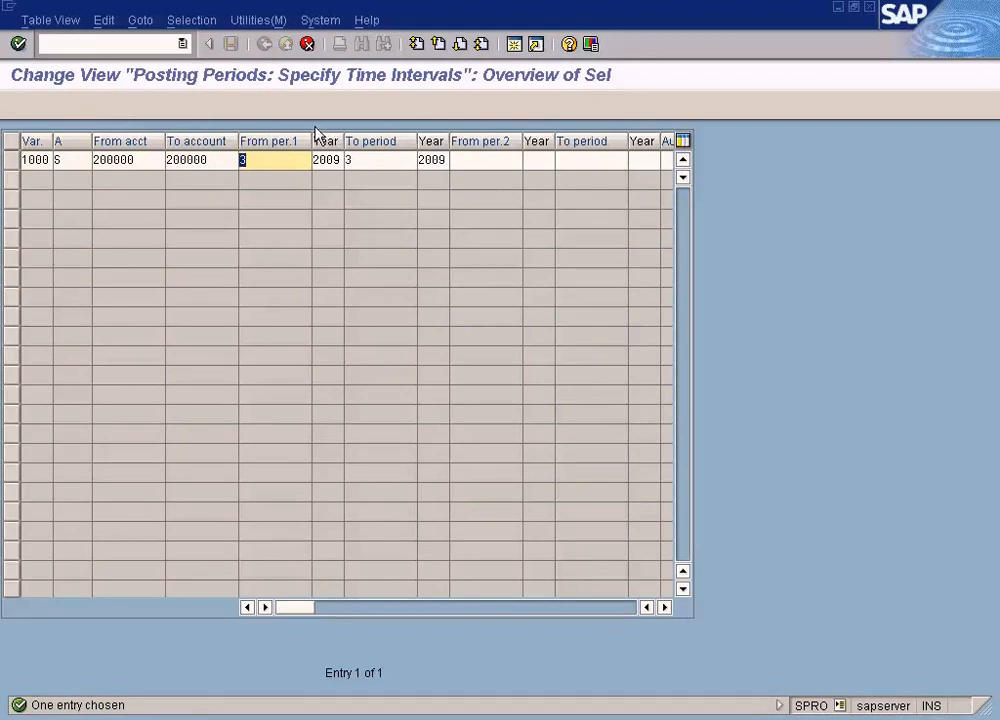
pyautogui.press('Return')
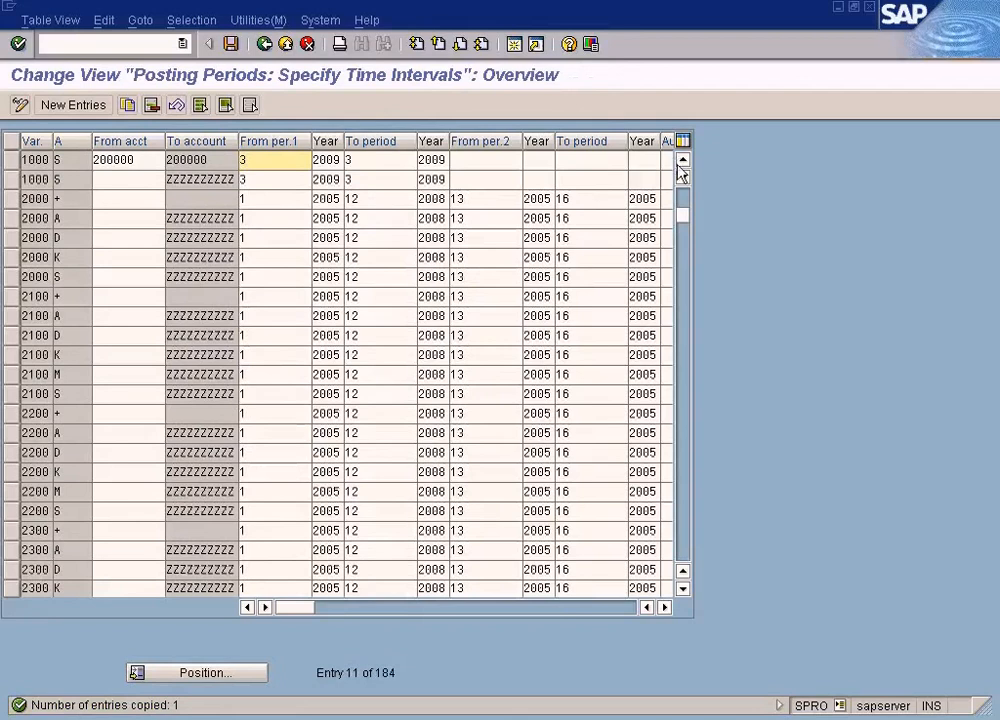
# - Set the general S row of variant 1000 to run from period 4 to period 4 of 2009, and save
pyautogui.click(682, 160)
pyautogui.click(682, 160)
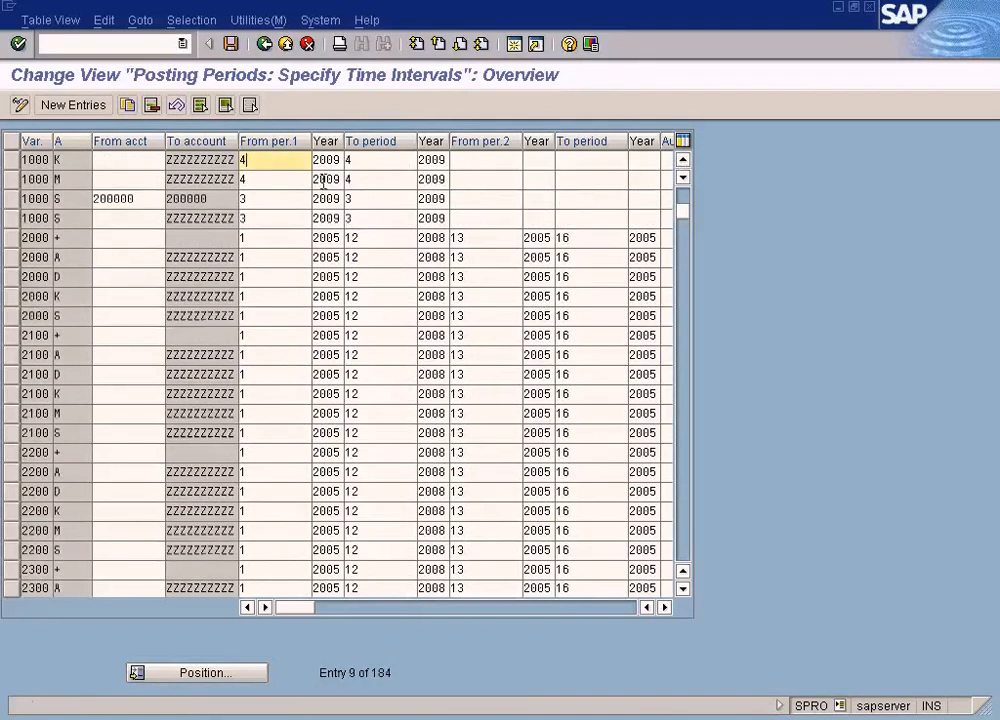
pyautogui.press('Down')
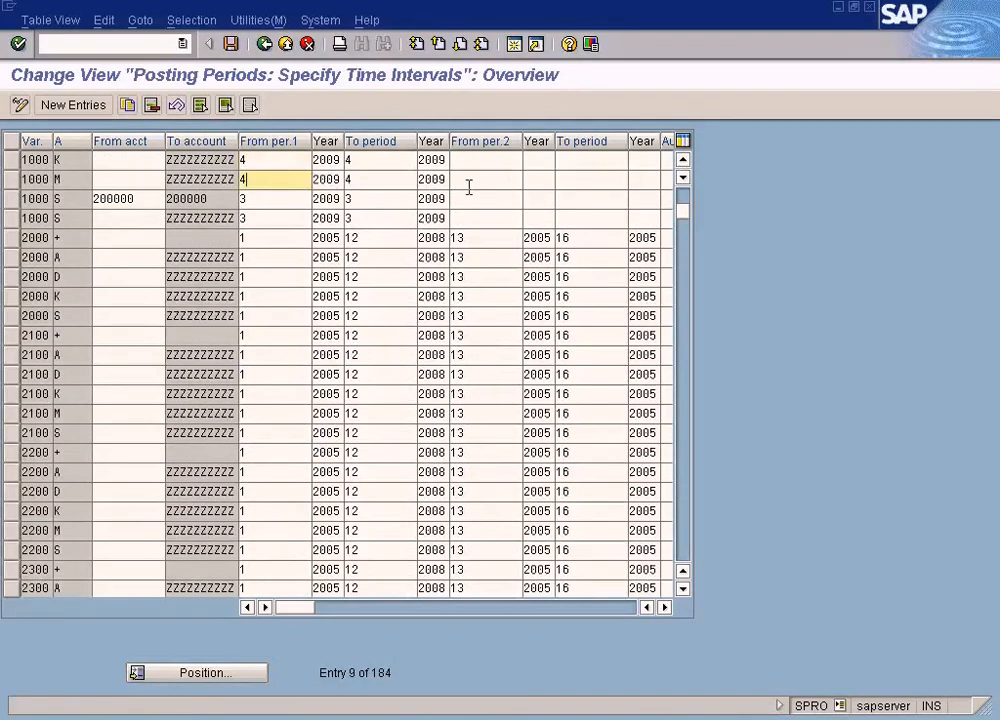
pyautogui.click(272, 217)
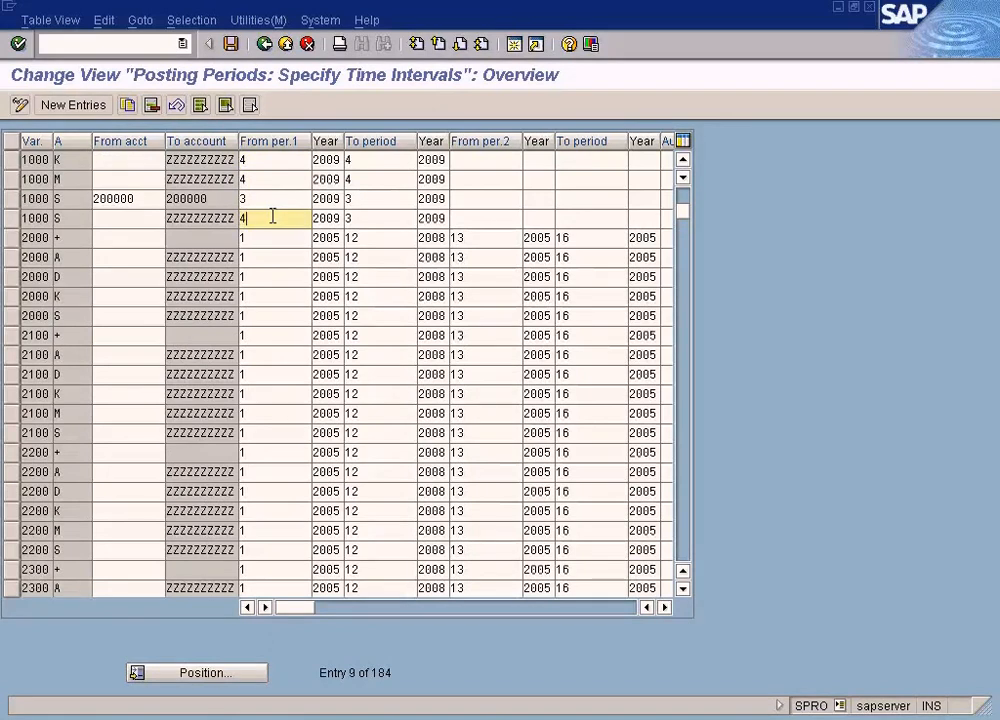
pyautogui.press('Tab')
pyautogui.press('Tab')
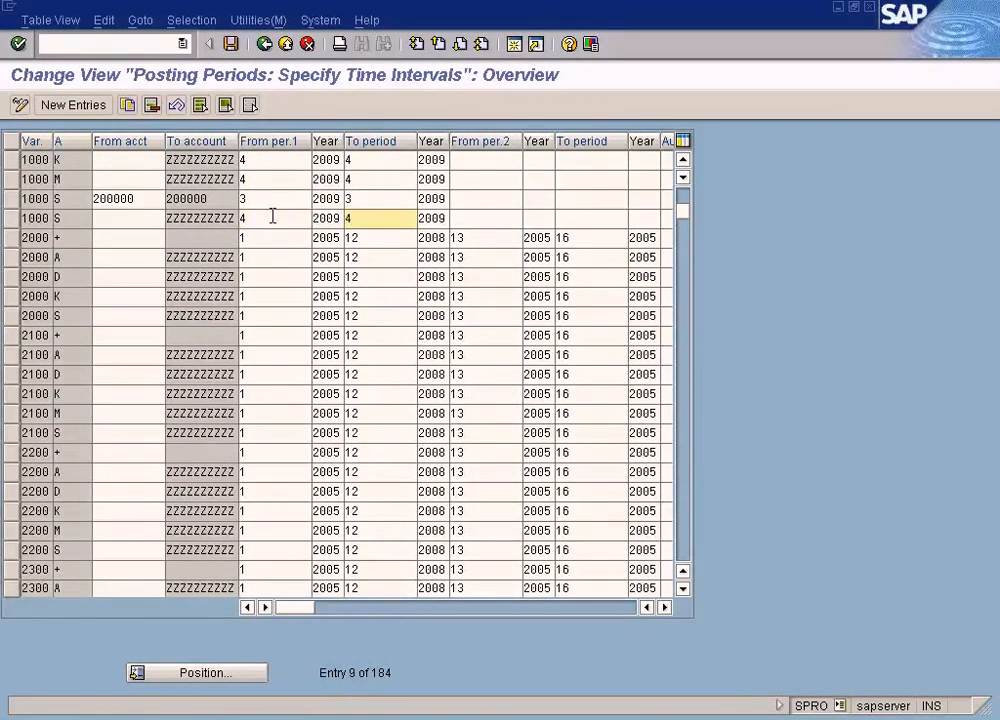
pyautogui.click(231, 44)
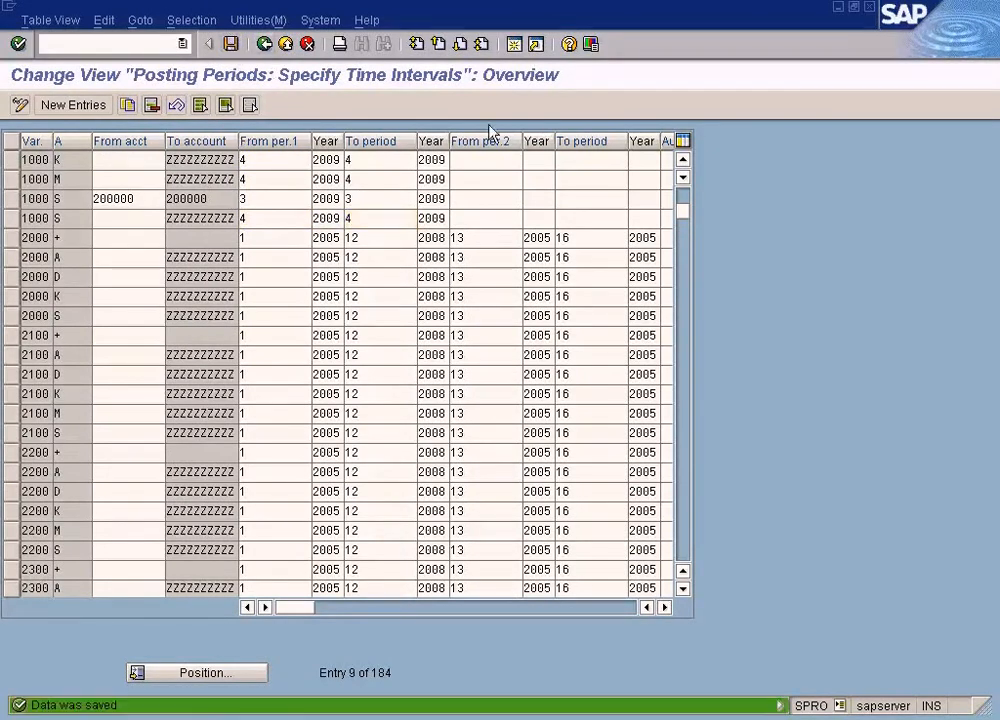
# - Bring all variant 1000 rows into view and compare its two S rows
pyautogui.click(683, 161)
pyautogui.click(683, 161)
pyautogui.click(683, 161)
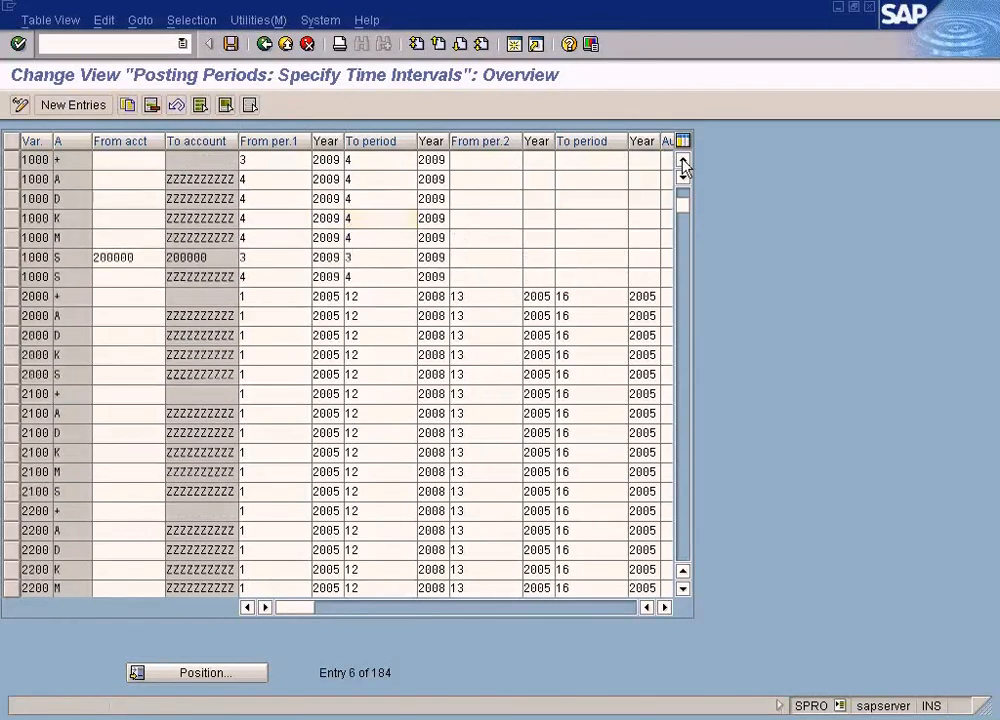
pyautogui.click(683, 161)
pyautogui.click(683, 161)
pyautogui.click(683, 161)
pyautogui.click(71, 317)
pyautogui.click(72, 335)
pyautogui.click(71, 317)
pyautogui.click(71, 335)
pyautogui.click(70, 317)
pyautogui.click(71, 335)
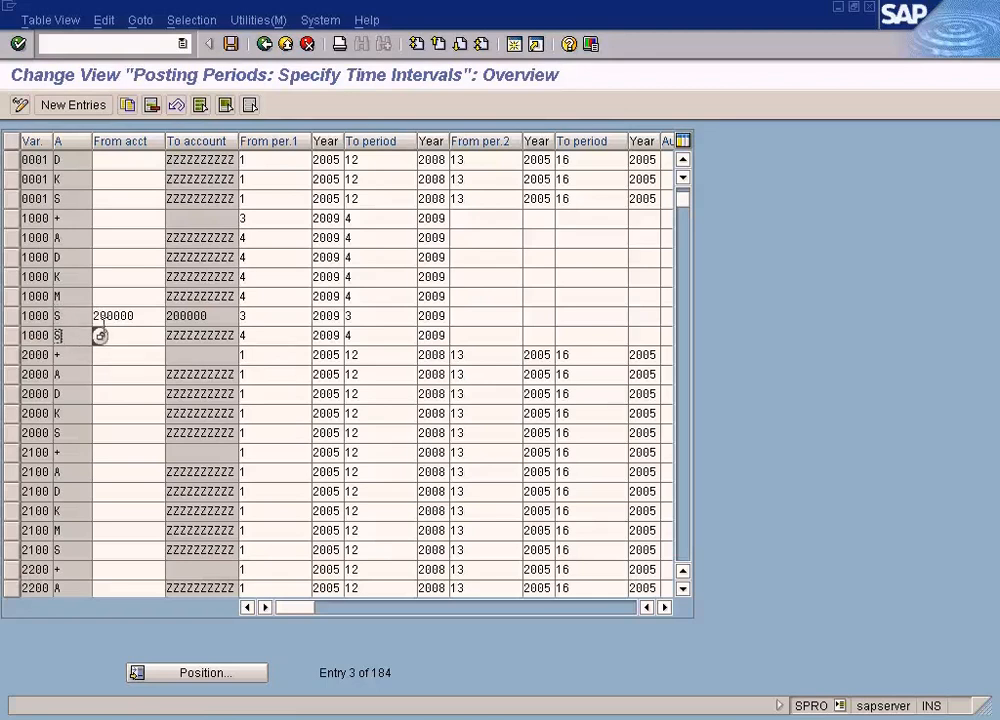
# - Check the account range and the first interval's periods in each of variant 1000's S rows
pyautogui.moveTo(145, 318); pyautogui.dragTo(68, 316)
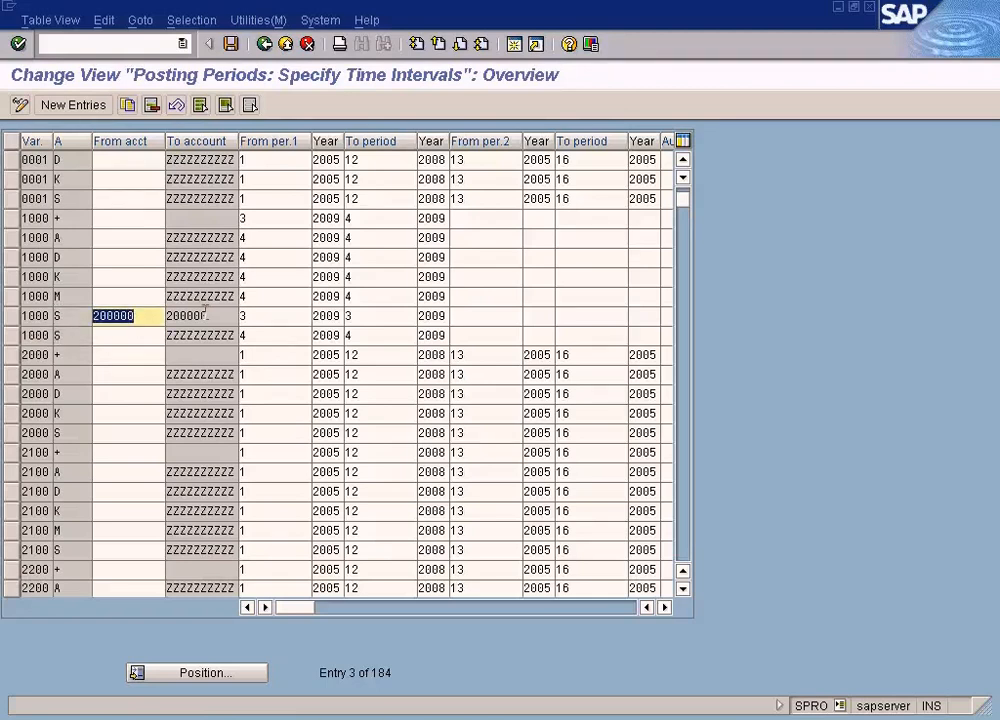
pyautogui.click(280, 315)
pyautogui.click(378, 316)
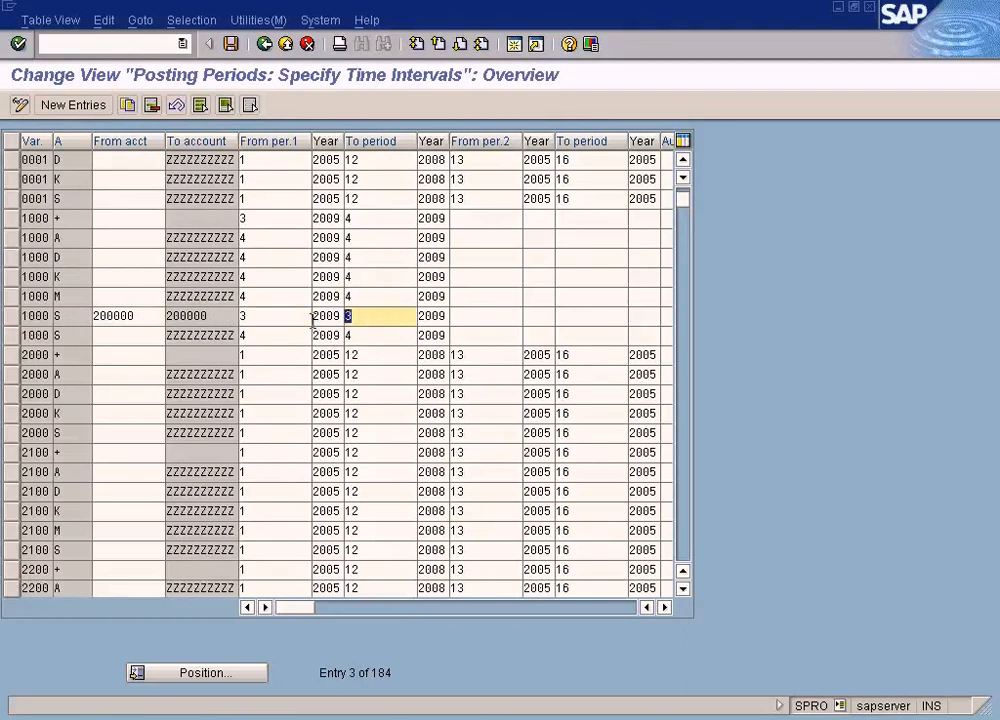
pyautogui.click(135, 337)
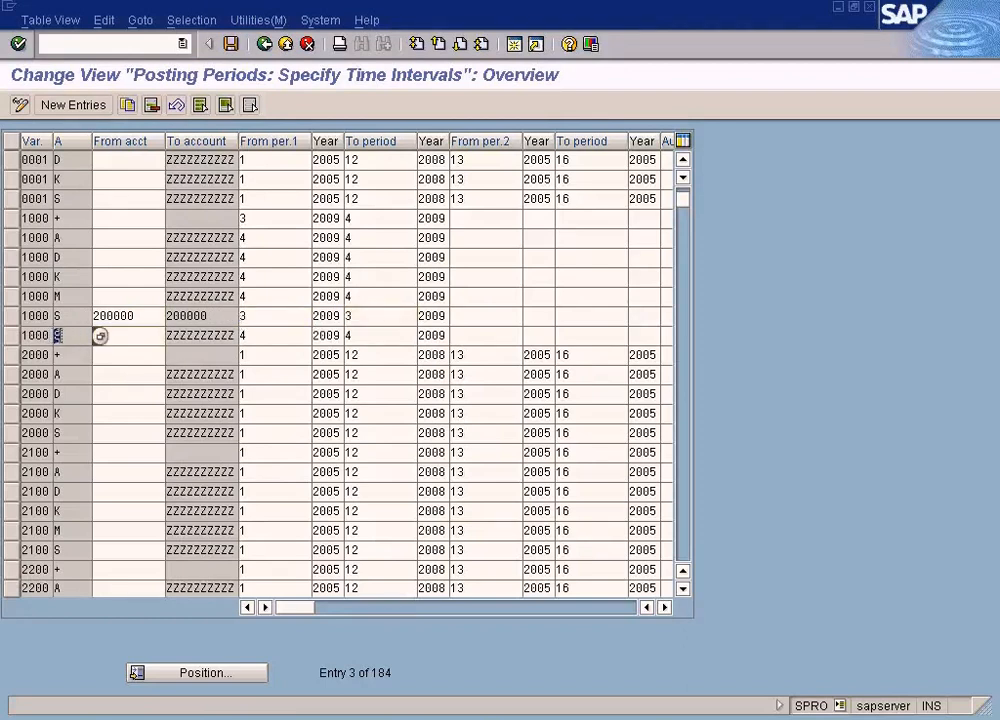
pyautogui.click(276, 336)
pyautogui.click(381, 338)
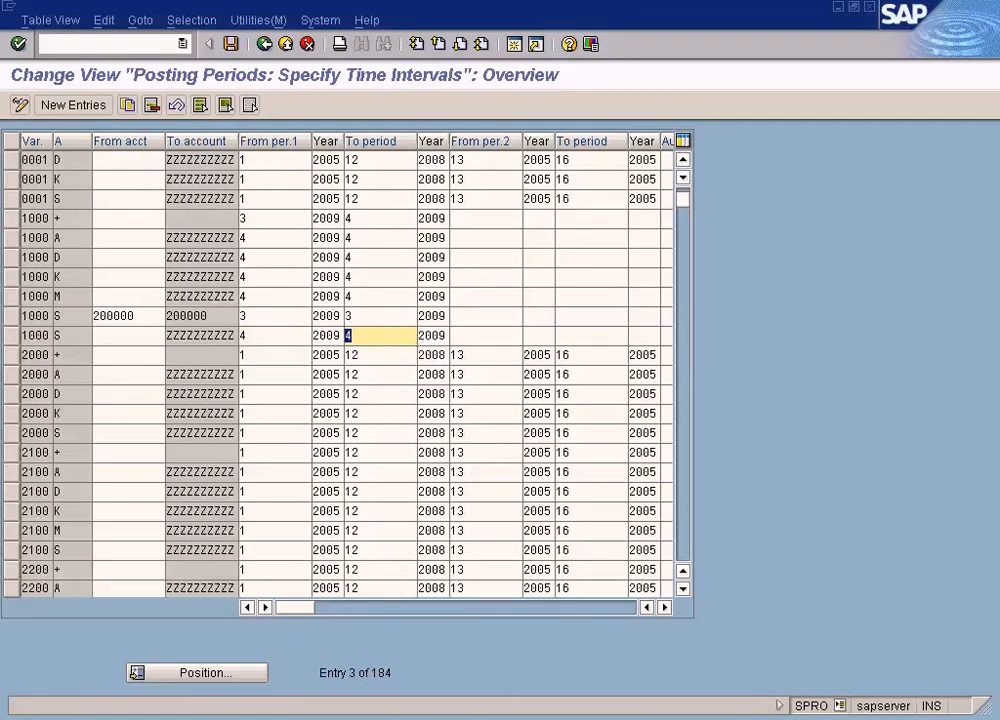
# - In the Excel periods workbook, change the period 3 note in D21 to "Applicable for only GL account 200000"
pyautogui.click(500, 712)
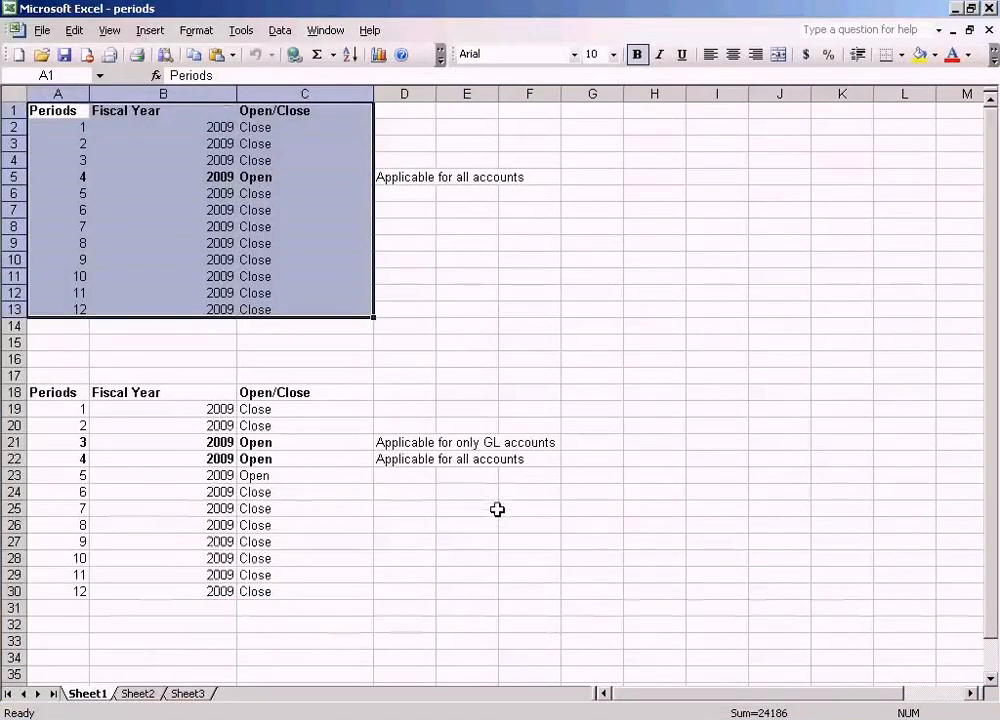
pyautogui.click(550, 443)
pyautogui.click(430, 445)
pyautogui.click(376, 70)
pyautogui.press('BackSpace')
pyautogui.write('200000')
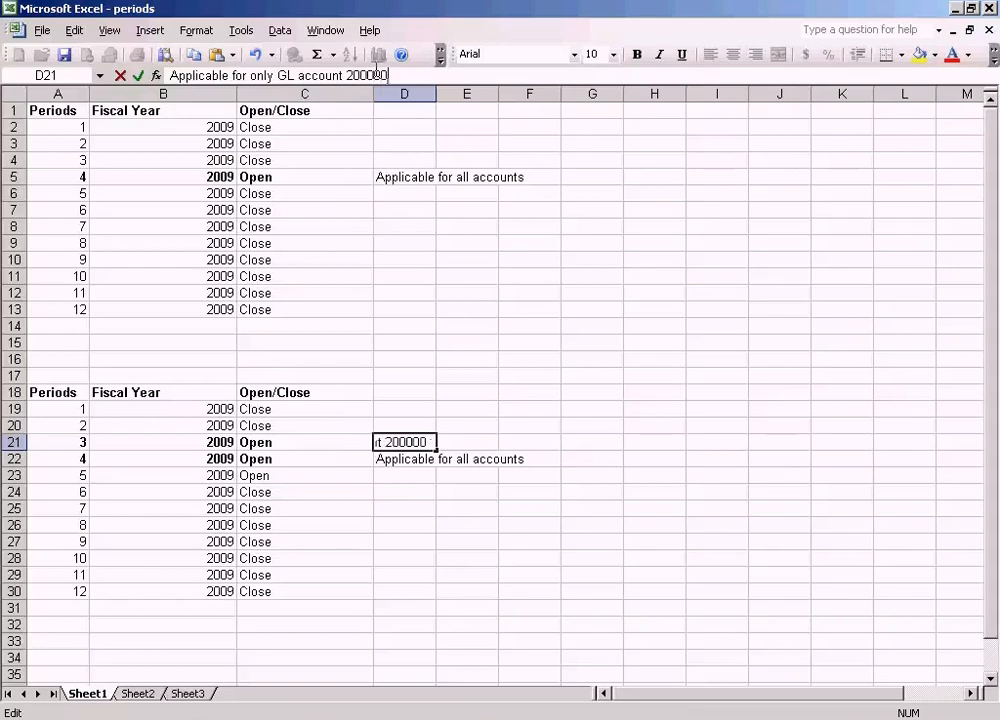
pyautogui.click(583, 607)
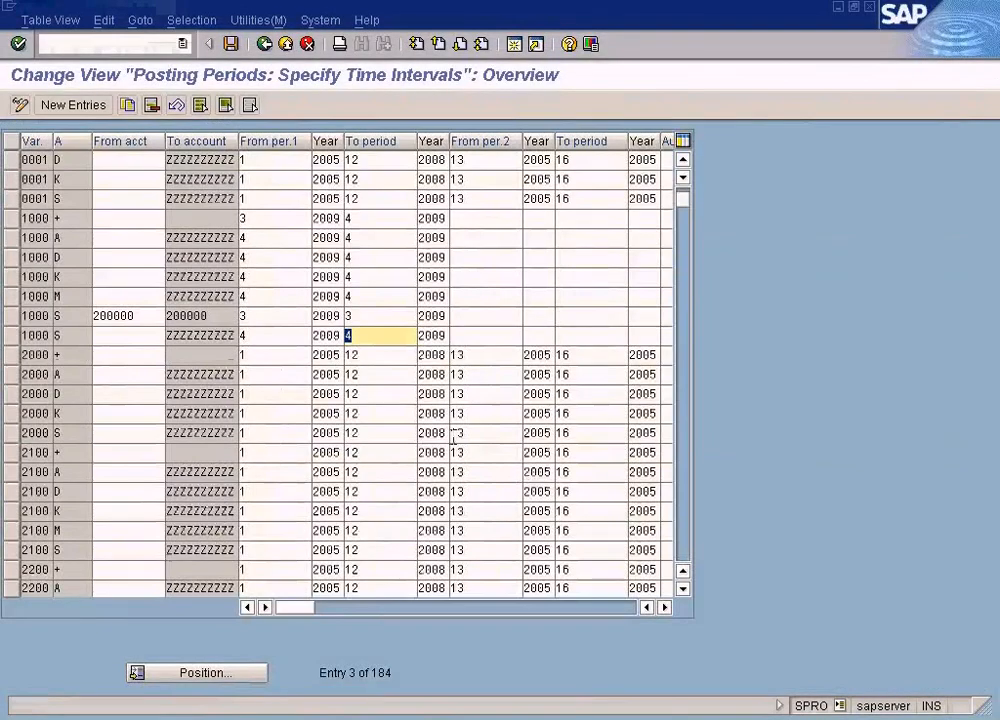
# - Return to the SAP posting periods table and check both S rows of variant 1000 against the workbook's period notes
pyautogui.click(257, 315)
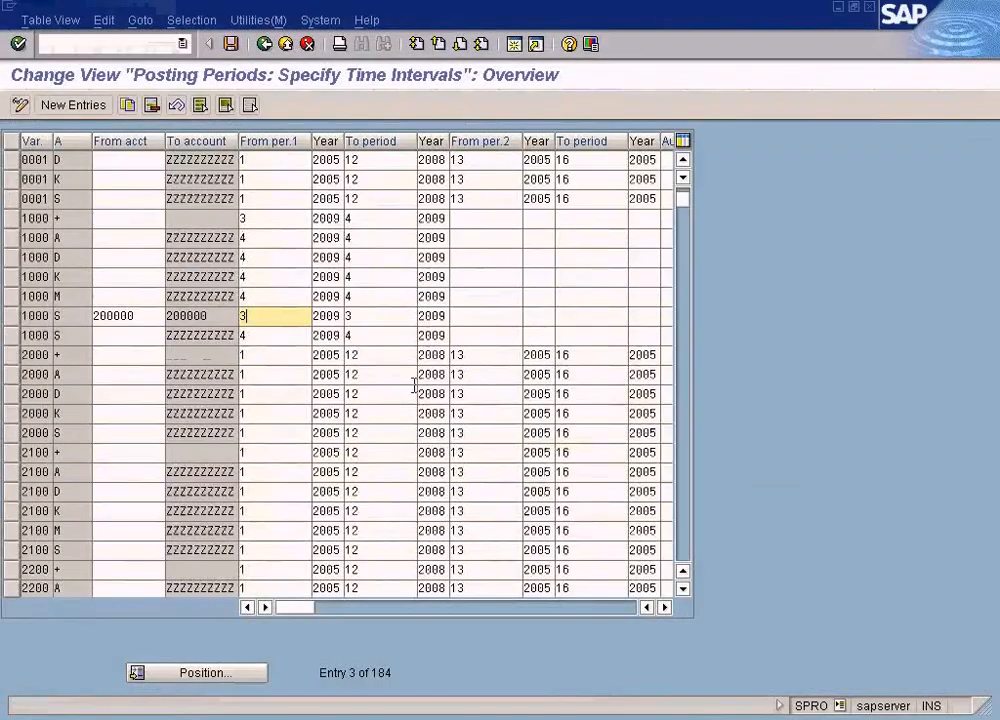
pyautogui.click(261, 342)
pyautogui.click(147, 339)
pyautogui.click(271, 341)
pyautogui.click(372, 340)
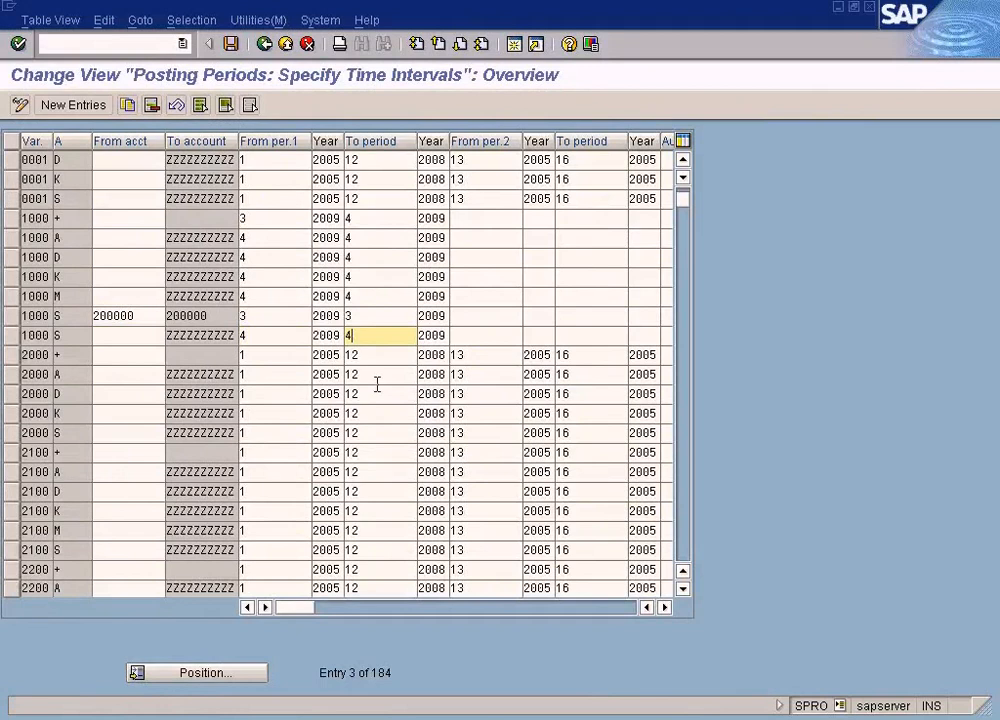
# - Return to the simulated G/L document, discard it and open a new G/L document entry with transaction fb50
pyautogui.click(282, 718)
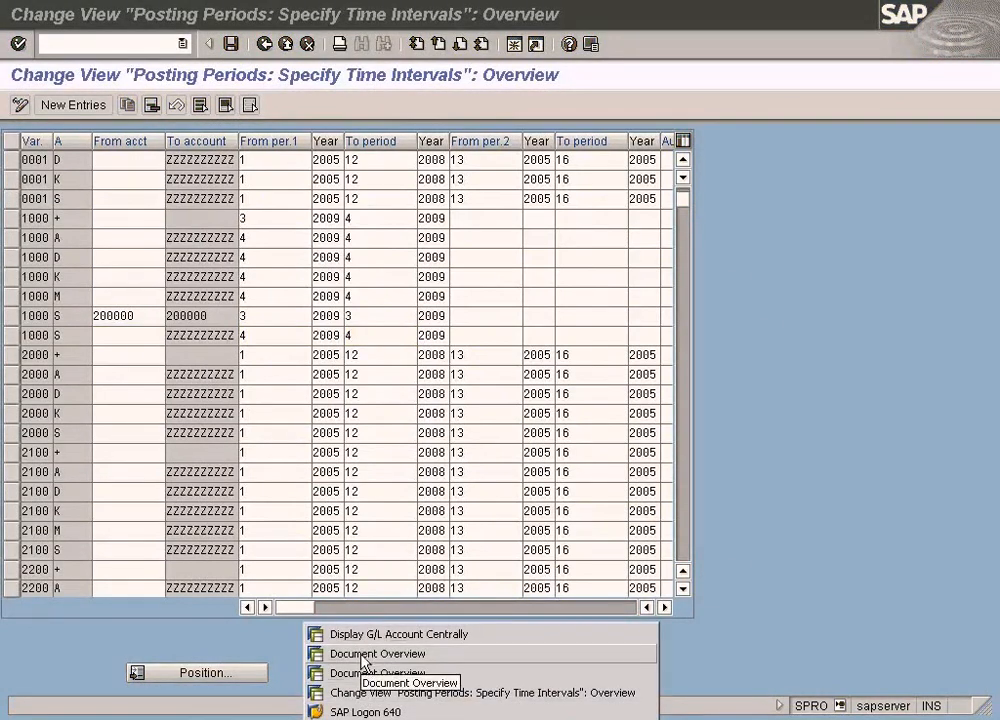
pyautogui.click(361, 656)
pyautogui.click(285, 44)
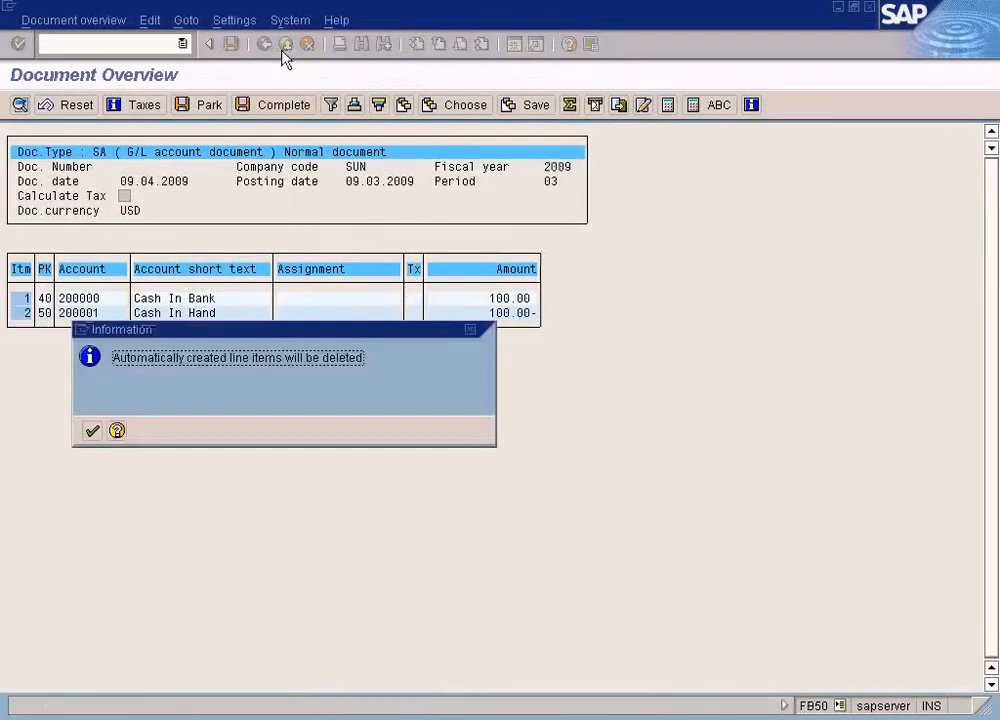
pyautogui.click(90, 430)
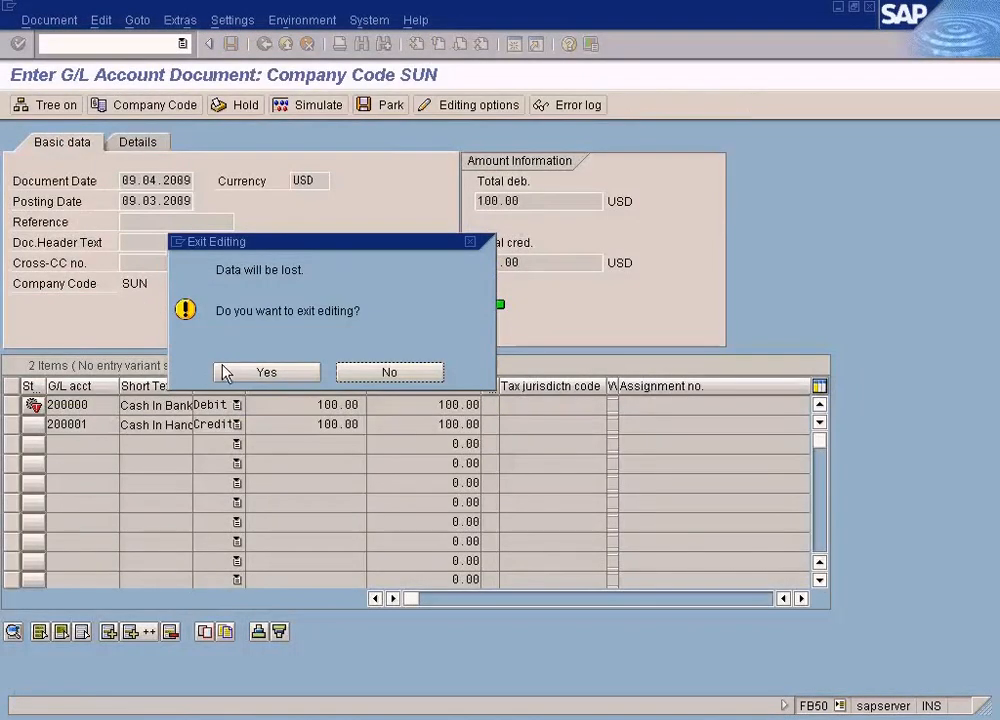
pyautogui.click(262, 372)
pyautogui.write('fb50')
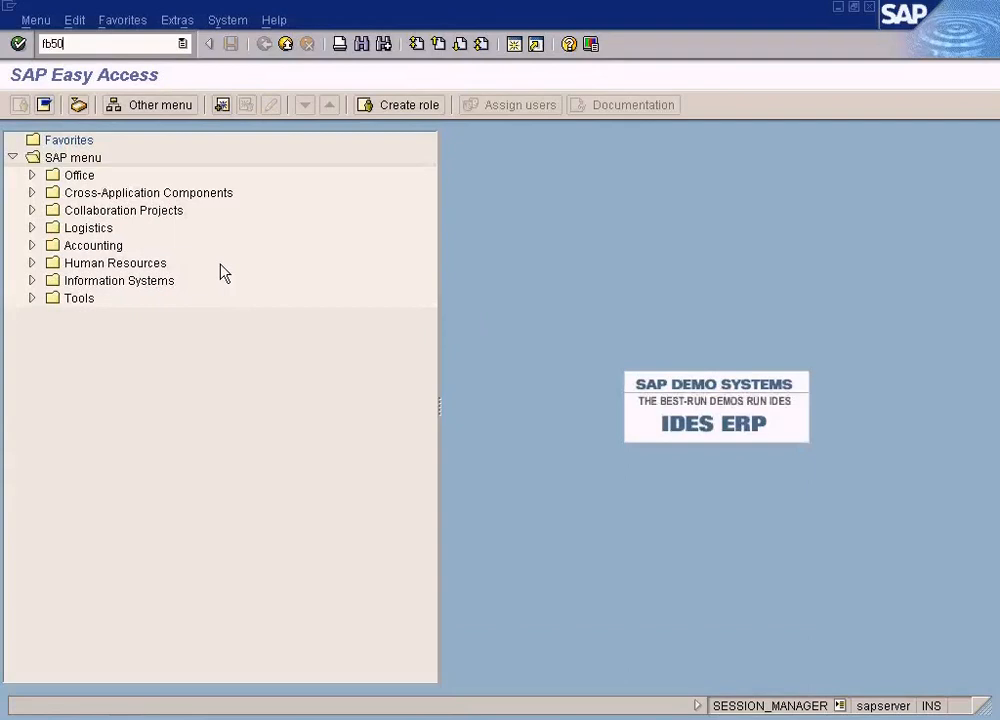
pyautogui.press('Return')
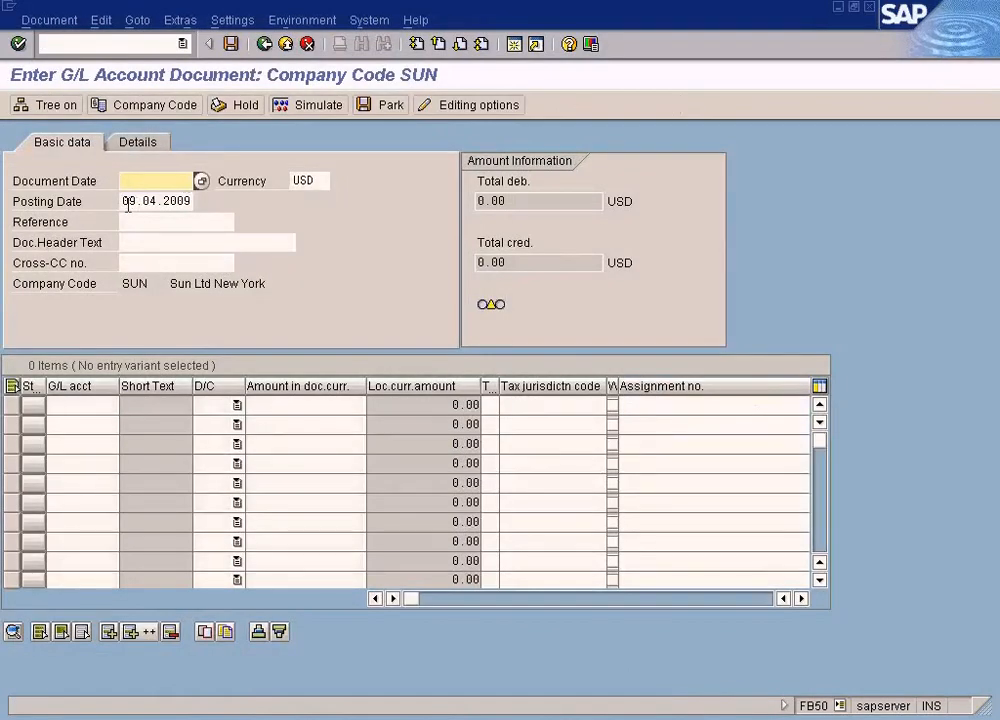
# - Copy the posting date 09.04.2009 into the document date
pyautogui.moveTo(121, 204); pyautogui.dragTo(210, 204)
pyautogui.hotkey('ctrl', 'c')
pyautogui.click(165, 182)
pyautogui.hotkey('ctrl', 'v')
# - Look up G/L account 200000 (Cash In Bank) for the first line item and enter it as a debit of 100
pyautogui.click(97, 405)
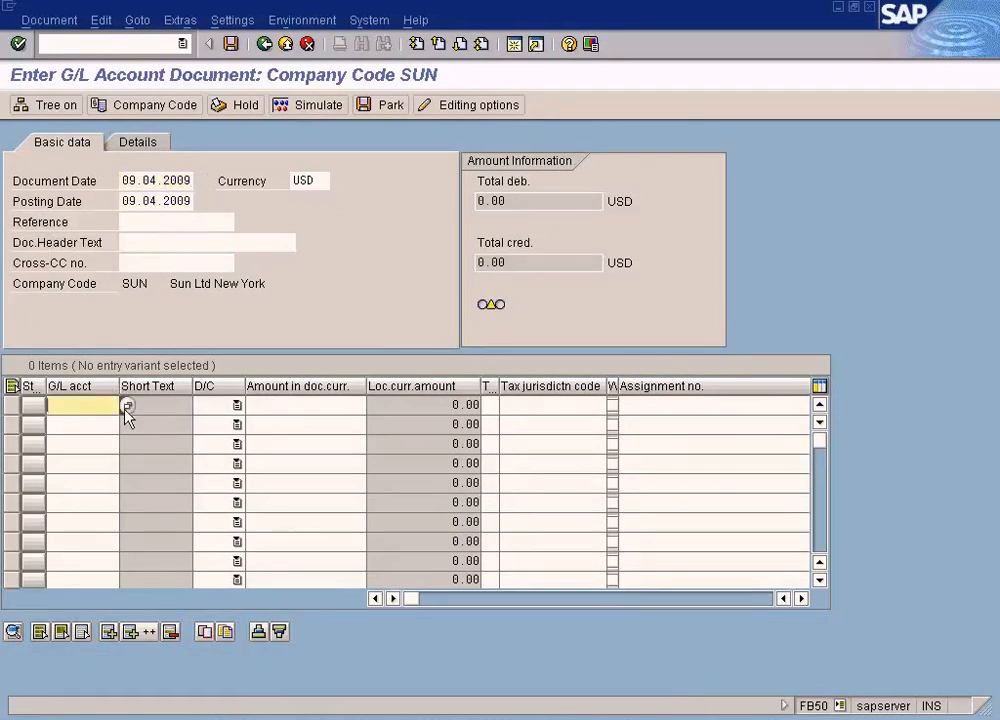
pyautogui.press('F4')
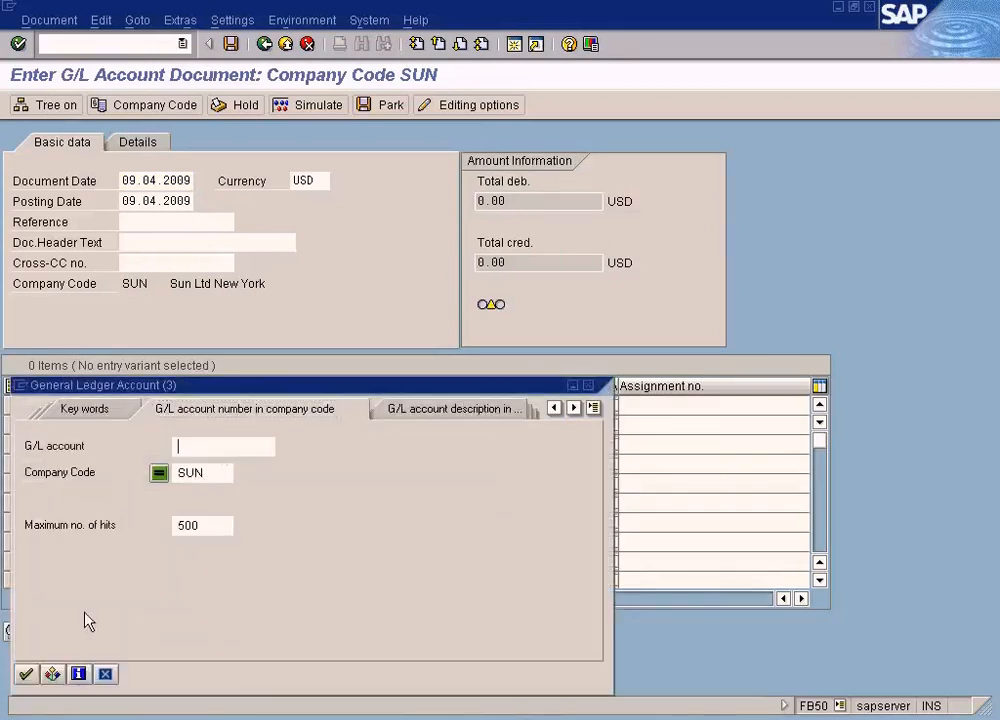
pyautogui.click(26, 673)
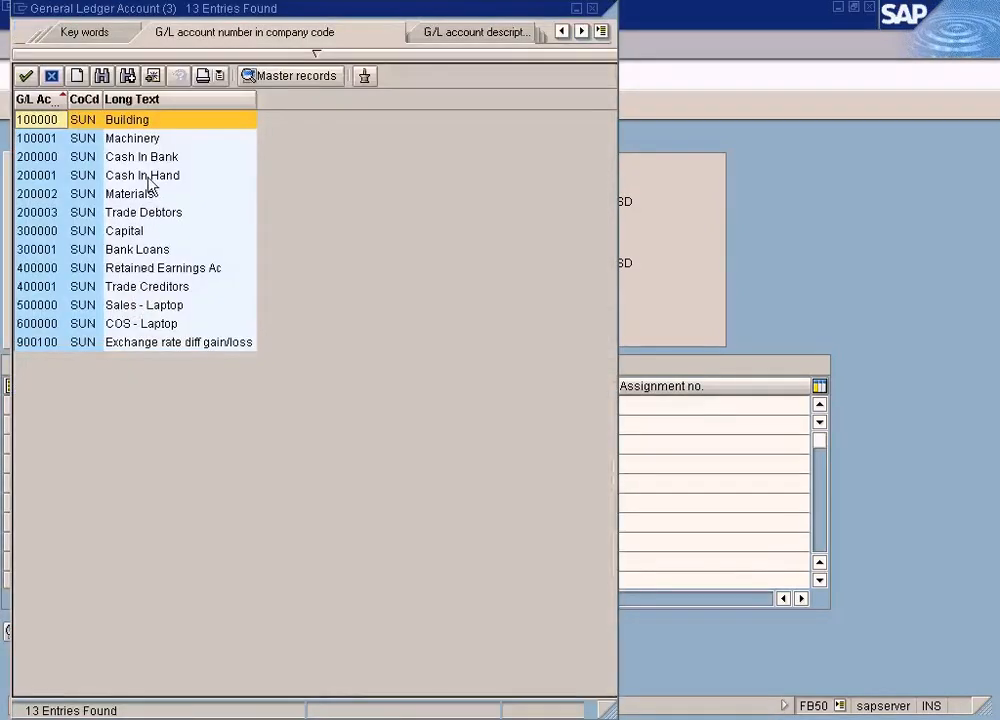
pyautogui.doubleClick(151, 158)
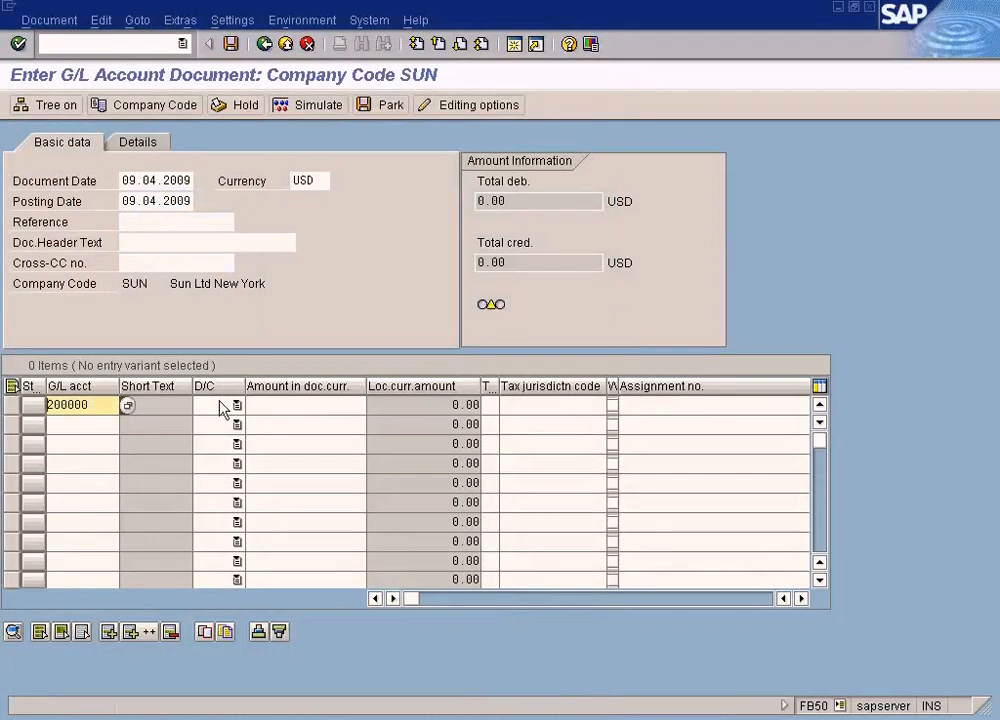
pyautogui.click(221, 404)
pyautogui.write('Debit')
pyautogui.click(289, 404)
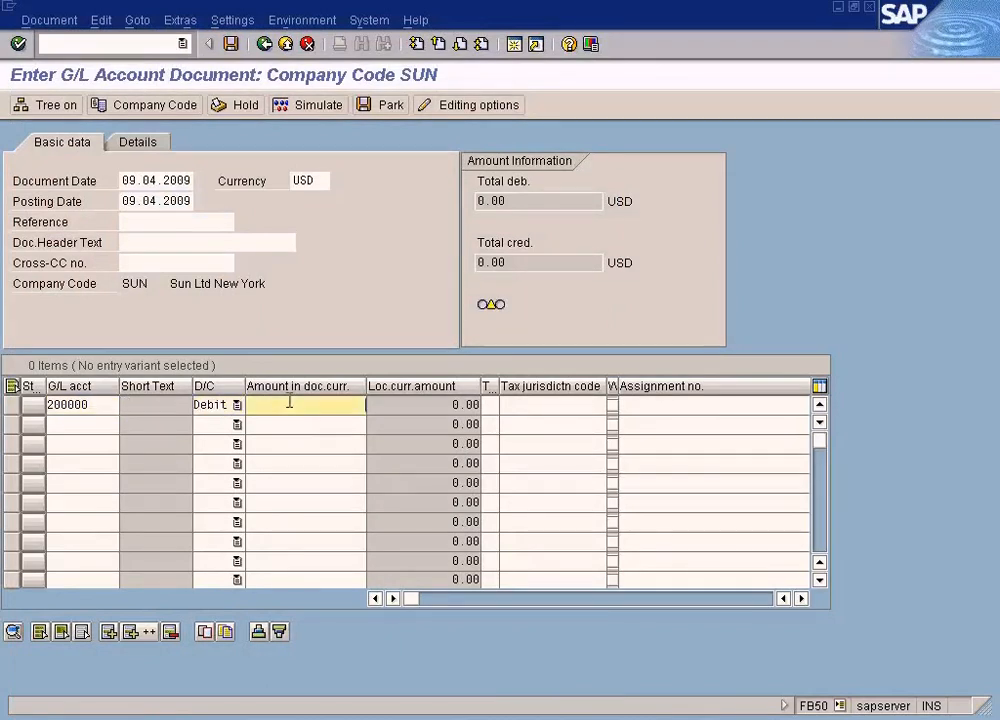
# - Add a second line crediting G/L account 200001 (Cash In Hand) with 100 and submit the entries for validation
pyautogui.click(101, 422)
pyautogui.press('F4')
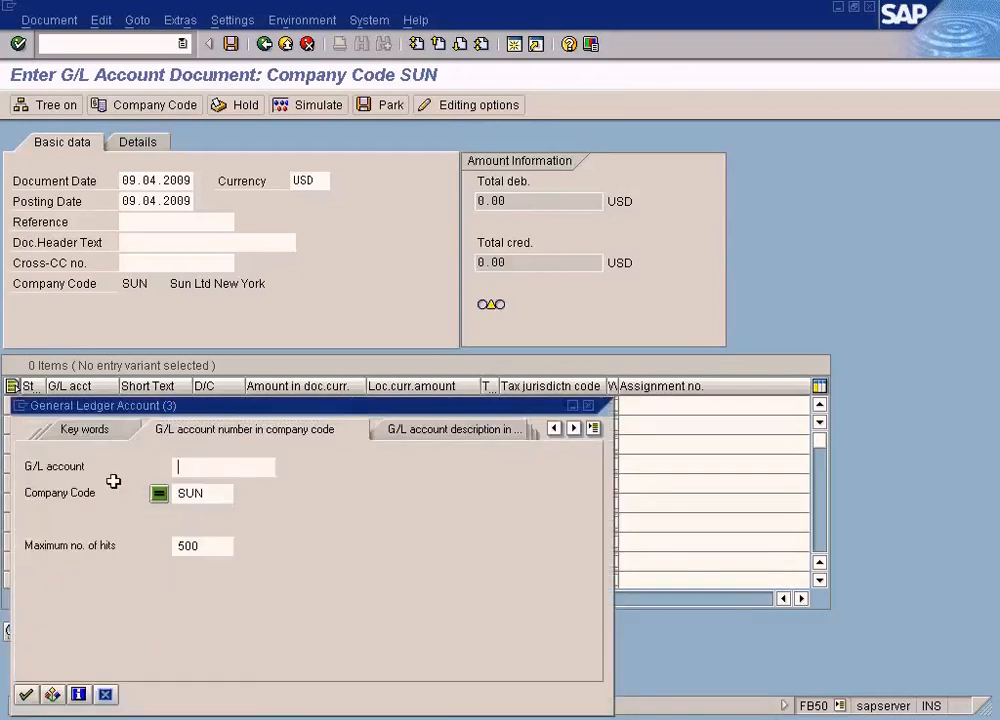
pyautogui.click(25, 694)
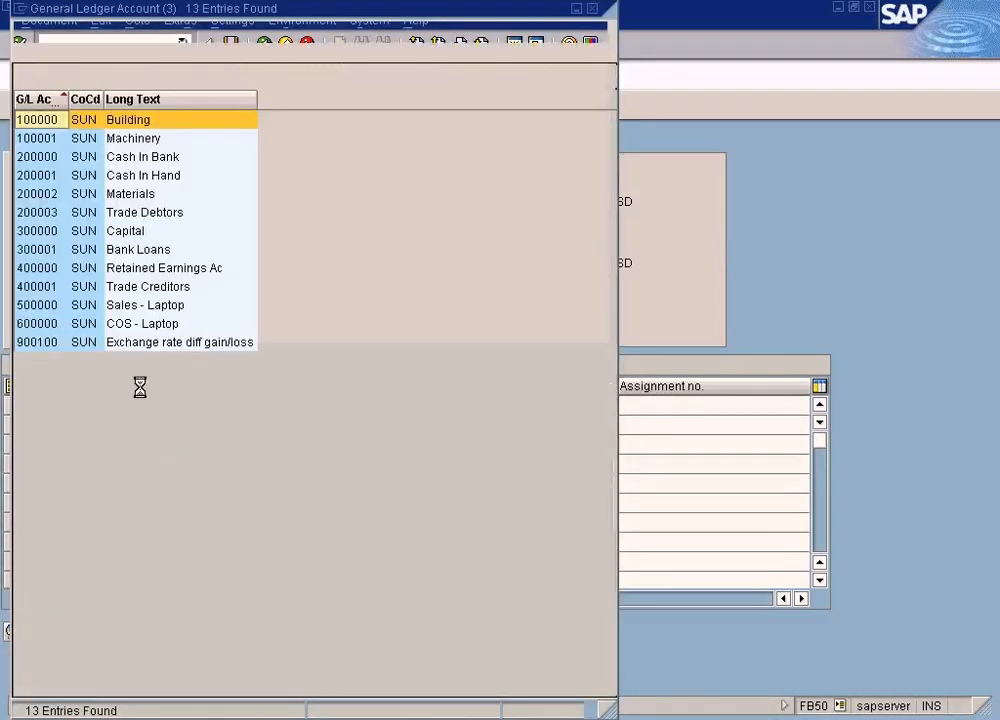
pyautogui.doubleClick(140, 178)
pyautogui.press('Tab')
pyautogui.press('c')
pyautogui.click(311, 426)
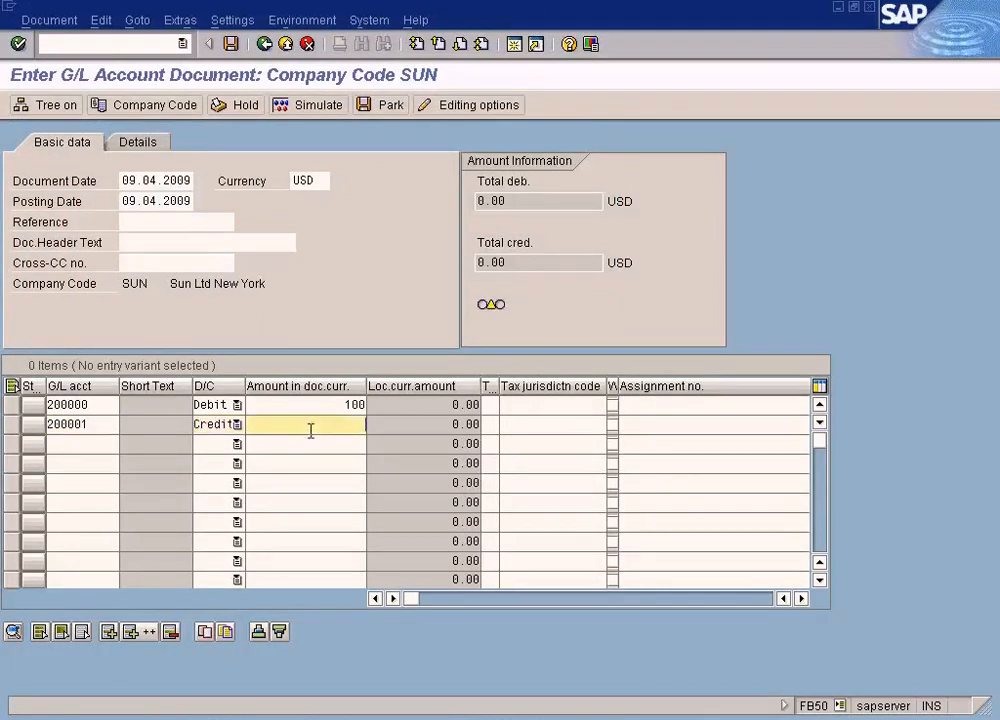
pyautogui.write('100')
pyautogui.press('Return')
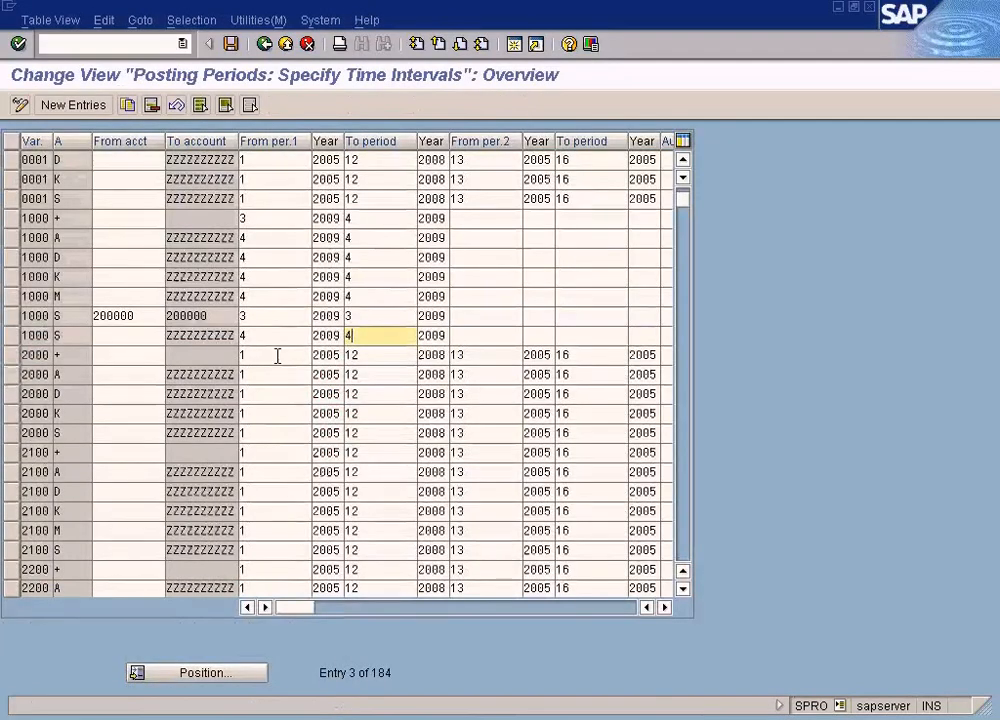
# - Compare the G/L document's account 200000 line with the account and period interval of variant 1000's matching S row
pyautogui.click(268, 318)
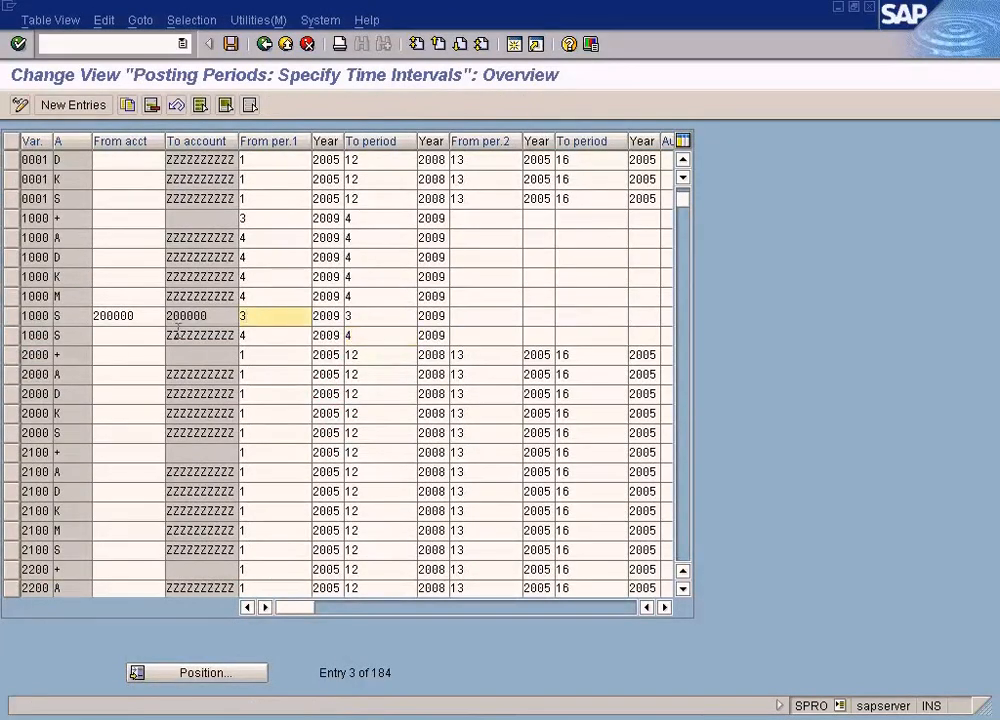
pyautogui.doubleClick(146, 315)
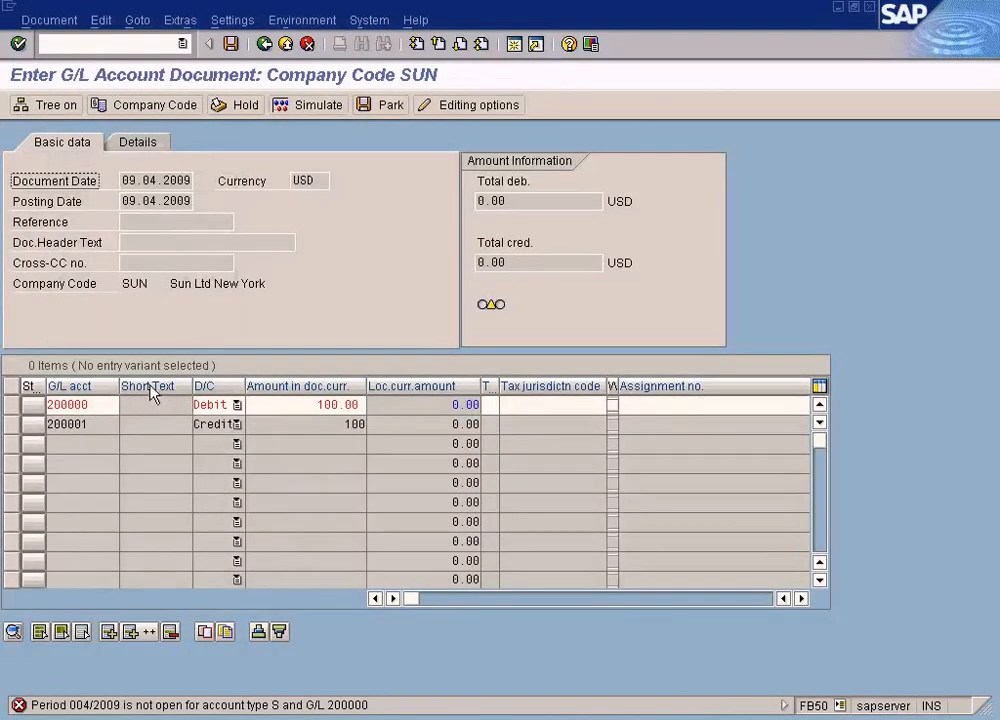
pyautogui.click(103, 408)
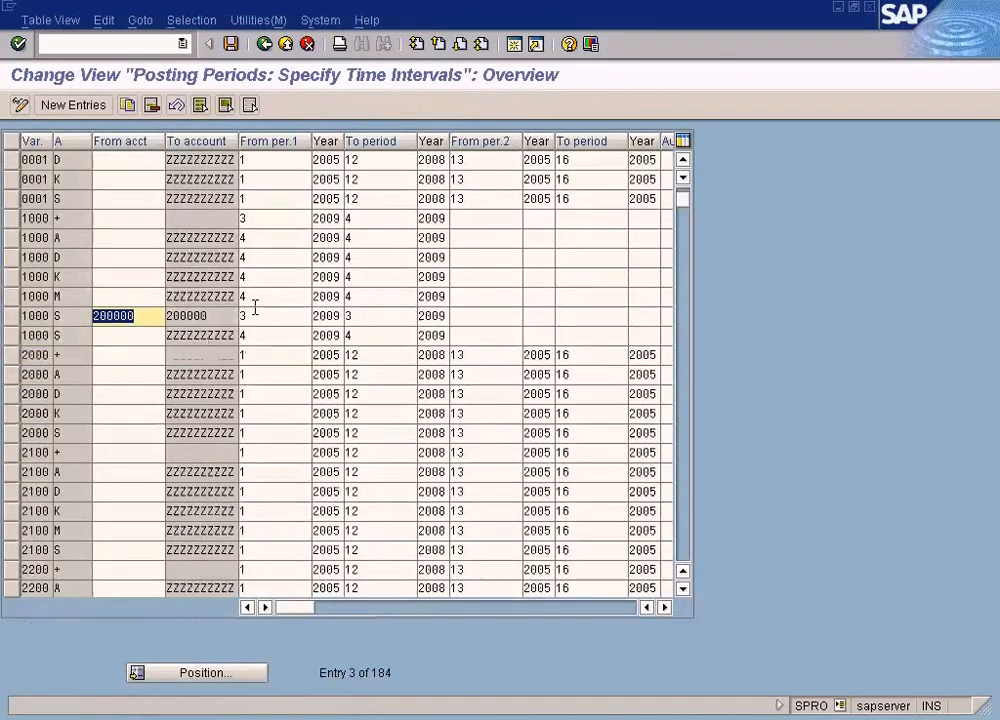
pyautogui.doubleClick(254, 315)
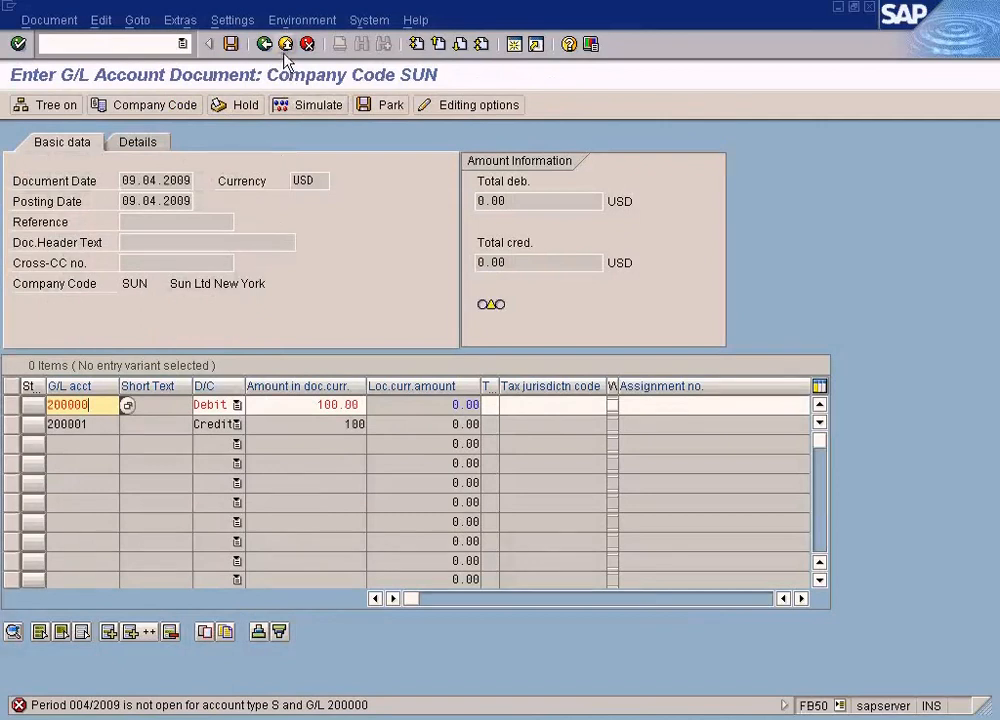
# - Discard the current G/L document and start another one with transaction fb50
pyautogui.click(285, 44)
pyautogui.click(262, 374)
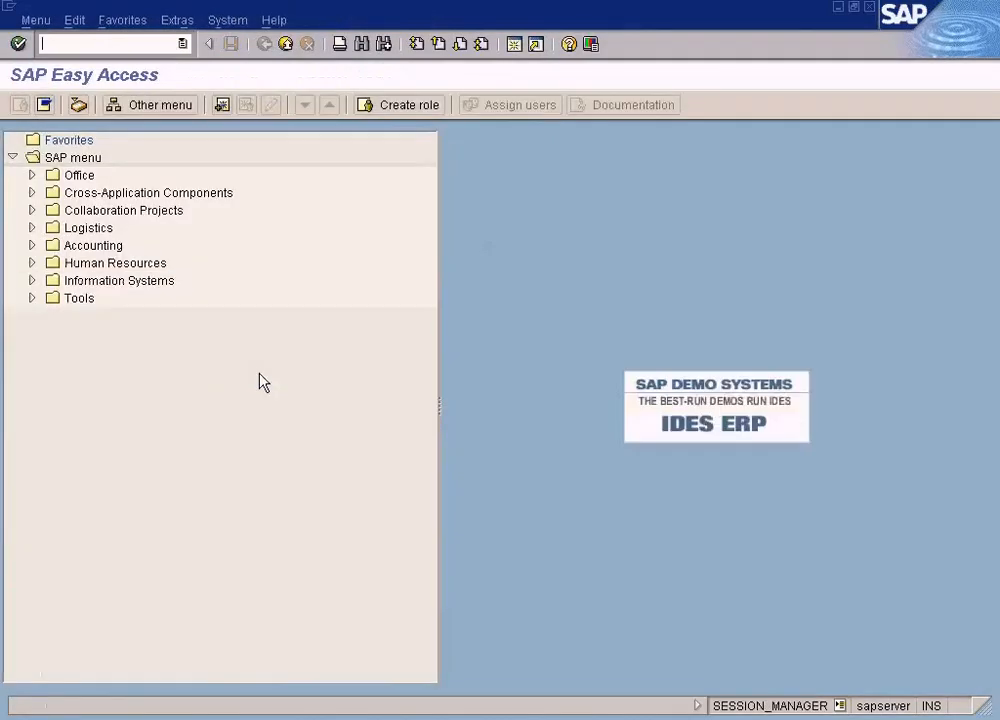
pyautogui.click(182, 43)
pyautogui.click(165, 62)
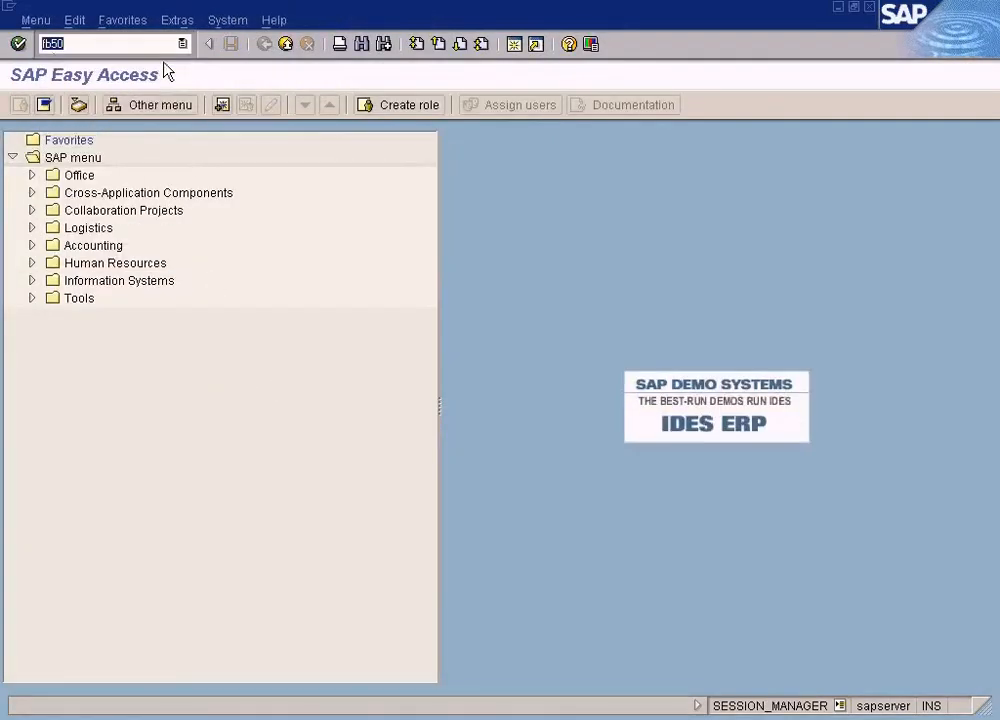
pyautogui.press('Return')
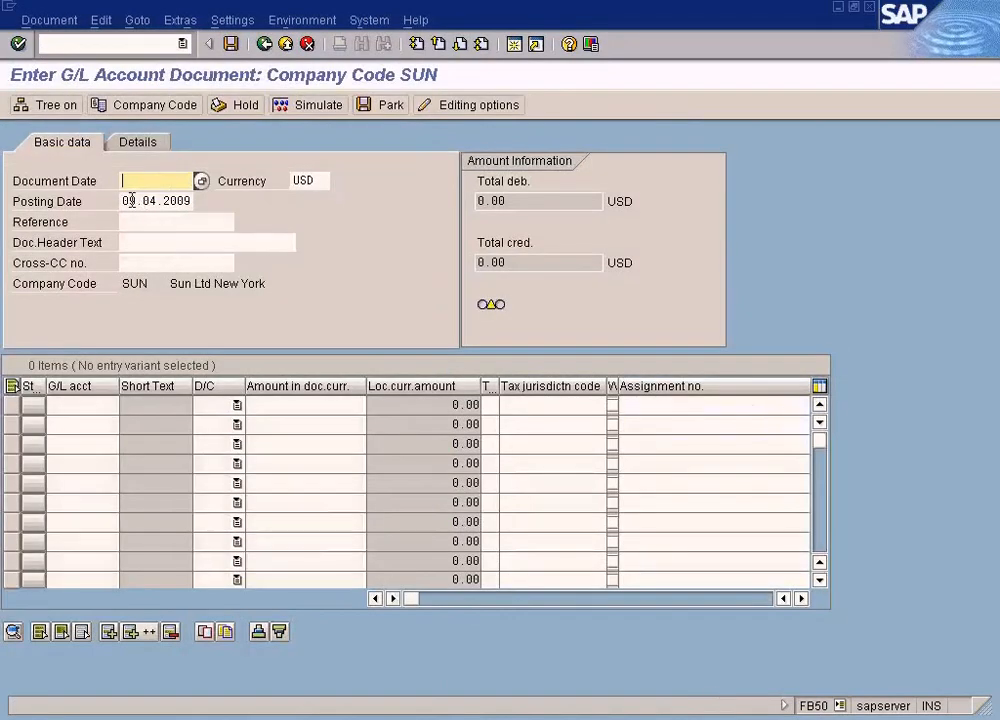
# - Set the posting date to 09.03.2009 and the document date to 09.04.2009
pyautogui.click(123, 201)
pyautogui.press('BackSpace')
pyautogui.write('3')
pyautogui.doubleClick(179, 200)
pyautogui.hotkey('ctrl', 'c')
pyautogui.click(160, 181)
pyautogui.hotkey('ctrl', 'v')
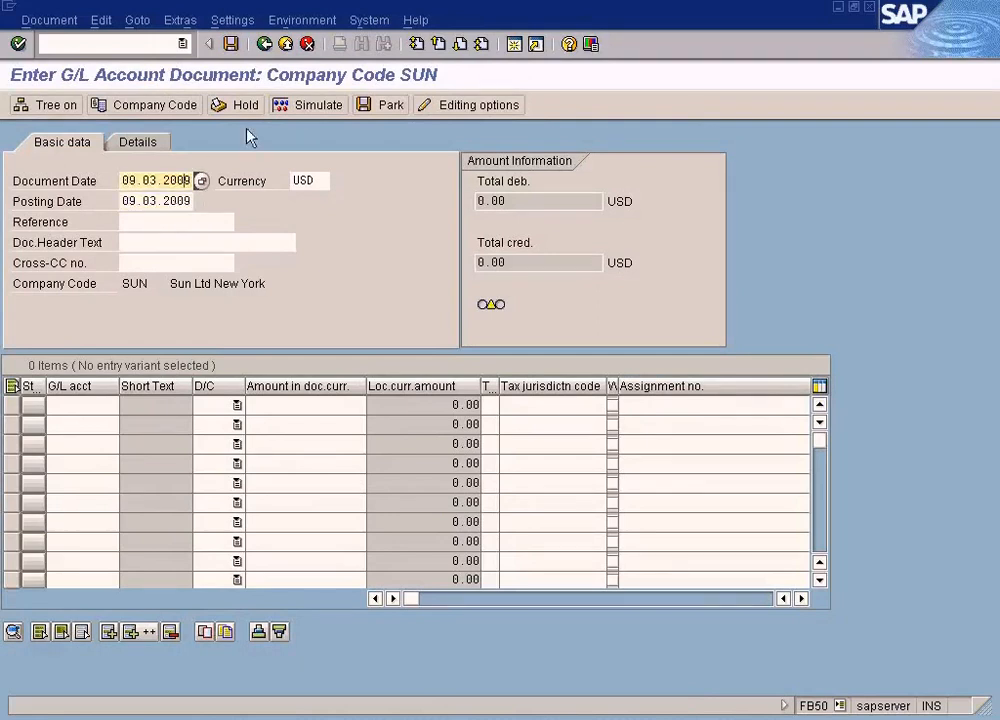
pyautogui.press('BackSpace')
pyautogui.write('4')
pyautogui.click(175, 201)
pyautogui.click(171, 181)
pyautogui.click(163, 202)
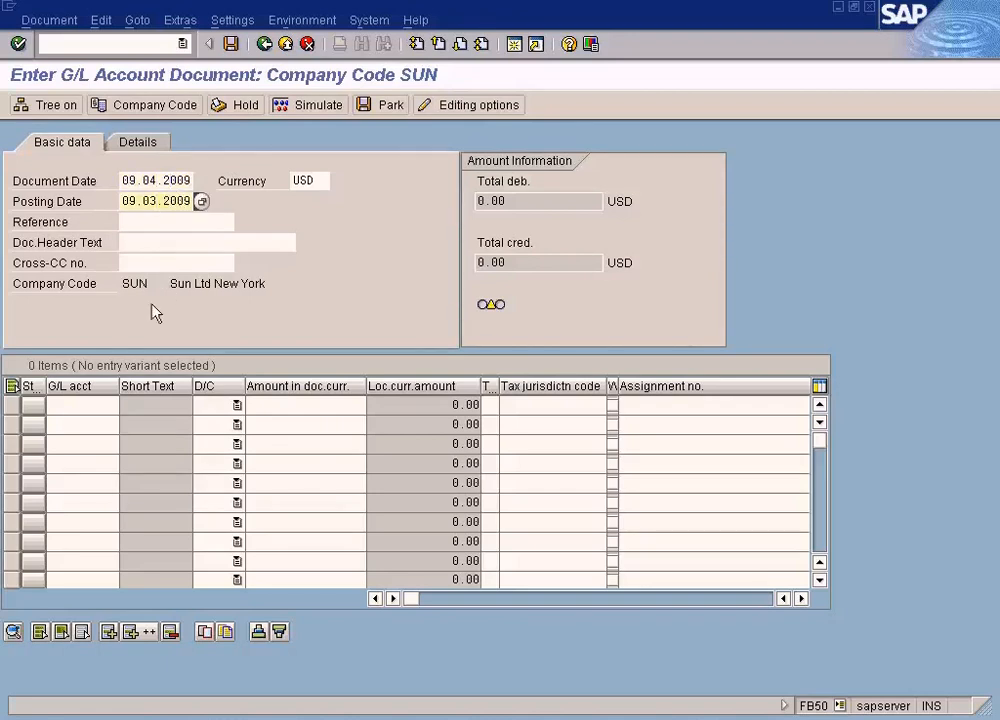
# - Enter a debit of 100 on G/L account 200000 (Cash In Bank) in the first line, using the account search
pyautogui.click(84, 404)
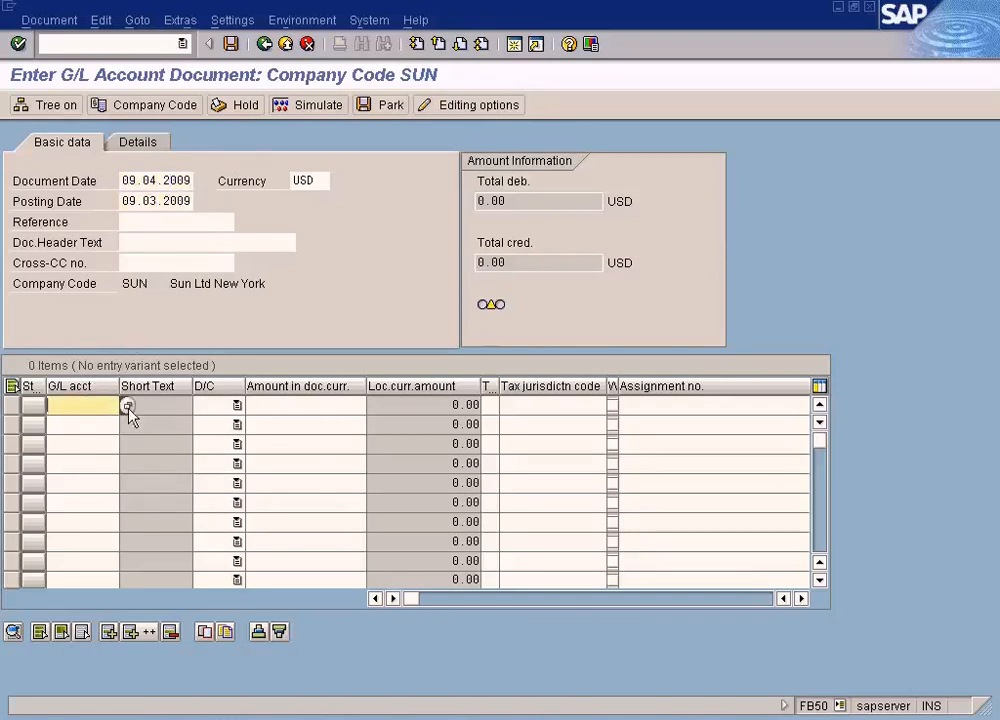
pyautogui.click(127, 405)
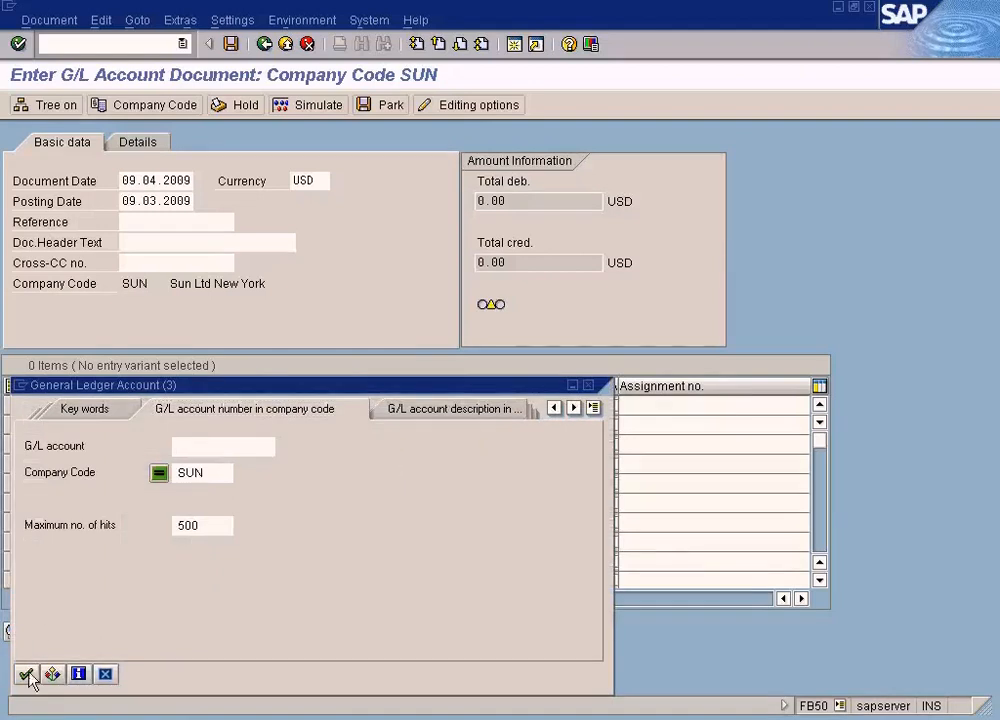
pyautogui.click(27, 676)
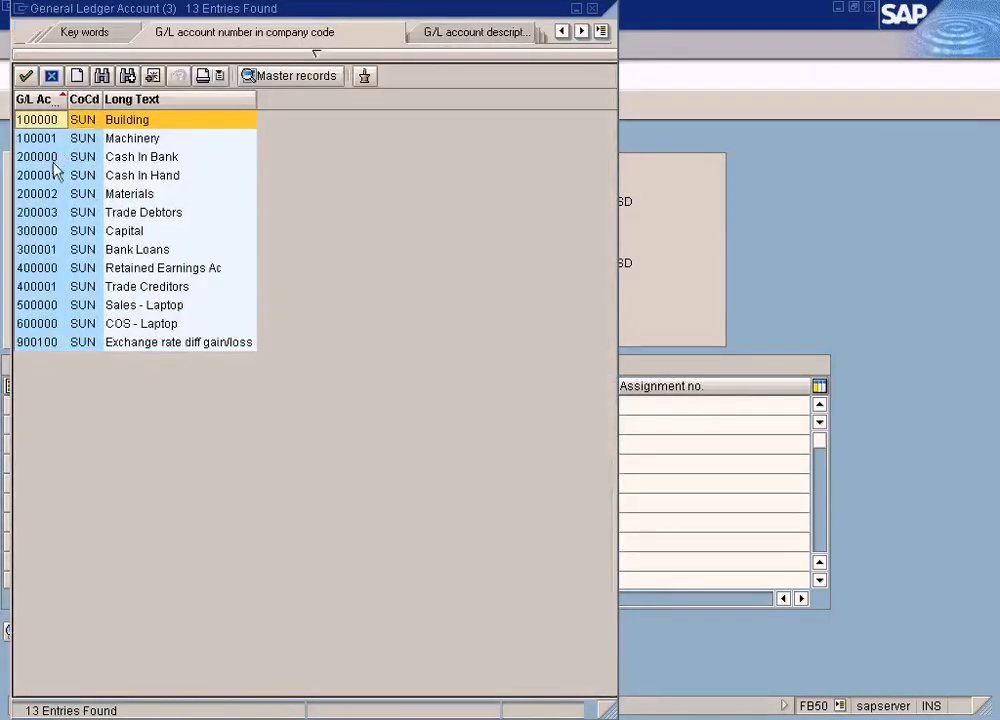
pyautogui.doubleClick(54, 160)
pyautogui.press('Tab')
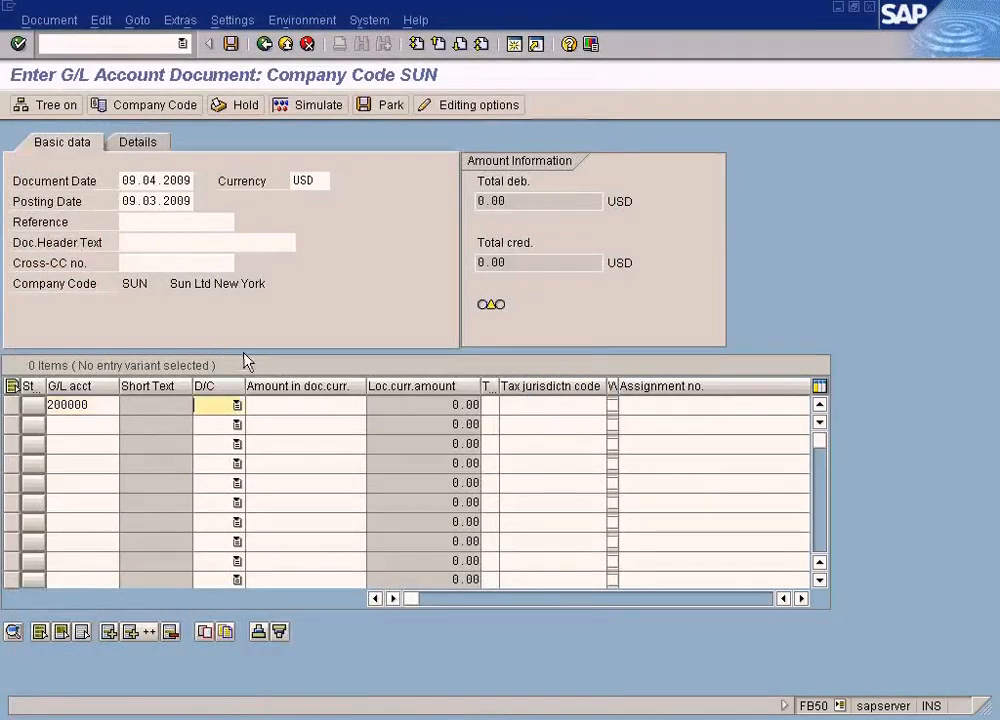
pyautogui.press('Down')
pyautogui.press('Tab')
pyautogui.write('100')
# - Enter a credit of 100 on G/L account 200001 in the second line
pyautogui.doubleClick(78, 405)
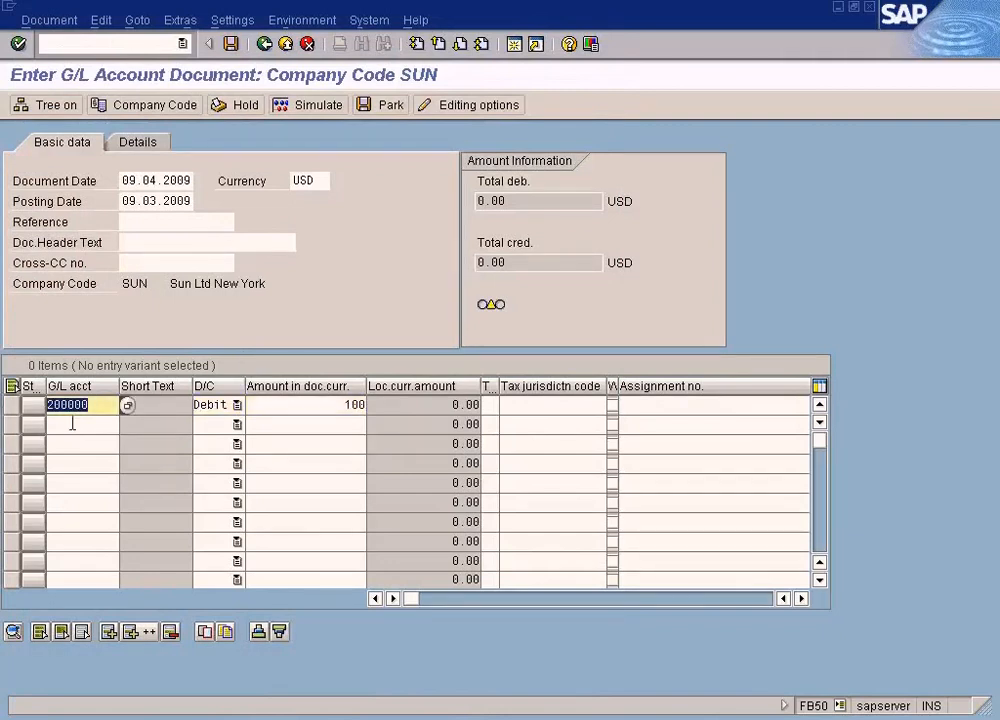
pyautogui.click(85, 426)
pyautogui.hotkey('ctrl', 'v')
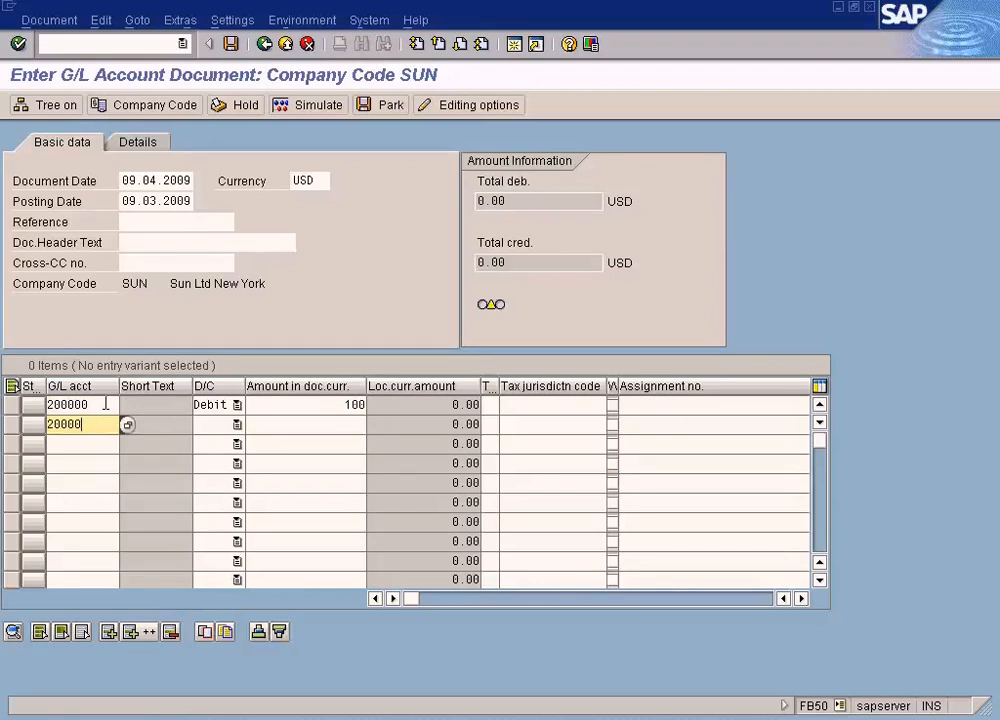
pyautogui.press('Tab')
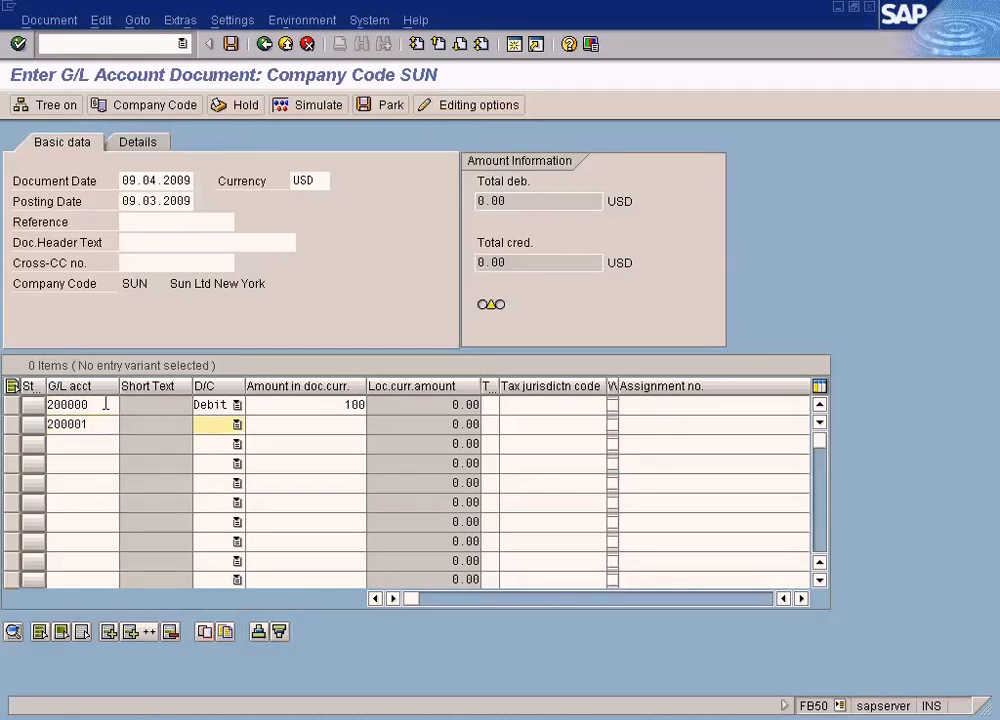
pyautogui.press('c')
pyautogui.press('Tab')
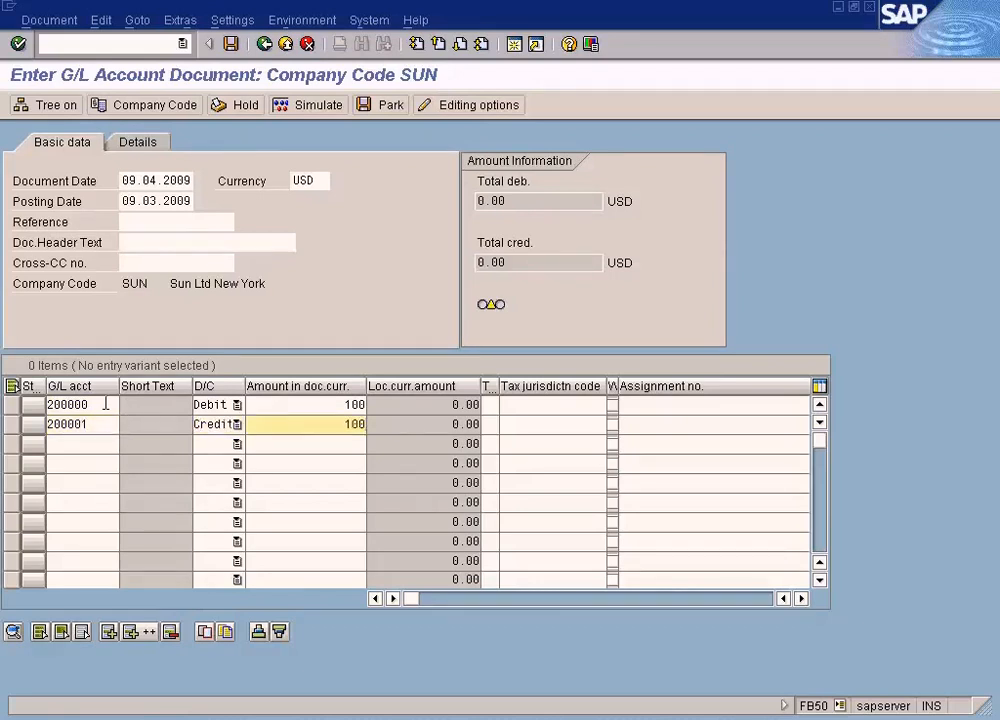
# - Simulate the period 3 document, accepting the account assignment warning, and compare the outcome with variant 1000's S rows
pyautogui.click(318, 108)
pyautogui.press('Return')
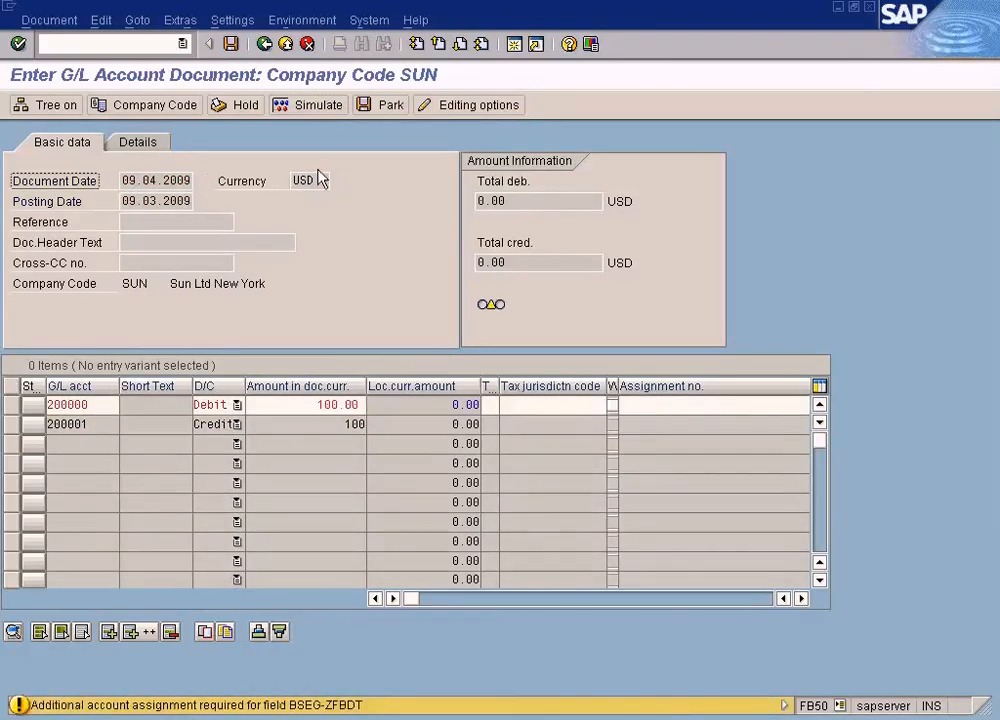
pyautogui.press('Return')
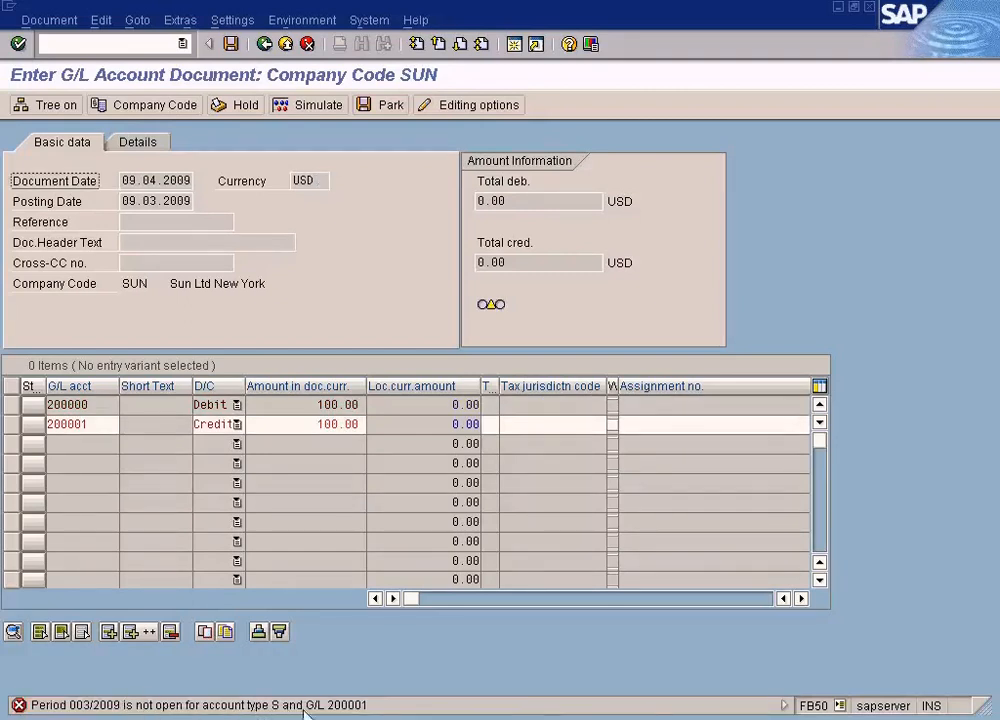
pyautogui.hotkey('alt', 'Tab')
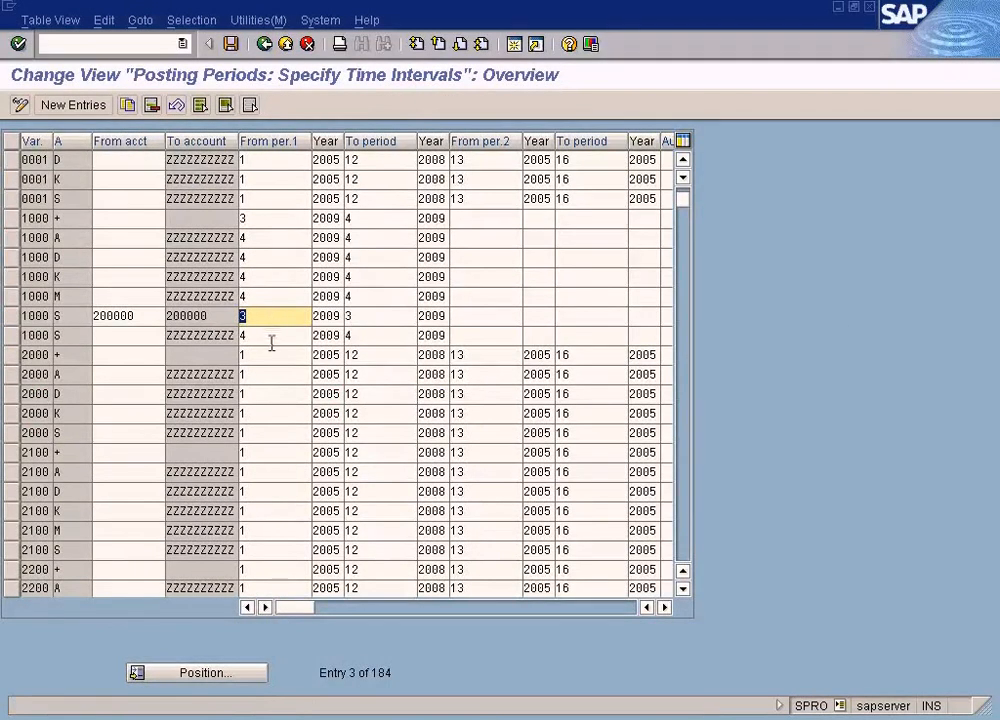
pyautogui.hotkey('alt', 'Tab')
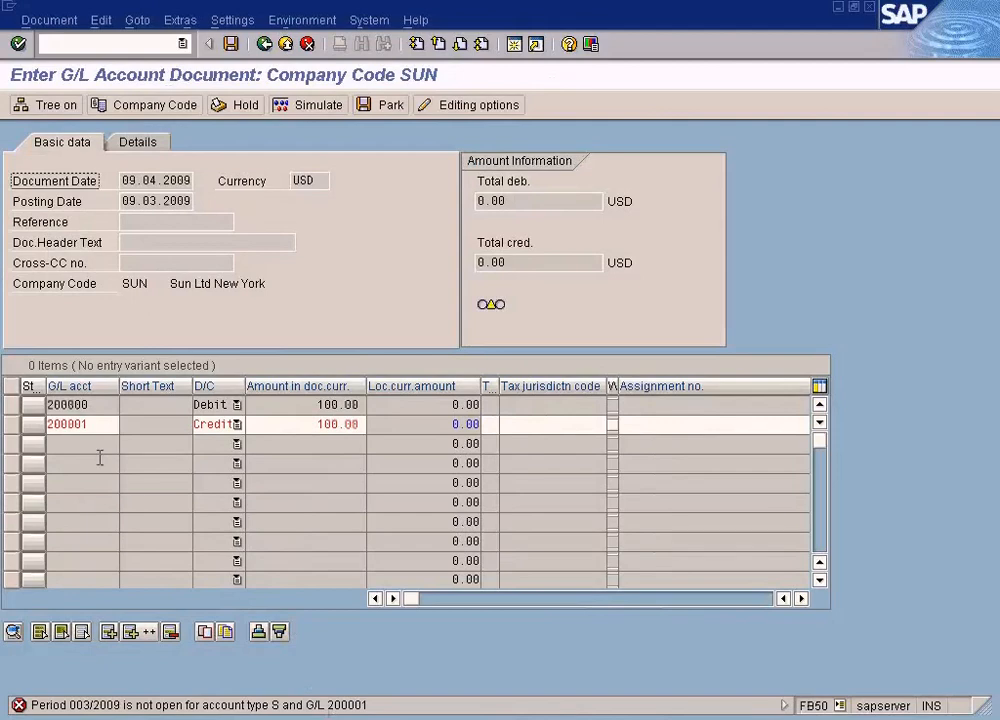
# - In the posting periods table, set the from-period to 3 on variant 1000's S row for all accounts and save
pyautogui.hotkey('alt', 'Tab')
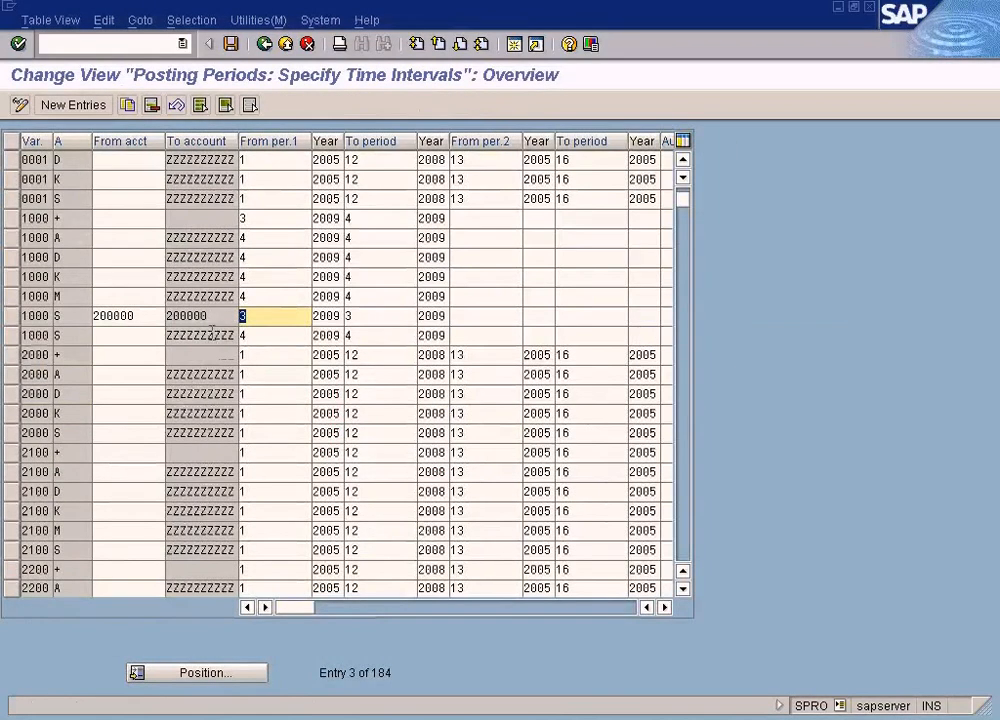
pyautogui.click(273, 335)
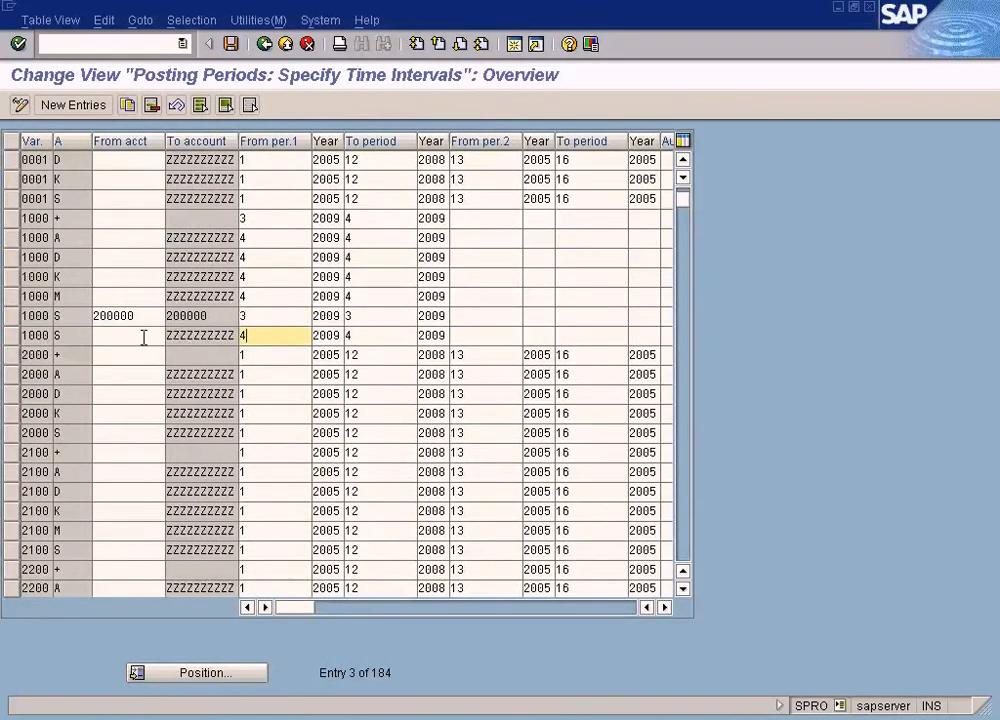
pyautogui.click(60, 336)
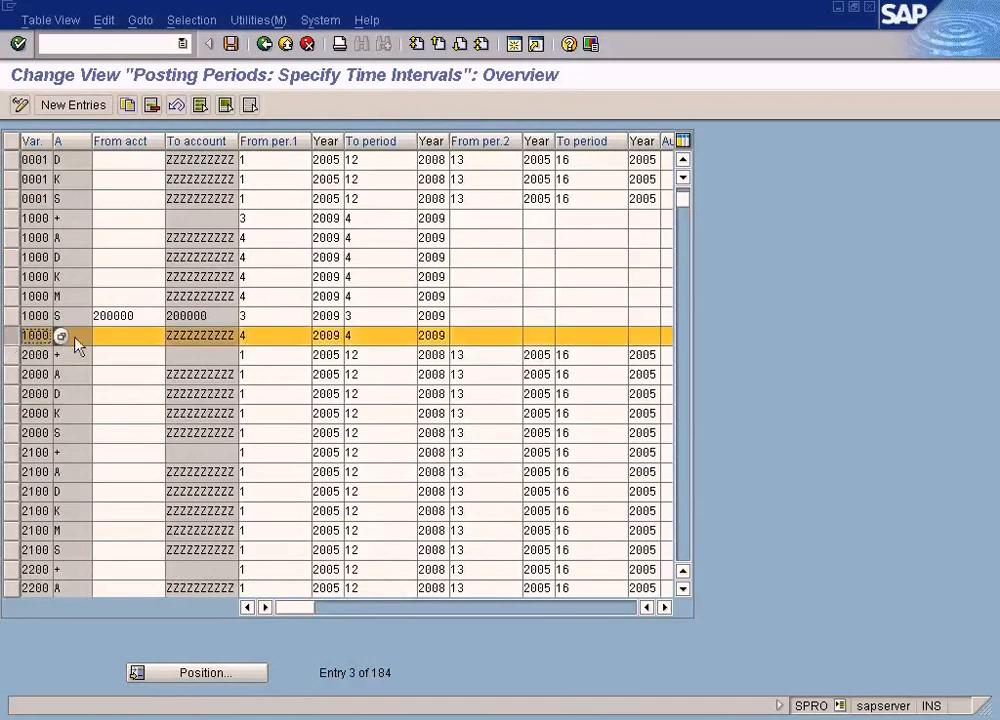
pyautogui.click(145, 337)
pyautogui.click(17, 340)
pyautogui.click(277, 339)
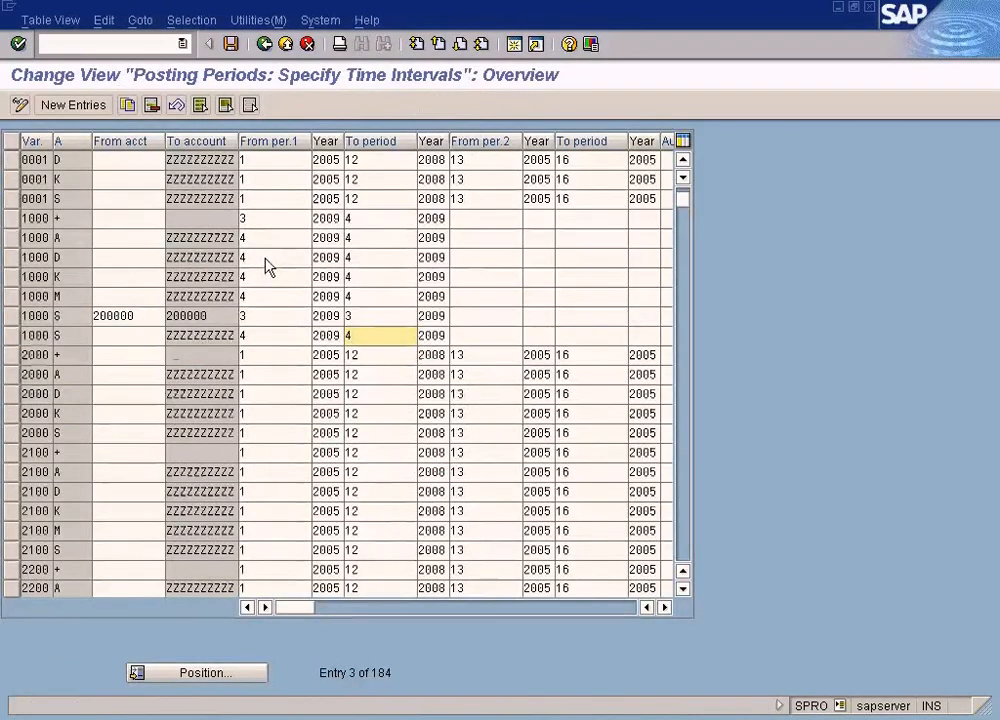
pyautogui.moveTo(268, 336); pyautogui.dragTo(231, 320)
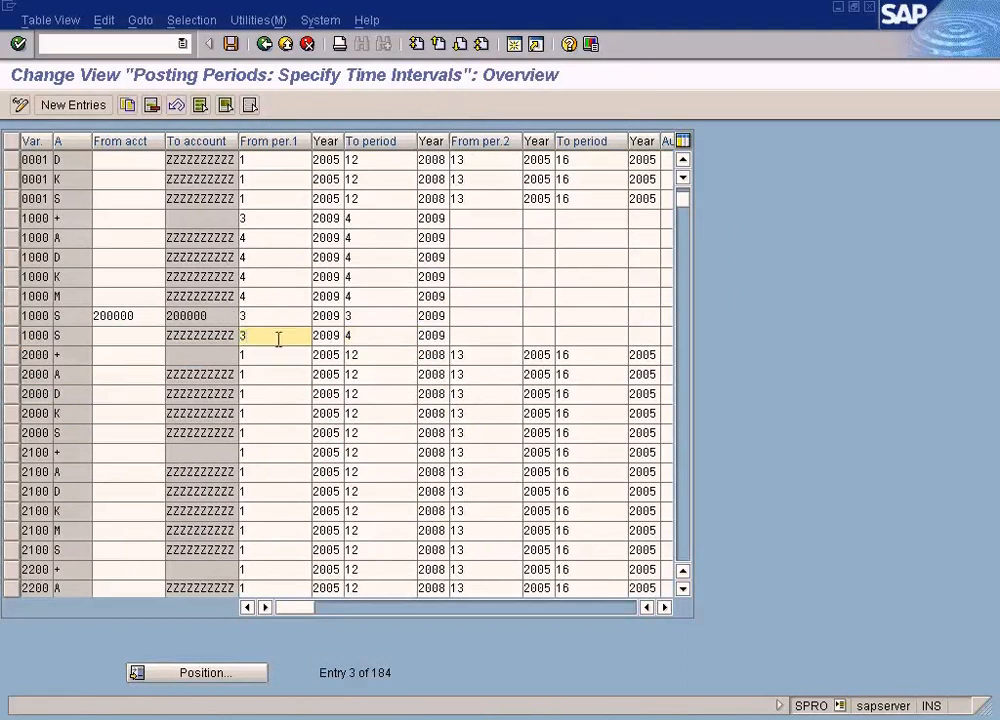
pyautogui.click(231, 44)
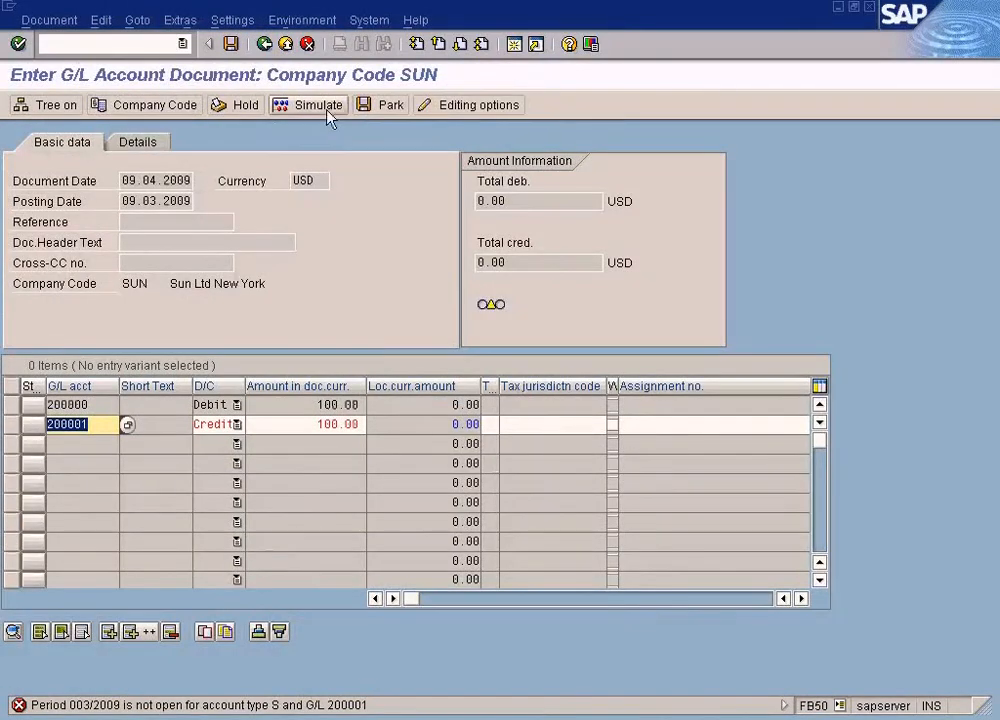
# - Simulate the G/L document again and give the credit item on account 200001 the due date 09.04.2009, copied from its value date
pyautogui.click(330, 110)
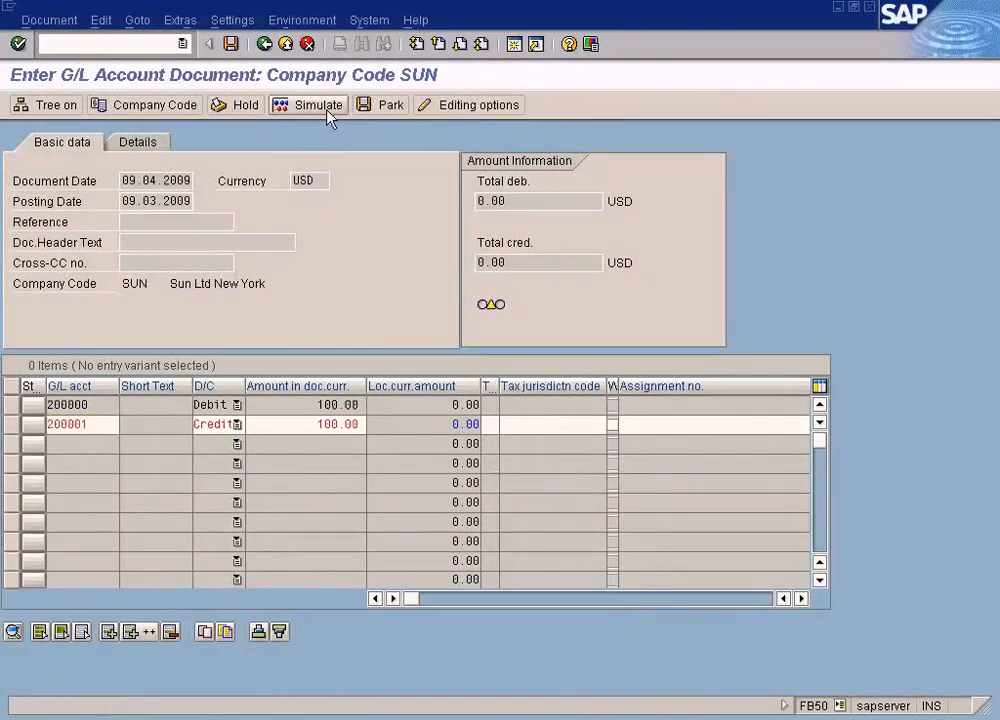
pyautogui.doubleClick(303, 424)
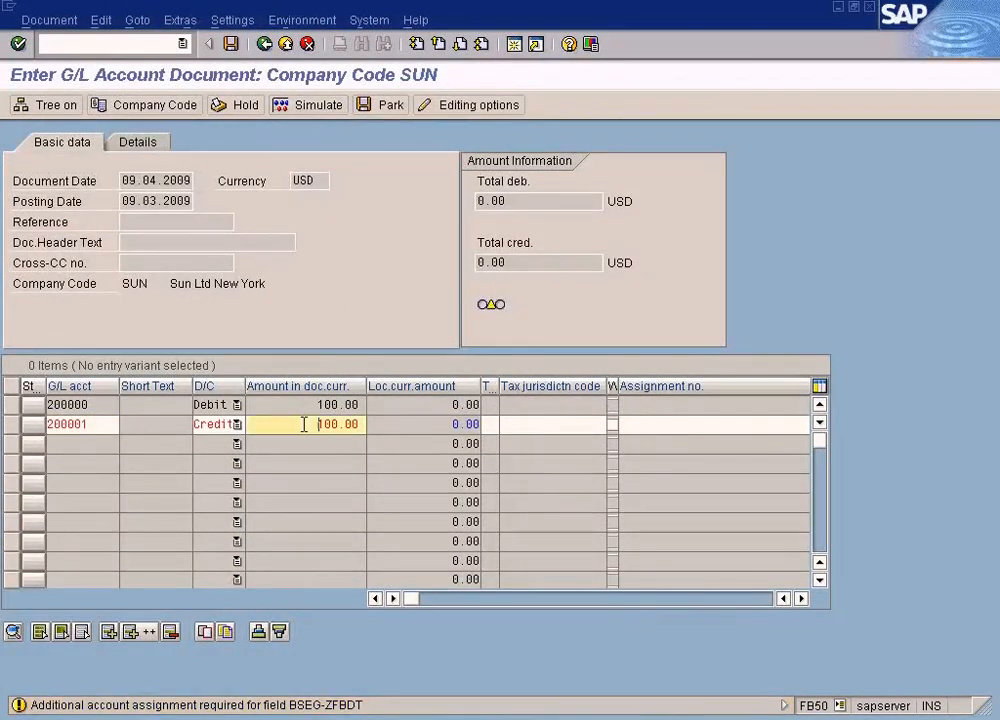
pyautogui.click(124, 323)
pyautogui.moveTo(124, 323); pyautogui.dragTo(286, 330)
pyautogui.hotkey('ctrl', 'c')
pyautogui.click(424, 325)
pyautogui.hotkey('ctrl', 'v')
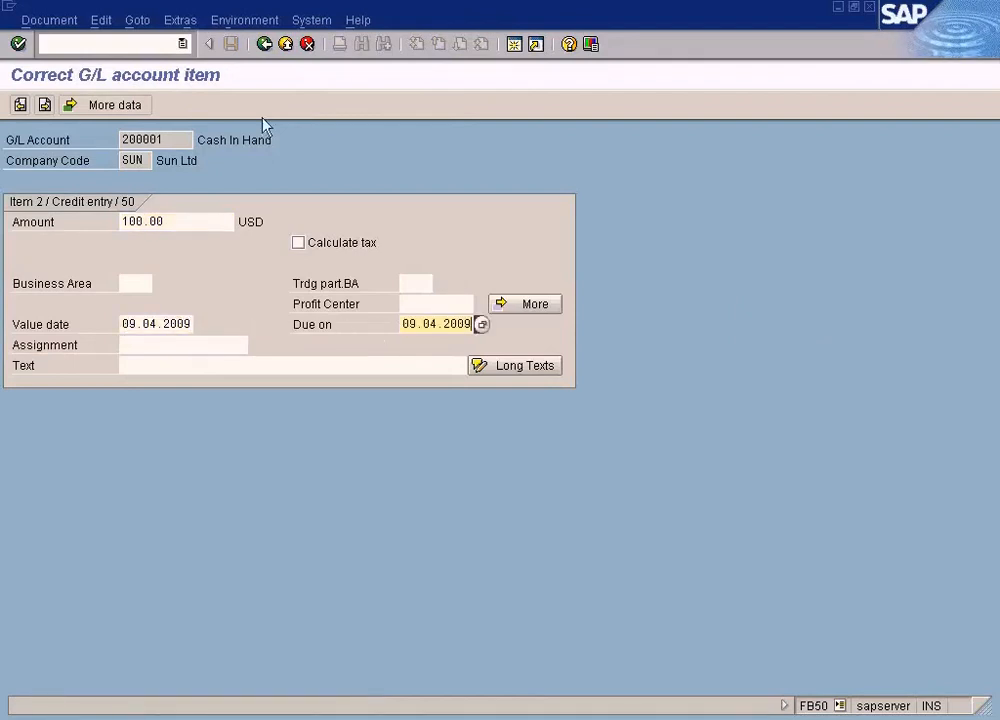
pyautogui.click(265, 44)
# - Set the due date of the debit item on account 200000 to 09.04.2009 and simulate the document
pyautogui.doubleClick(301, 404)
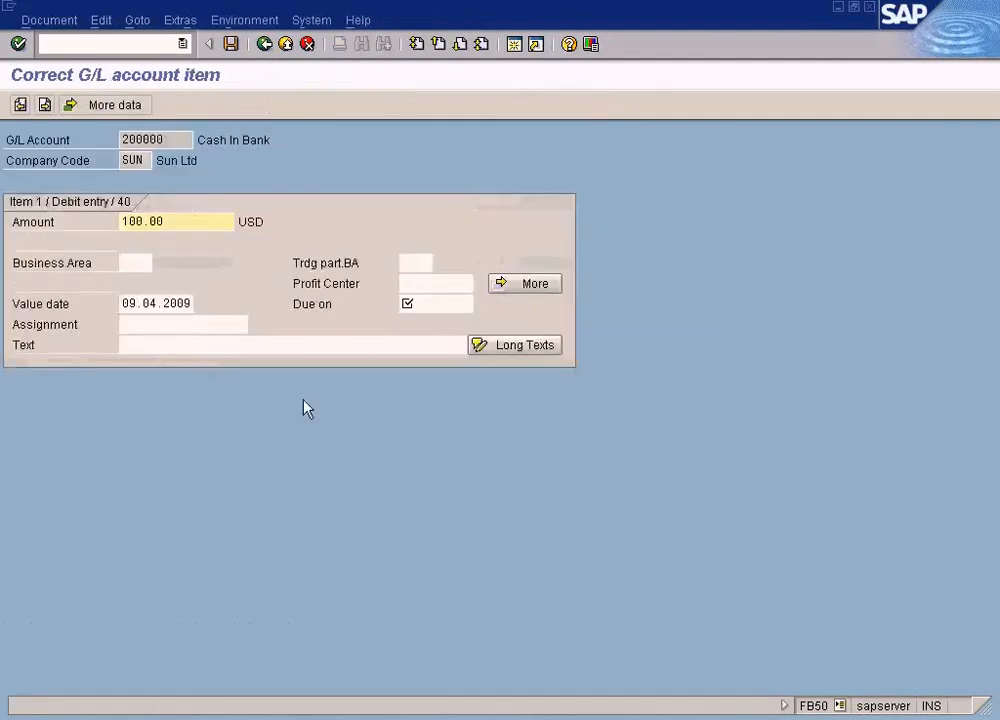
pyautogui.click(405, 303)
pyautogui.hotkey('ctrl', 'v')
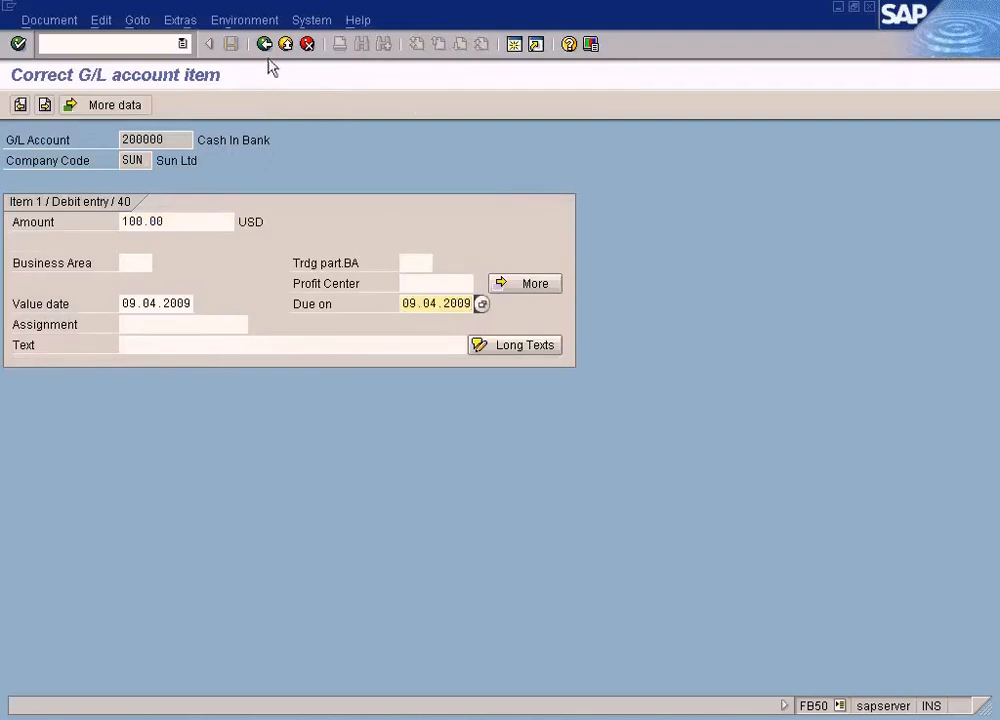
pyautogui.click(264, 44)
pyautogui.click(299, 112)
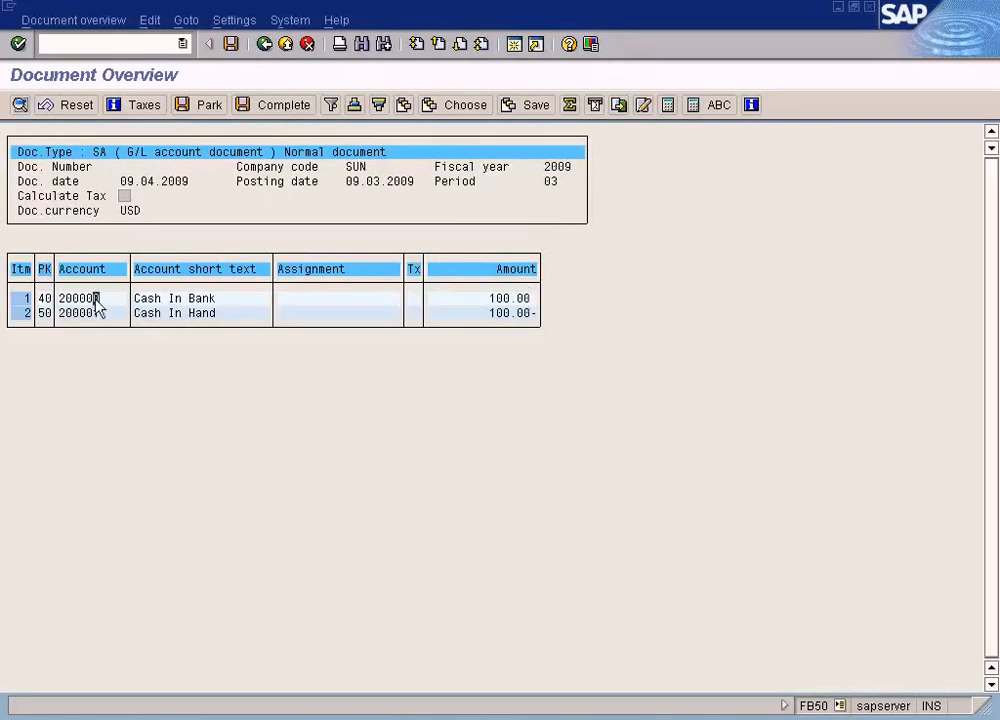
# - Compare the simulated Cash In Bank item with the account range and periods of variant 1000's S row for account 200000
pyautogui.hotkey('alt', 'Tab')
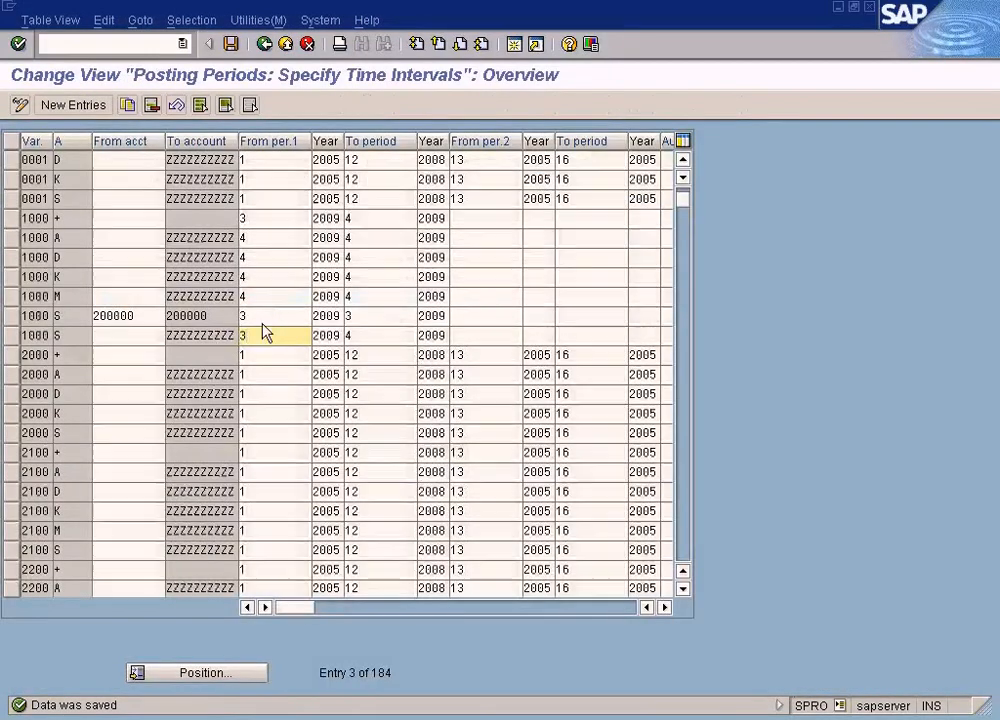
pyautogui.click(276, 318)
pyautogui.click(383, 318)
pyautogui.click(282, 317)
pyautogui.click(155, 317)
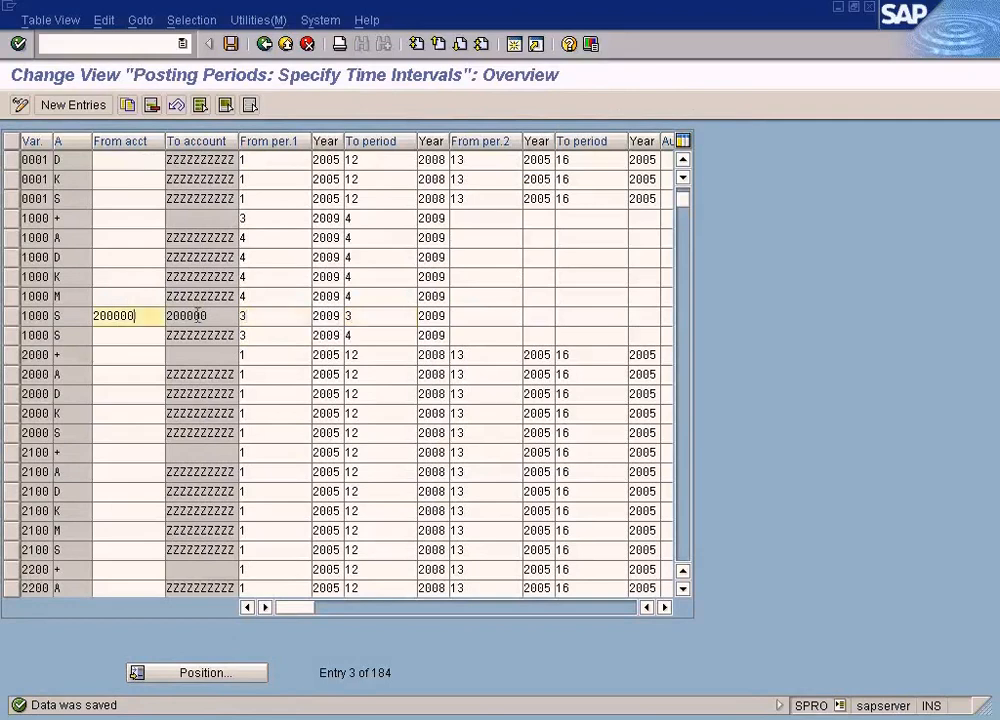
pyautogui.hotkey('alt', 'Tab')
pyautogui.click(101, 314)
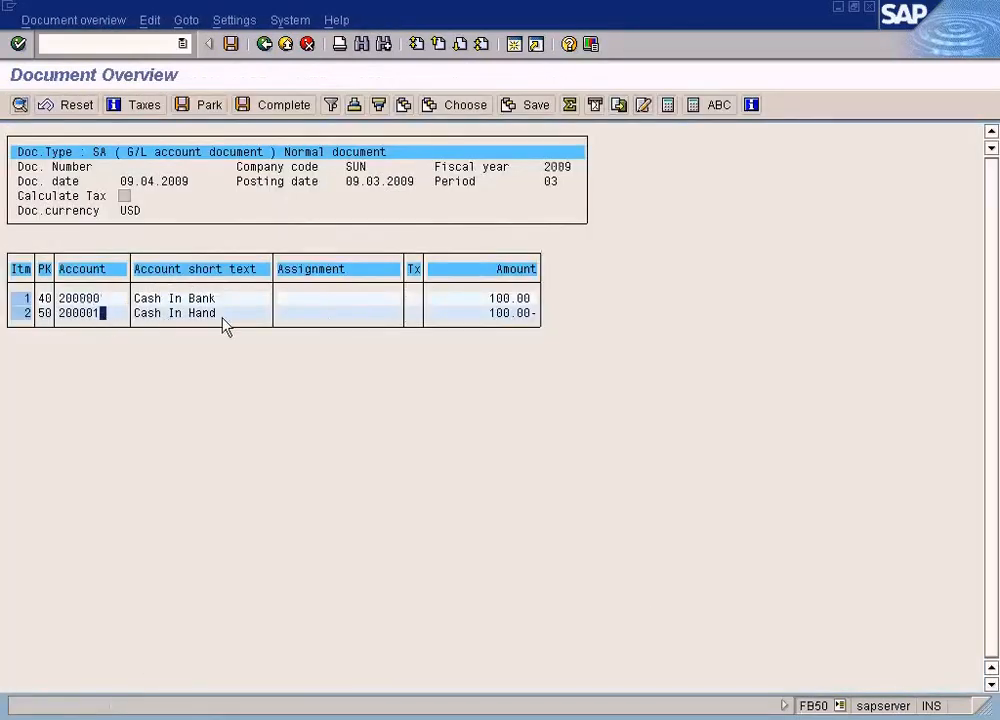
# - Compare the simulated Cash In Hand item with the period range of variant 1000's S row for all accounts
pyautogui.hotkey('alt', 'Tab')
pyautogui.click(145, 337)
pyautogui.click(261, 335)
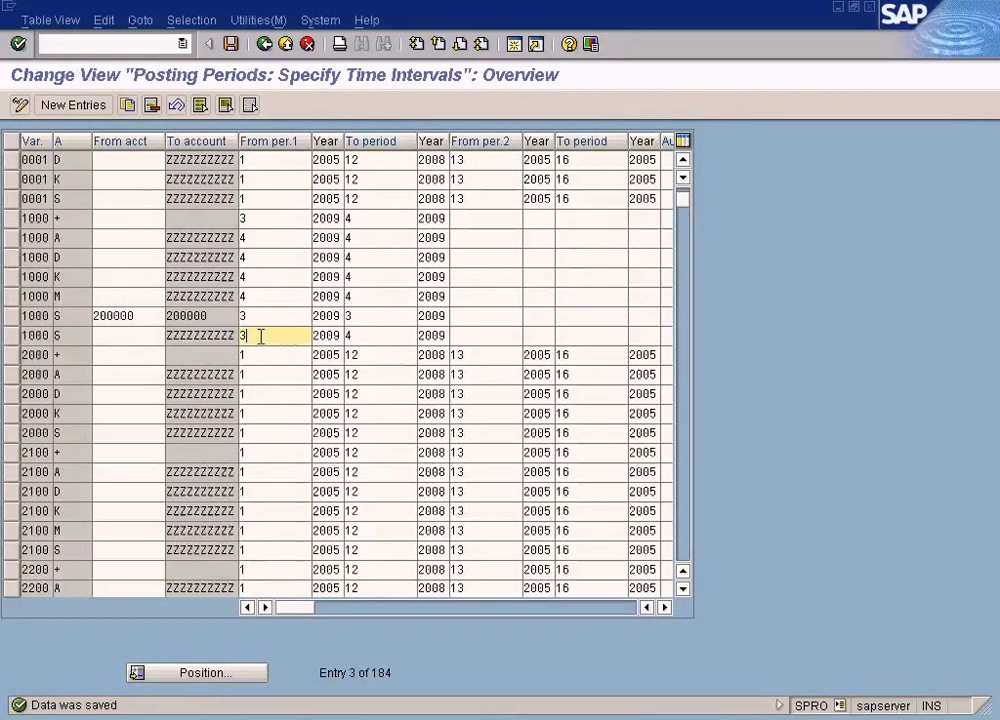
pyautogui.click(373, 337)
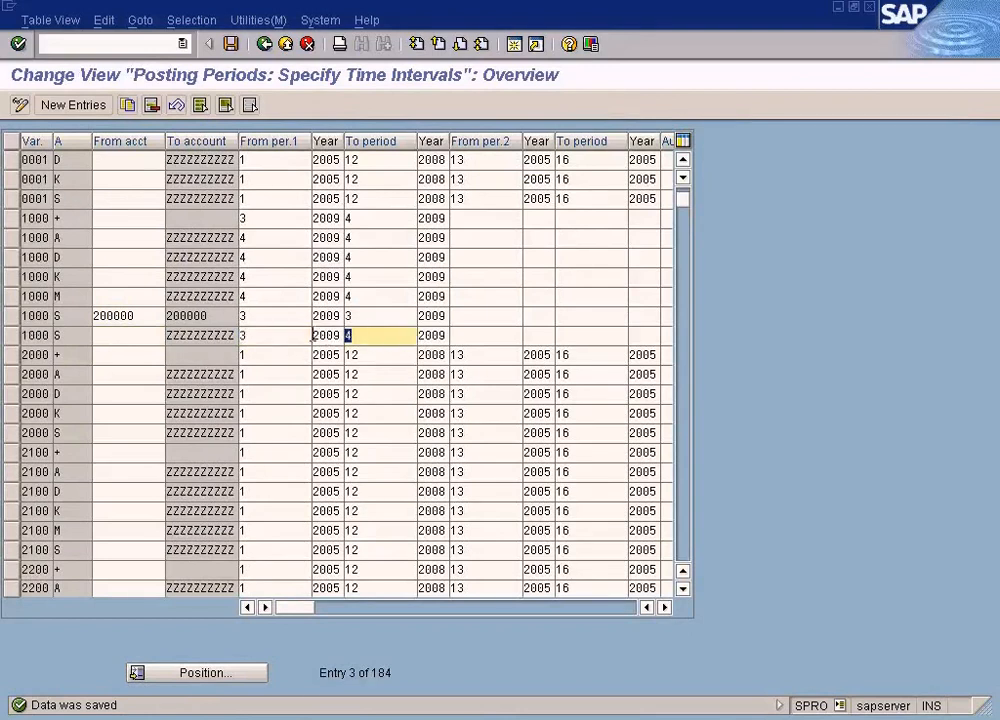
pyautogui.click(378, 338)
pyautogui.click(283, 338)
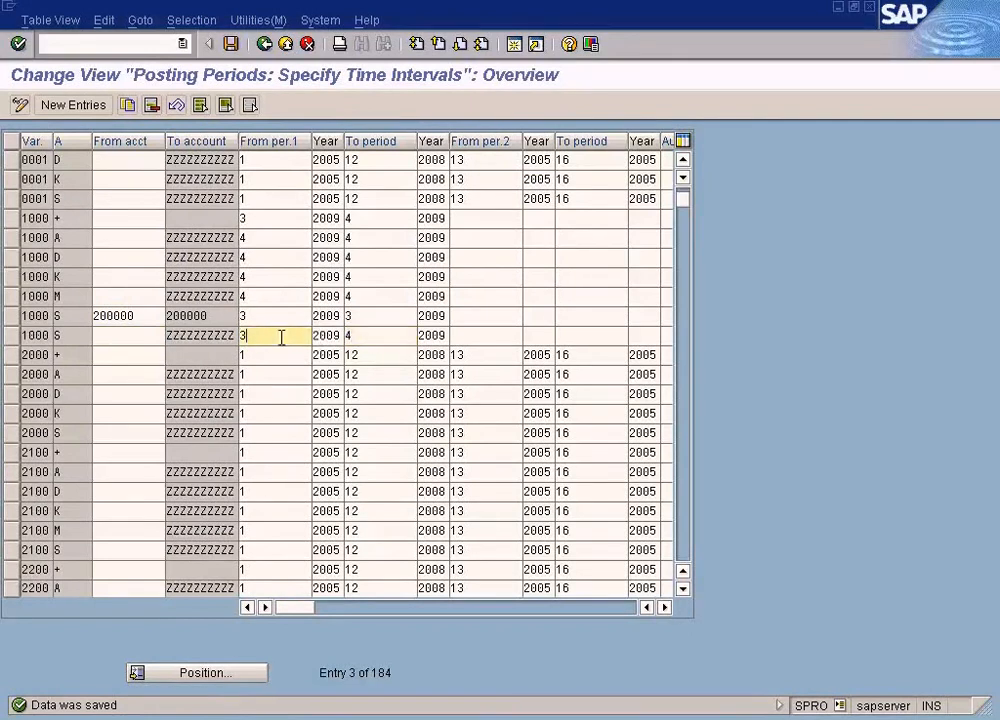
pyautogui.hotkey('alt', 'Tab')
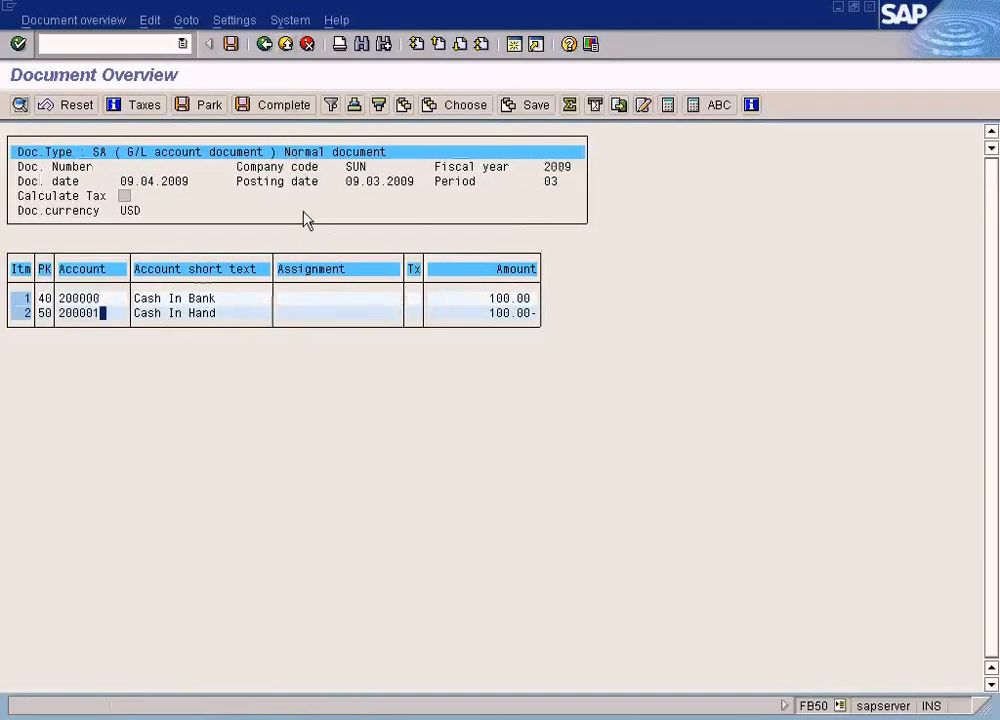
pyautogui.hotkey('alt', 'Tab')
# - Examine the account ranges of variant 1000's A and S rows and the Posting Periods diagram in Paint
pyautogui.click(125, 315)
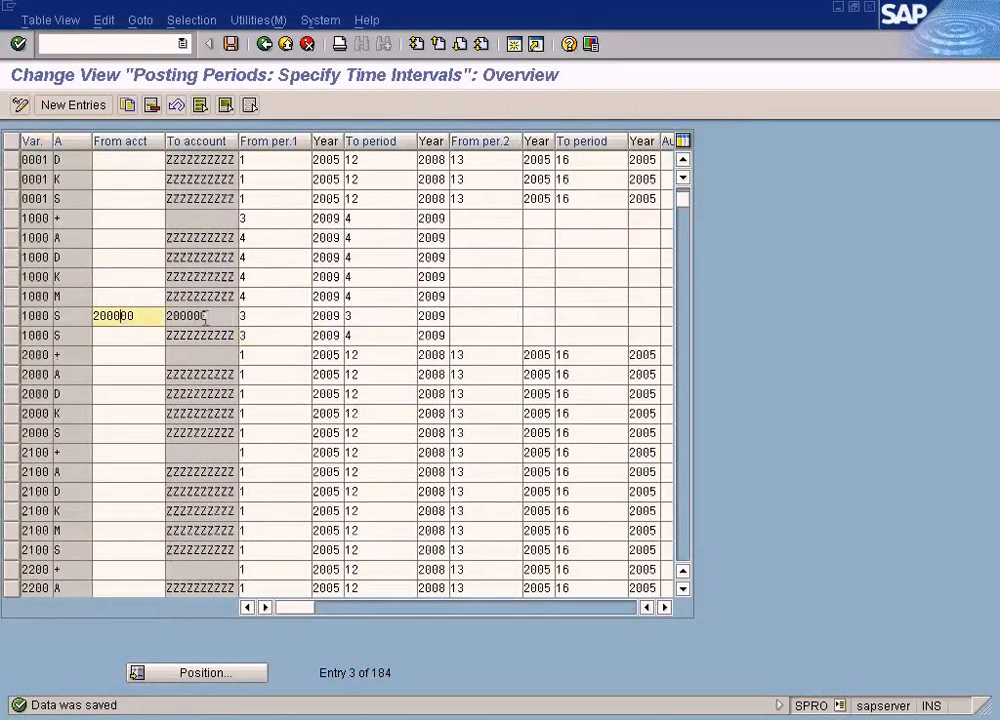
pyautogui.click(95, 238)
pyautogui.press('Tab')
pyautogui.click(118, 240)
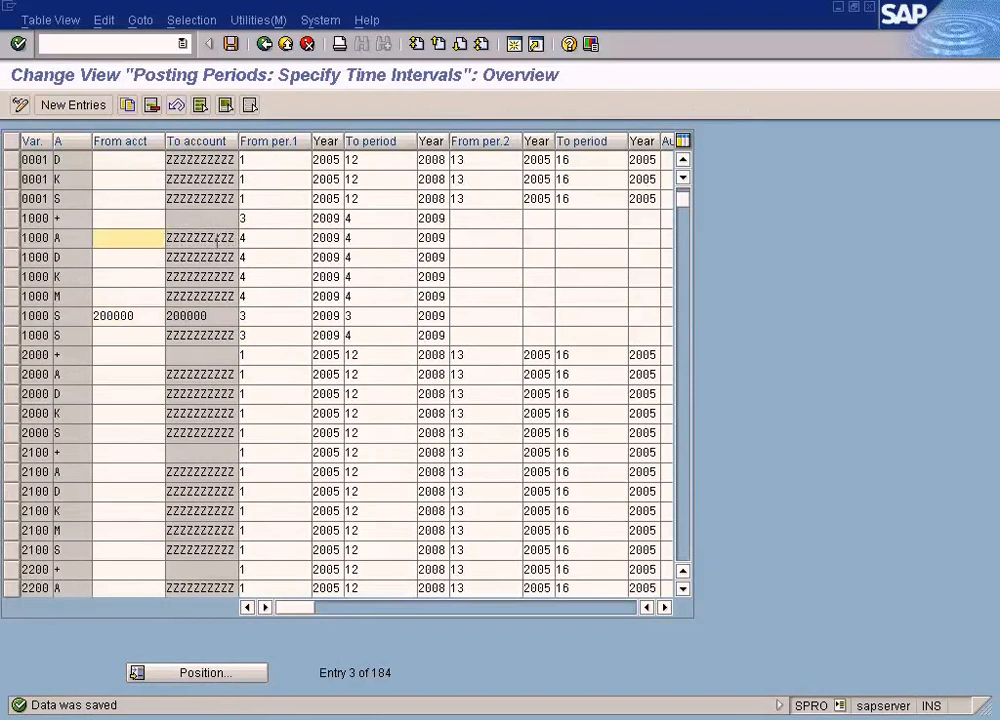
pyautogui.doubleClick(216, 239)
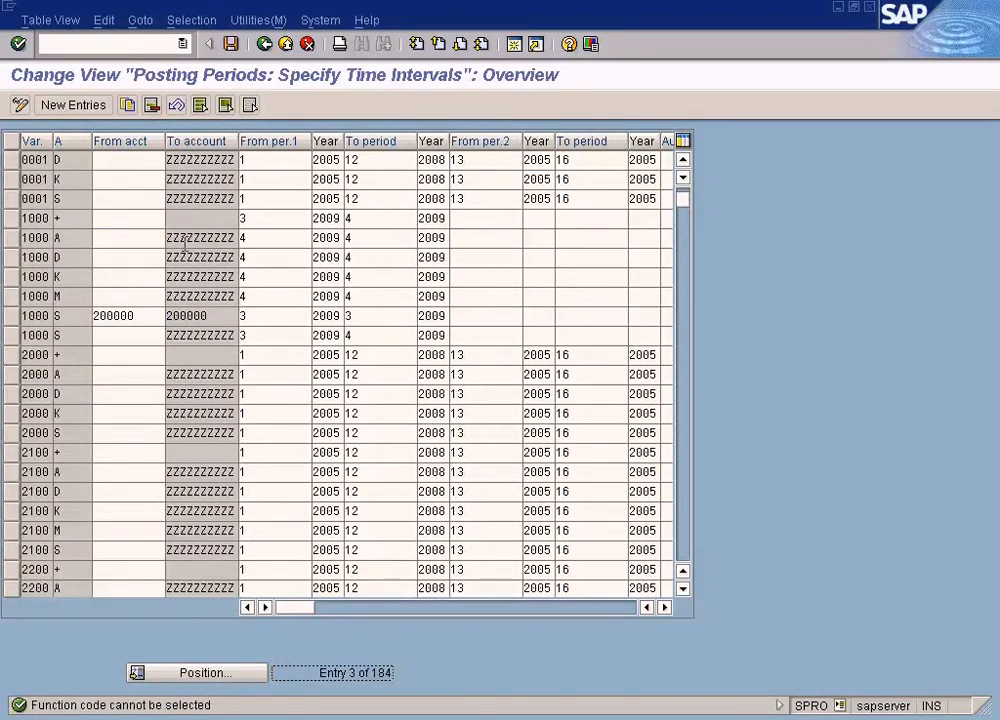
pyautogui.click(143, 319)
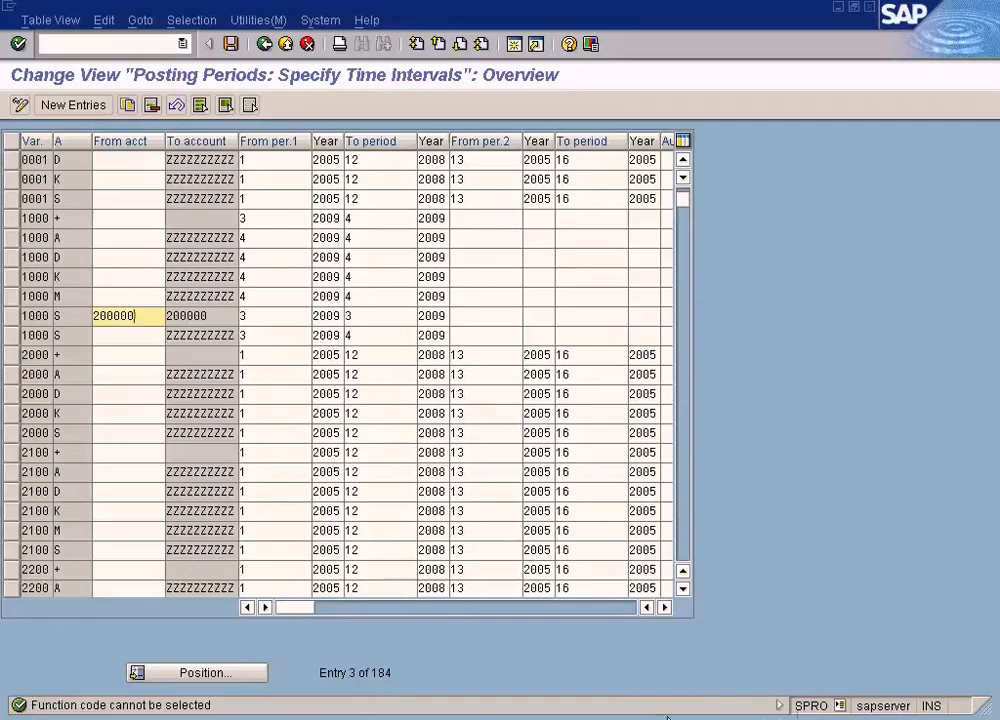
pyautogui.click(578, 716)
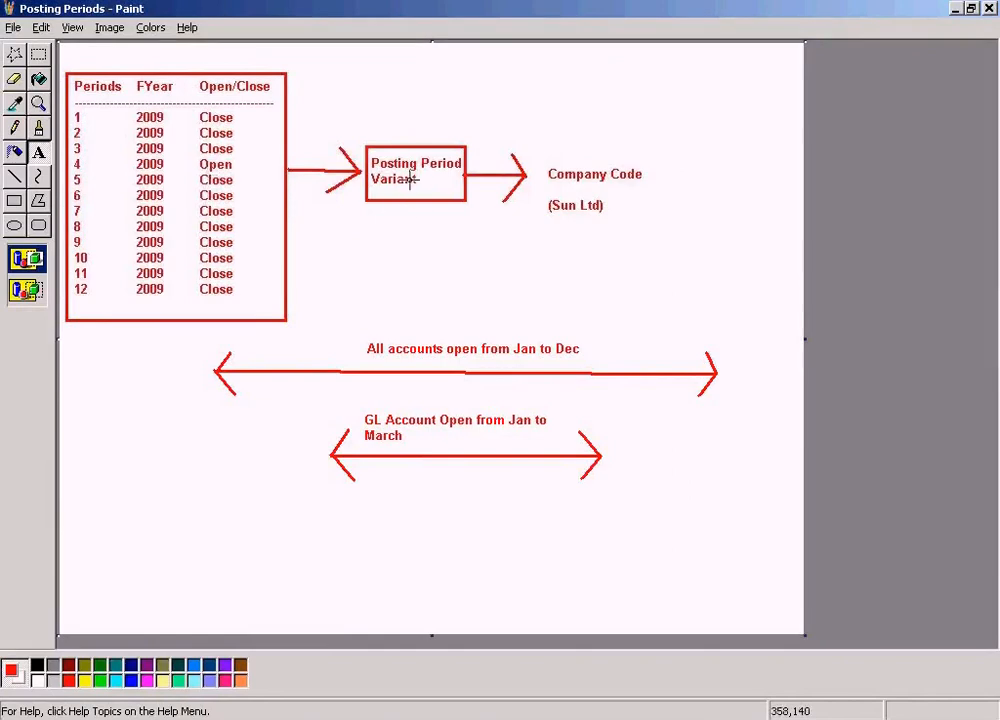
pyautogui.hotkey('alt', 'Tab')
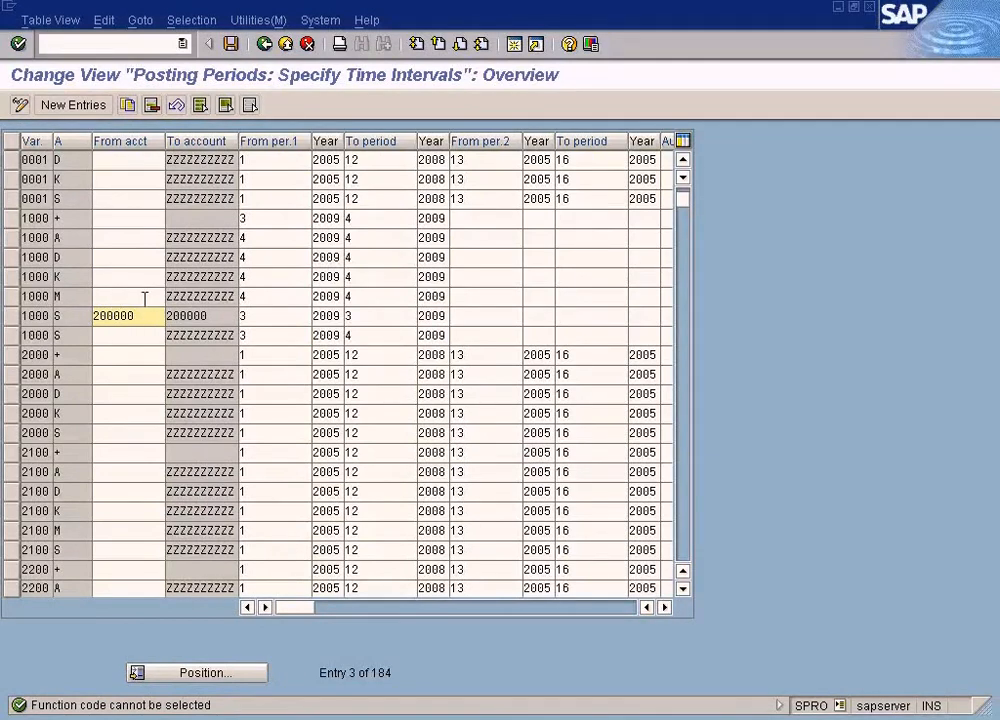
pyautogui.click(97, 107)
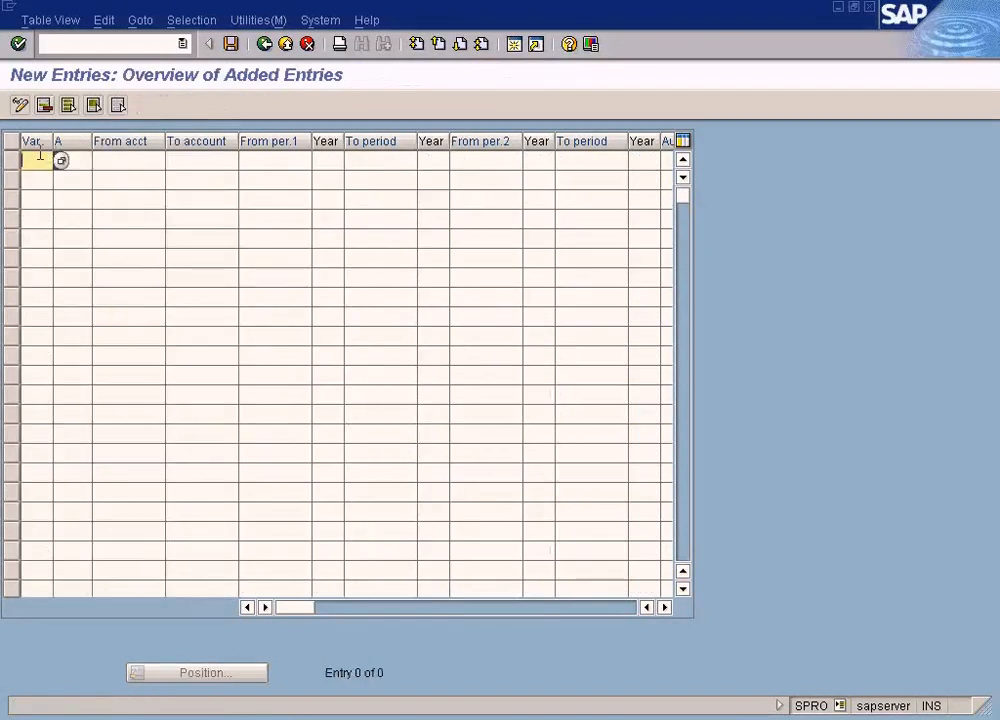
pyautogui.write('100')
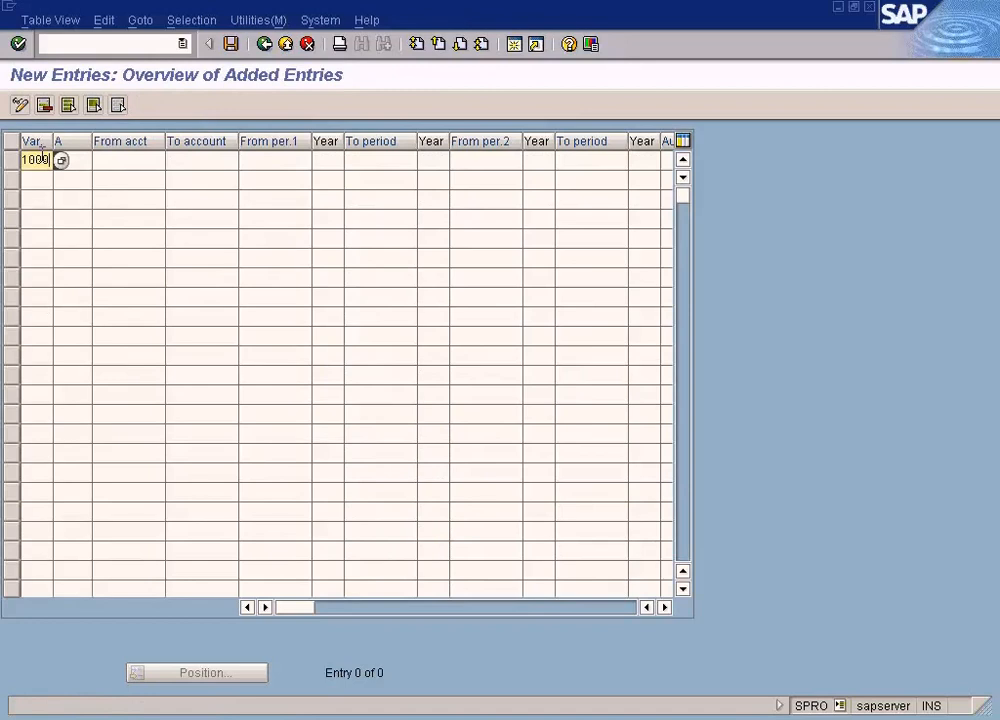
pyautogui.write('0')
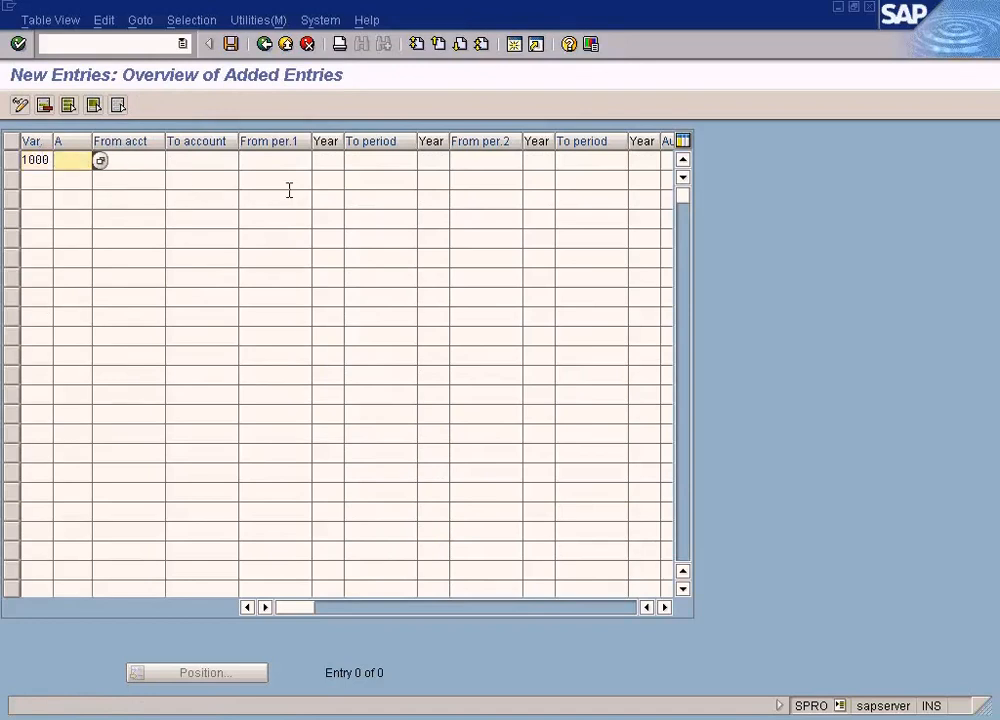
pyautogui.click(264, 44)
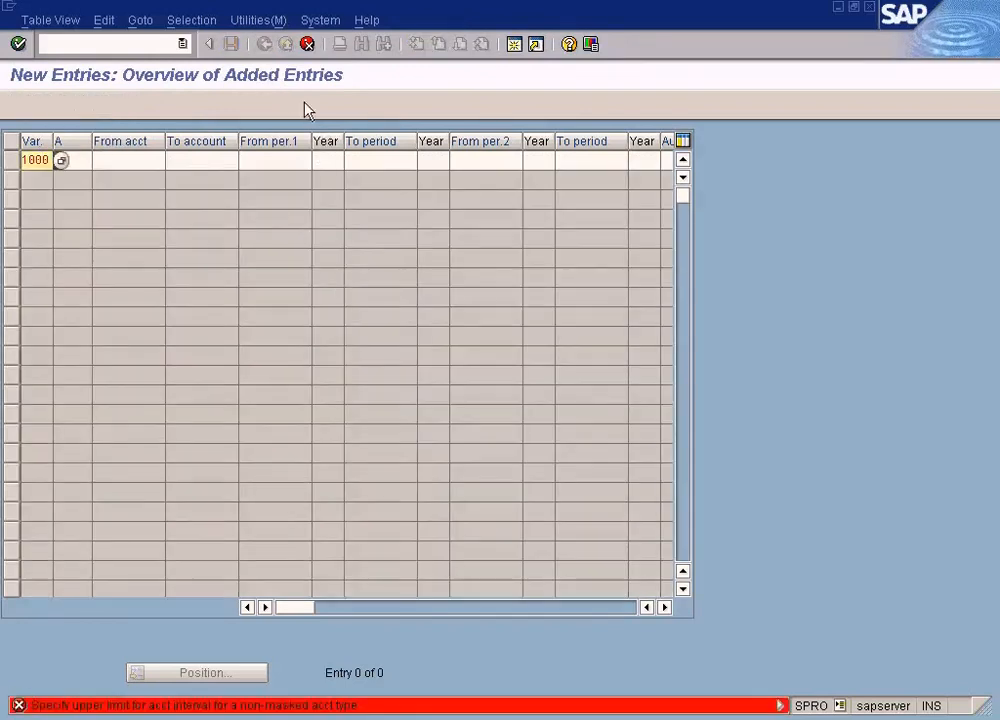
pyautogui.click(307, 44)
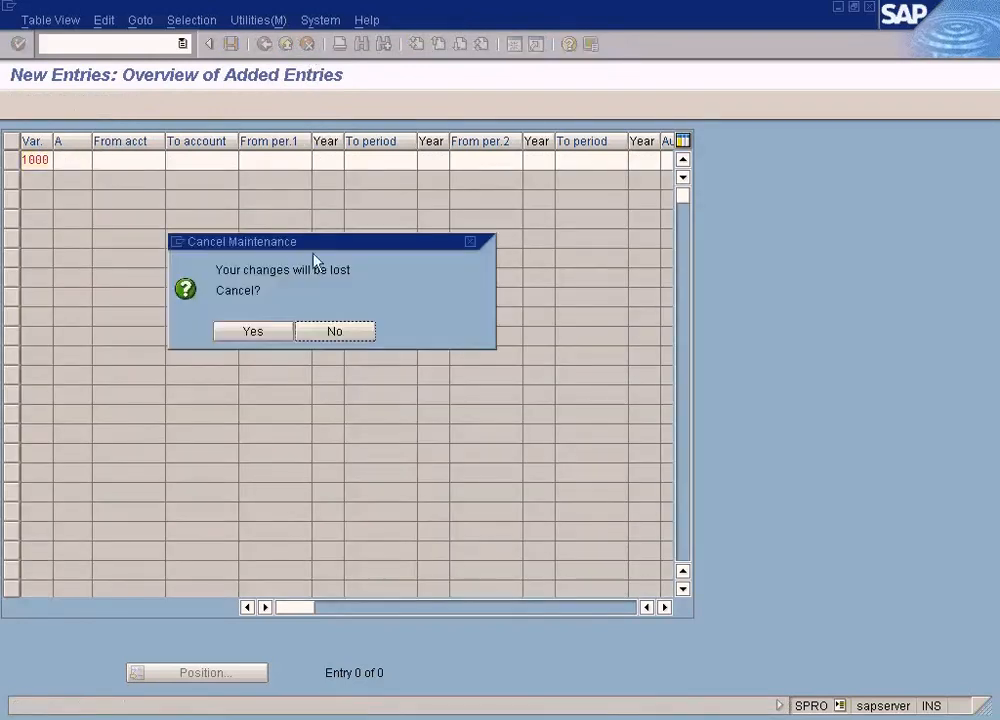
pyautogui.click(274, 334)
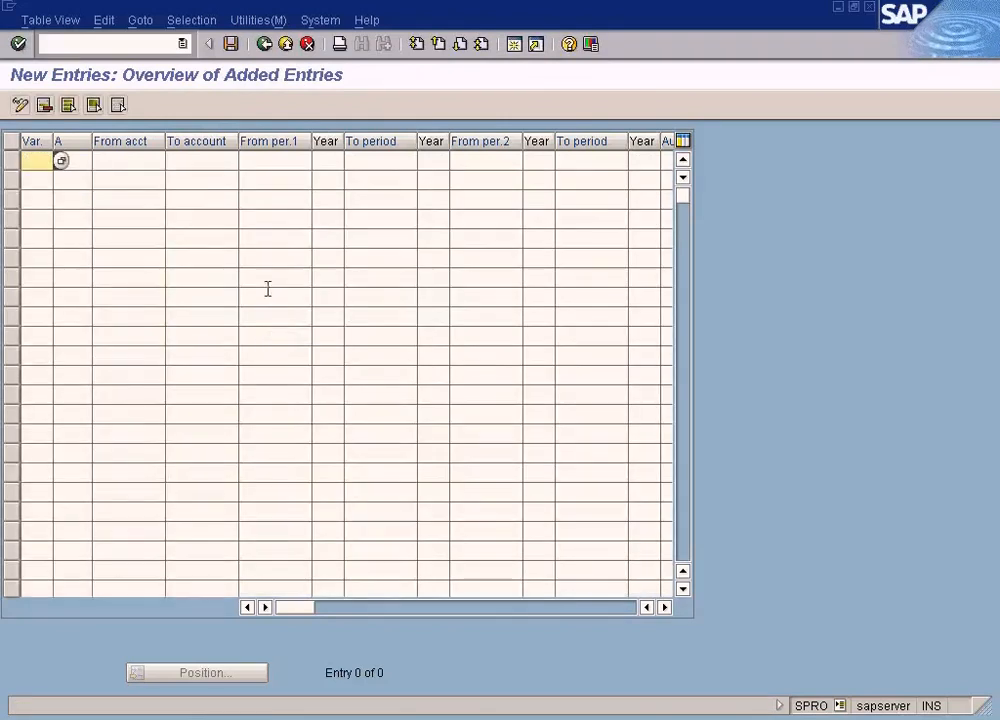
pyautogui.click(285, 44)
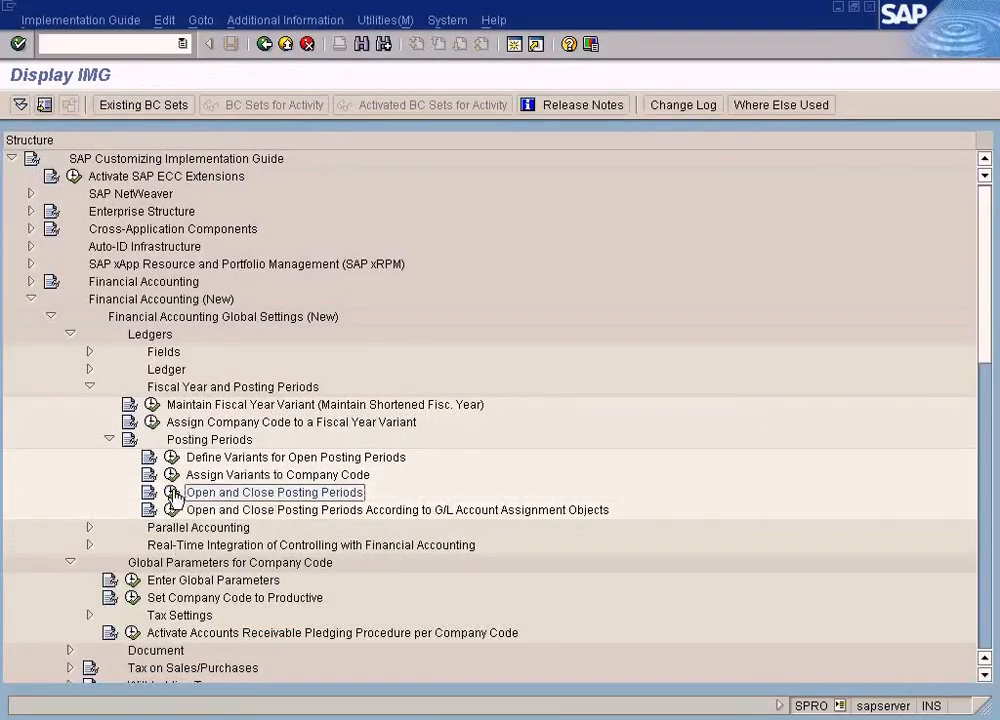
pyautogui.click(174, 490)
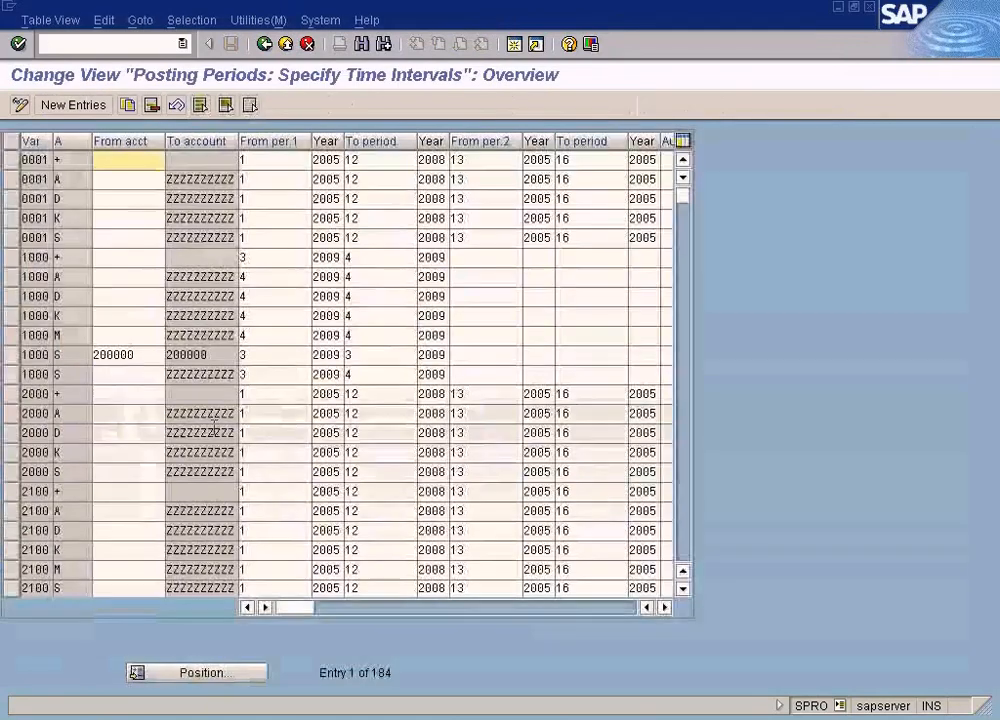
# - Delete variant 1000's S row for account 200000 from the posting periods table
pyautogui.click(12, 354)
pyautogui.click(155, 105)
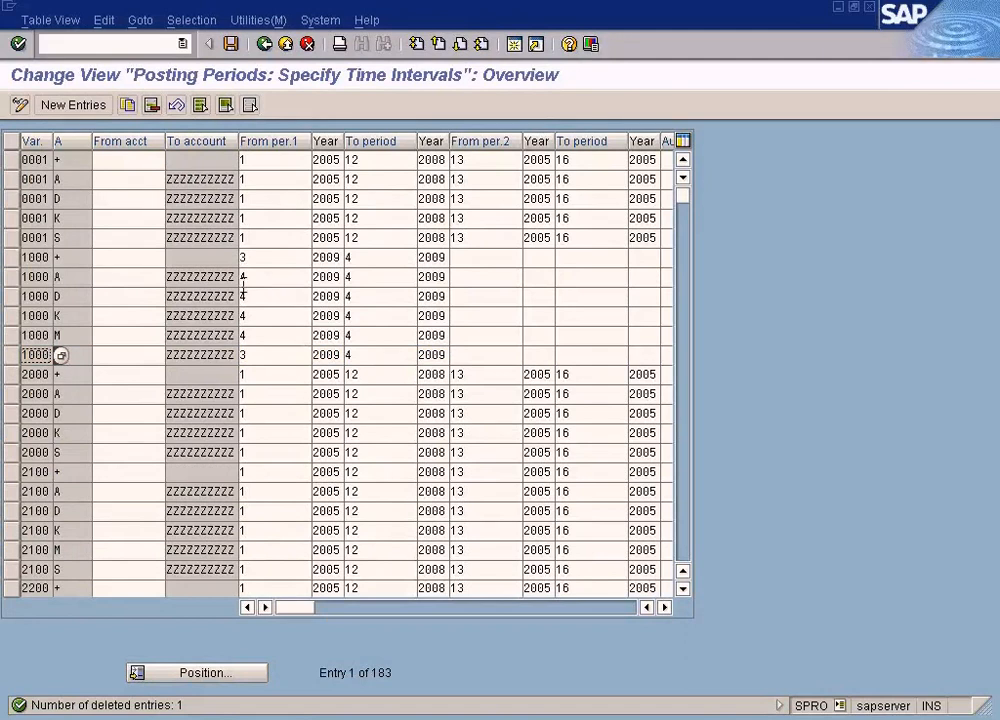
pyautogui.click(136, 259)
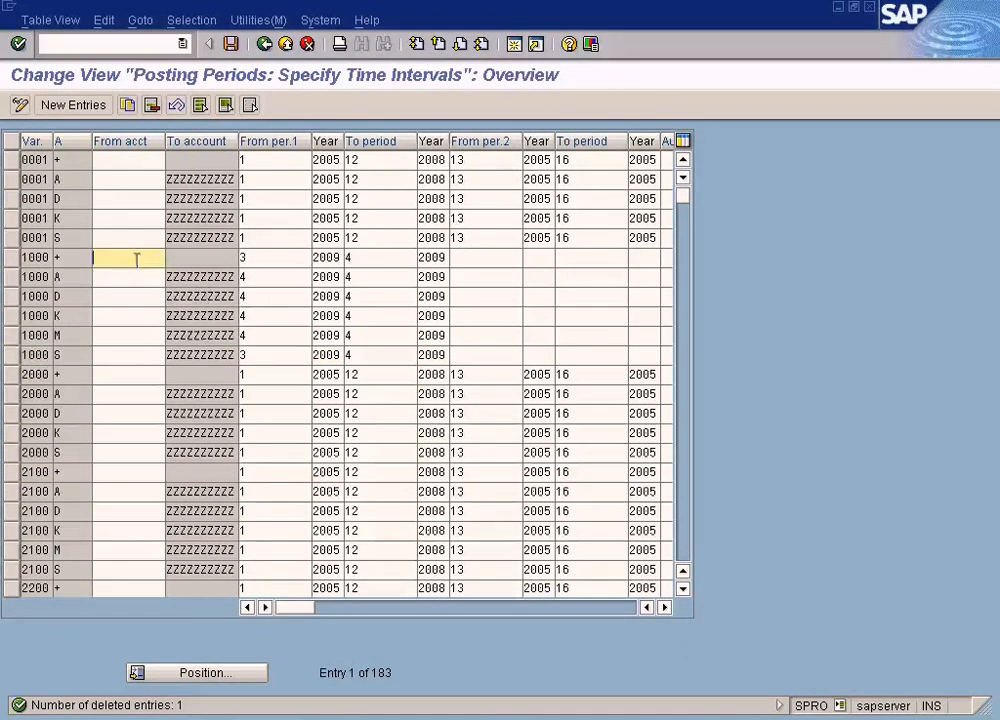
# - Set the first period interval of variant 1000's + row to run from period 1 to period 12
pyautogui.click(286, 257)
pyautogui.moveTo(292, 256); pyautogui.dragTo(184, 257)
pyautogui.write('1')
pyautogui.press('Tab')
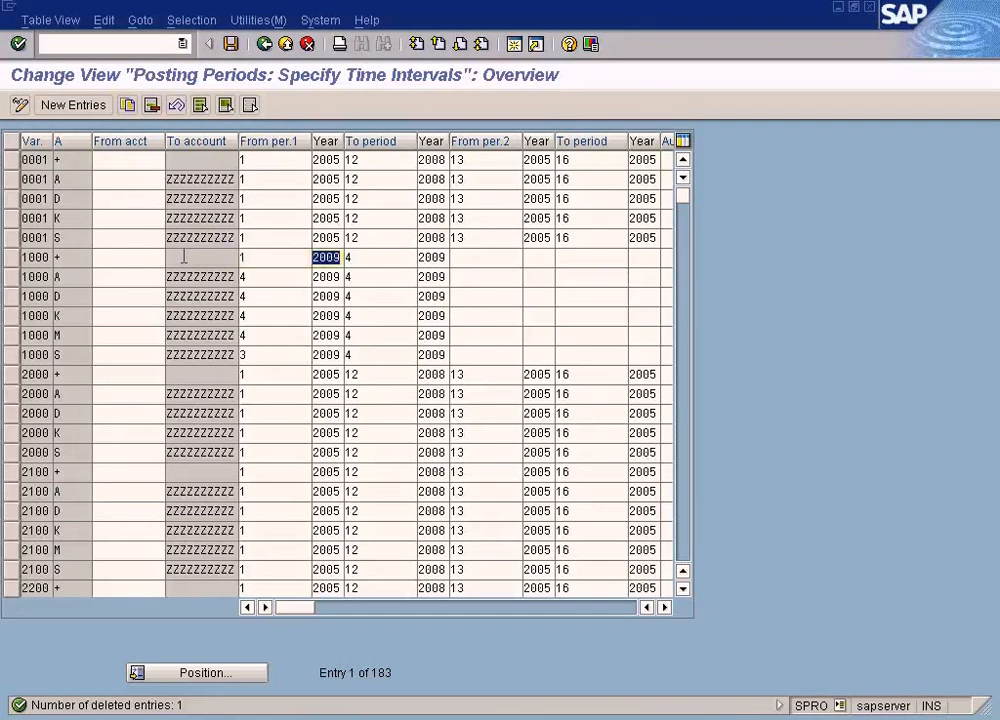
pyautogui.press('Tab')
pyautogui.write('12')
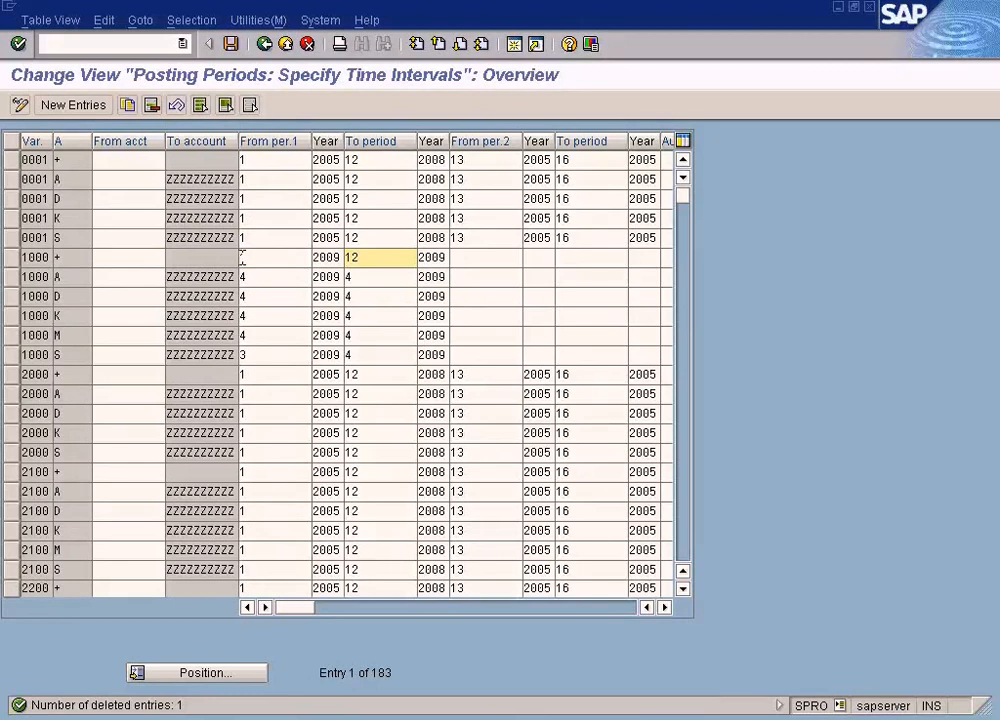
# - Copy the + row's interval, period 1 to 12 of 2009, into variant 1000's A, D, K, M and S rows
pyautogui.moveTo(241, 255); pyautogui.dragTo(448, 263)
pyautogui.hotkey('ctrl', 'c')
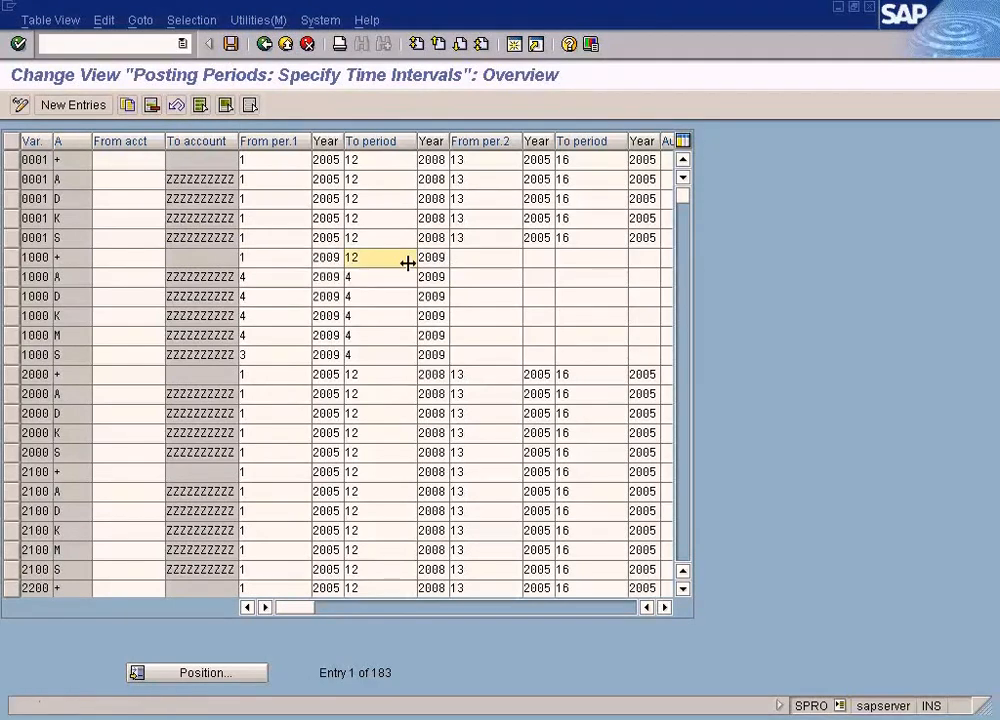
pyautogui.click(243, 277)
pyautogui.hotkey('ctrl', 'v')
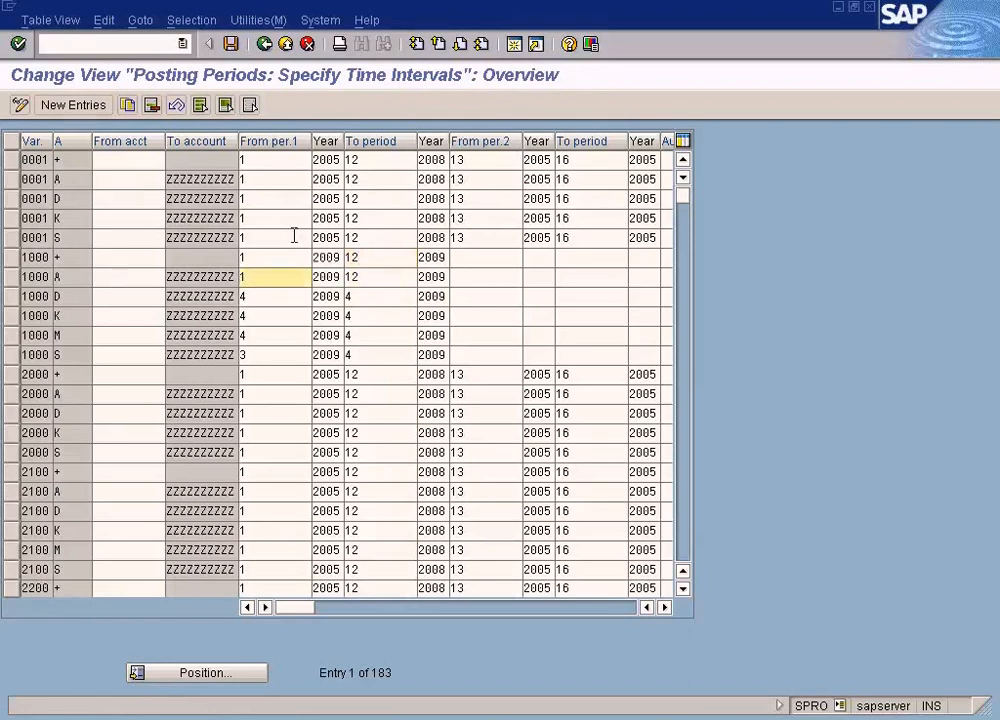
pyautogui.click(243, 297)
pyautogui.hotkey('ctrl', 'v')
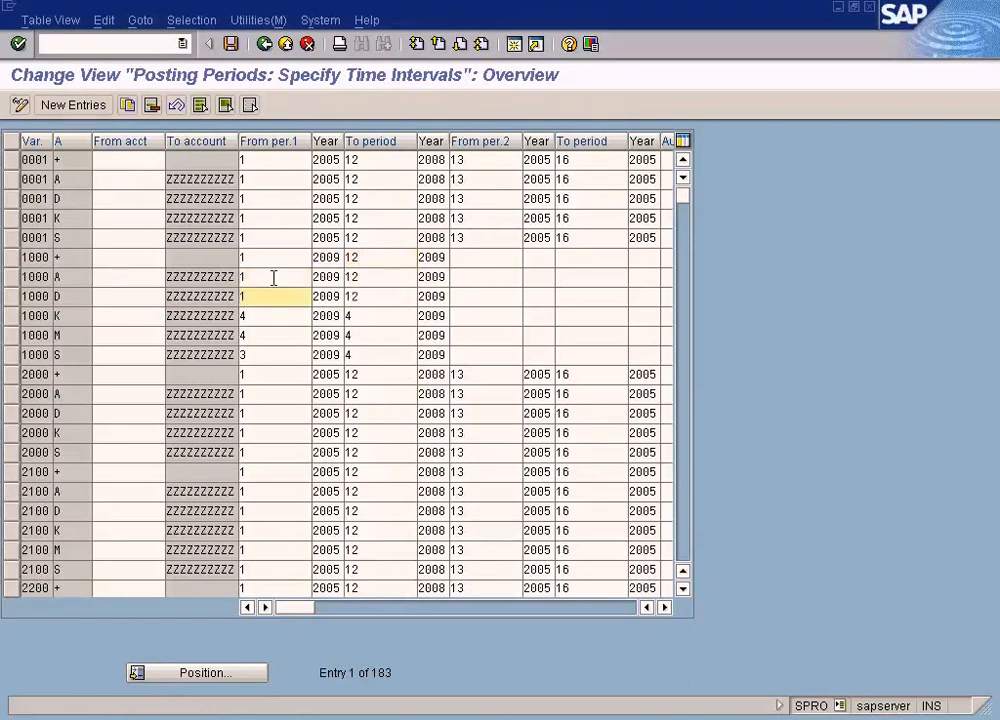
pyautogui.click(242, 316)
pyautogui.hotkey('ctrl', 'v')
pyautogui.click(243, 336)
pyautogui.hotkey('ctrl', 'v')
pyautogui.click(242, 355)
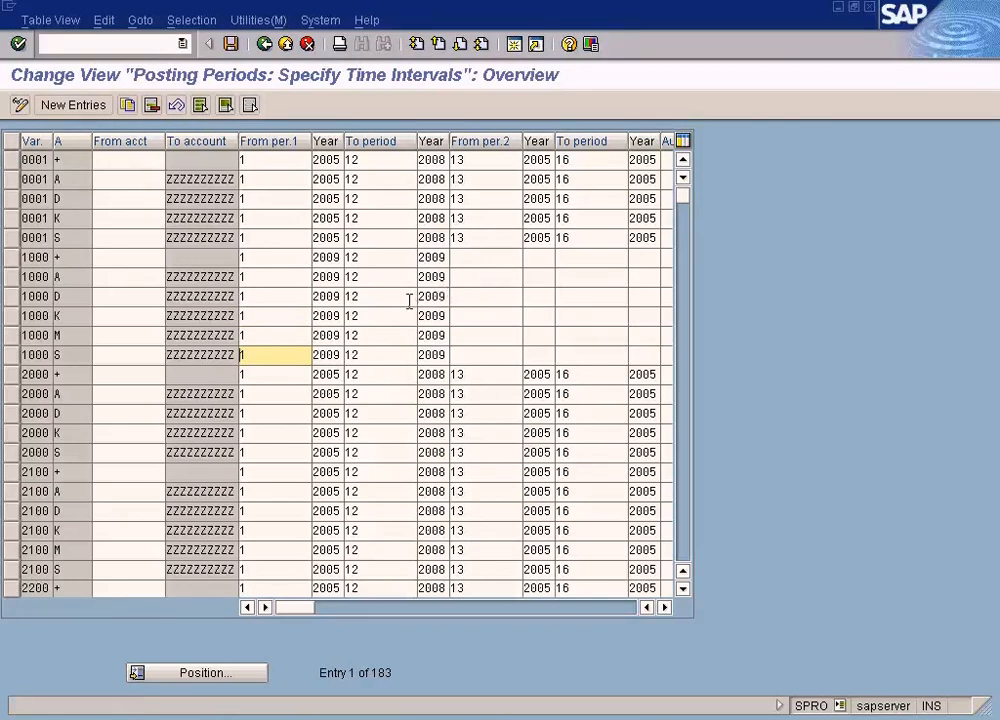
# - Save the posting period changes and return to the Implementation Guide structure
pyautogui.click(231, 44)
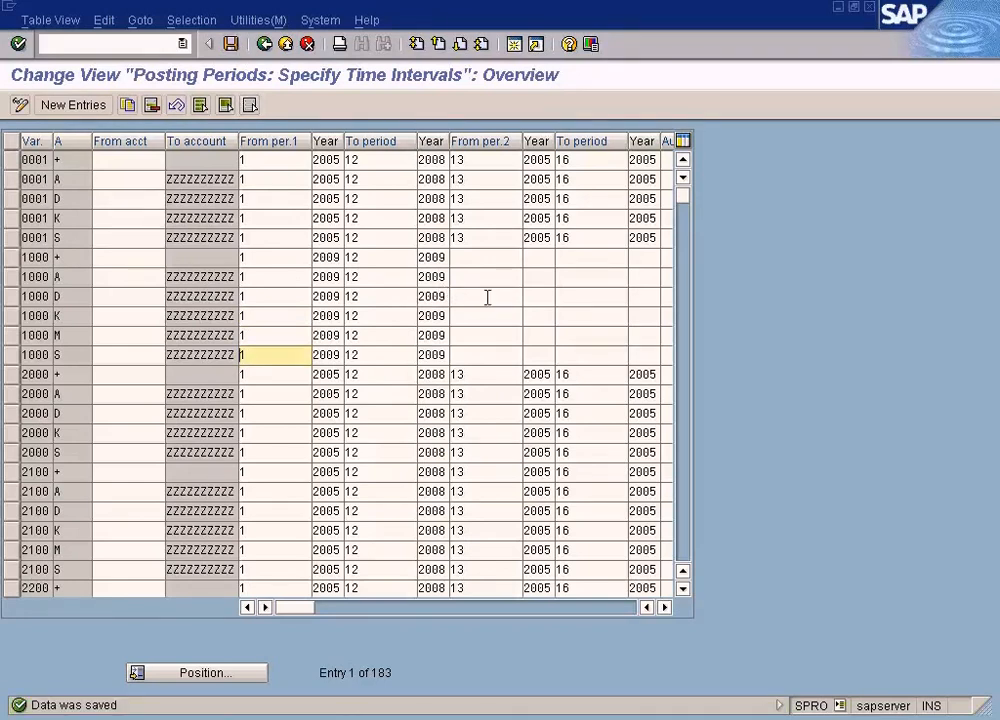
pyautogui.click(432, 257)
pyautogui.click(304, 260)
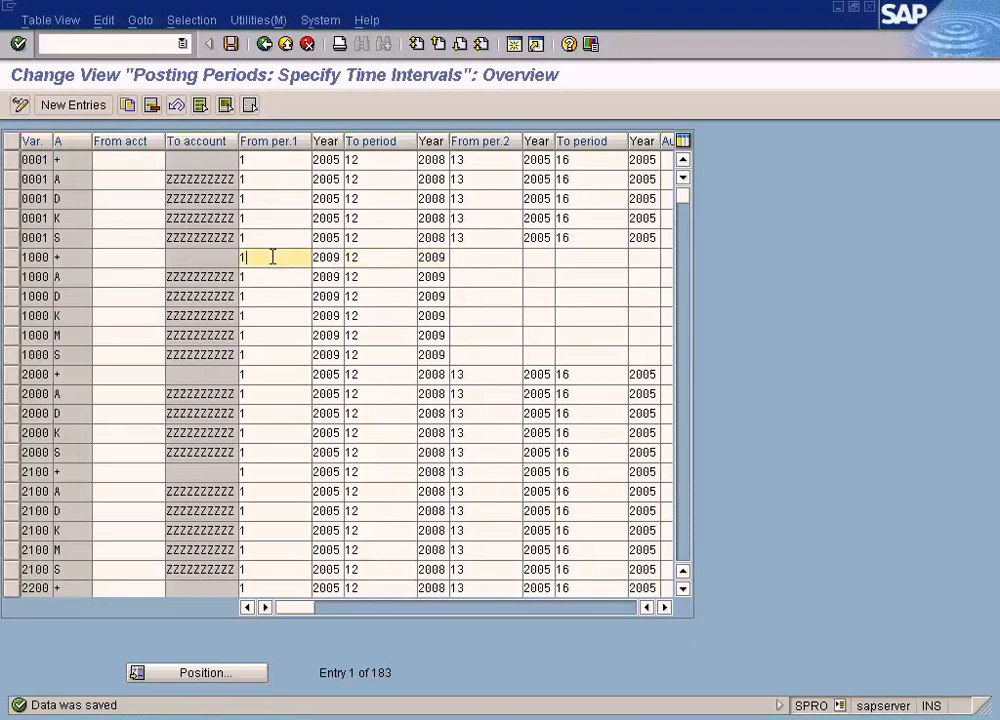
pyautogui.click(285, 44)
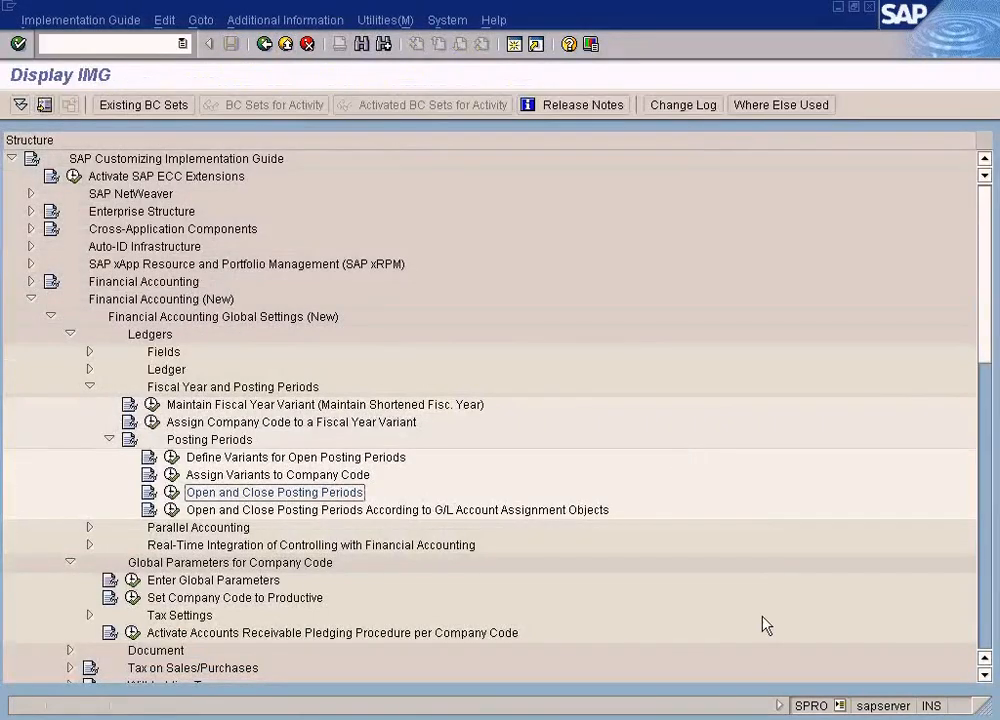
pyautogui.click(750, 719)
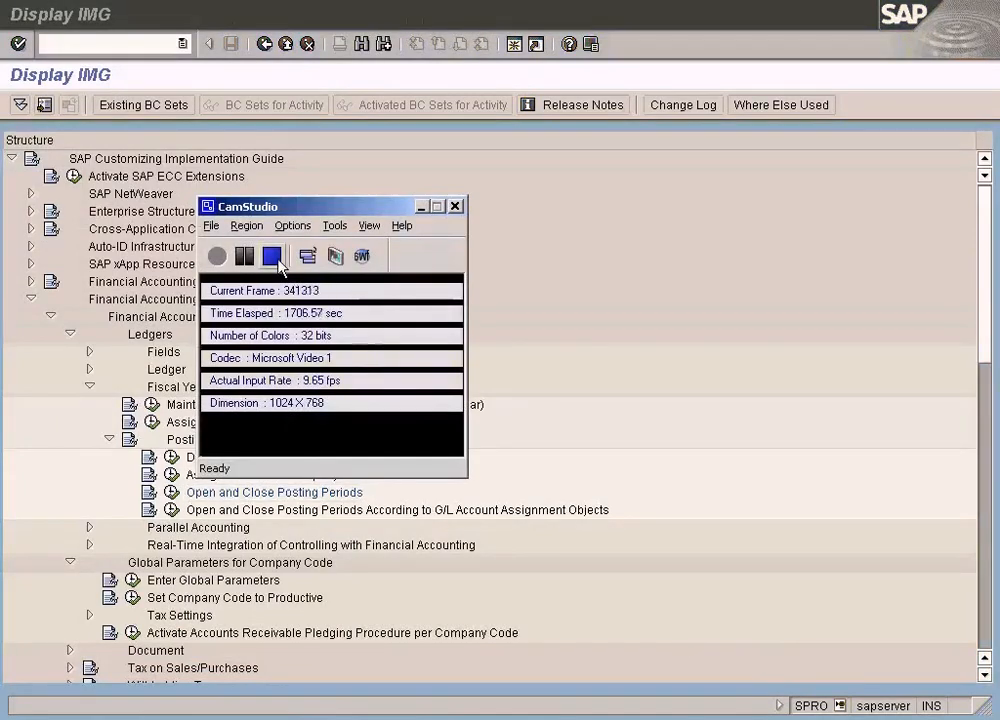
pyautogui.click(278, 258)
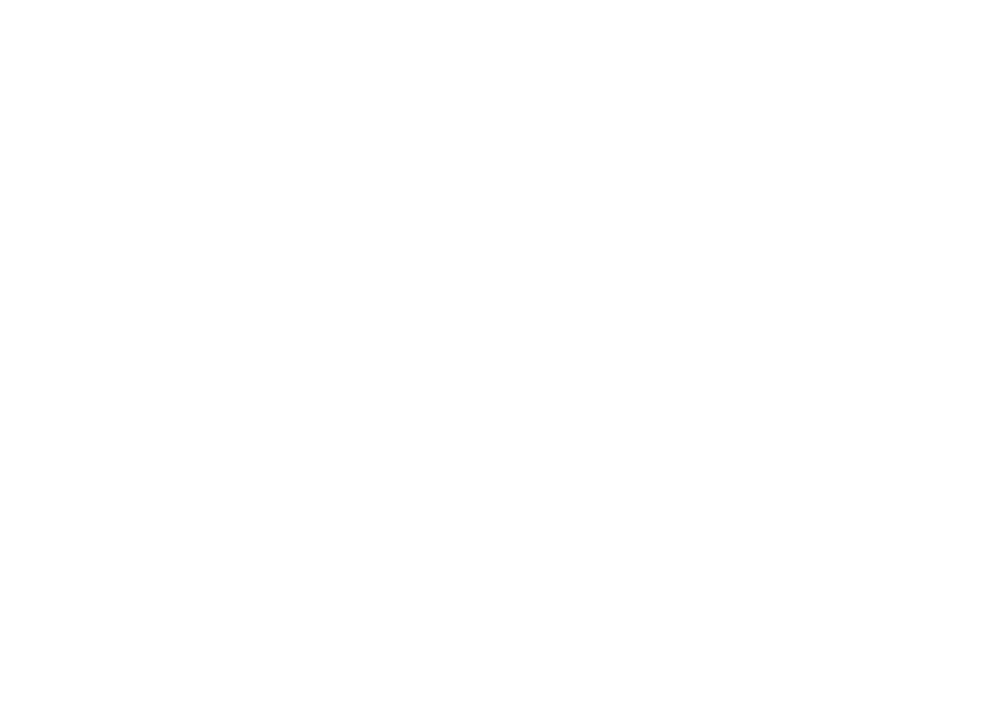